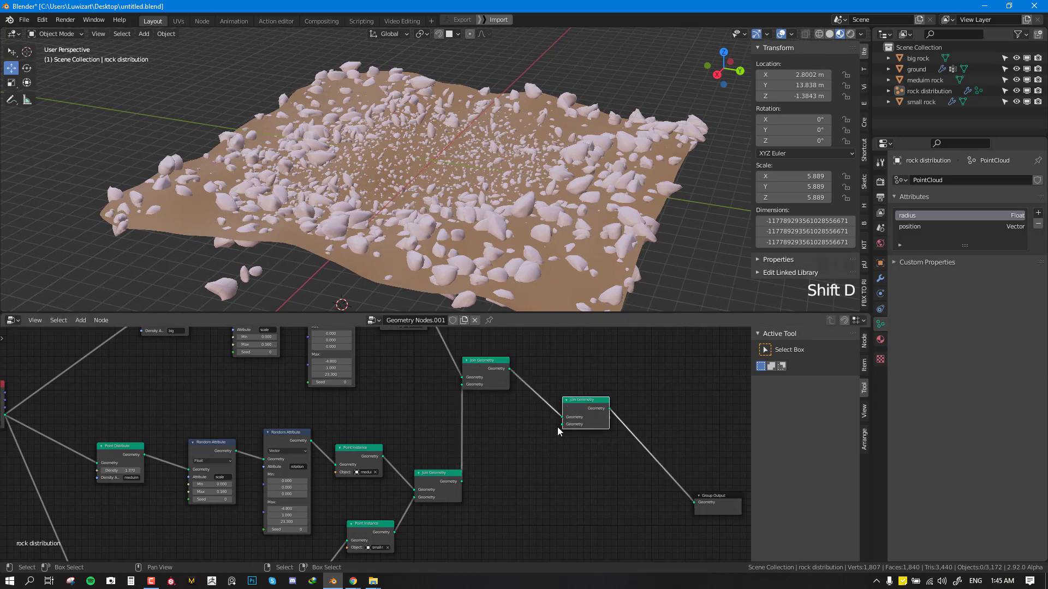
Duplicate an Object Info node, place it below the new Join Geometry node, assign the big rock and link its geometry into that join.
left_click(126, 392)
key("shift+d")
left_click(556, 483)
left_click(578, 412)
left_click_drag(534, 496, 552, 371)
middle_click_drag(469, 218, 469, 180)
right_click_drag(374, 252, 377, 252)
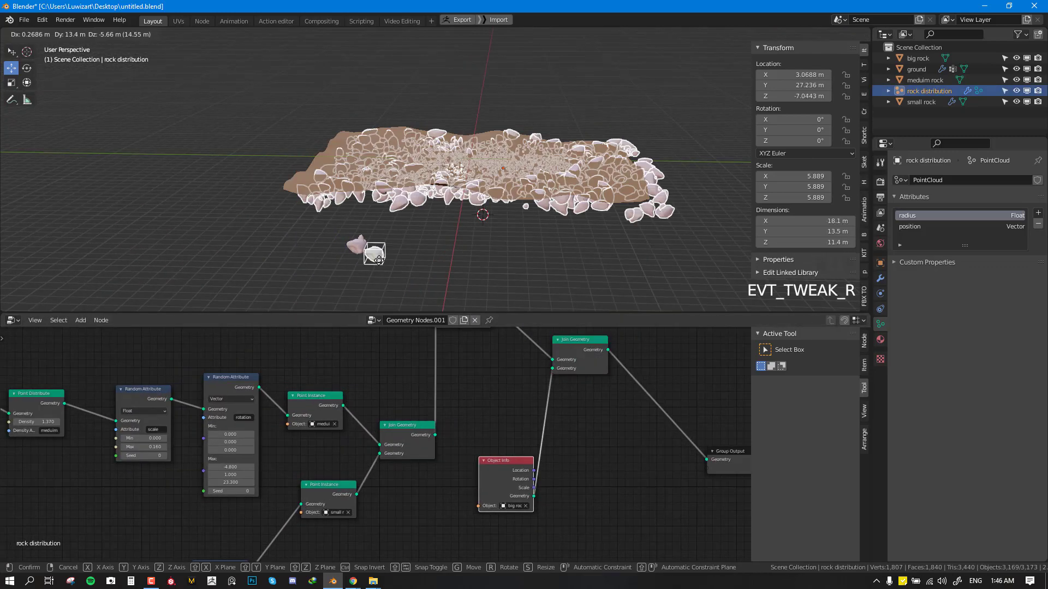
middle_click_drag(393, 235, 376, 221)
Space the nodes apart and insert a Transform node between the big rock's Object Info and the last Join Geometry node.
left_click_drag(497, 459, 474, 437)
middle_click_drag(502, 403, 478, 453)
left_click_drag(560, 420, 595, 397)
key("shift+a")
left_click(553, 470)
Adjust the Transform node's translation, with about 27.9 m in Y and 9.5 m in Z, and its rotation to place the big rock.
left_click_drag(553, 472, 529, 464)
middle_click_drag(567, 240, 538, 245)
left_click_drag(552, 464, 655, 464)
left_click_drag(552, 457, 576, 454)
left_click_drag(576, 478, 595, 478)
mouse_move(575, 463)
left_mouse_down()
mouse_move(587, 463)
mouse_move(562, 463)
left_mouse_up()
middle_click_drag(538, 240, 584, 252)
mouse_move(578, 471)
left_mouse_down()
mouse_move(565, 471)
mouse_move(576, 478)
left_mouse_up()
mouse_move(583, 511)
left_mouse_down()
mouse_move(573, 511)
mouse_move(588, 503)
mouse_move(572, 502)
left_mouse_up()
scroll(480, 218, "up", 3)
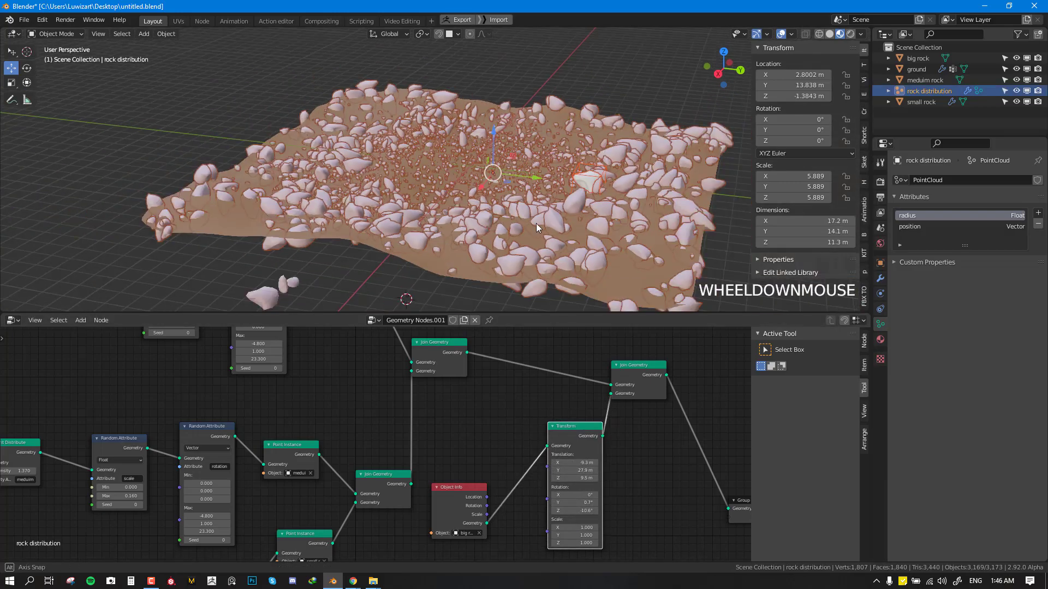
Duplicate the last Join Geometry node and insert the copy into the link just before the Group Output.
middle_click_drag(609, 454, 636, 430)
left_click_drag(483, 464, 489, 398)
middle_click_drag(481, 191, 480, 229)
scroll(600, 437, "down", 1)
key("shift+d")
left_click(649, 386)
Duplicate the Transform node, link it from the big rock's Object Info to the last join, and change its translation to place a second rock.
left_click_drag(520, 406, 508, 405)
key("shift+d")
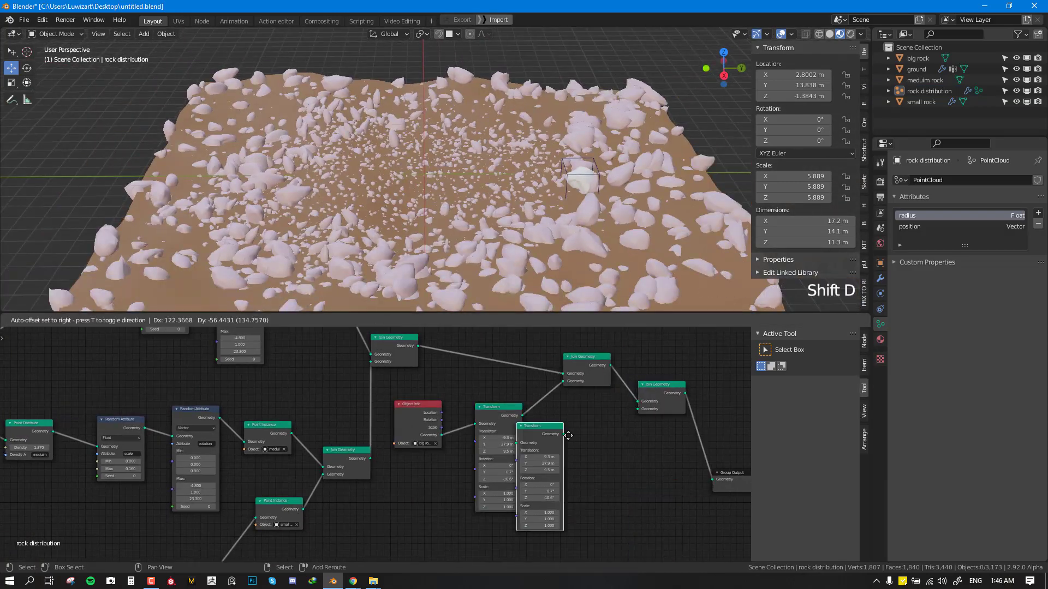
left_click(609, 438)
left_click_drag(442, 435, 561, 450)
left_click_drag(608, 441, 638, 410)
left_click_drag(577, 464, 524, 470)
middle_click_drag(429, 172, 467, 156)
right_click(499, 176)
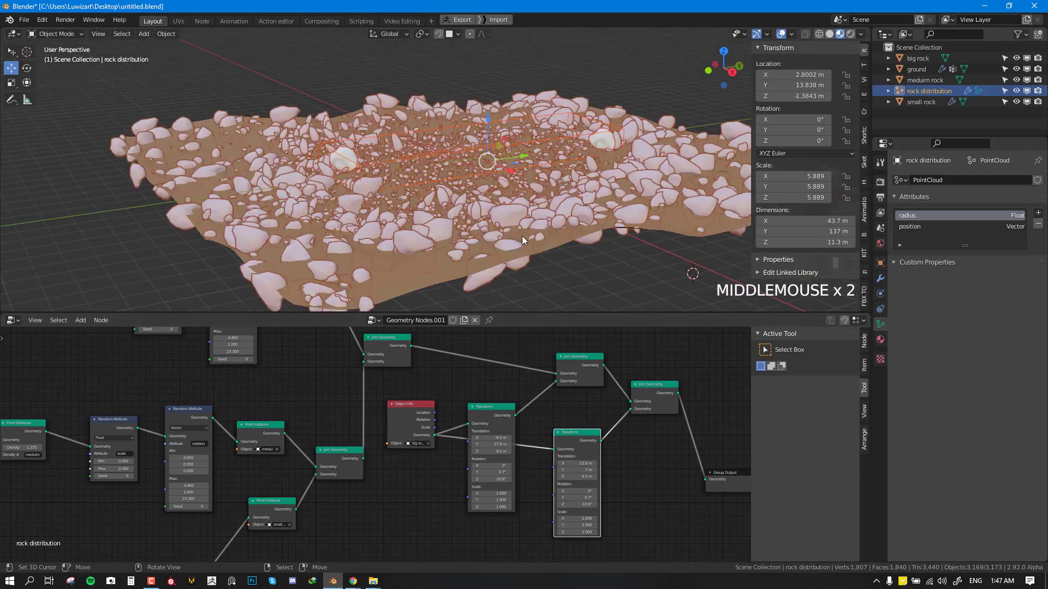
Try inserting another duplicate Transform node between the last Join Geometry node and the Group Output.
key("shift+d")
left_click(709, 411)
left_click(864, 341)
left_click(864, 365)
left_click(809, 350)
mouse_move(656, 473)
left_mouse_down()
mouse_move(669, 473)
mouse_move(644, 473)
left_mouse_up()
scroll(491, 219, "down", 4)
middle_click_drag(491, 219, 481, 208)
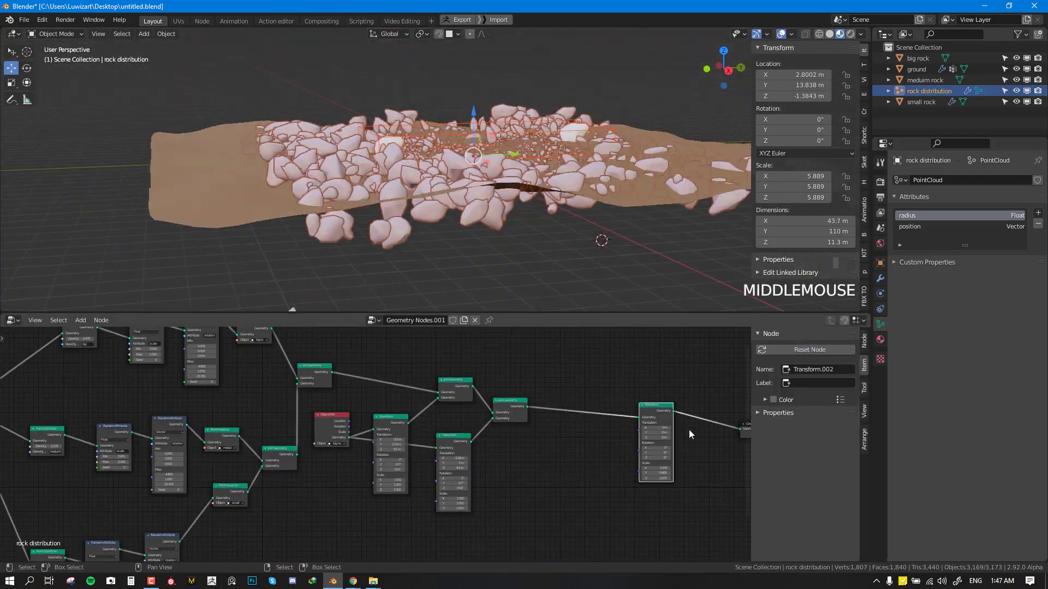
Undo the insertion of the extra Transform node before the Group Output.
key("ctrl+z")
key("ctrl+z")
key("ctrl+z")
key("ctrl+z")
key("ctrl+z")
middle_click_drag(506, 174, 474, 191)
Move the last Join Geometry and Group Output nodes closer to the tree and review the whole node tree in a maximized editor.
key("alt+a")
left_click_drag(510, 400, 506, 382)
middle_click_drag(731, 450, 661, 478)
left_click_drag(688, 461, 512, 406)
key("ctrl+space")
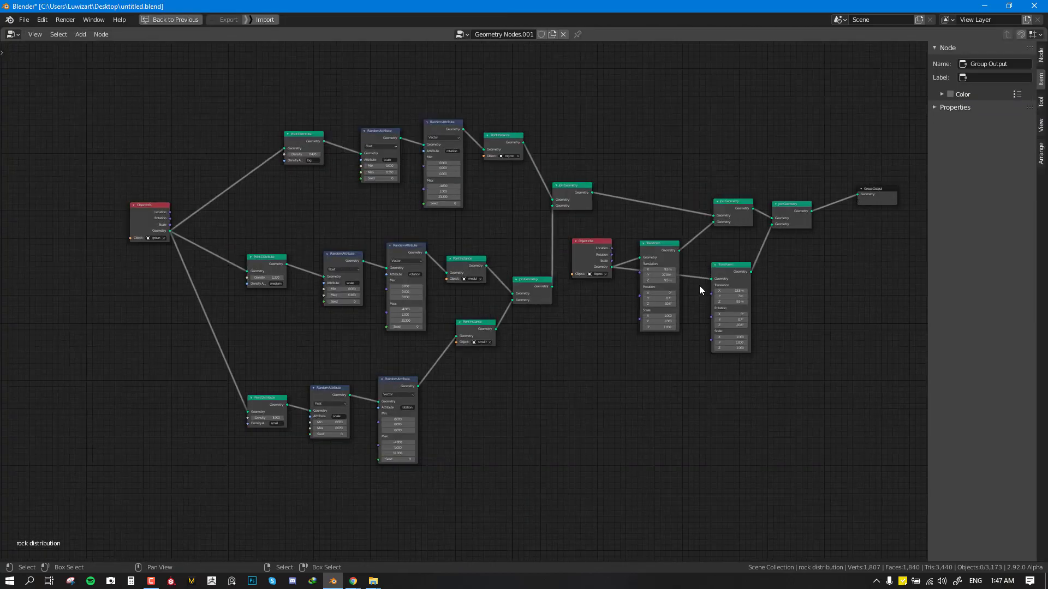
key("ctrl+space")
Examine the rock distribution without overlays and in wireframe, from the front and from an angle.
middle_click_drag(425, 420, 537, 416)
left_click(781, 33)
middle_click_drag(502, 147, 528, 201)
scroll(528, 200, "down", 3)
key("z")
key("KP_1")
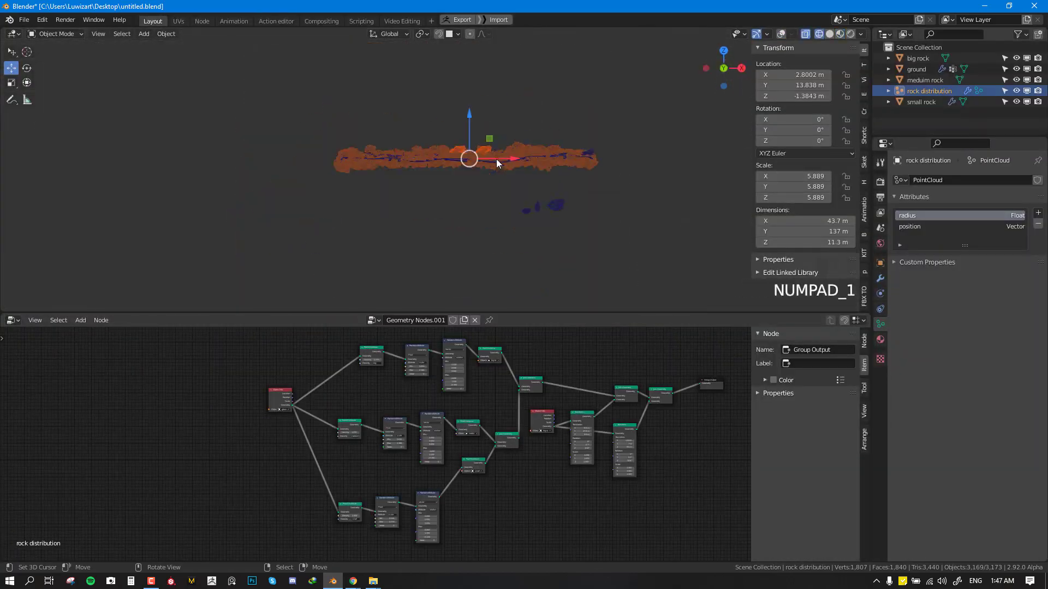
scroll(606, 192, "up", 4)
mouse_move(496, 159)
middle_mouse_down()
mouse_move(605, 193)
mouse_move(535, 212)
middle_mouse_up()
left_click_drag(534, 212, 450, 214, "ctrl+alt")
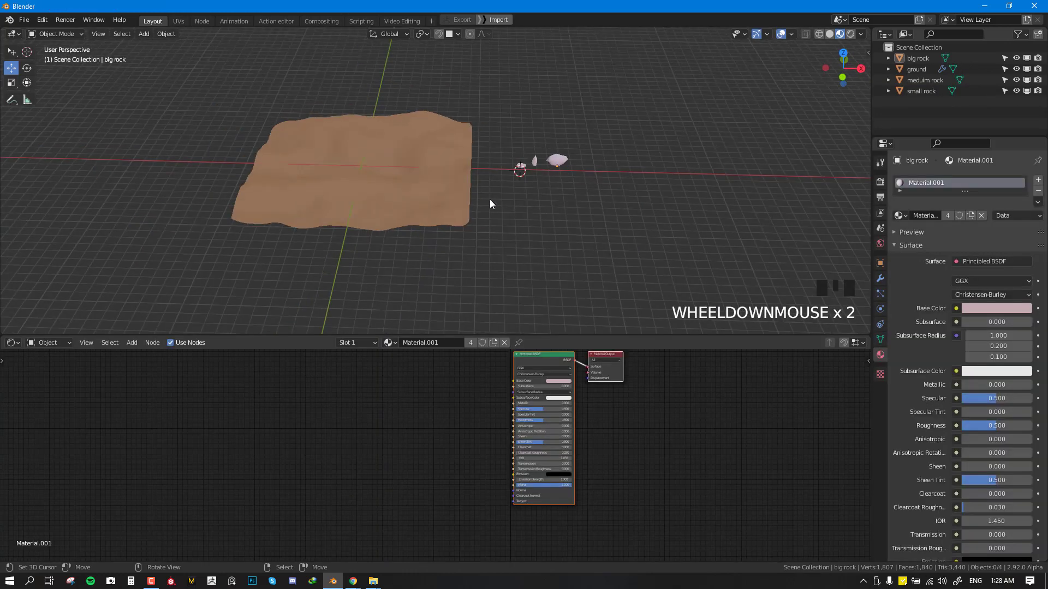
Scale the ground up until its edge reaches the small rock, and apply its rotation and scale.
left_click(490, 199)
key("s")
left_click(452, 190)
scroll(552, 178, "up", 2)
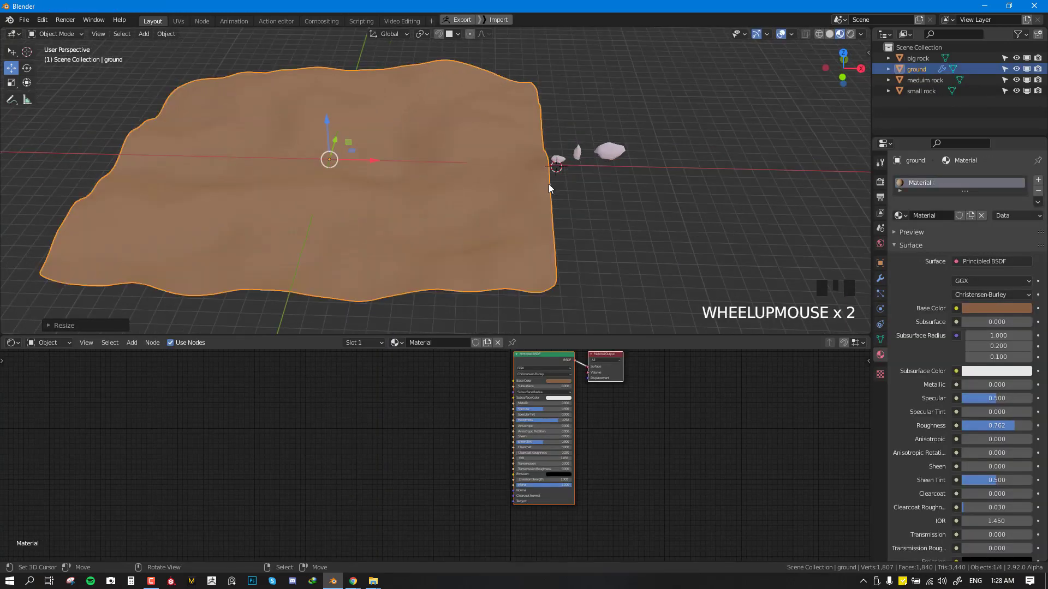
key("ctrl+a")
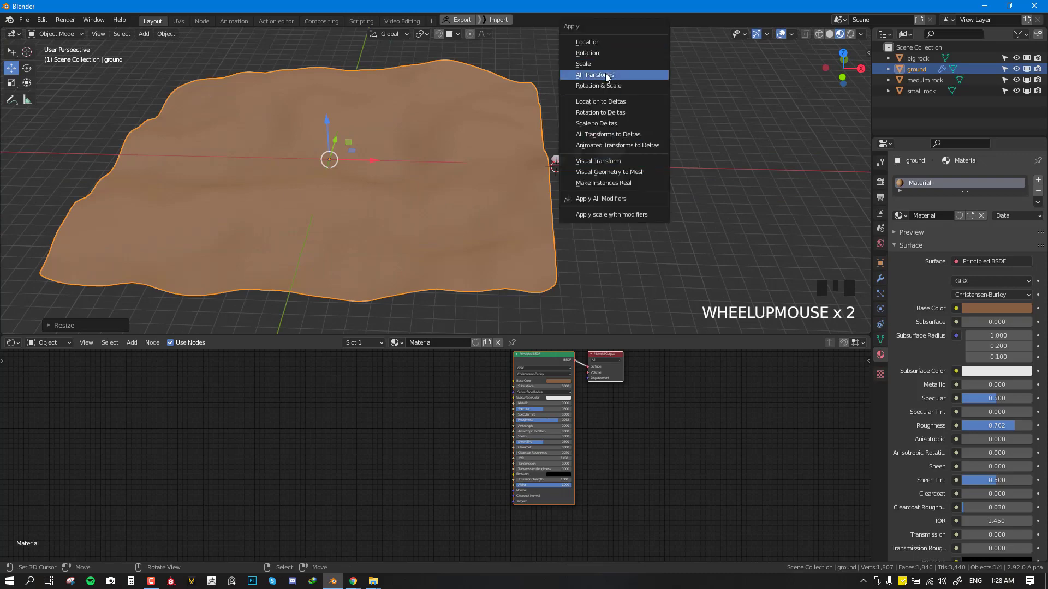
left_click(595, 85)
Select the small rock and examine the three rocks beside the ground.
right_click(558, 159)
scroll(589, 138, "up", 2)
middle_click_drag(601, 165, 637, 181)
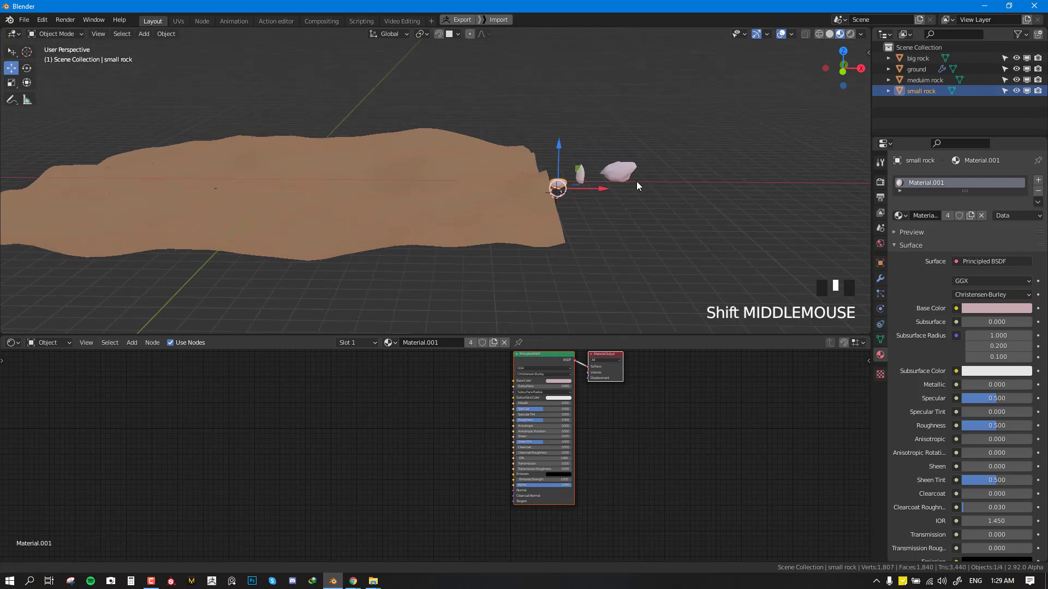
scroll(513, 198, "down", 1)
middle_click_drag(513, 197, 280, 228)
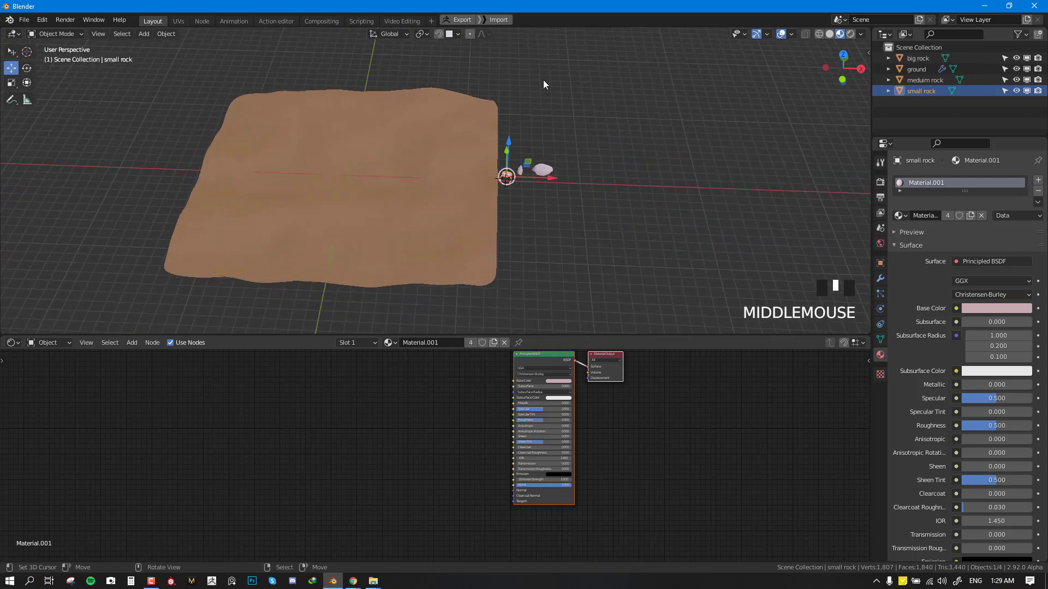
mouse_move(383, 193)
middle_mouse_down()
mouse_move(403, 133)
mouse_move(384, 176)
middle_mouse_up()
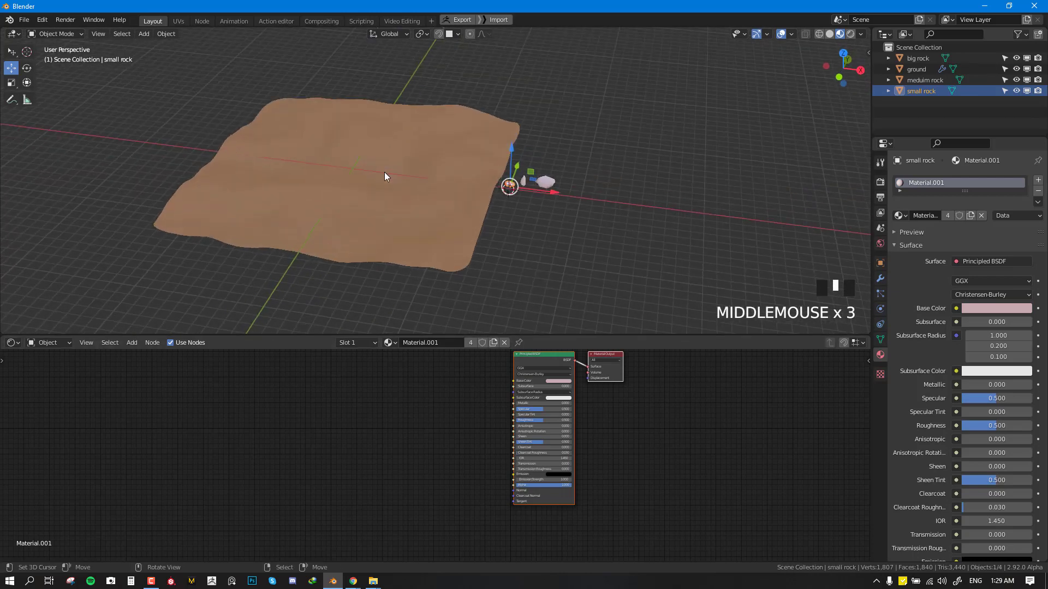
key("q")
left_click(451, 397)
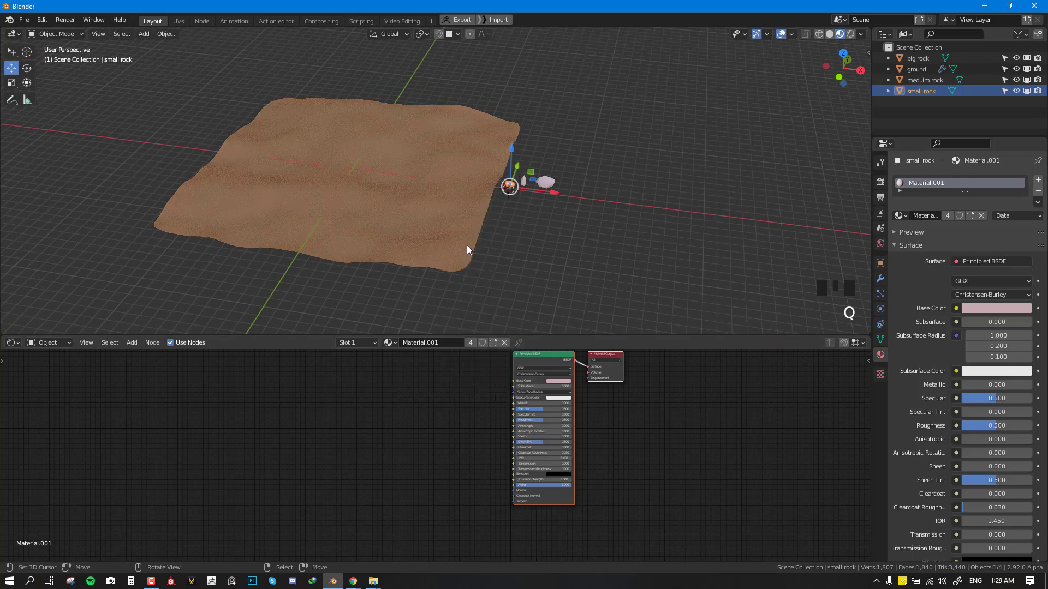
key("alt+a")
middle_click_drag(466, 242, 504, 223)
key("q")
left_click(490, 262)
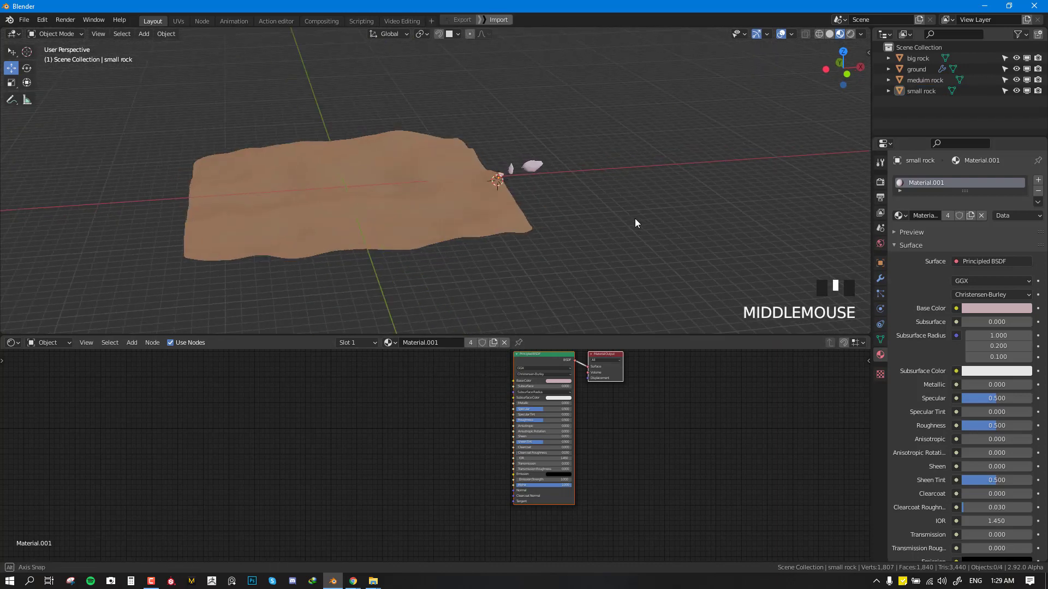
Select the ground and show its particle system settings.
middle_click_drag(634, 219, 627, 218)
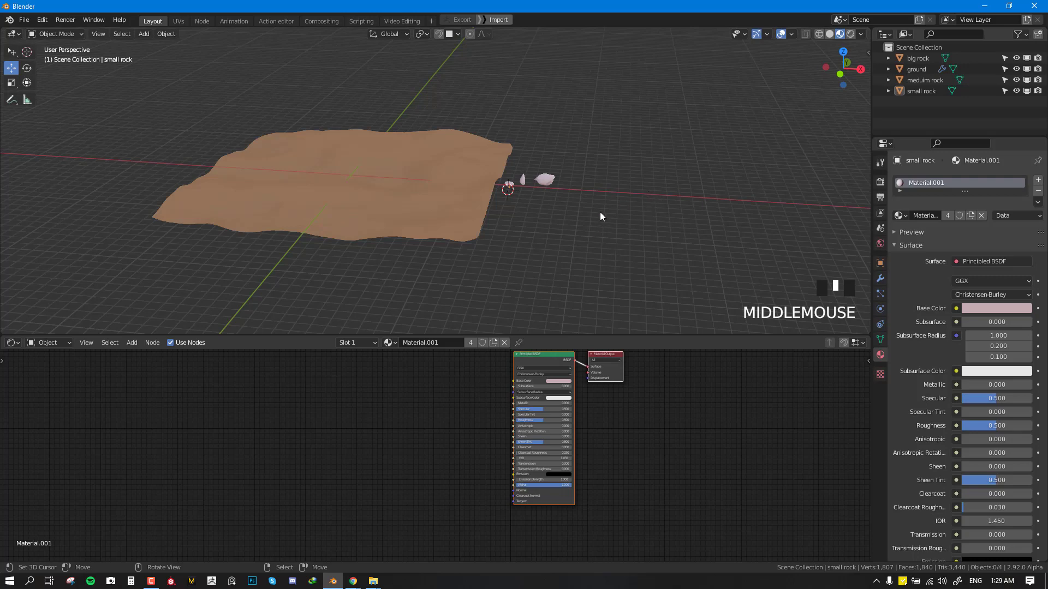
middle_click_drag(600, 214, 528, 217)
scroll(529, 217, "down", 4)
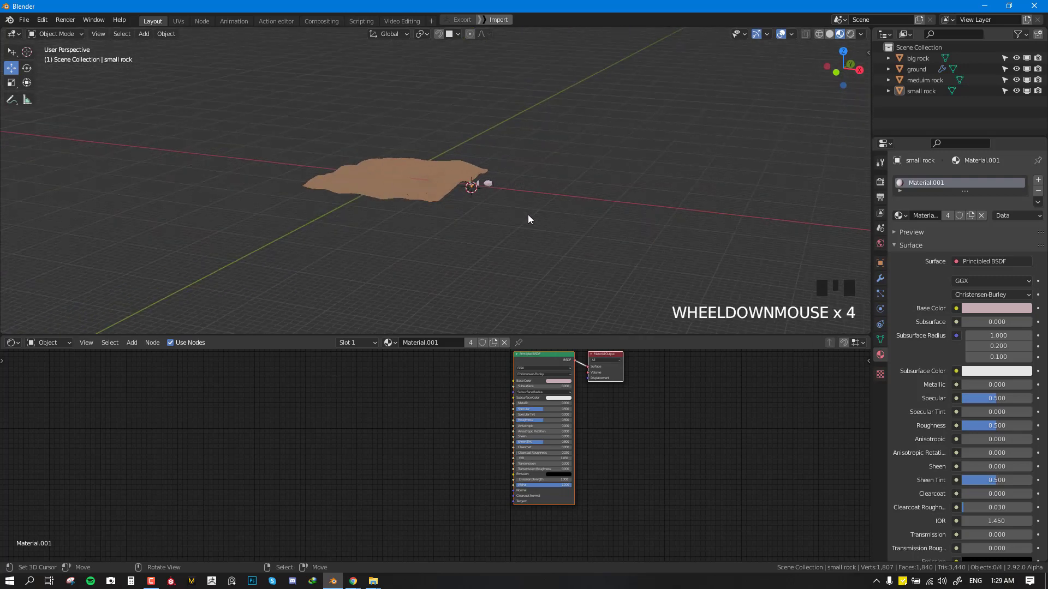
scroll(526, 215, "up", 2)
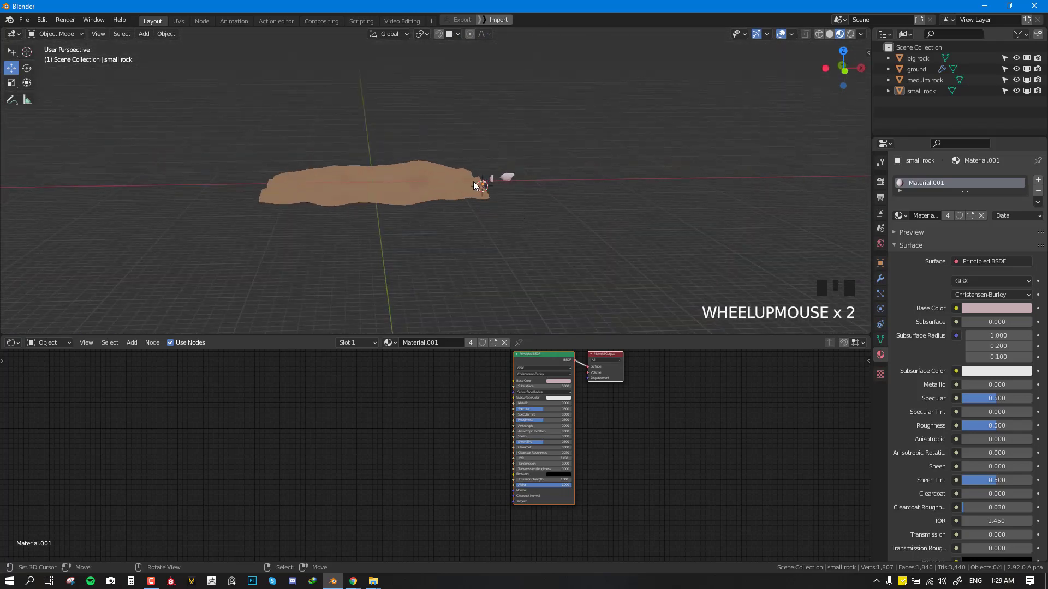
middle_click_drag(473, 182, 508, 176)
scroll(470, 178, "up", 3)
right_click(508, 172)
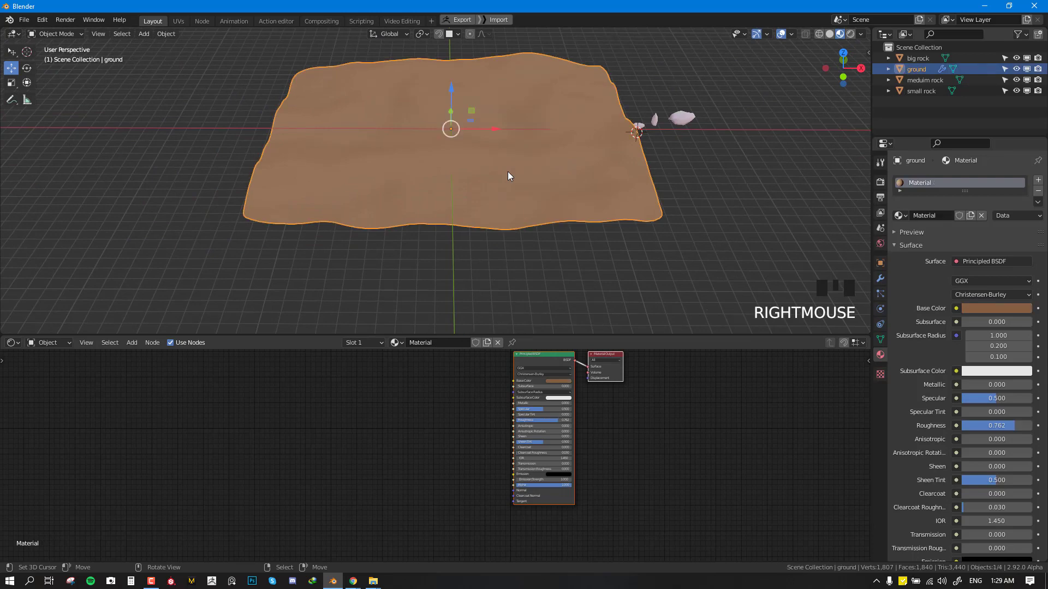
scroll(542, 230, "down", 2)
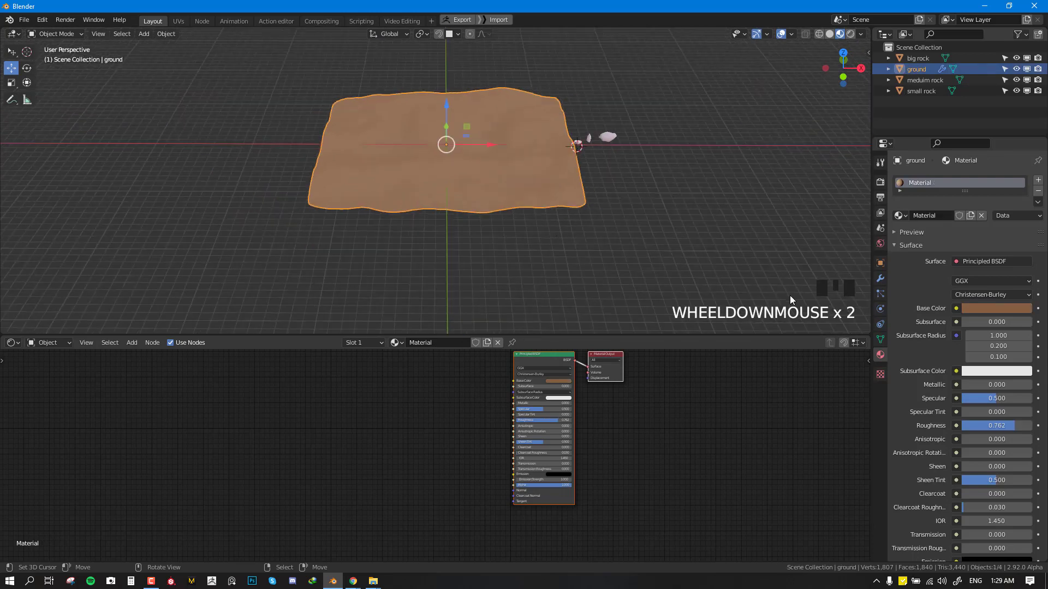
left_click(878, 292)
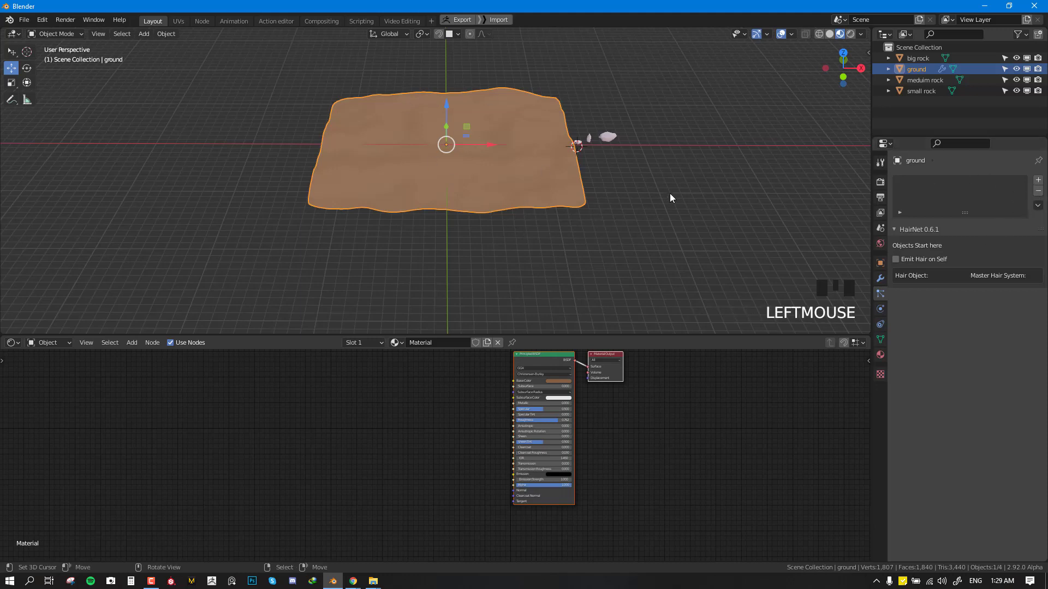
Add a point cloud and, in front view, move it to the middle of the ground at about X 2.8 m, Z -1.38 m.
middle_click_drag(630, 188, 607, 175)
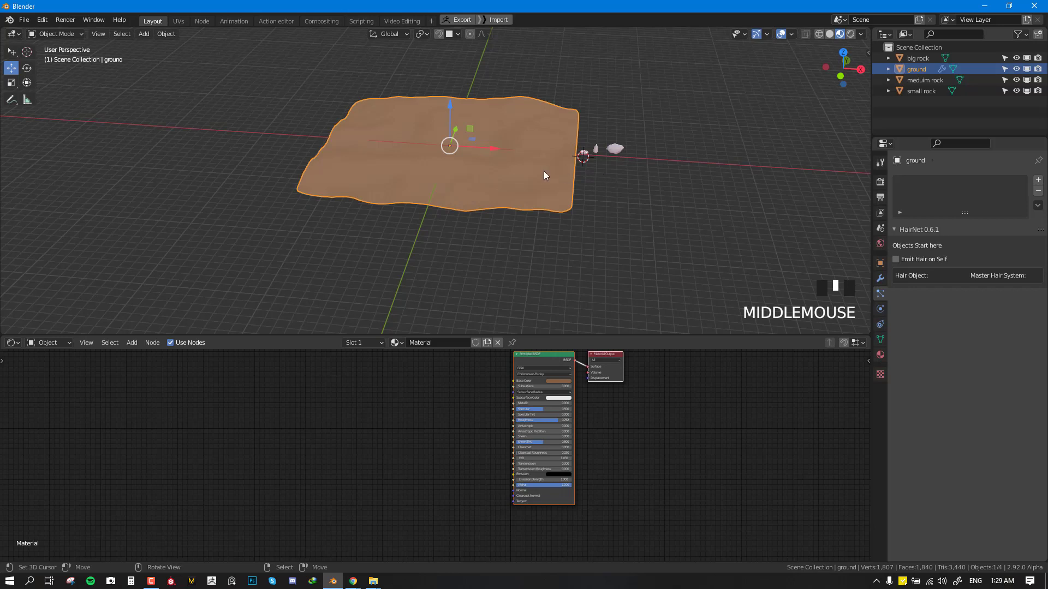
key("shift+a")
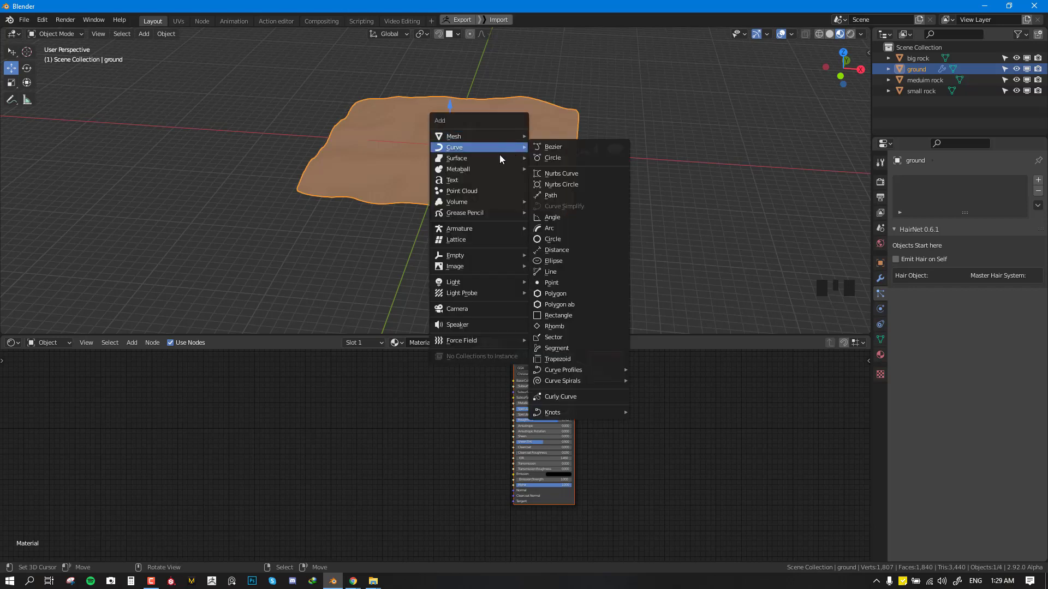
left_click(478, 188)
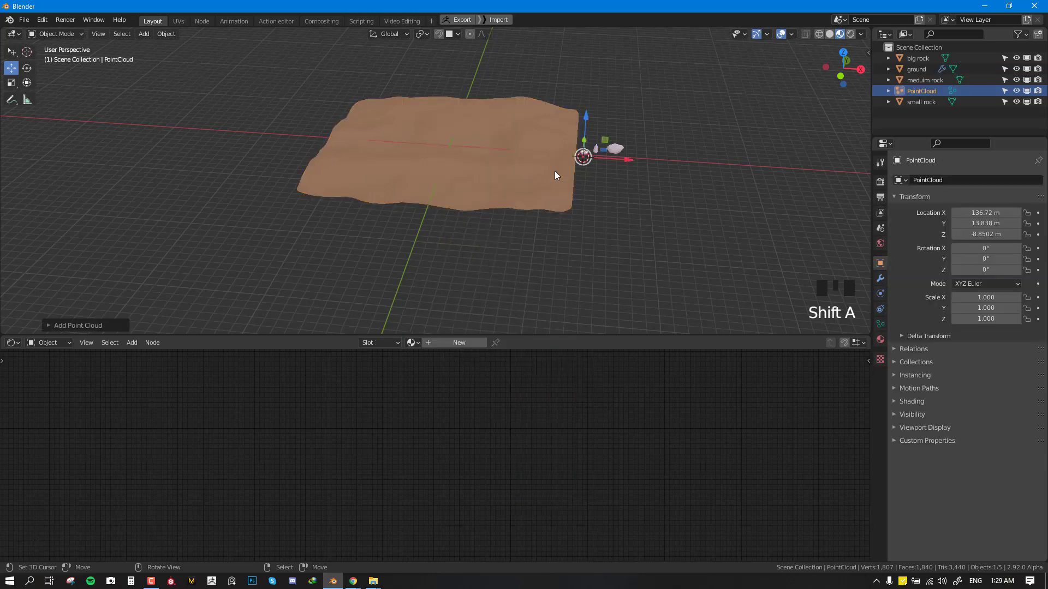
middle_click_drag(554, 171, 592, 149)
key("KP_1")
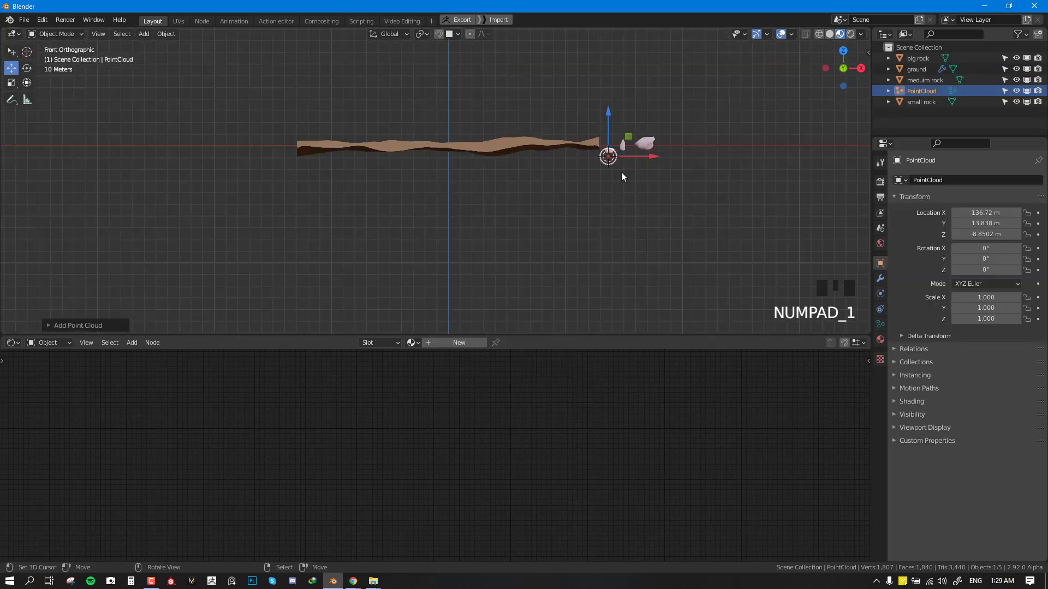
key("g")
left_click(465, 160)
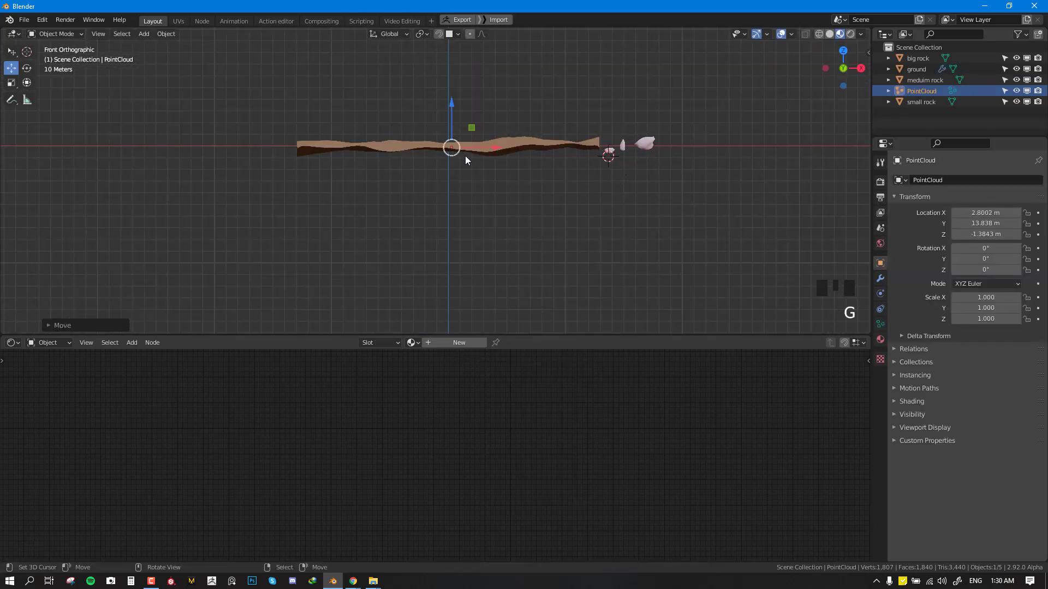
Scale the point cloud up uniformly to about 5.889.
middle_click_drag(465, 155, 490, 136)
key("s")
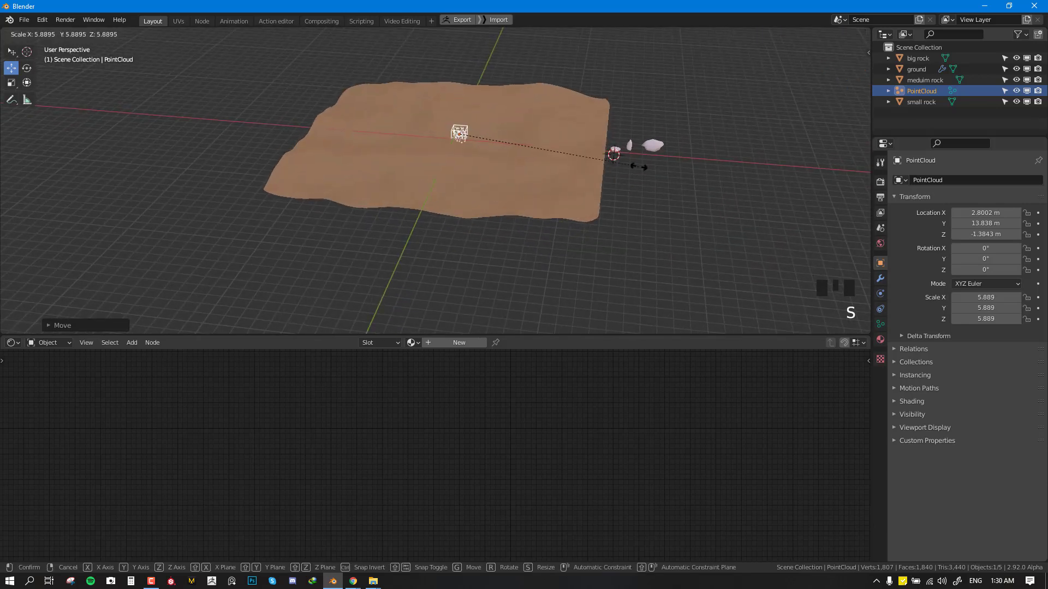
left_click(639, 166)
key("g")
right_click(543, 172)
Examine the point cloud's placement on the ground from several angles and distances.
middle_click_drag(540, 168, 560, 142)
scroll(525, 156, "up", 3)
scroll(525, 156, "down", 1)
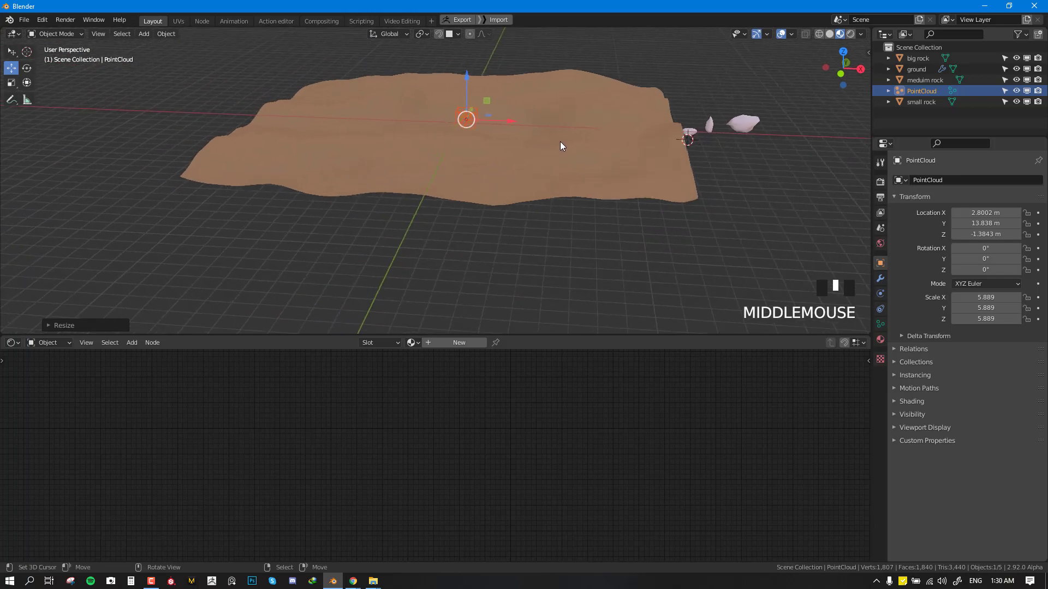
scroll(560, 146, "down", 2)
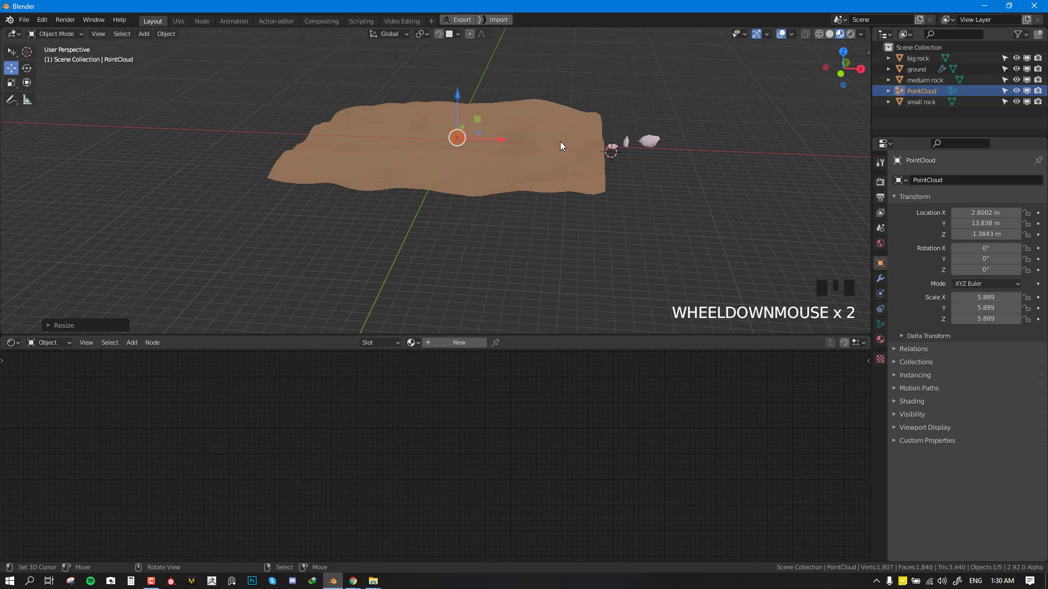
scroll(497, 166, "up", 2)
middle_click_drag(496, 171, 600, 177)
key("g")
key("Escape")
scroll(598, 151, "down", 3)
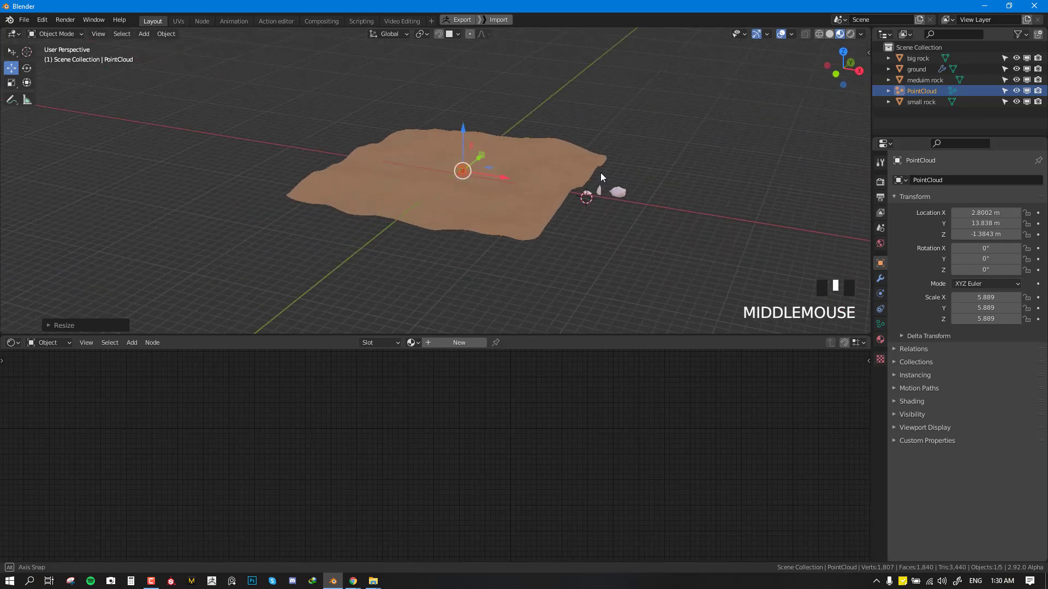
scroll(532, 163, "up", 2)
middle_click_drag(532, 163, 513, 178)
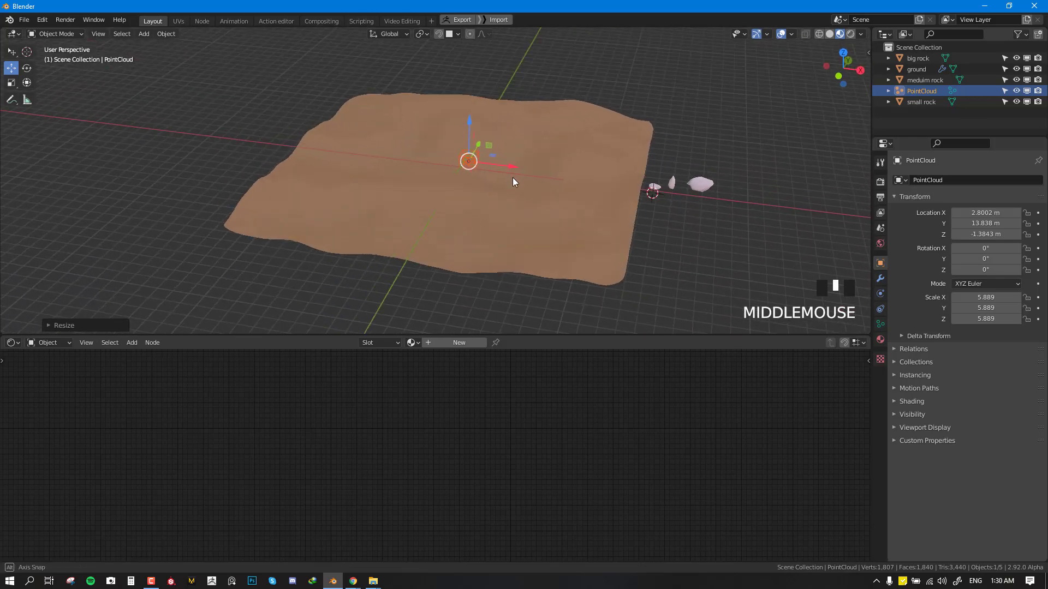
middle_click_drag(436, 218, 463, 167)
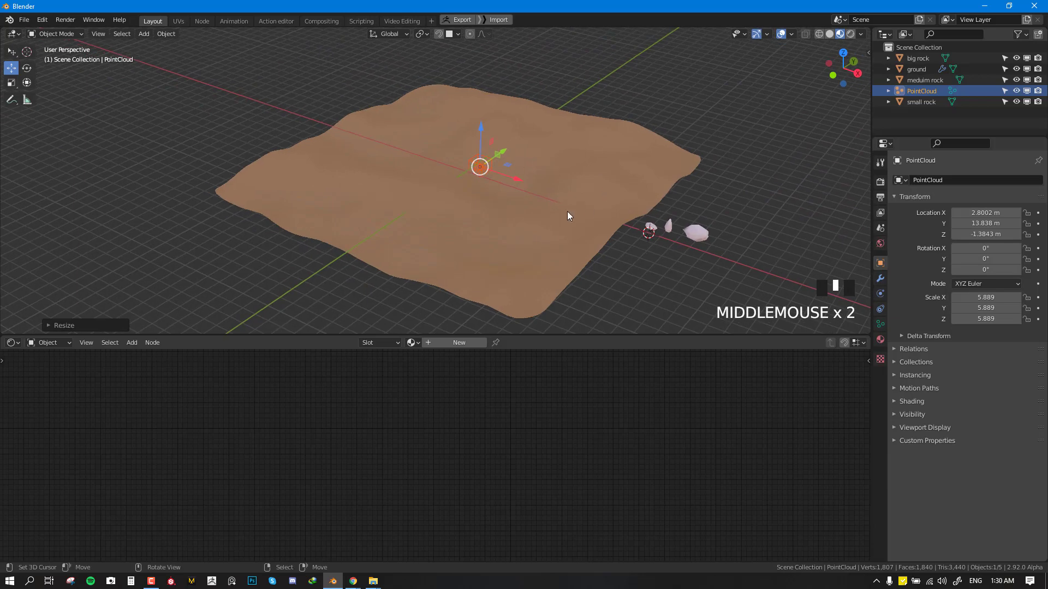
middle_click_drag(567, 211, 444, 205)
scroll(530, 172, "down", 1)
scroll(470, 175, "up", 2)
scroll(472, 196, "down", 3)
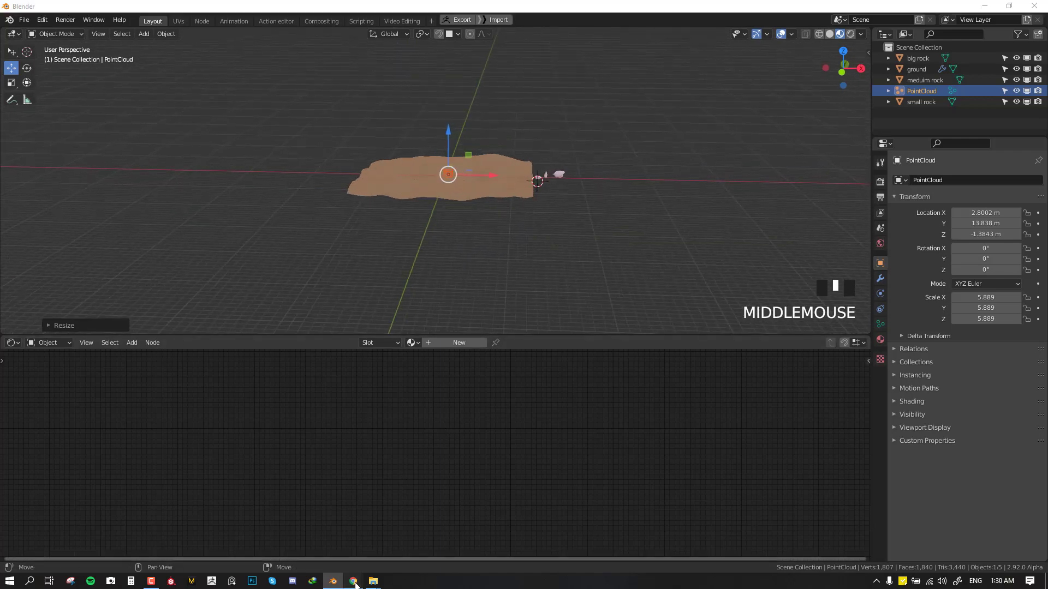
Check the Windows download on the Blender Daily Builds page in the browser, and return to Blender.
mouse_move(354, 581)
left_click(434, 535)
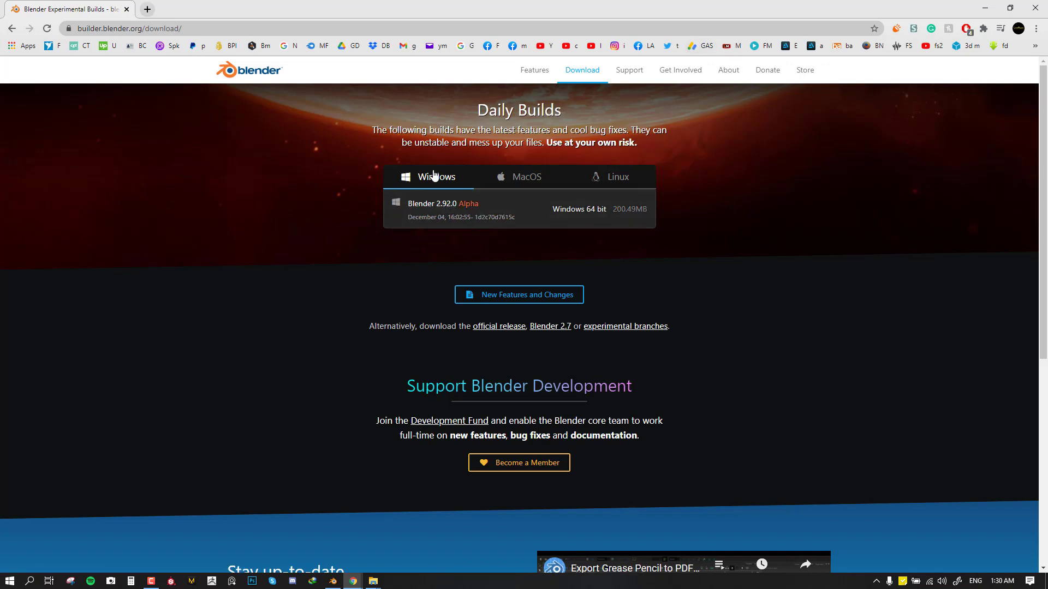
left_click(334, 582)
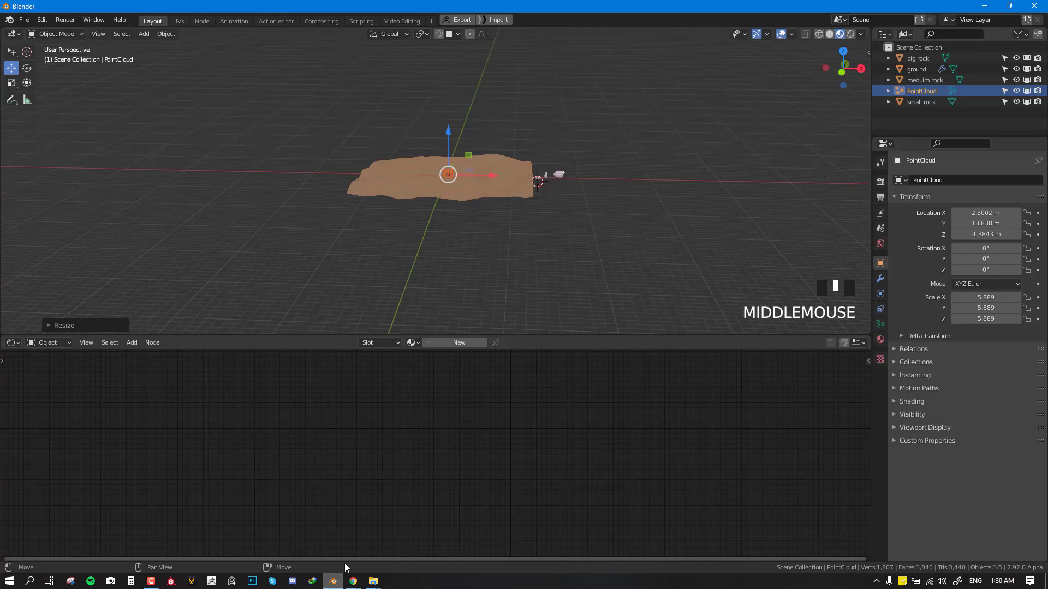
Replace the shader editor area below the viewport with a Geometry Node Editor area.
middle_click_drag(553, 198, 536, 200)
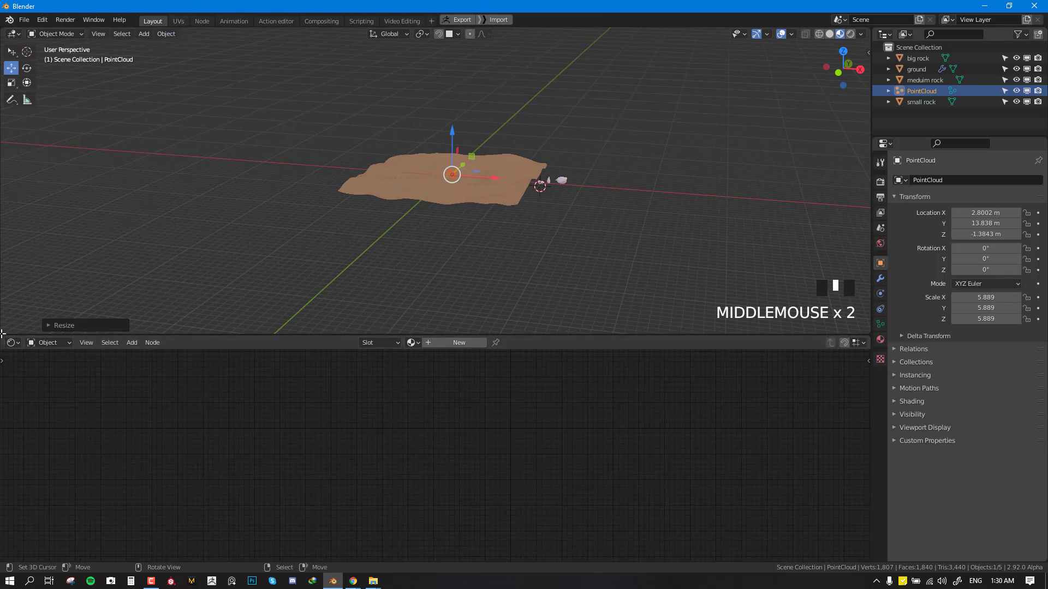
left_click_drag(2, 333, 37, 391)
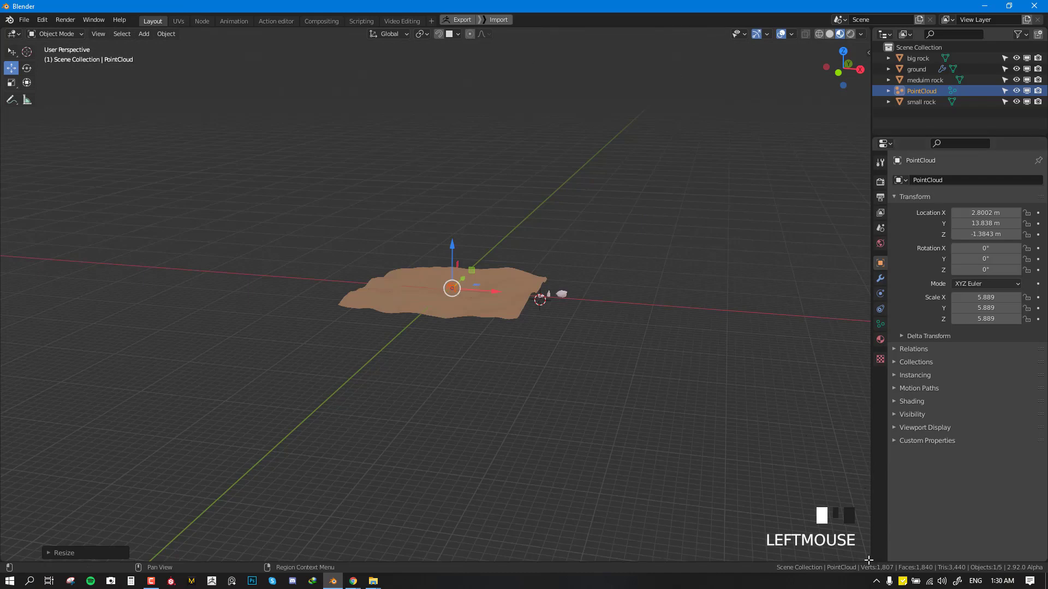
left_click_drag(868, 560, 79, 315)
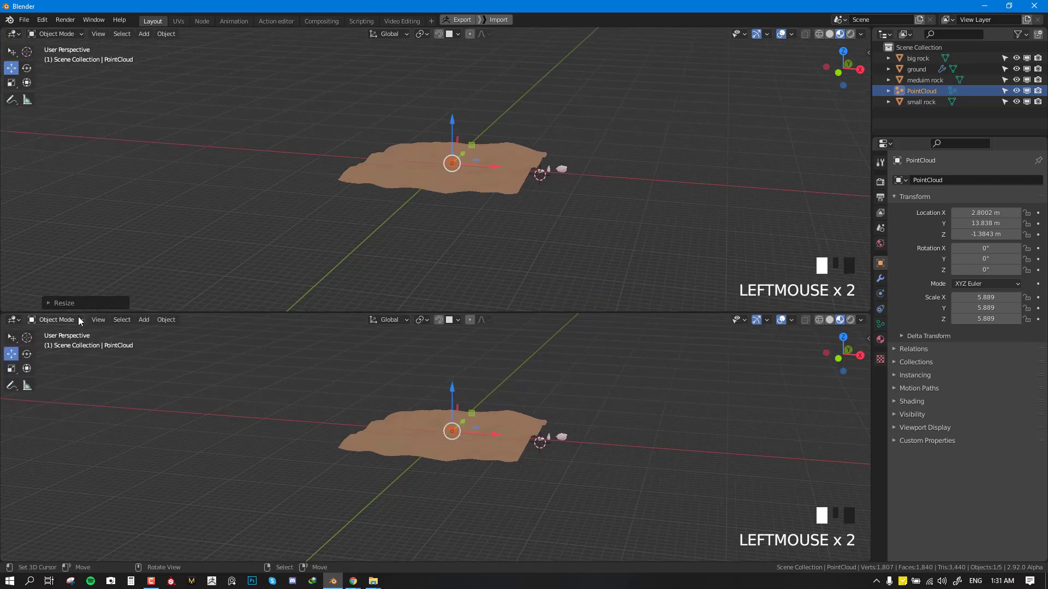
left_click(18, 323)
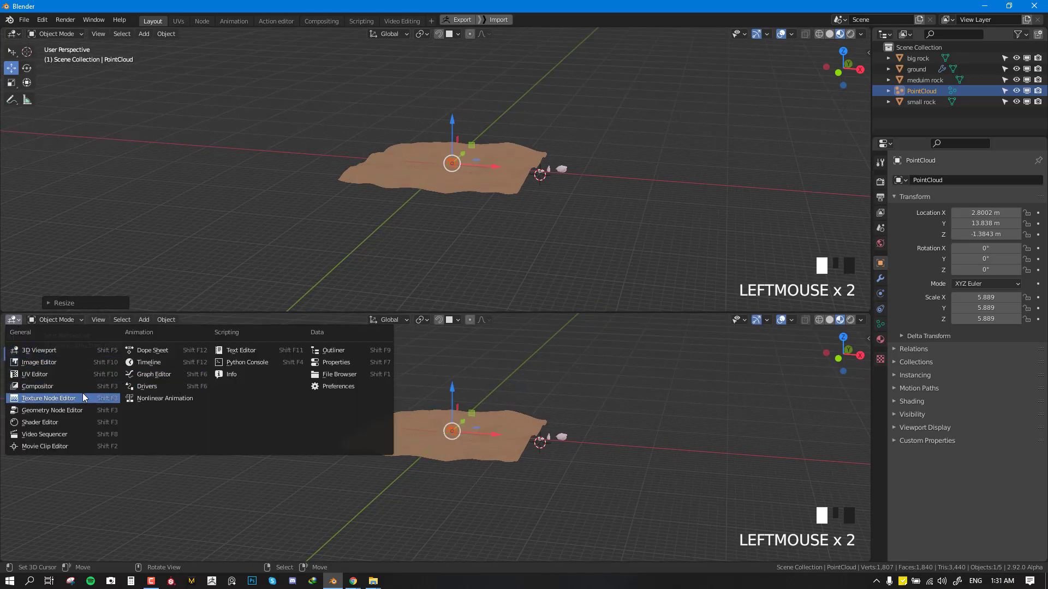
left_click(82, 409)
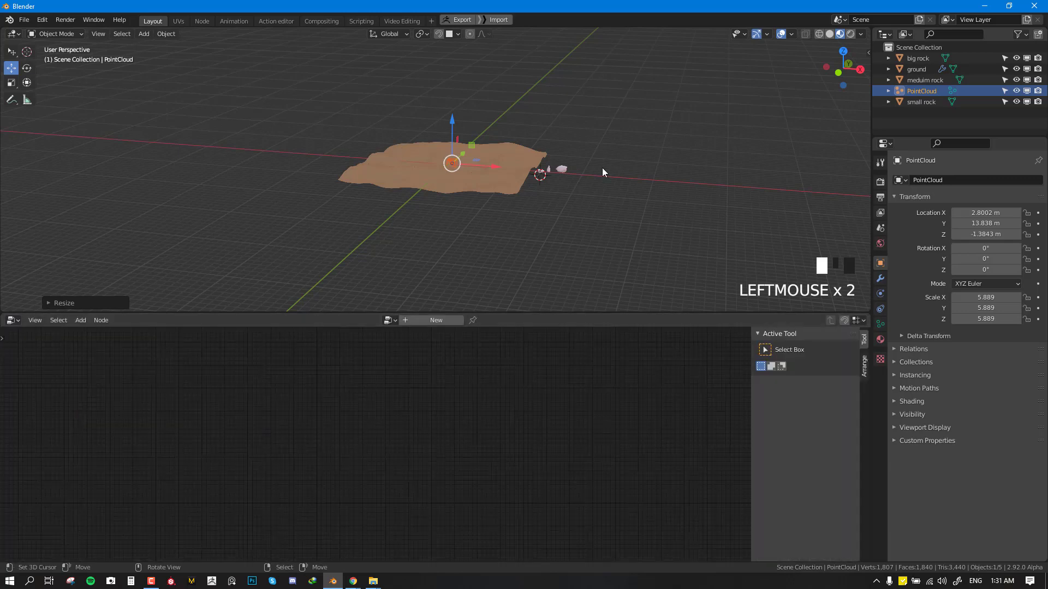
Create a new geometry node tree for the point cloud.
middle_click_drag(602, 168, 540, 161)
scroll(501, 172, "up", 2)
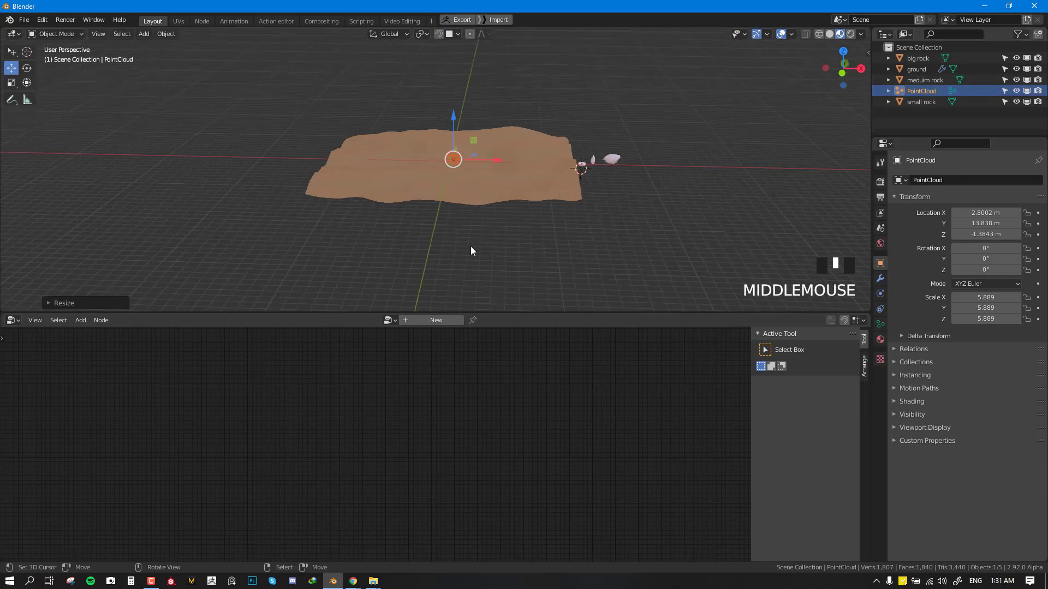
left_click(423, 320)
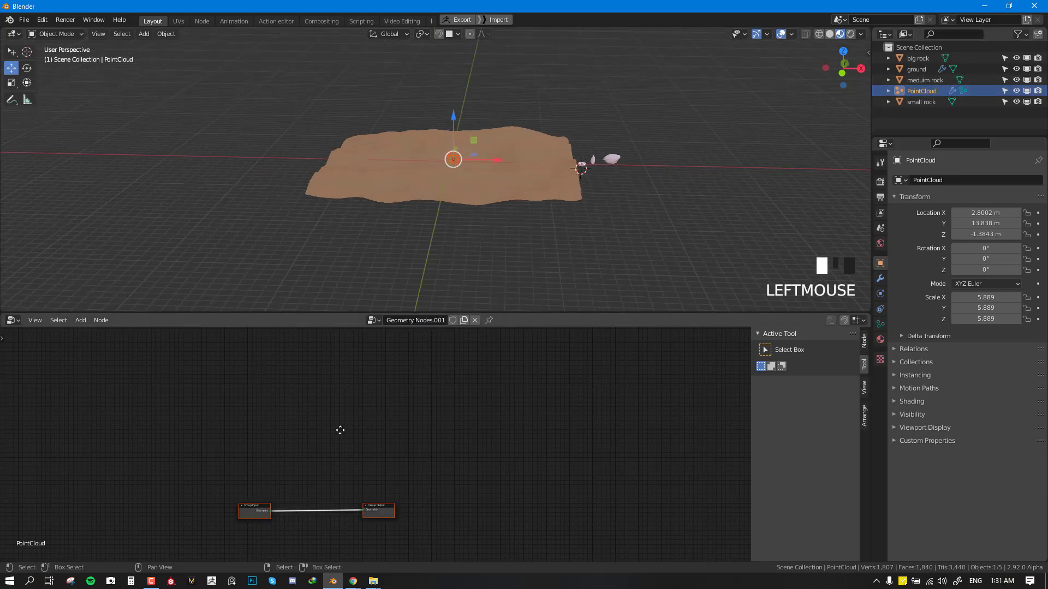
scroll(450, 413, "up", 1)
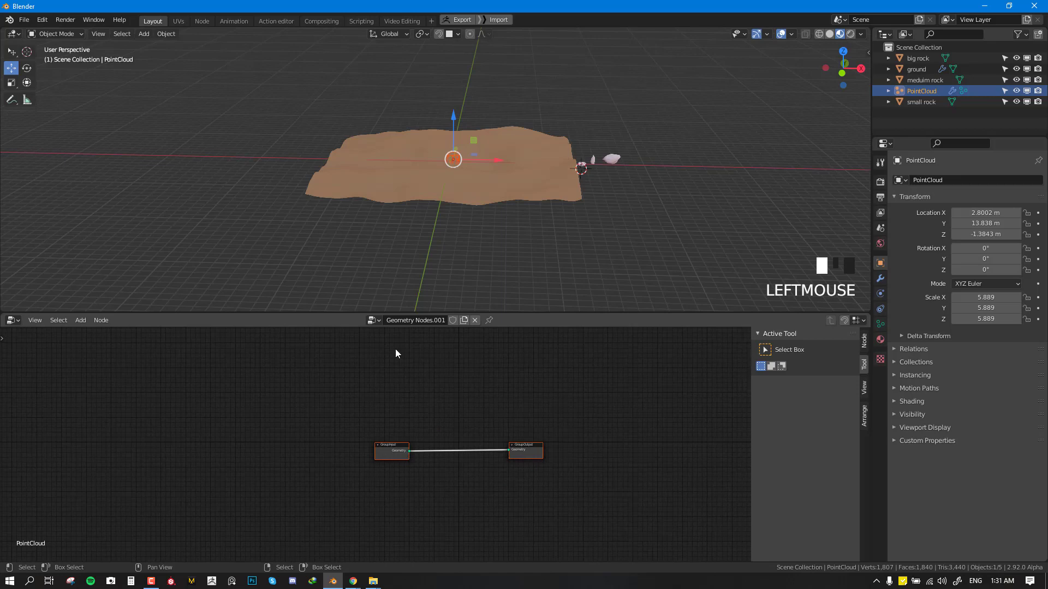
scroll(402, 455, "down", 1)
scroll(405, 451, "up", 3)
middle_click_drag(497, 410, 474, 409)
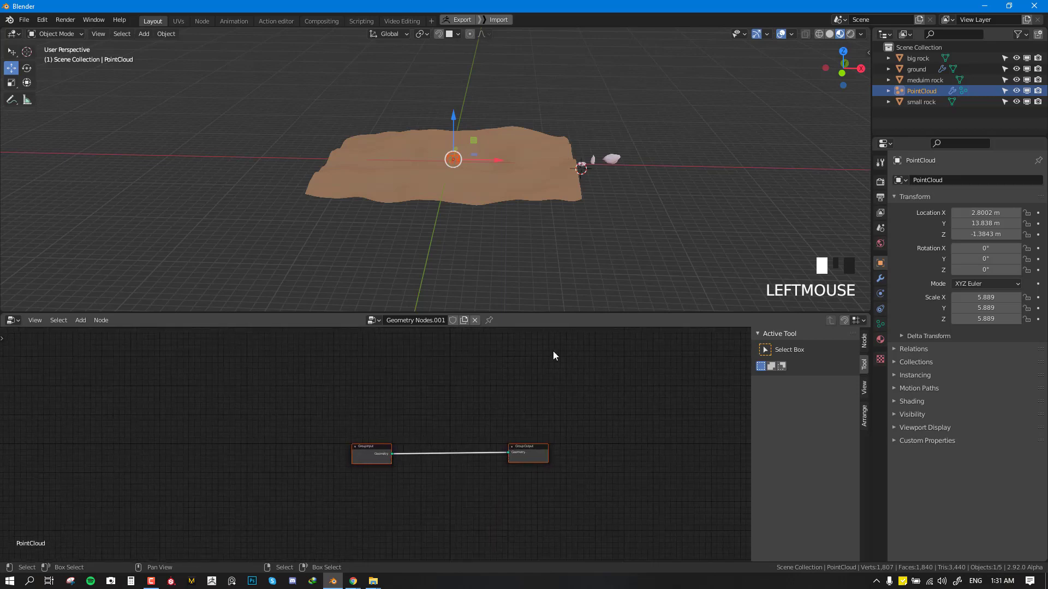
Check which modifiers are available for the point cloud.
left_click(881, 279)
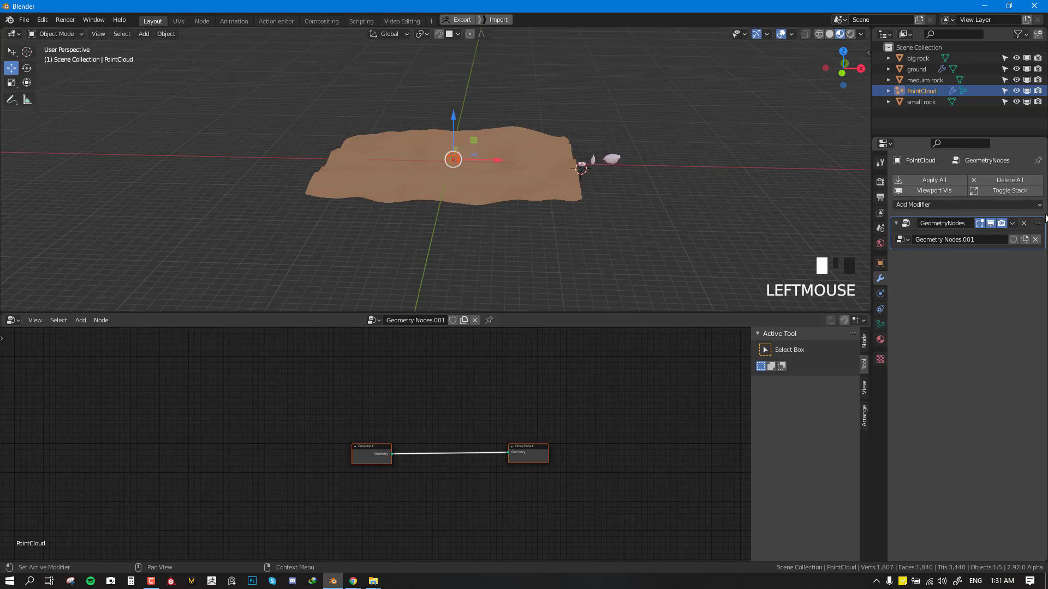
left_click(924, 205)
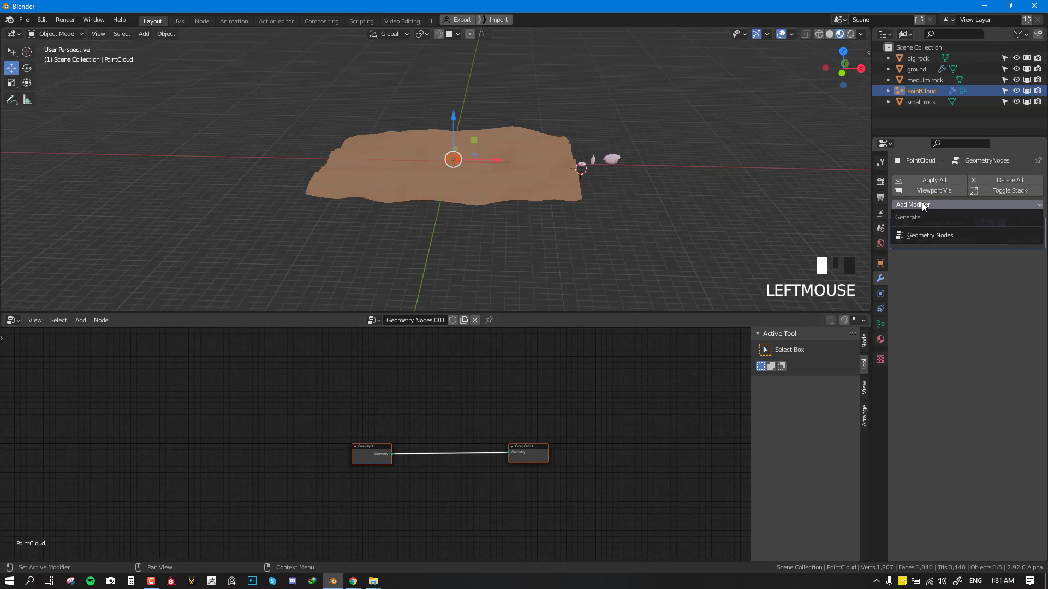
left_click(938, 237)
Try adding a Geometry Nodes modifier to the ground mesh and undo it.
scroll(574, 180, "up", 2)
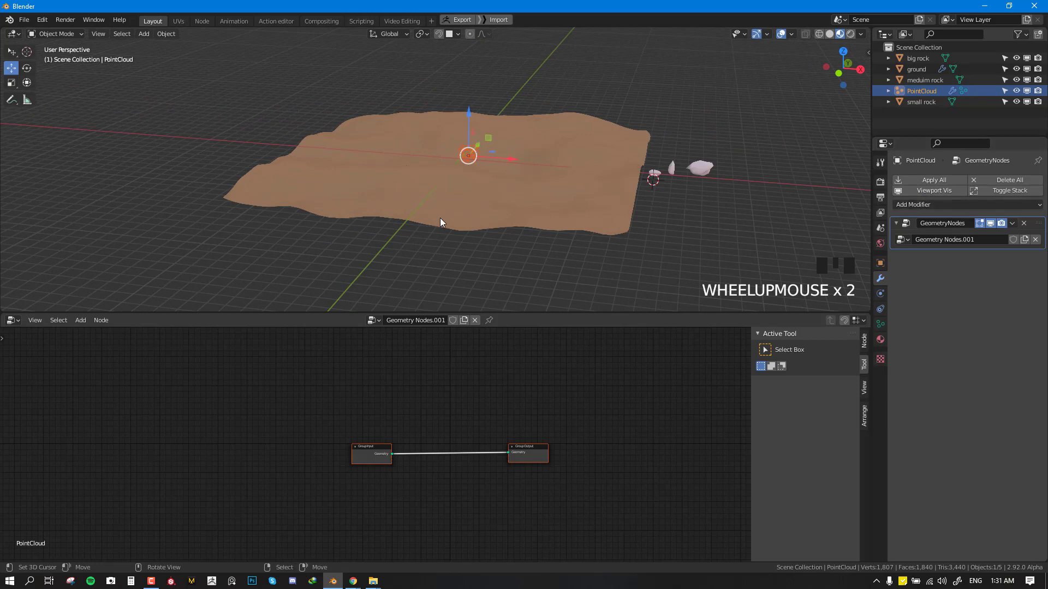
mouse_move(439, 217)
middle_mouse_down()
mouse_move(467, 205)
mouse_move(458, 209)
middle_mouse_up()
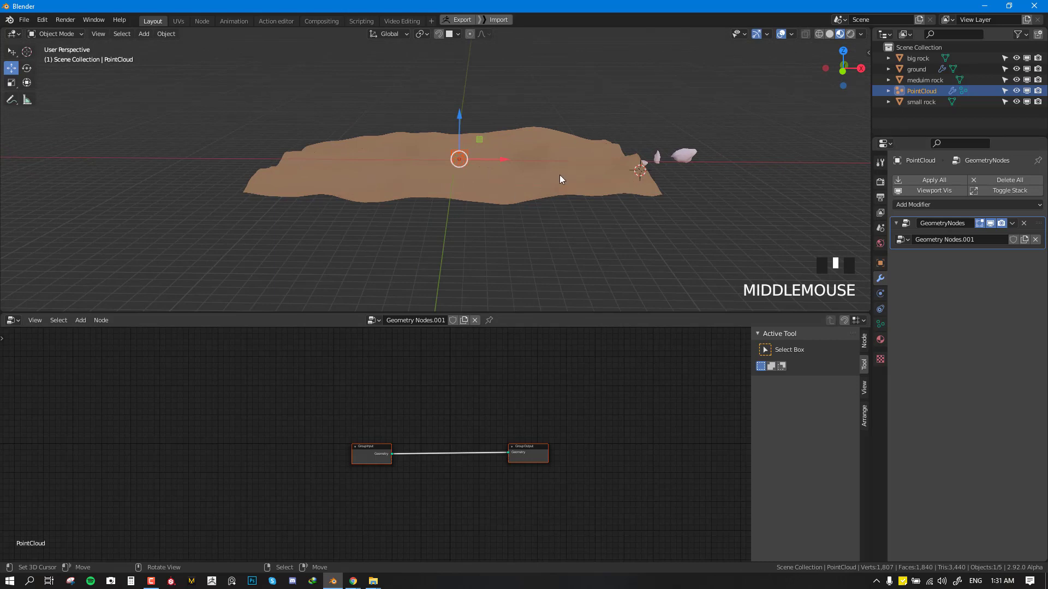
right_click(539, 182)
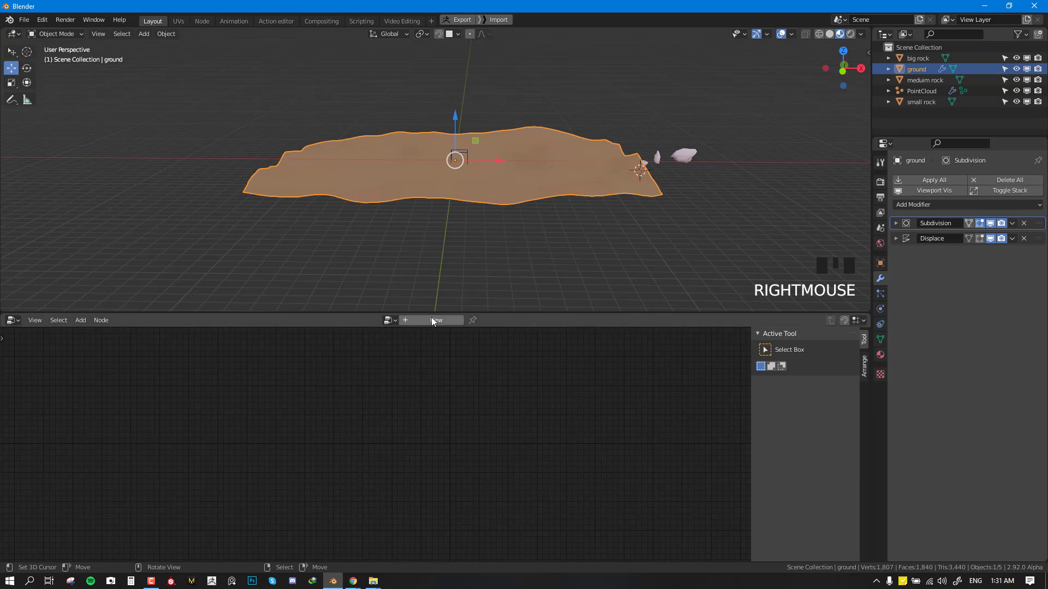
left_click(921, 205)
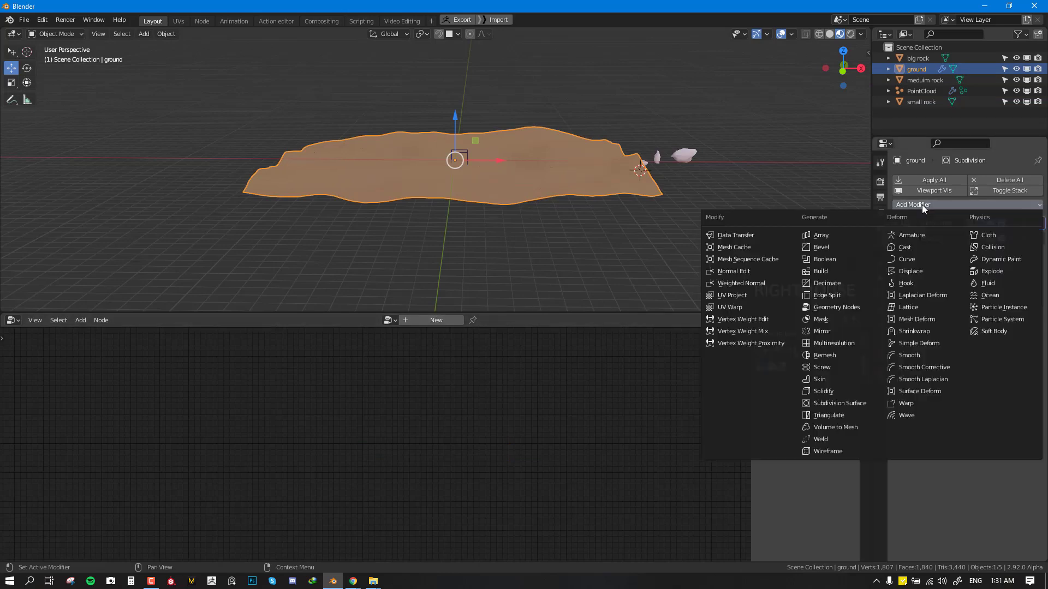
left_click(852, 308)
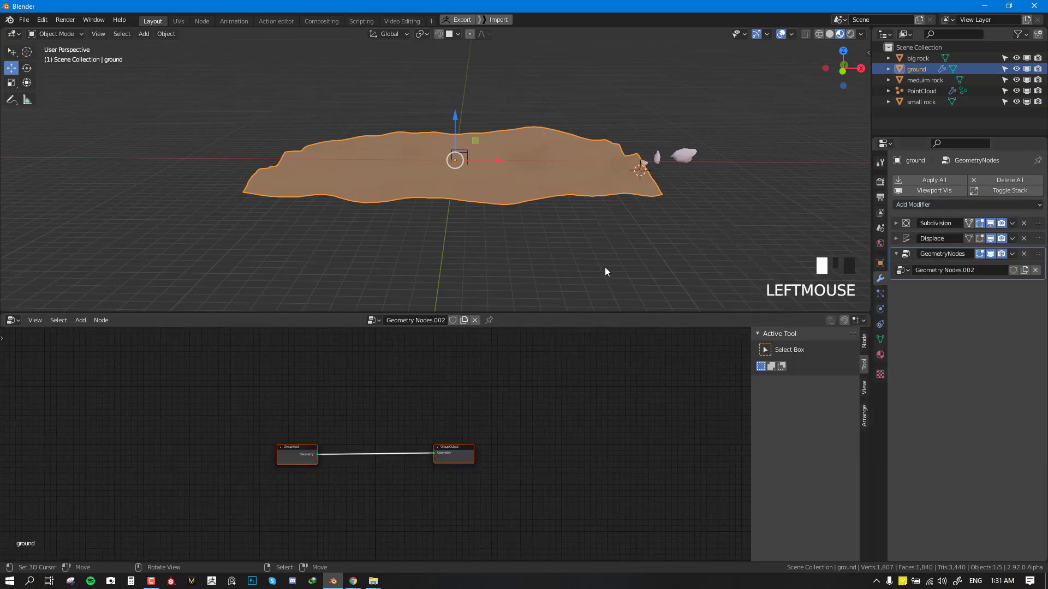
key("ctrl+z")
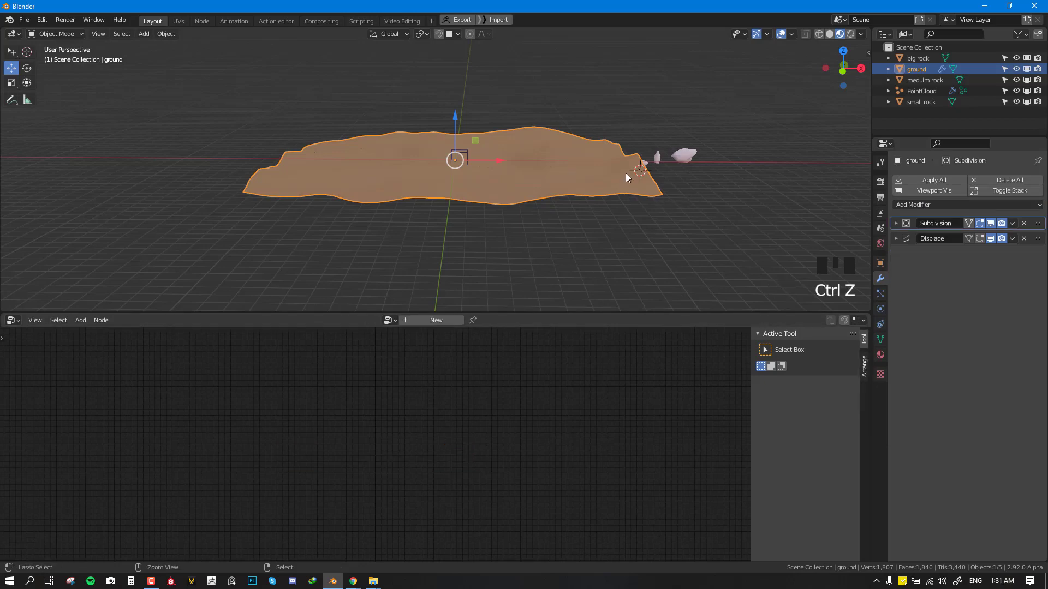
Save the scene to the Desktop as untitled.blend.
key("ctrl+s")
left_click(283, 254)
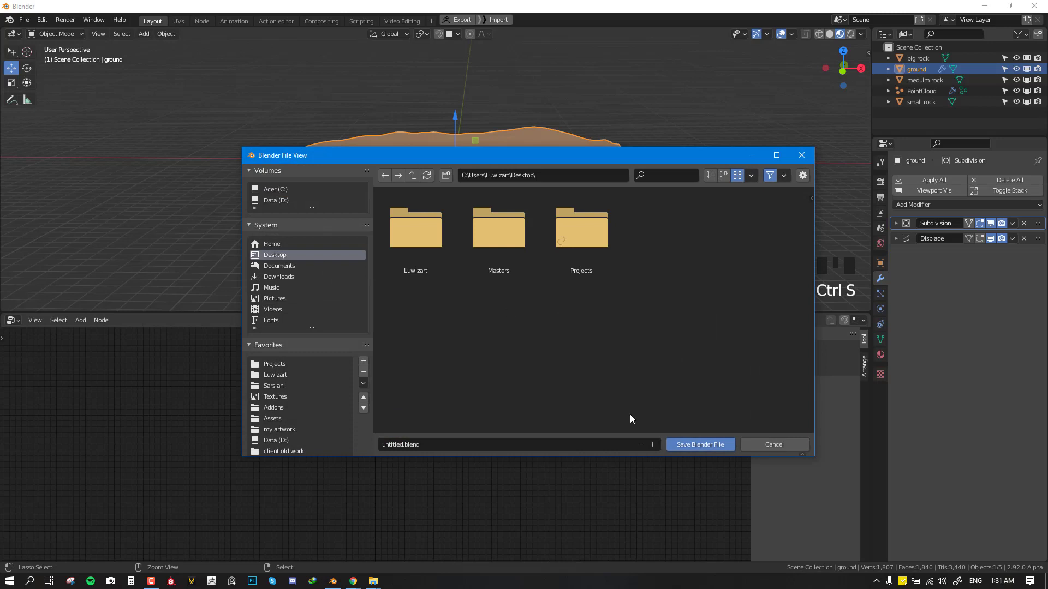
left_click(677, 443)
middle_click_drag(584, 188, 564, 189)
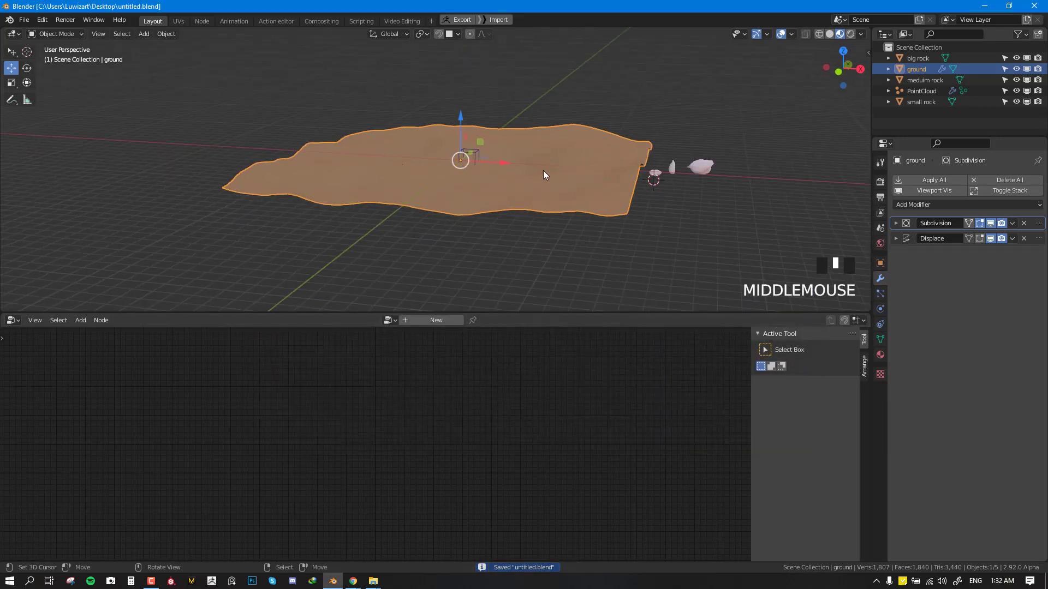
Select the point cloud again and rename it "rock distribution".
left_click(928, 91)
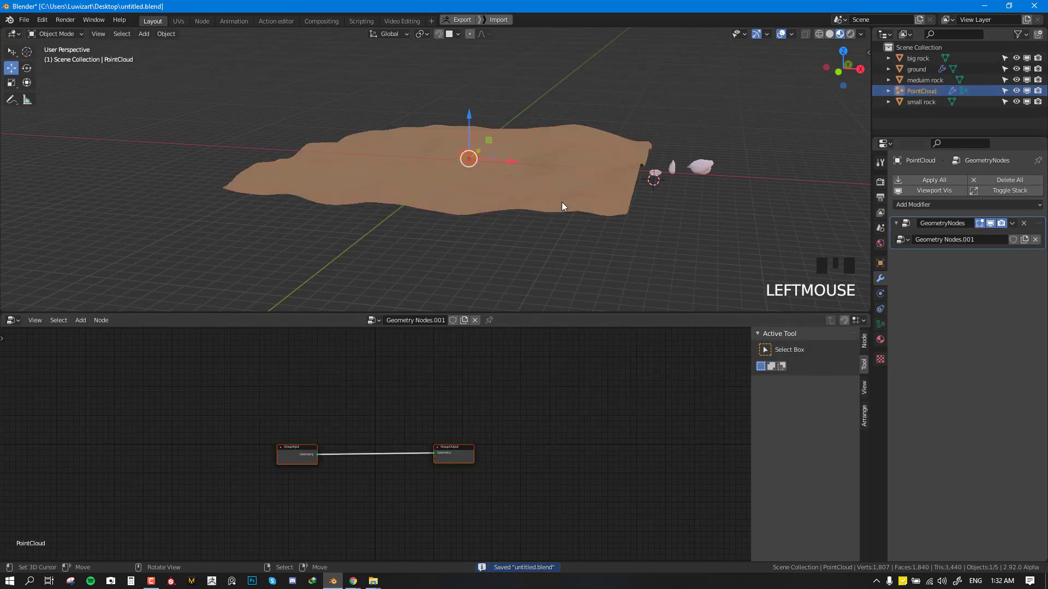
middle_click_drag(564, 206, 573, 207)
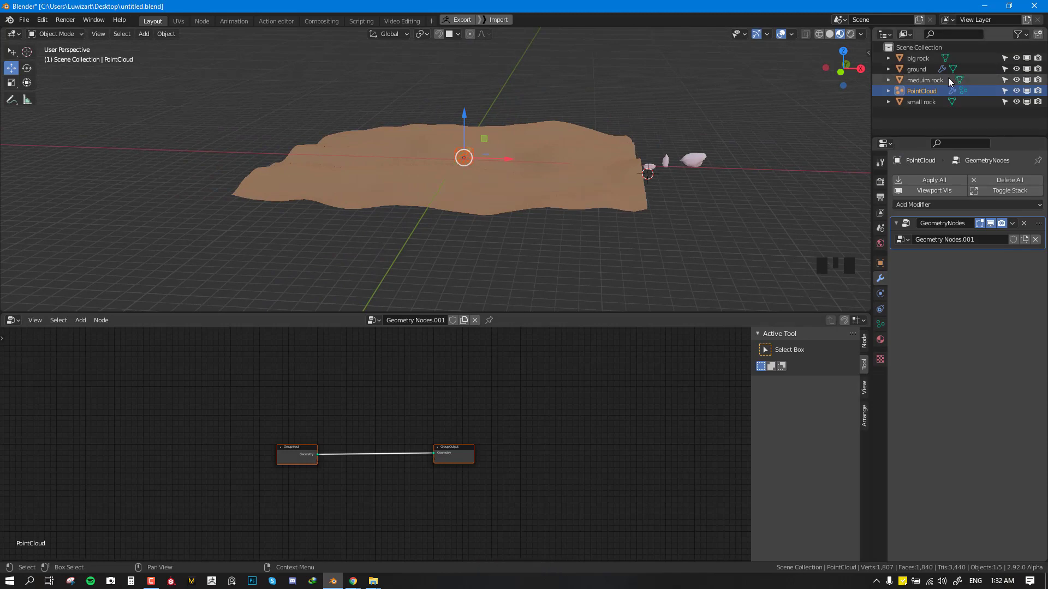
double_click(927, 91)
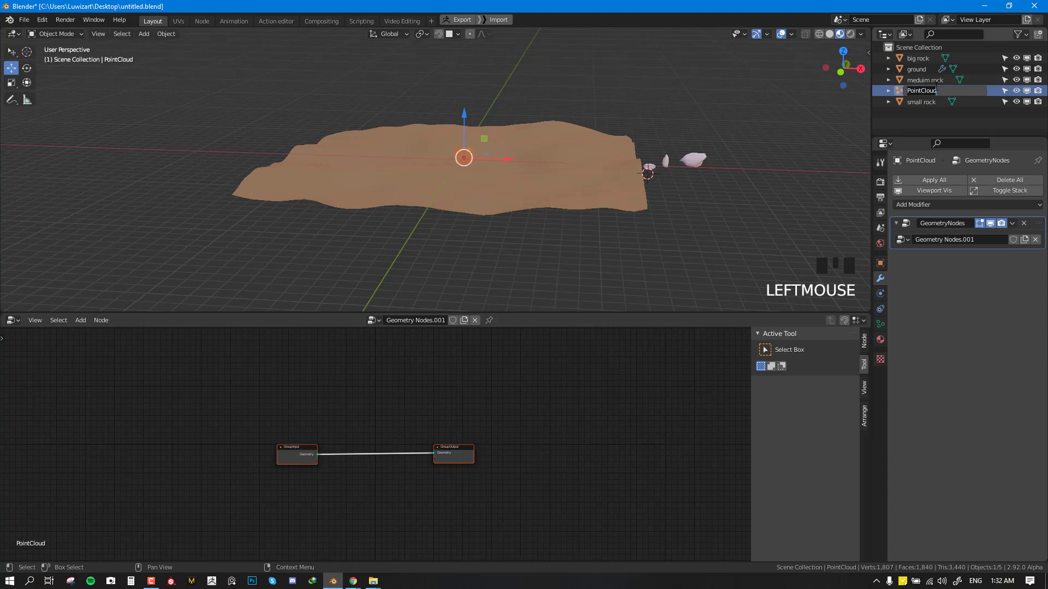
type("rock distribution")
key("Return")
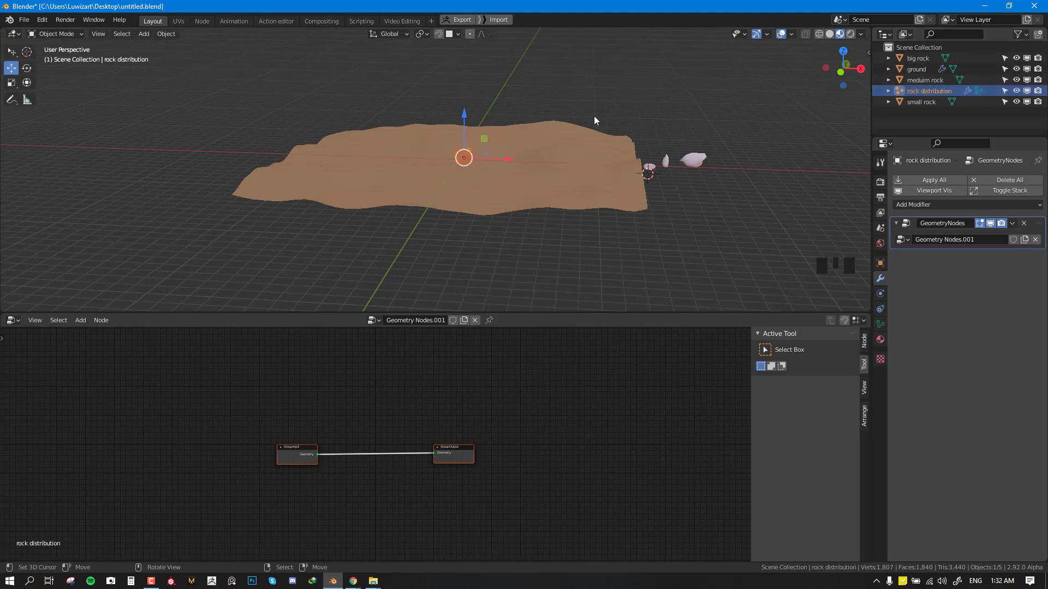
scroll(601, 143, "up", 2)
middle_click_drag(602, 155, 588, 160)
scroll(486, 143, "down", 2)
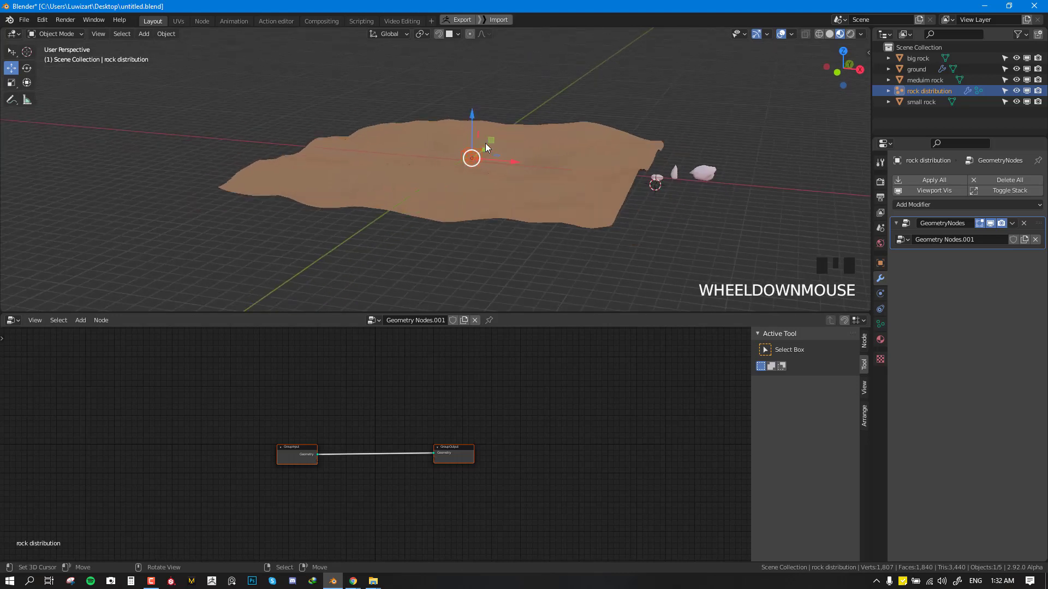
middle_click_drag(486, 143, 500, 168)
scroll(519, 131, "up", 1)
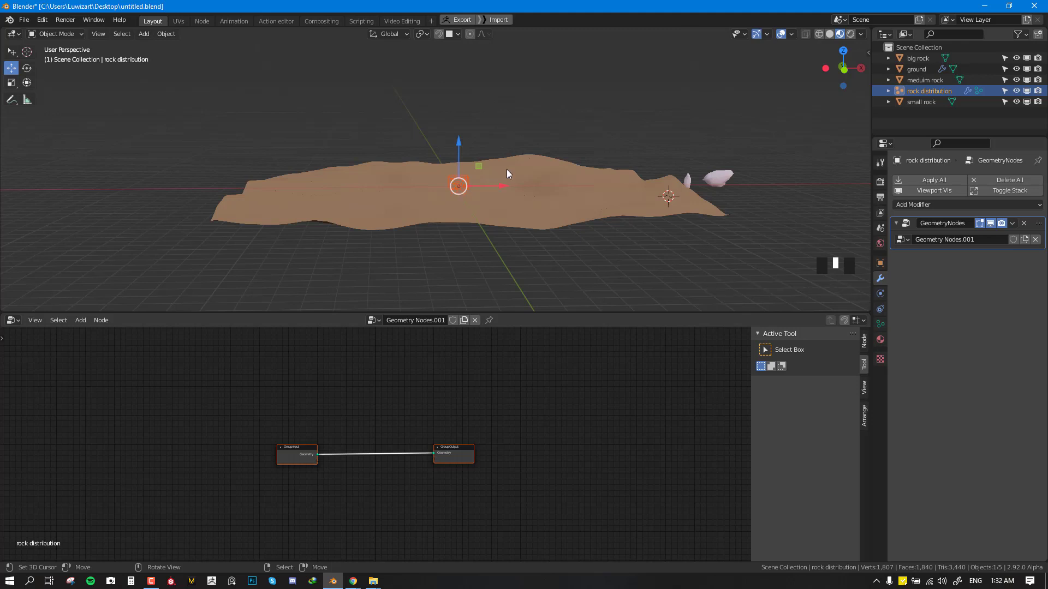
middle_click_drag(545, 155, 531, 159)
scroll(506, 192, "down", 1)
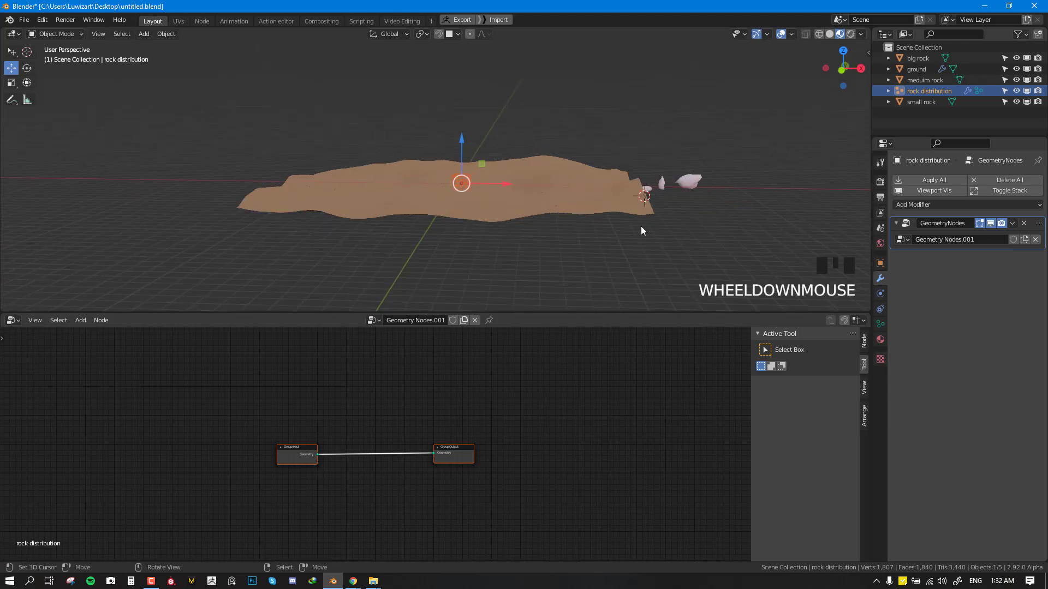
Insert a Point Distribute node between Group Input and Group Output, and space the nodes apart.
middle_click_drag(393, 414, 531, 369)
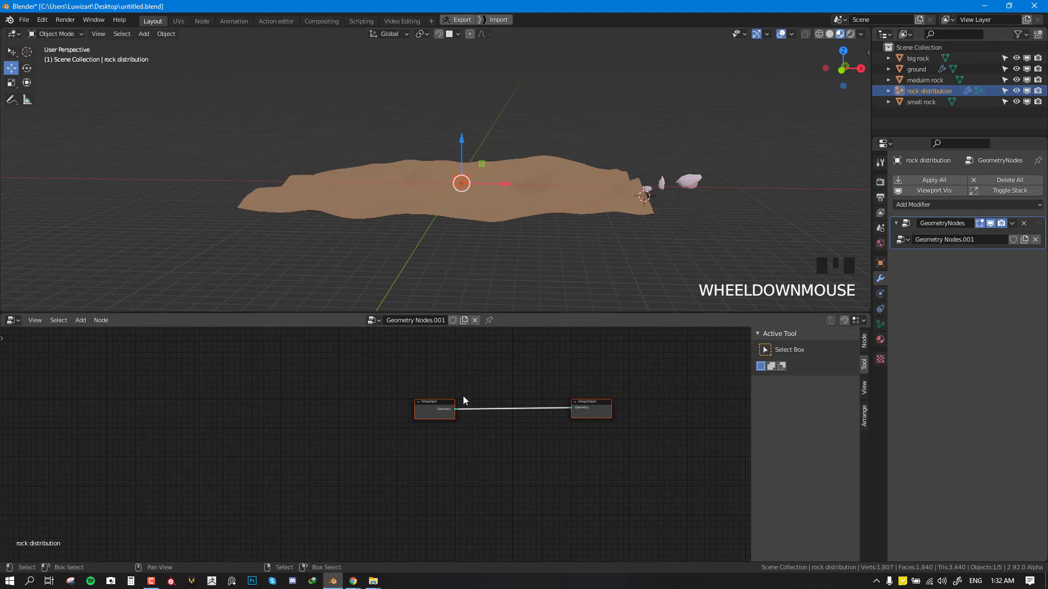
left_click_drag(436, 409, 400, 403)
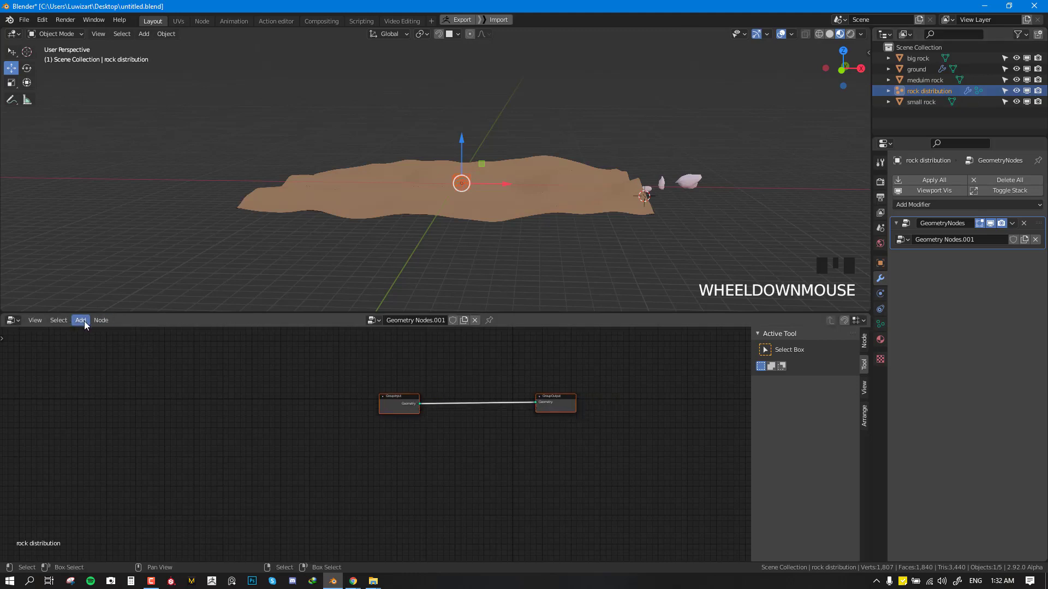
left_click(81, 321)
mouse_move(99, 407)
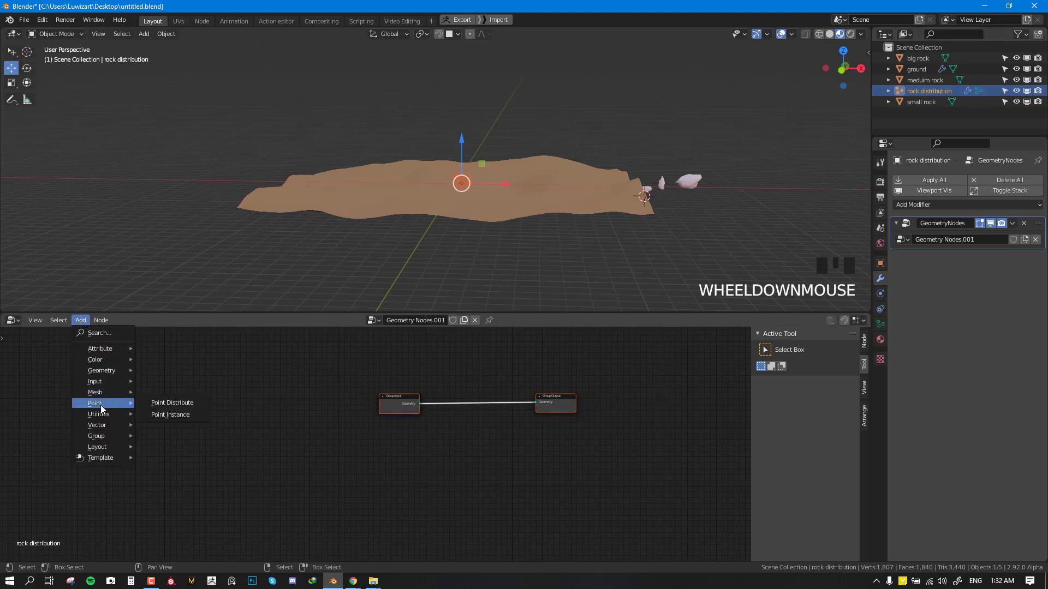
left_click(172, 403)
left_click(459, 409)
scroll(491, 406, "up", 2)
left_click(418, 385)
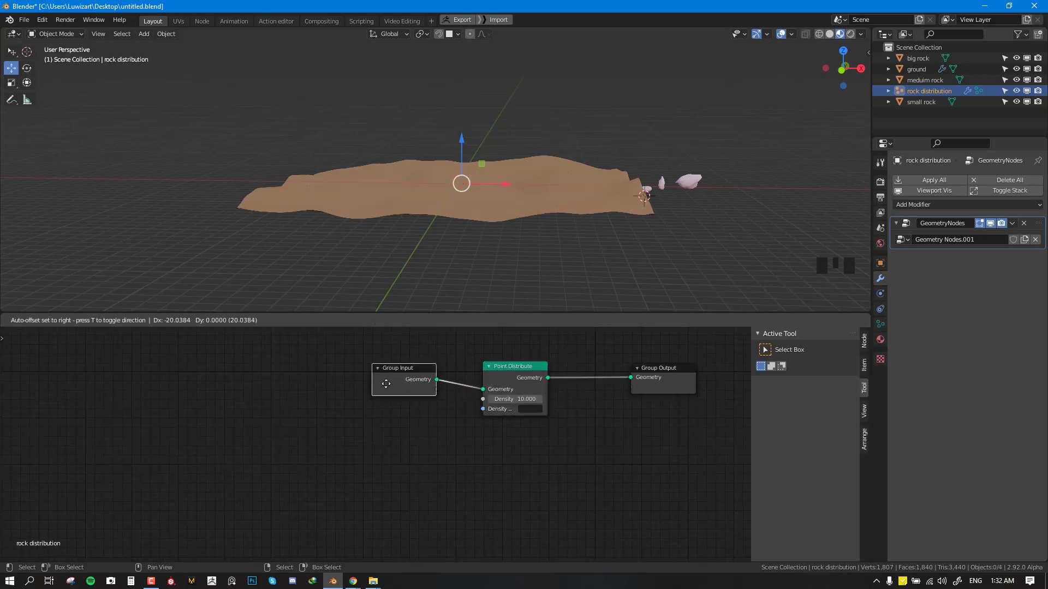
left_click_drag(418, 384, 312, 385)
left_click_drag(540, 375, 460, 376)
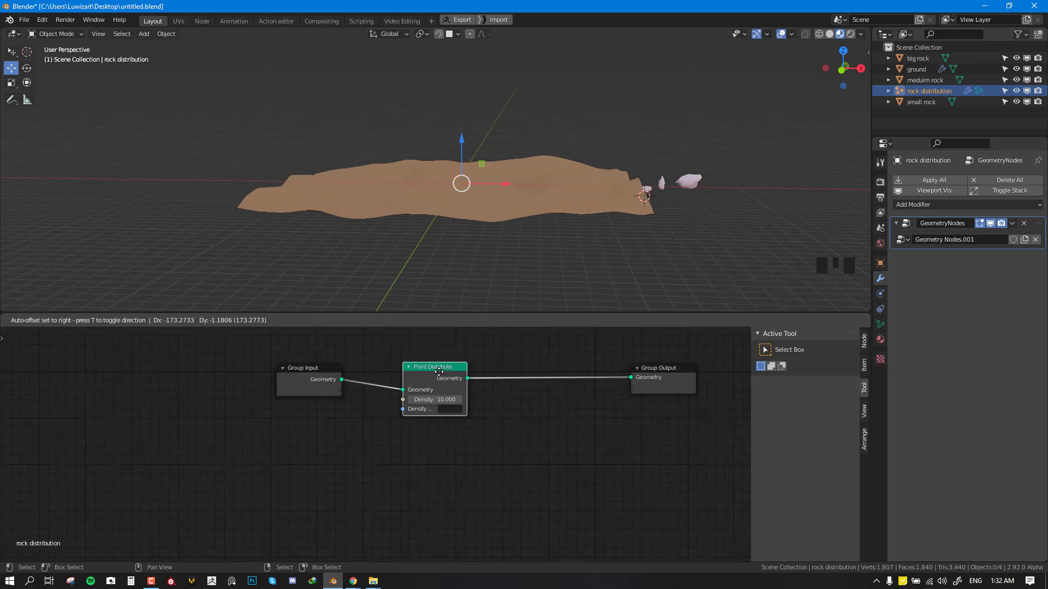
Insert a Point Instance node between Point Distribute and Group Output, and spread the nodes out.
left_click(80, 319)
mouse_move(98, 408)
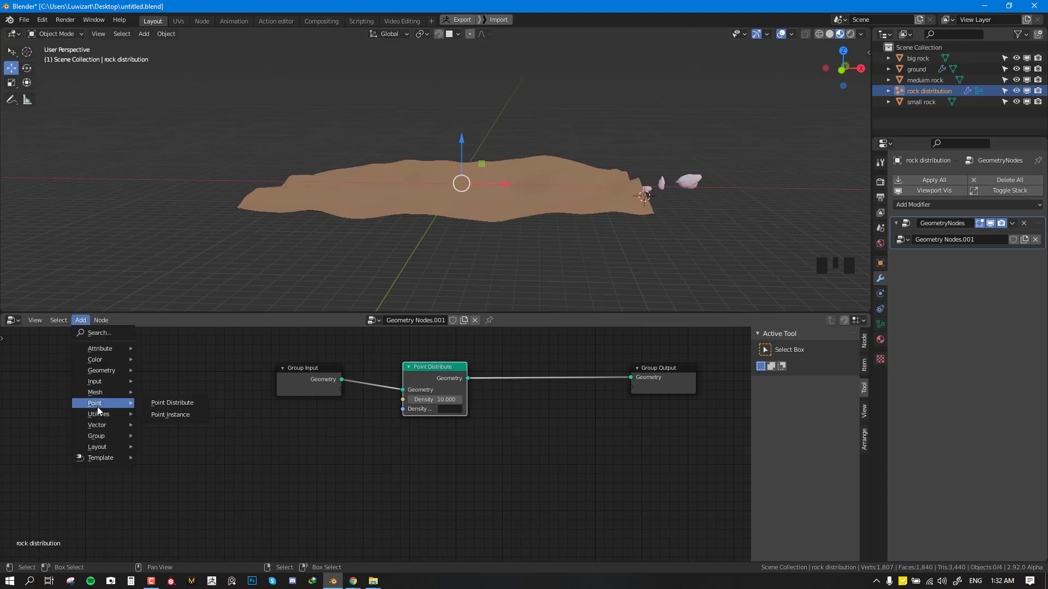
left_click(158, 414)
left_click(508, 379)
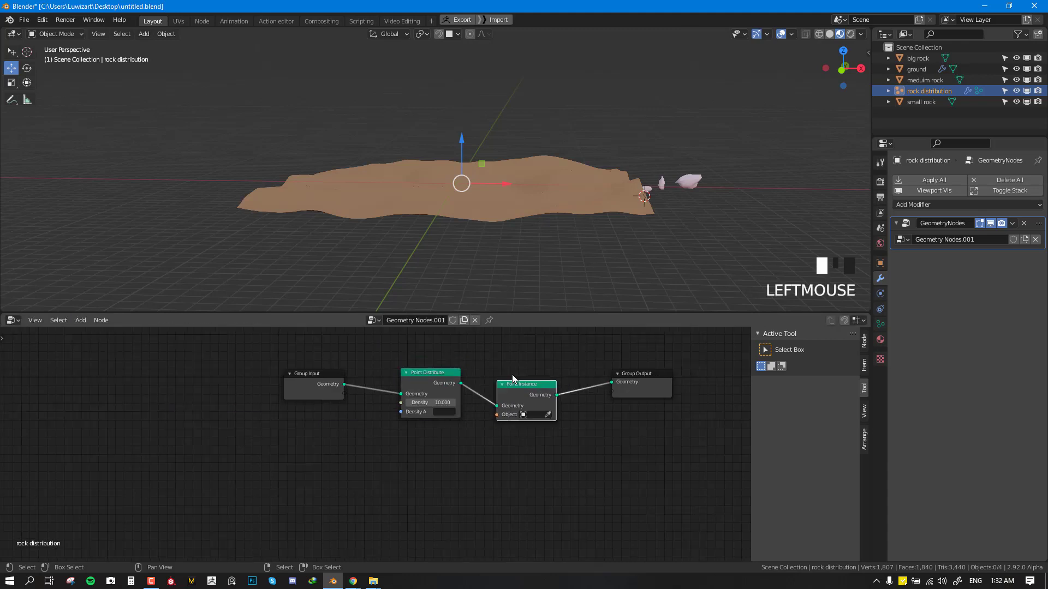
mouse_move(418, 380)
left_mouse_down()
mouse_move(454, 375)
mouse_move(401, 373)
left_mouse_up()
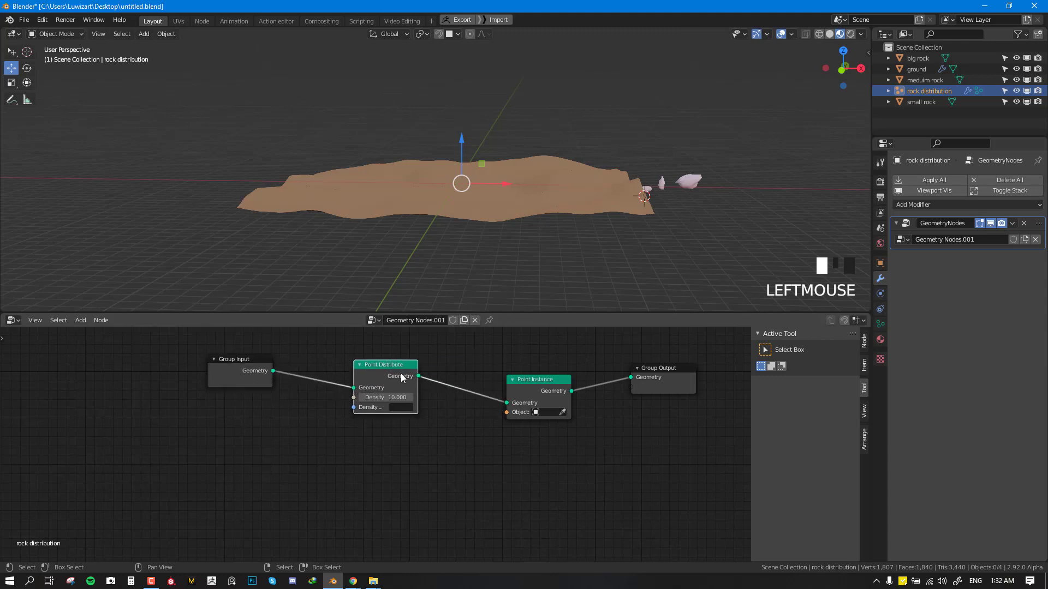
scroll(464, 385, "down", 2)
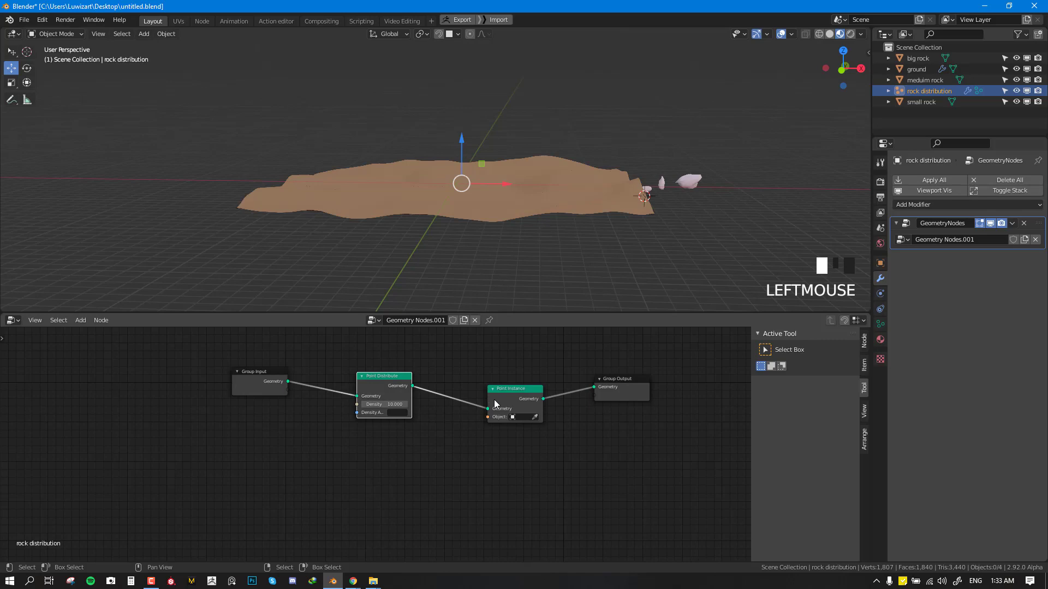
Set the Point Instance node's object to small rock.
mouse_move(558, 157)
middle_mouse_down()
mouse_move(528, 192)
mouse_move(578, 157)
middle_mouse_up()
scroll(526, 401, "up", 1)
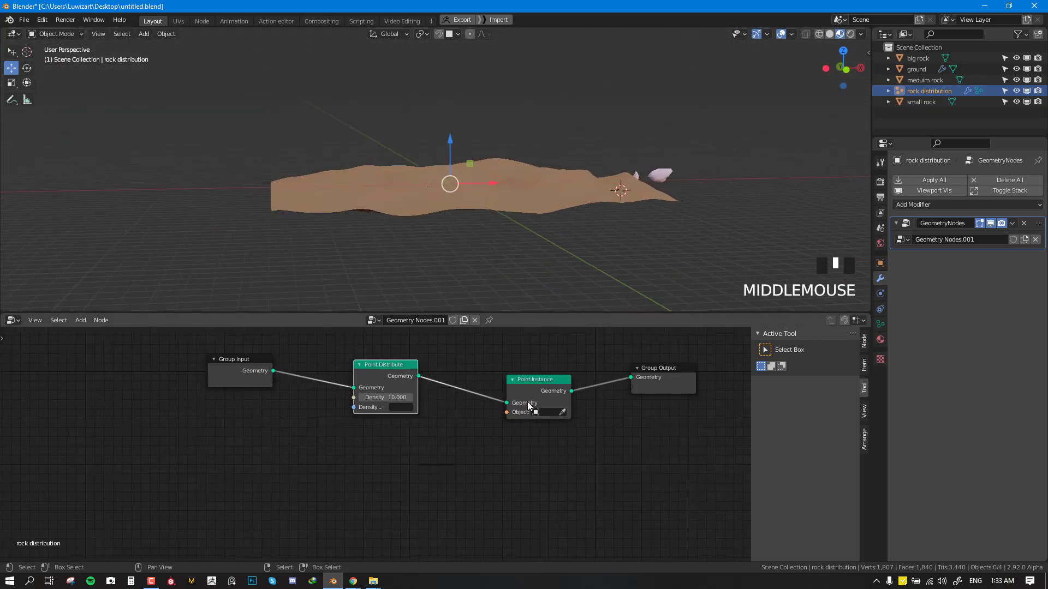
scroll(640, 244, "down", 1)
mouse_move(640, 244)
middle_mouse_down()
mouse_move(631, 246)
mouse_move(639, 224)
middle_mouse_up()
scroll(636, 201, "up", 2)
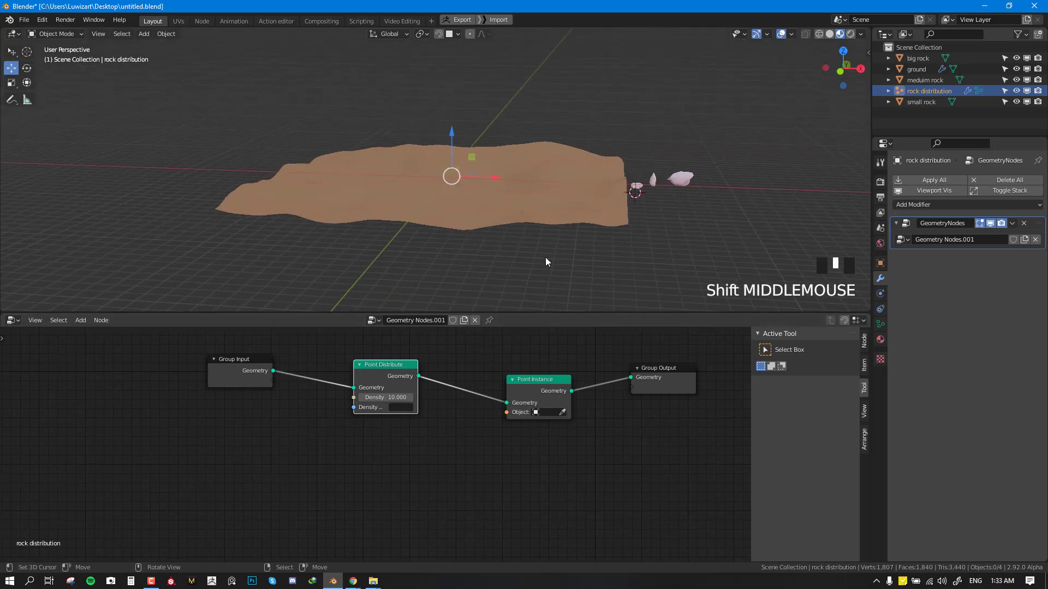
left_click(563, 412)
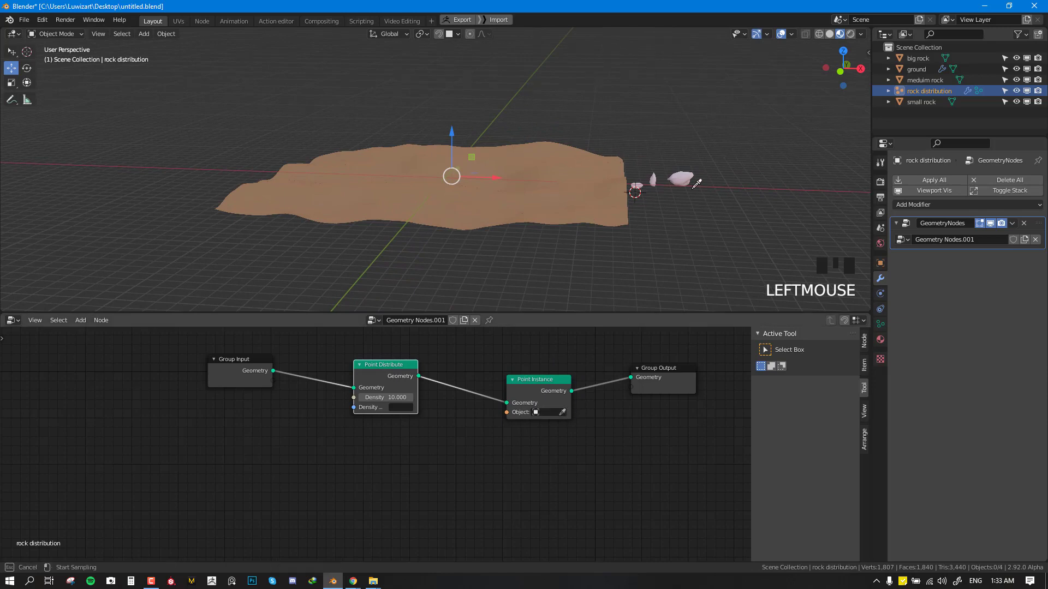
left_click(542, 408)
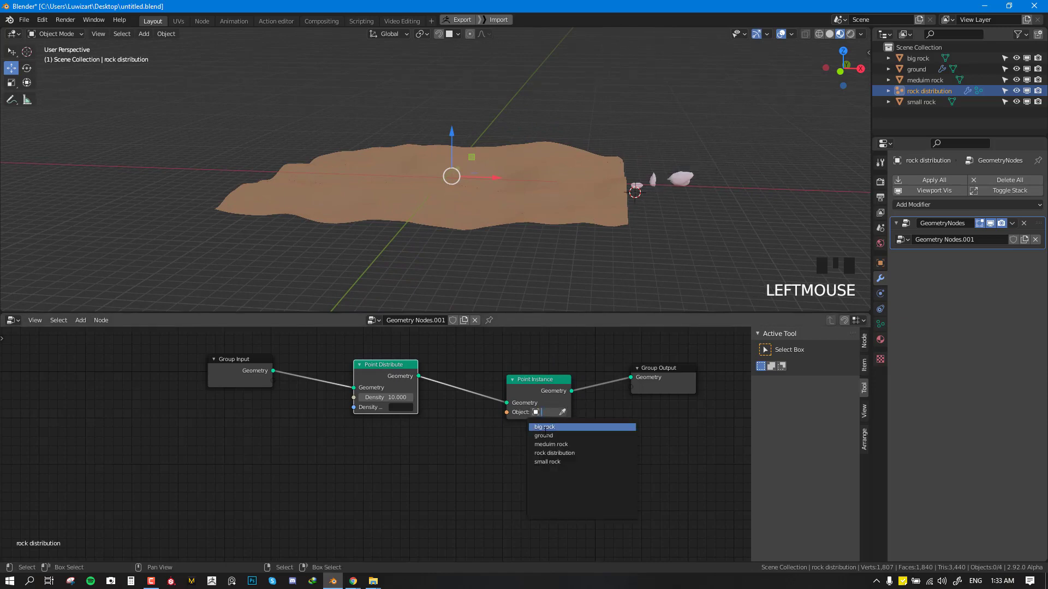
left_click(579, 461)
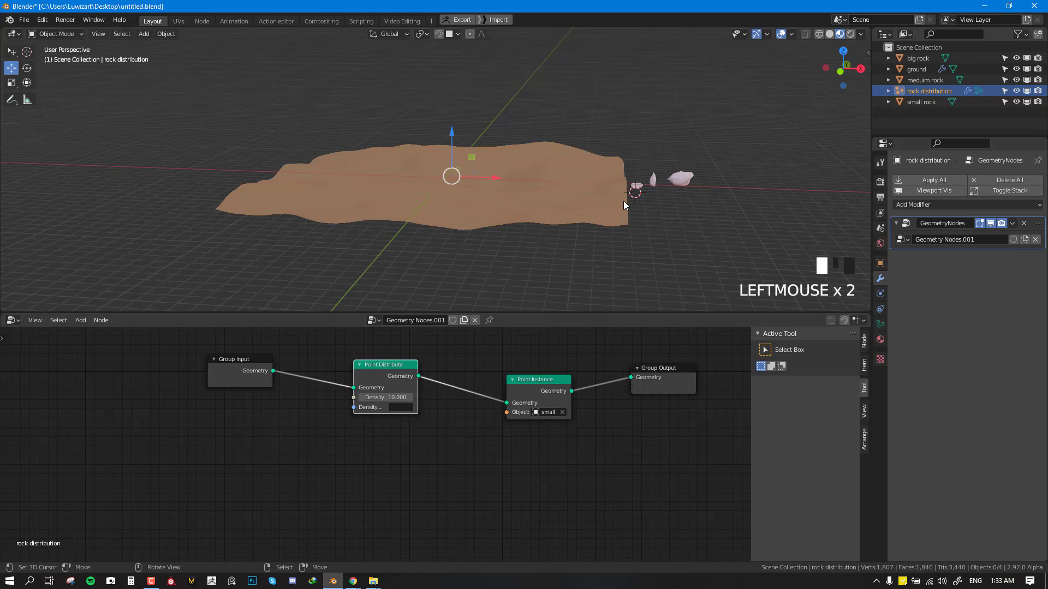
Set the Point Distribute node's density to 0.700.
middle_click_drag(623, 201, 590, 203)
mouse_move(391, 397)
left_mouse_down()
mouse_move(338, 397)
mouse_move(395, 397)
mouse_move(372, 398)
mouse_move(387, 397)
left_mouse_up()
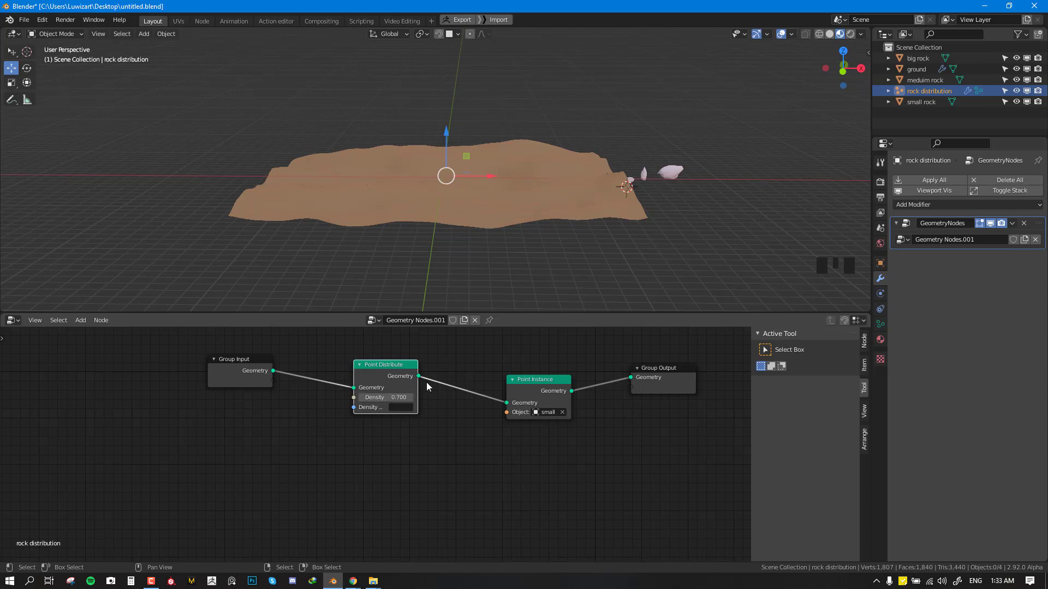
scroll(344, 394, "down", 3)
scroll(345, 394, "up", 3)
middle_click_drag(345, 394, 427, 373)
scroll(523, 167, "down", 2)
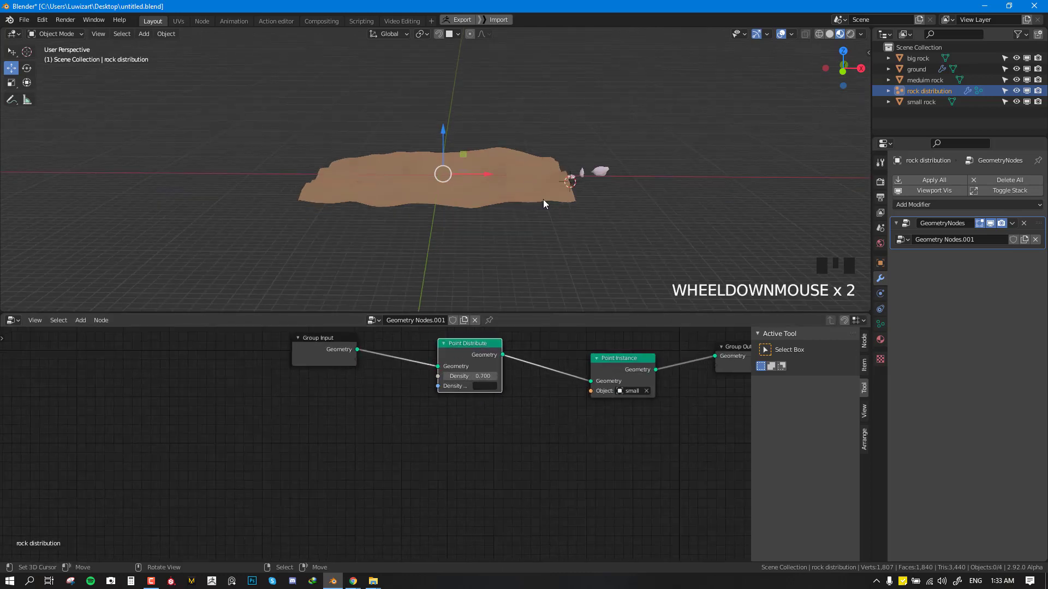
scroll(533, 200, "up", 2)
middle_click_drag(543, 199, 480, 157)
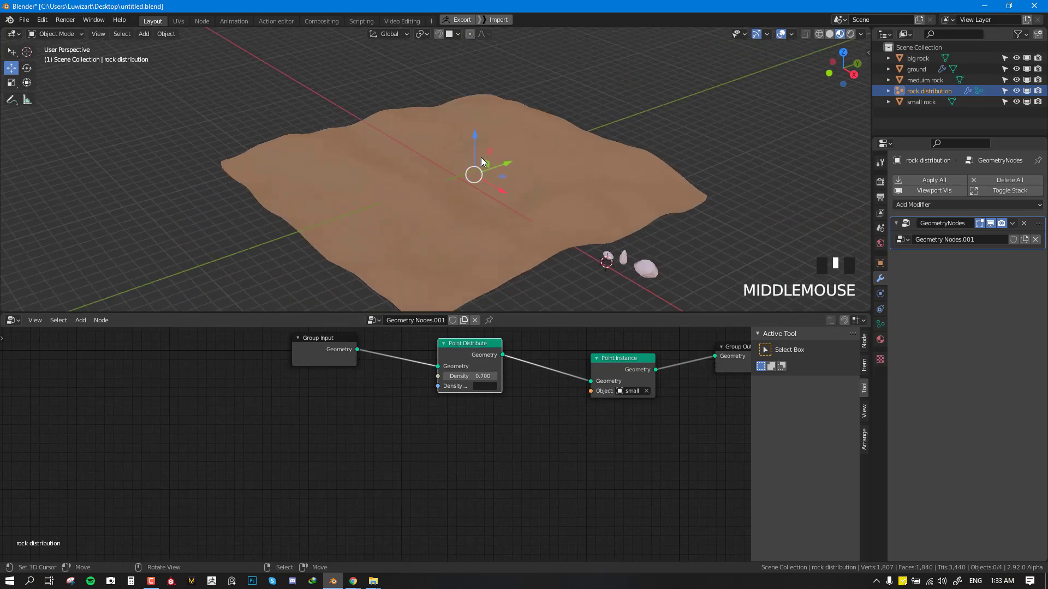
scroll(480, 157, "down", 1)
Move the Group Input node away from Point Distribute and try to move the rock distribution object.
left_click_drag(319, 367, 211, 432)
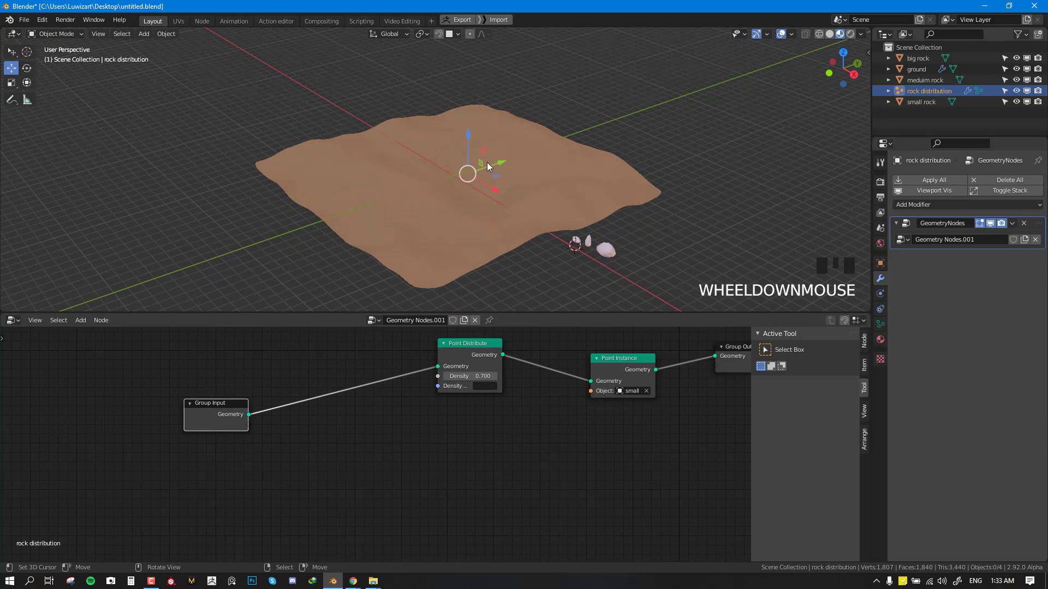
middle_click_drag(487, 162, 528, 171)
scroll(506, 177, "up", 2)
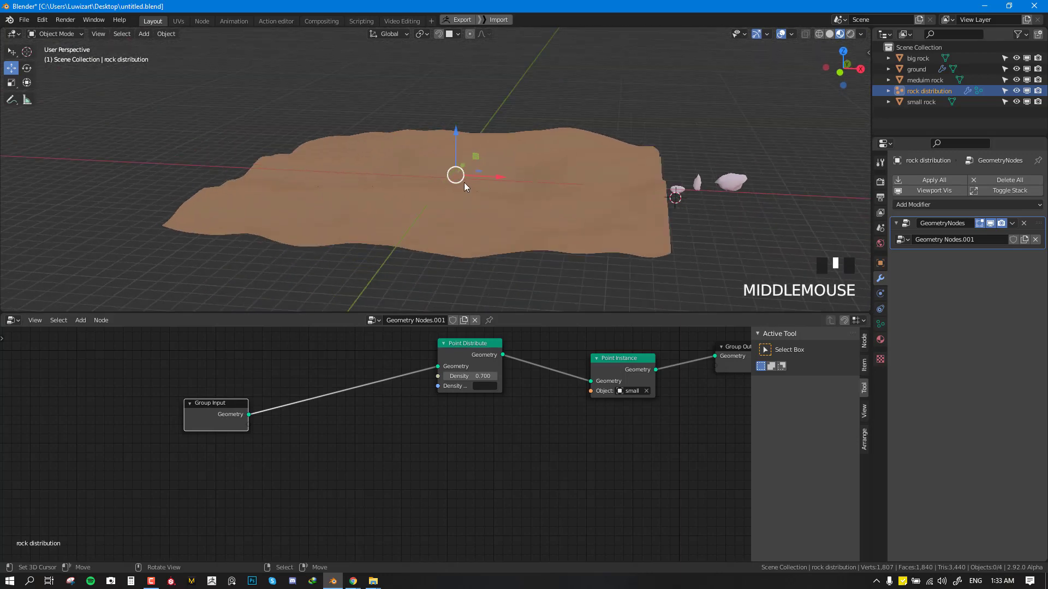
key("g")
right_click(531, 117)
scroll(532, 117, "down", 2)
middle_click_drag(473, 146, 654, 149)
middle_click_drag(599, 178, 542, 165)
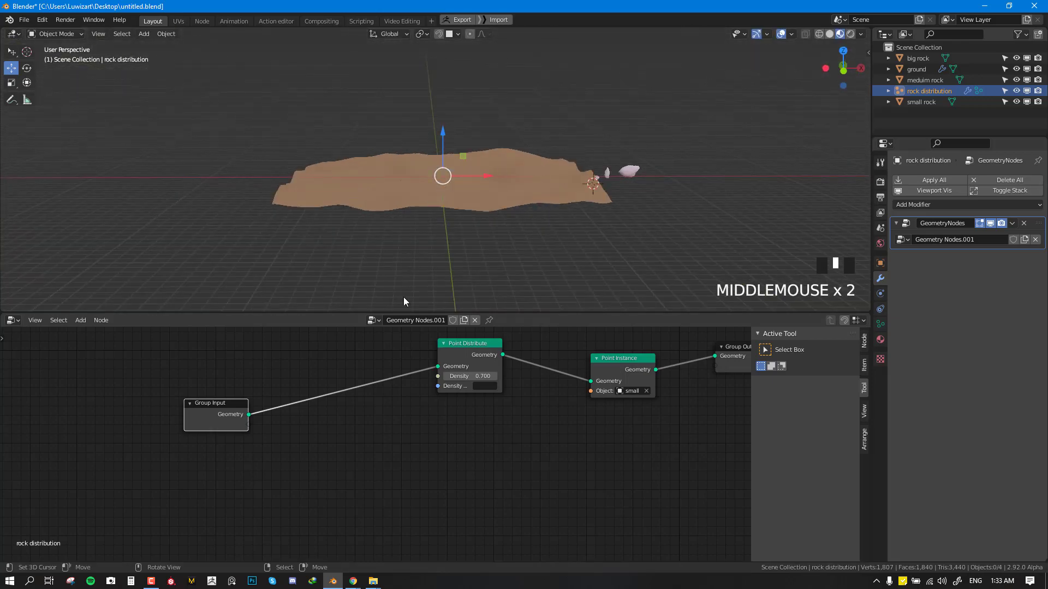
middle_click_drag(454, 225, 438, 178)
scroll(472, 171, "up", 2)
right_click(323, 182)
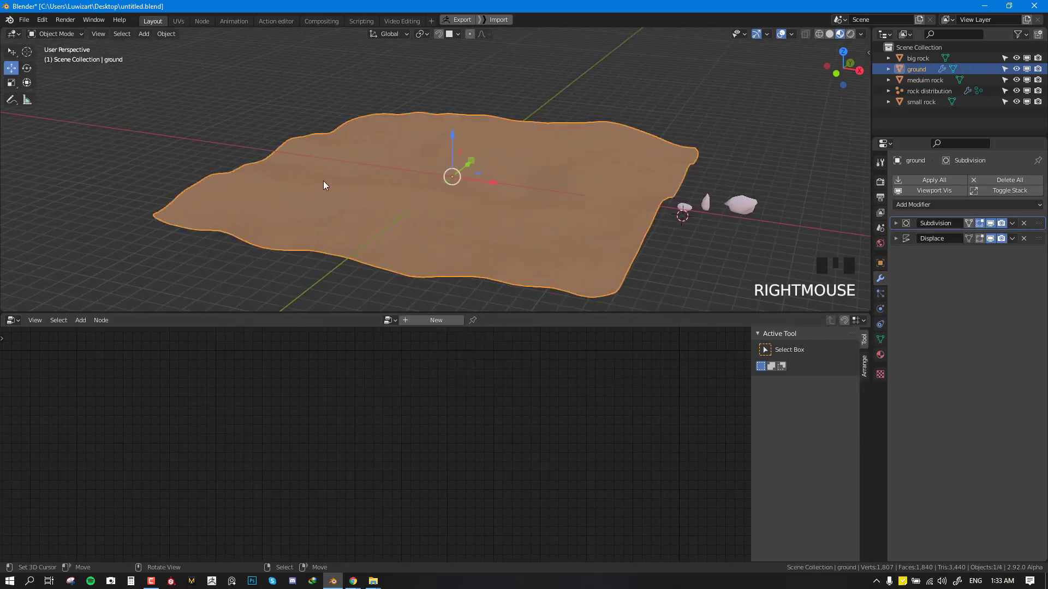
key("g")
key("Escape")
middle_click_drag(414, 177, 415, 176)
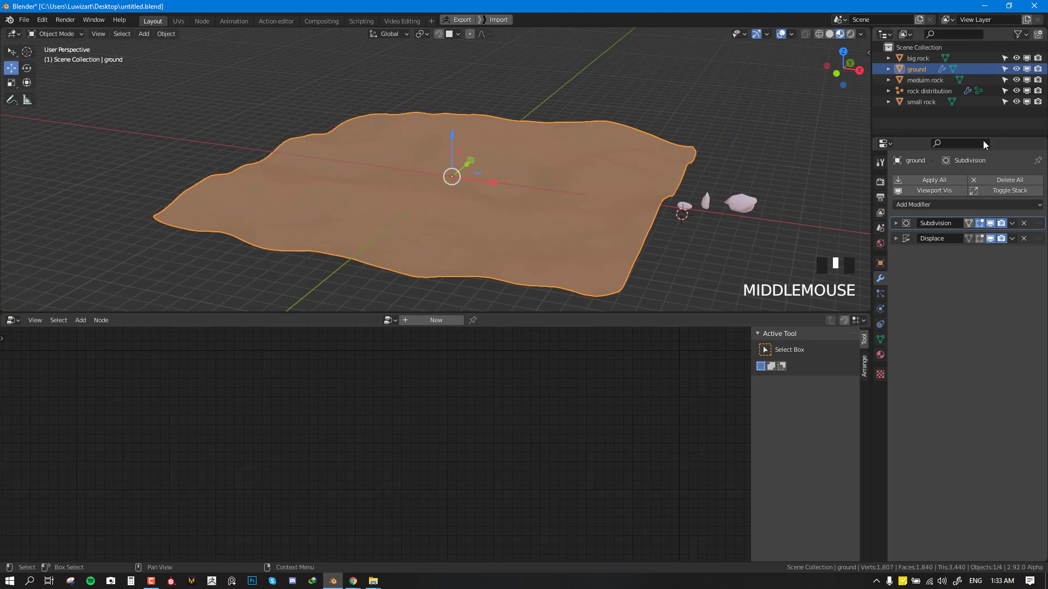
left_click(938, 92)
Delete the Group Input node from the rock distribution node tree.
scroll(526, 290, "down", 2)
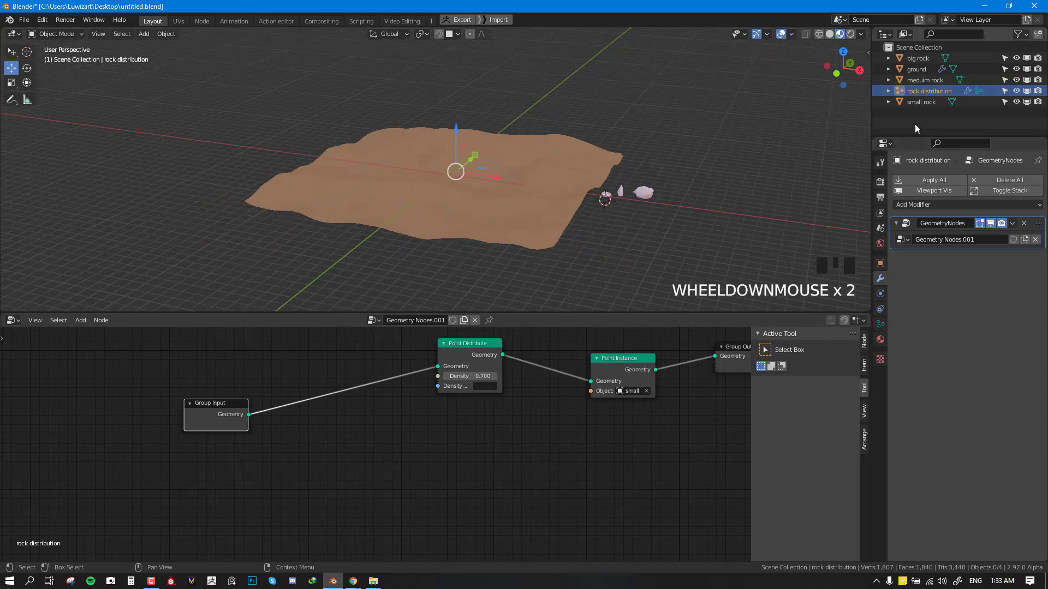
middle_click_drag(421, 394, 469, 372)
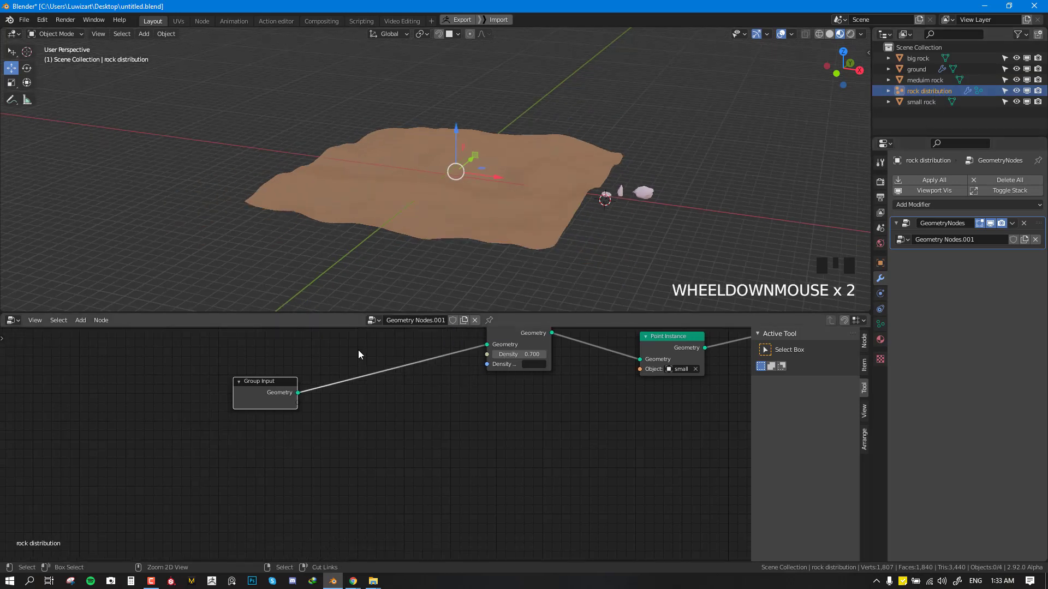
middle_click_drag(358, 349, 316, 435)
key("x")
scroll(398, 391, "up", 1)
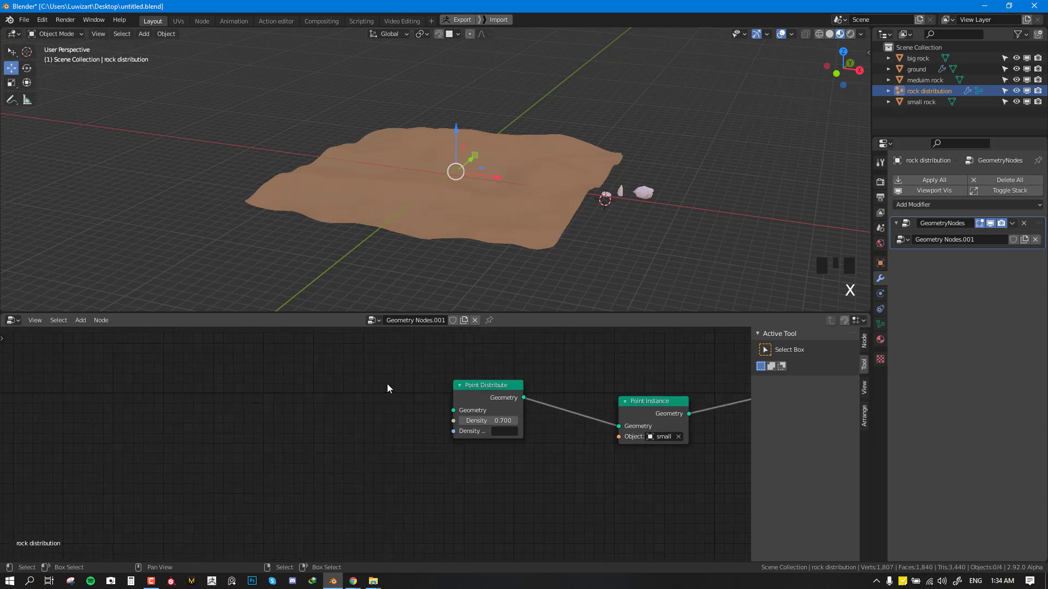
Add an Object Info node and place it in front of the Point Distribute node.
key("shift+a")
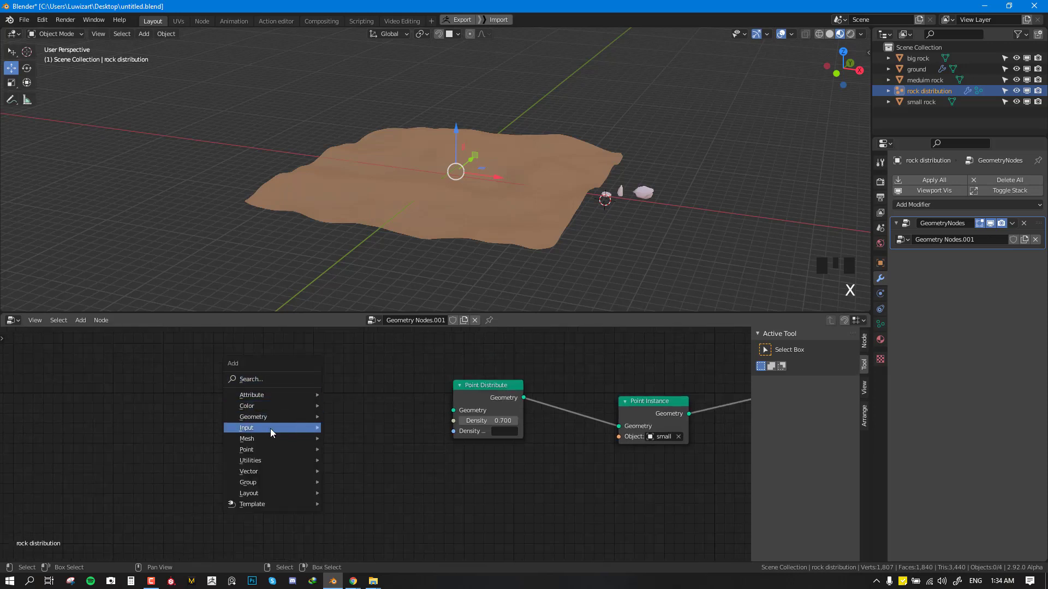
mouse_move(269, 428)
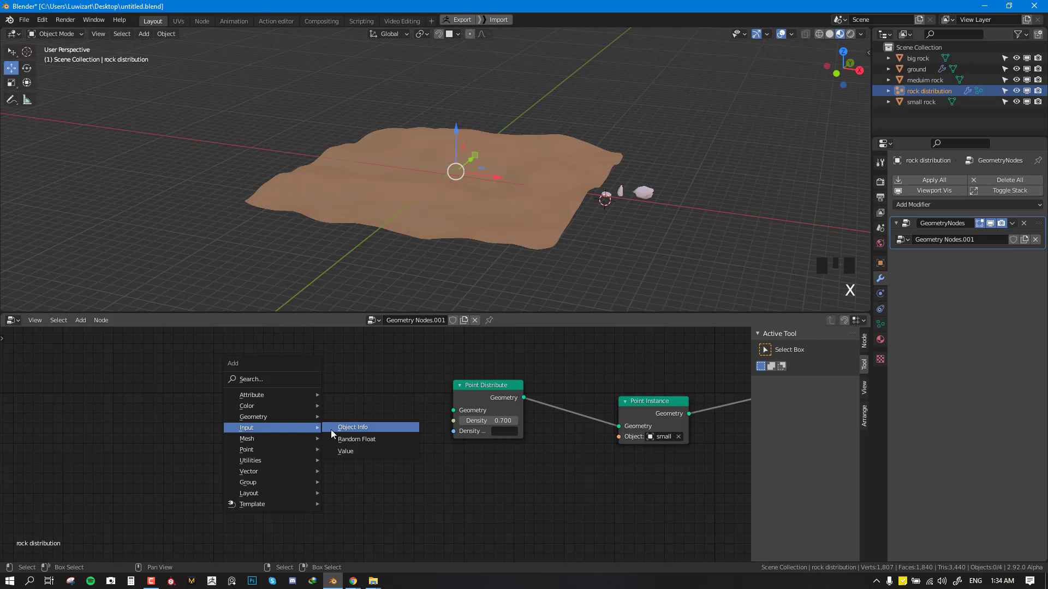
left_click(256, 428)
left_click(308, 384)
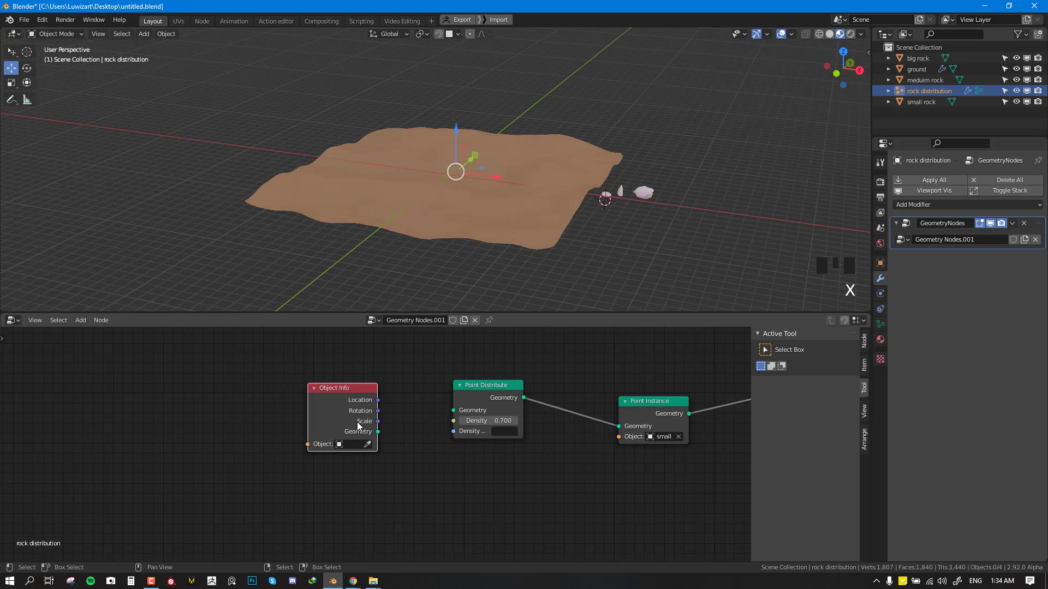
left_click_drag(358, 418, 365, 396)
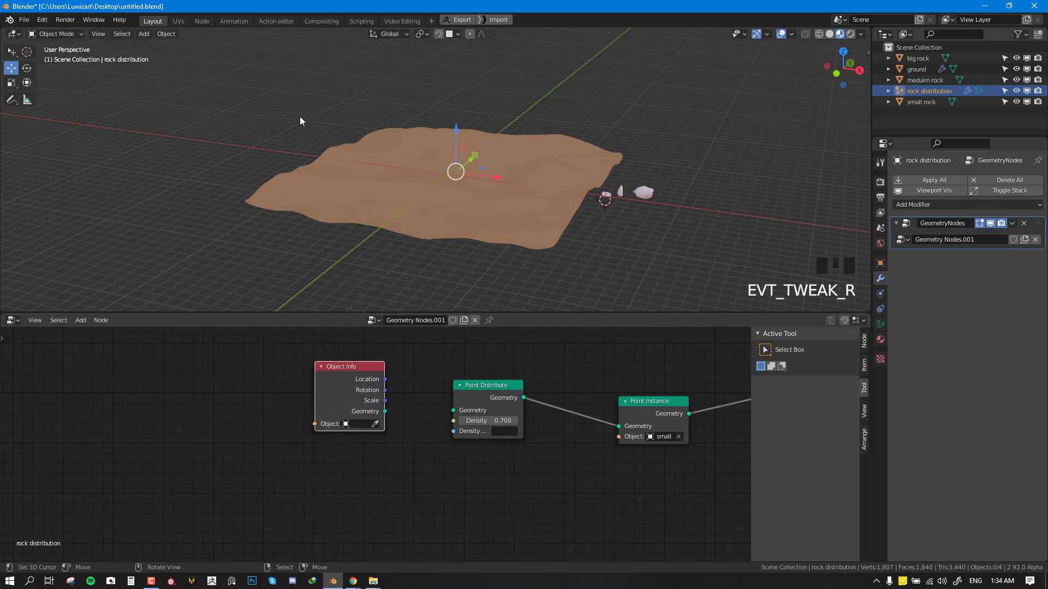
scroll(605, 158, "down", 2)
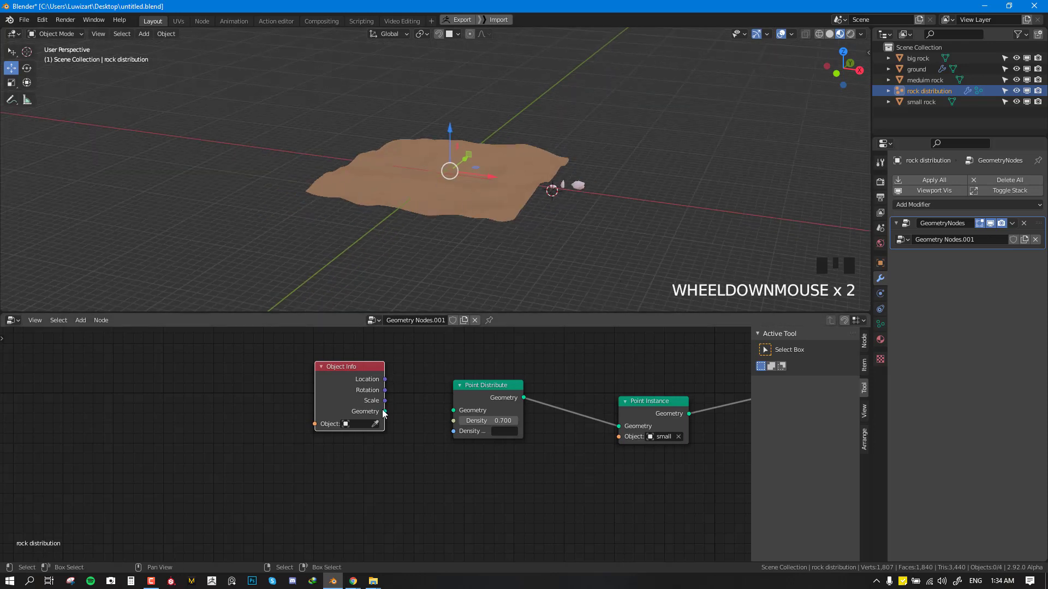
Connect the Object Info geometry to Point Distribute, set its object to ground, and deselect everything in the scene.
left_click_drag(385, 412, 456, 416)
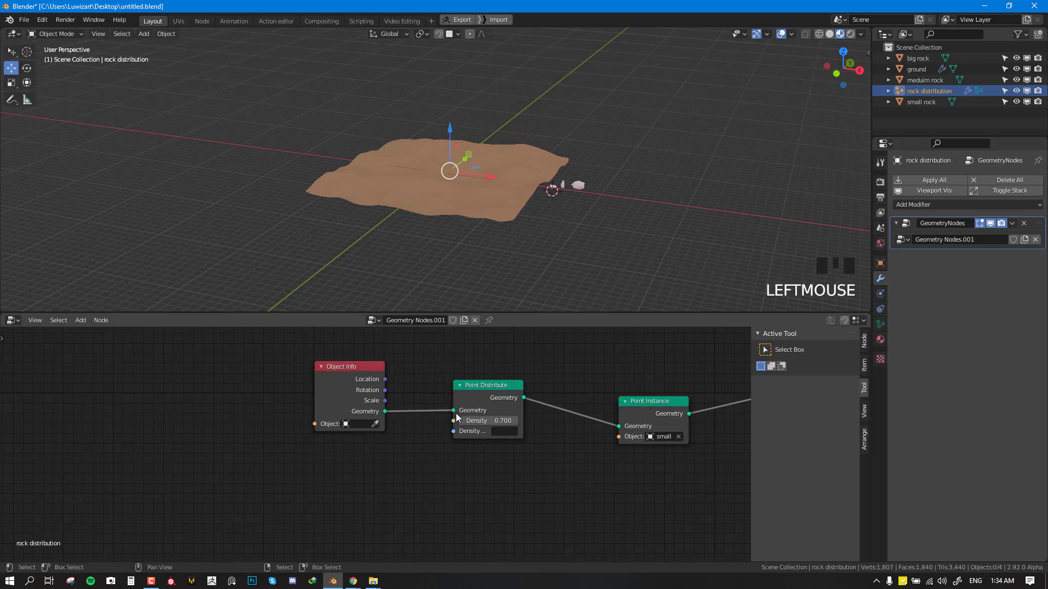
left_click(369, 424)
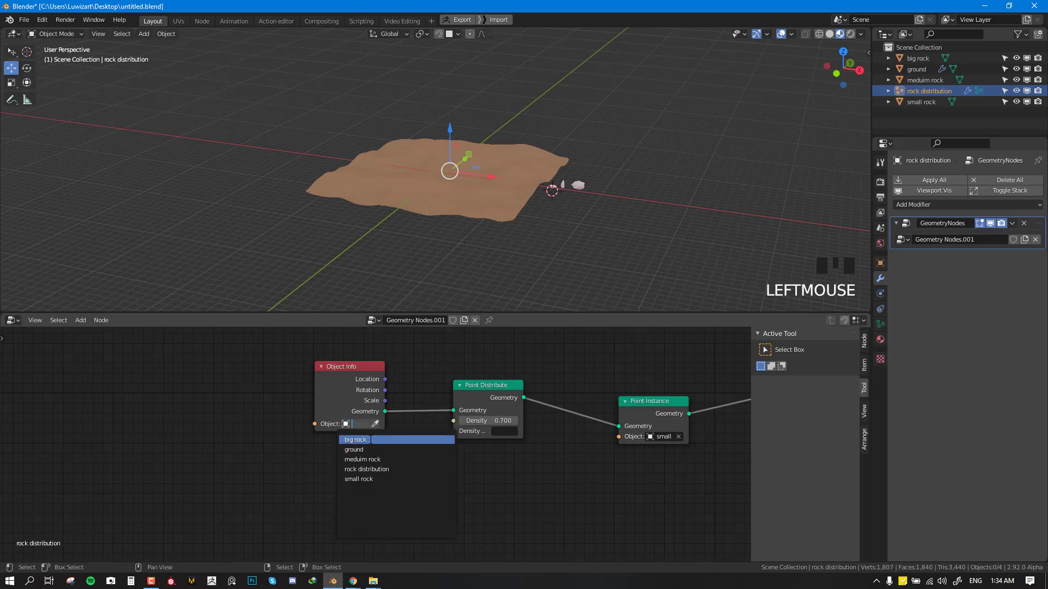
left_click(368, 449)
scroll(571, 228, "up", 3)
middle_click_drag(571, 228, 427, 159)
scroll(512, 222, "down", 2)
scroll(488, 217, "up", 2)
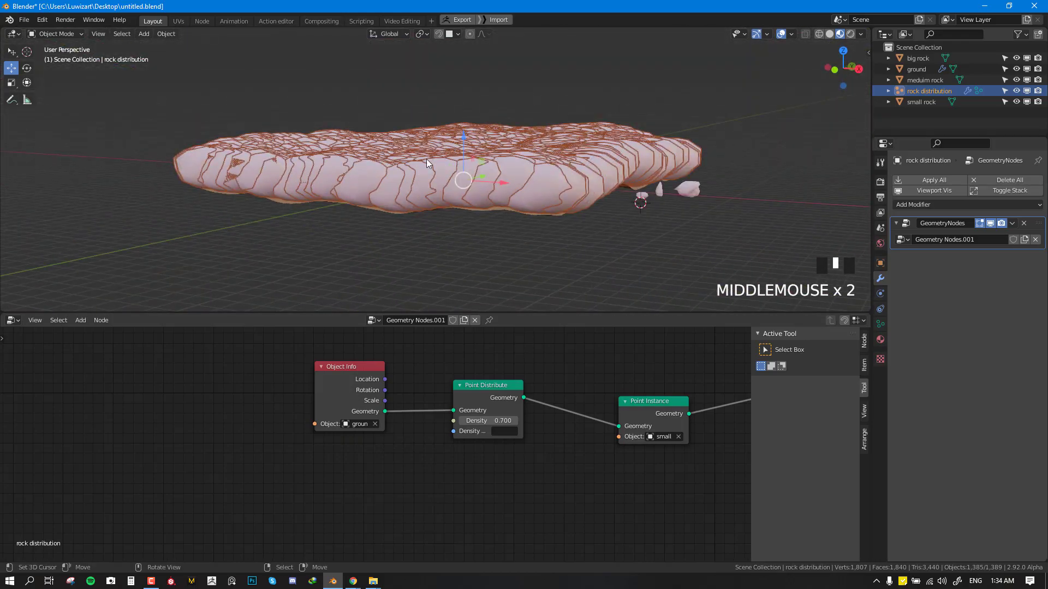
scroll(502, 160, "down", 3)
middle_click_drag(502, 159, 518, 232)
key("alt+a")
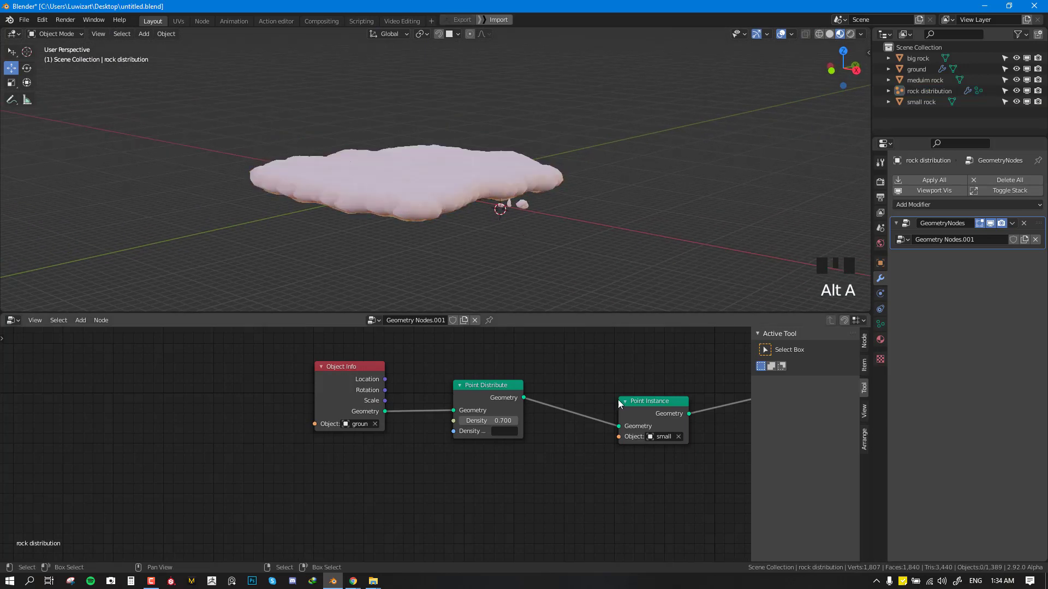
Hide the node editor's sidebar and move the Object Info node farther away from Point Distribute.
scroll(618, 399, "down", 1)
key("n")
scroll(682, 413, "up", 1)
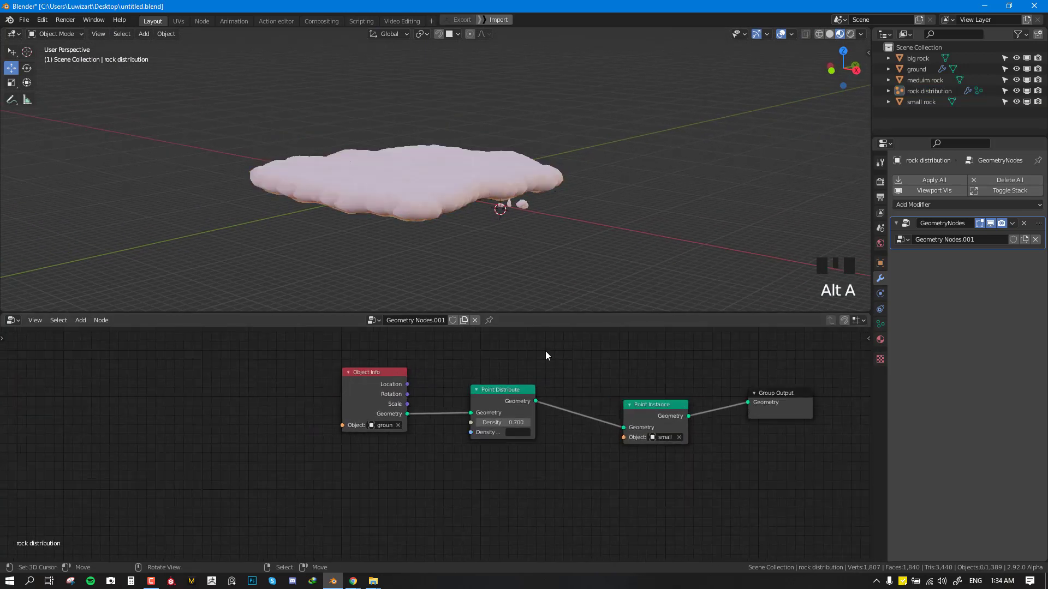
left_click_drag(352, 413, 198, 401)
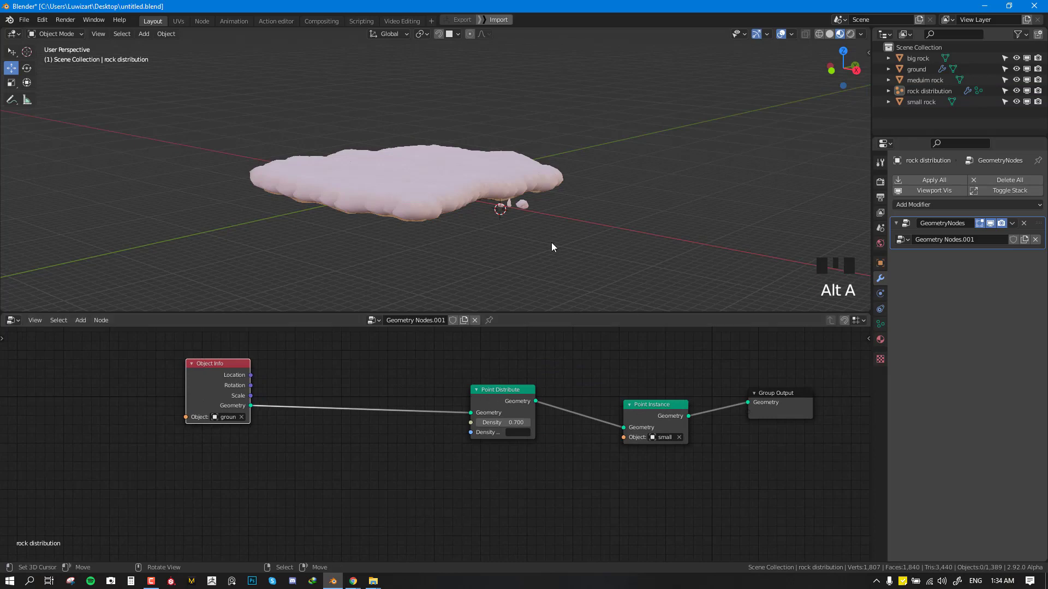
Set the Point Distribute density to 0.900 and space Point Distribute and Point Instance evenly after Object Info.
middle_click_drag(551, 242, 428, 187)
left_click_drag(506, 397, 406, 406)
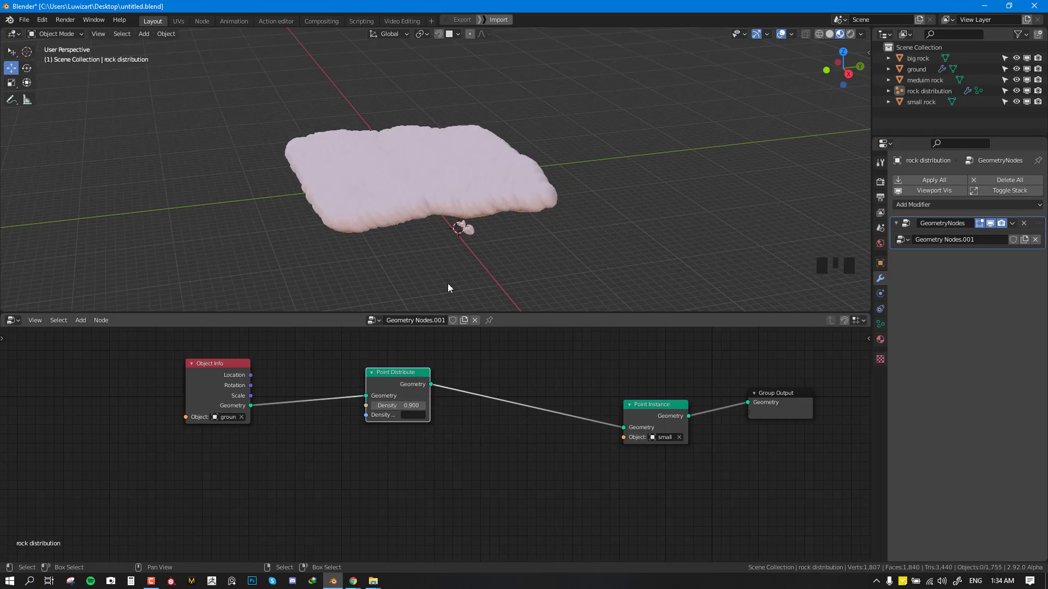
scroll(477, 215, "up", 2)
middle_click_drag(477, 215, 450, 224)
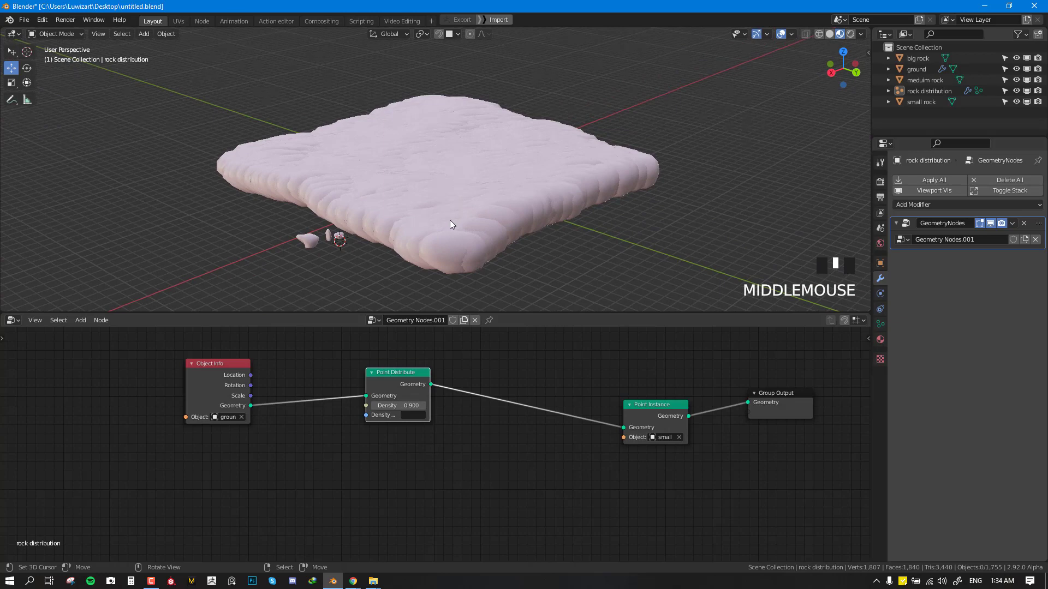
left_click_drag(640, 421, 571, 382)
middle_click_drag(386, 354, 552, 358)
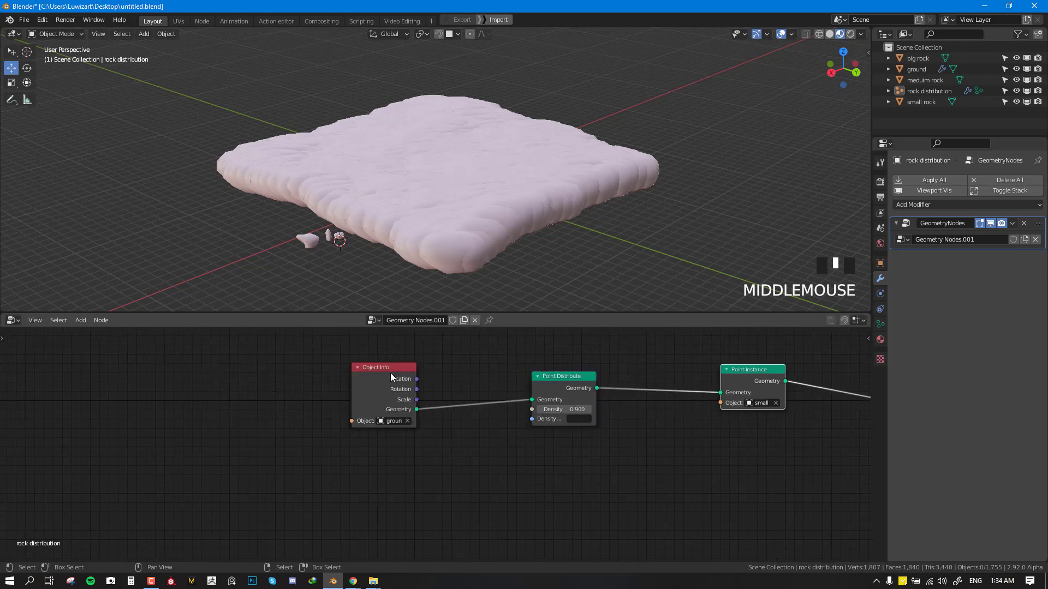
Try to scale the small rock's mesh down to about 0.3 in Edit Mode.
middle_click_drag(509, 172, 587, 245)
scroll(490, 244, "up", 2)
right_click(586, 247)
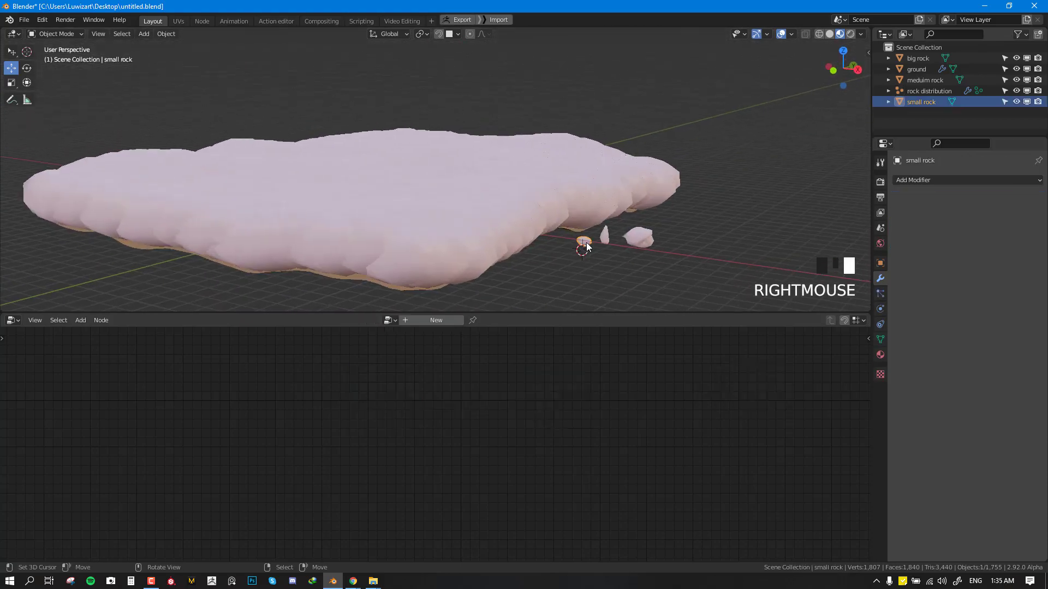
key("Tab")
key("s")
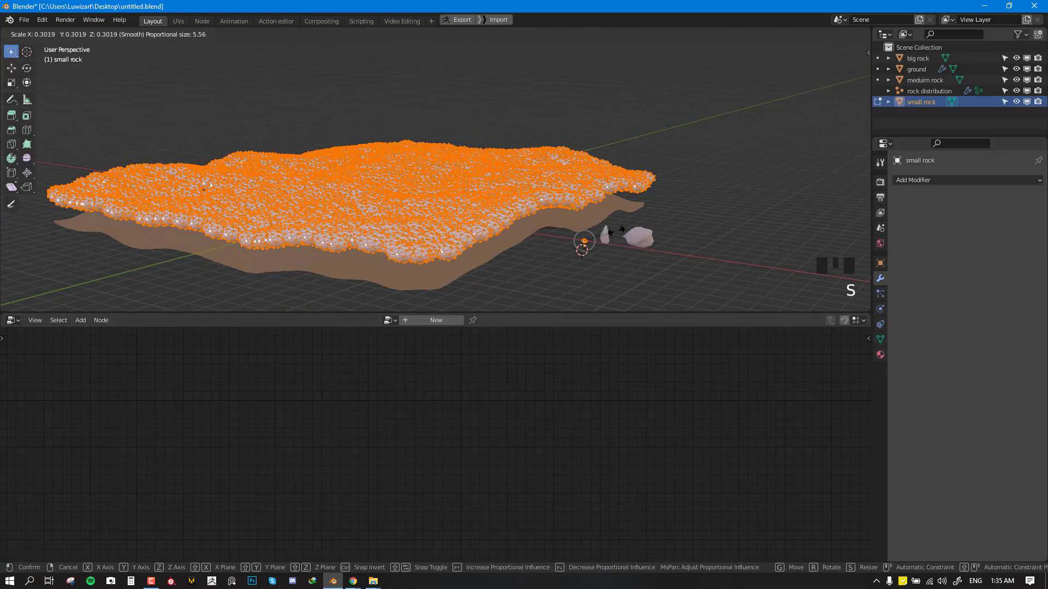
key("Tab")
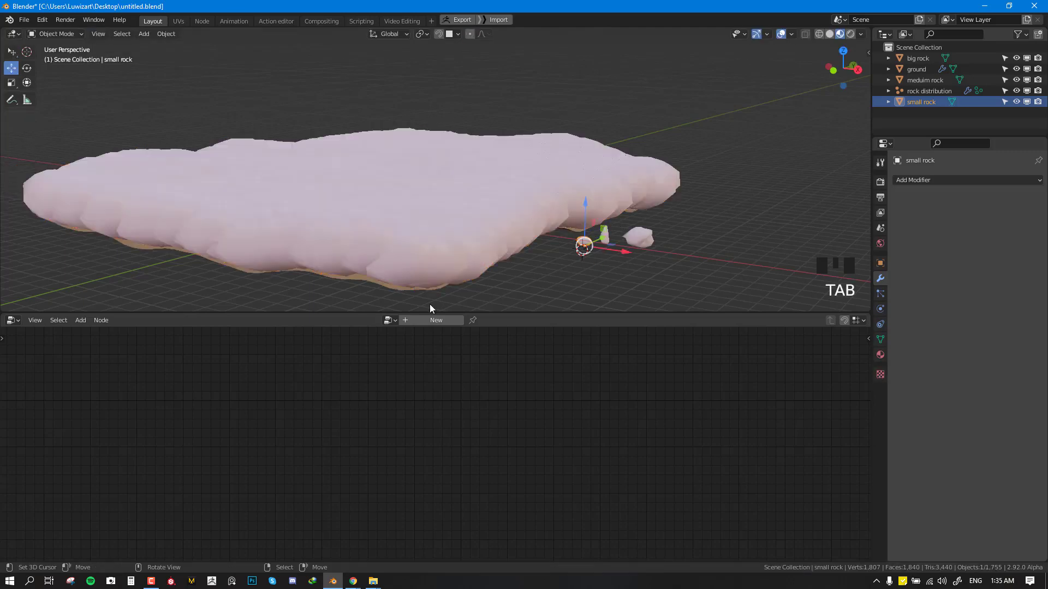
Create a new geometry node tree on the small rock object.
key("g")
key("Escape")
left_click(433, 320)
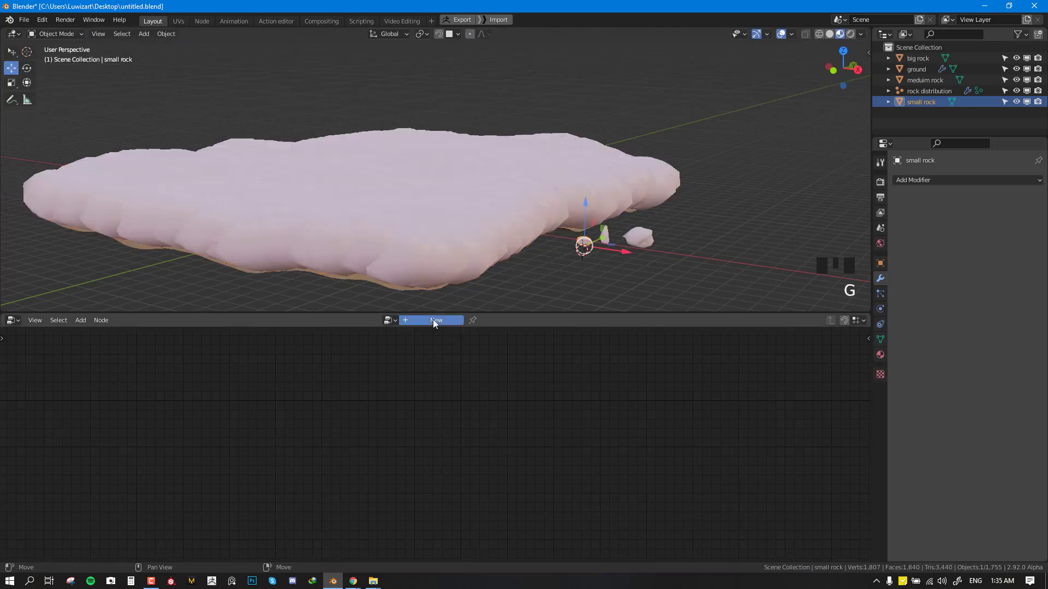
left_click(578, 431)
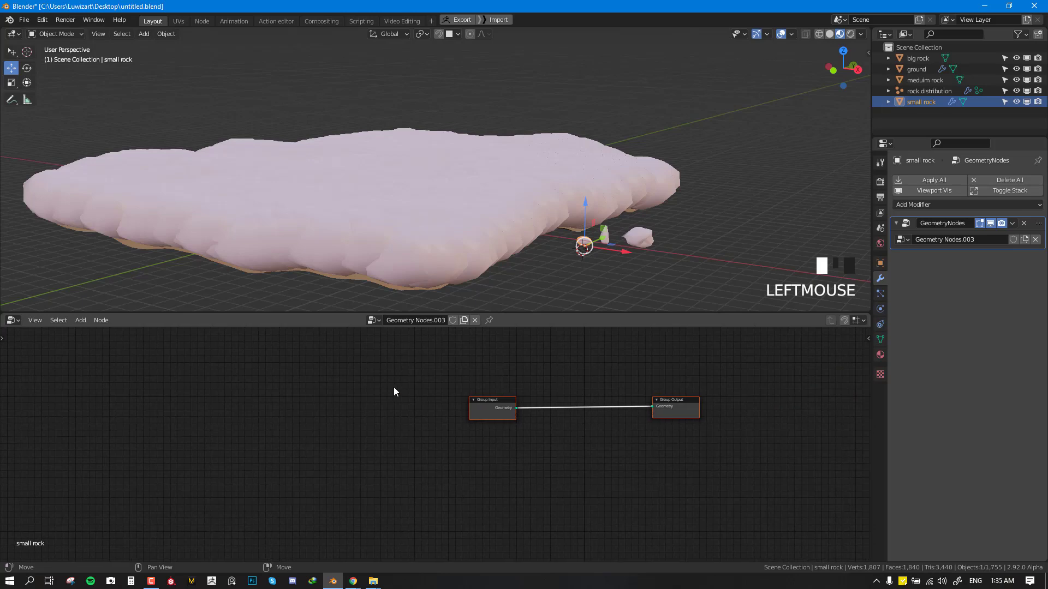
Try to shrink the small rock by inserting a Transform node between Group Input and Group Output and lowering its X and Y scale.
key("shift+a")
mouse_move(594, 402)
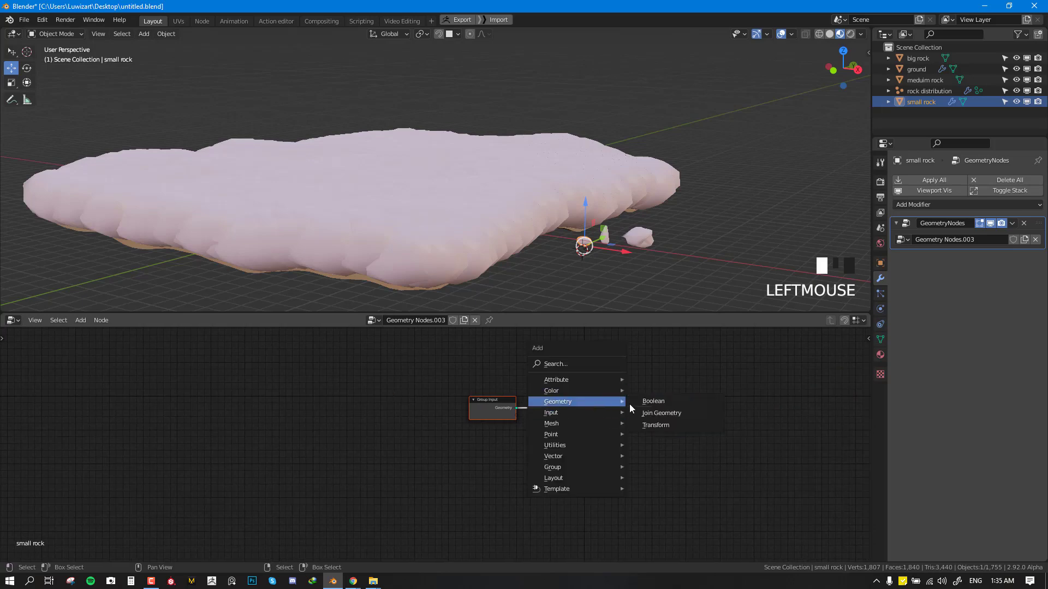
left_click(672, 425)
left_click(692, 483)
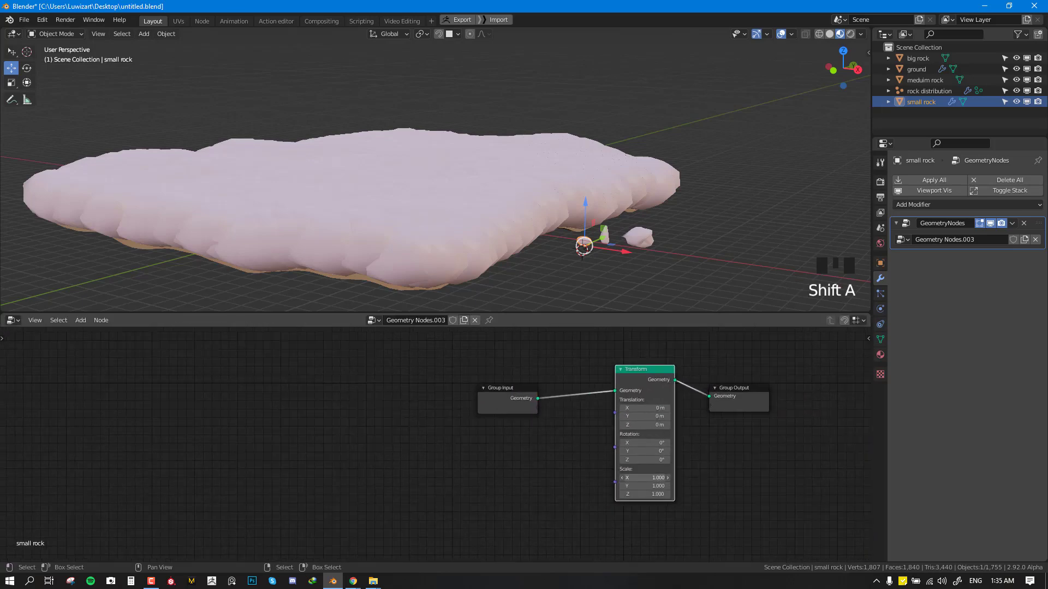
left_click_drag(644, 478, 614, 495)
key("ctrl+z")
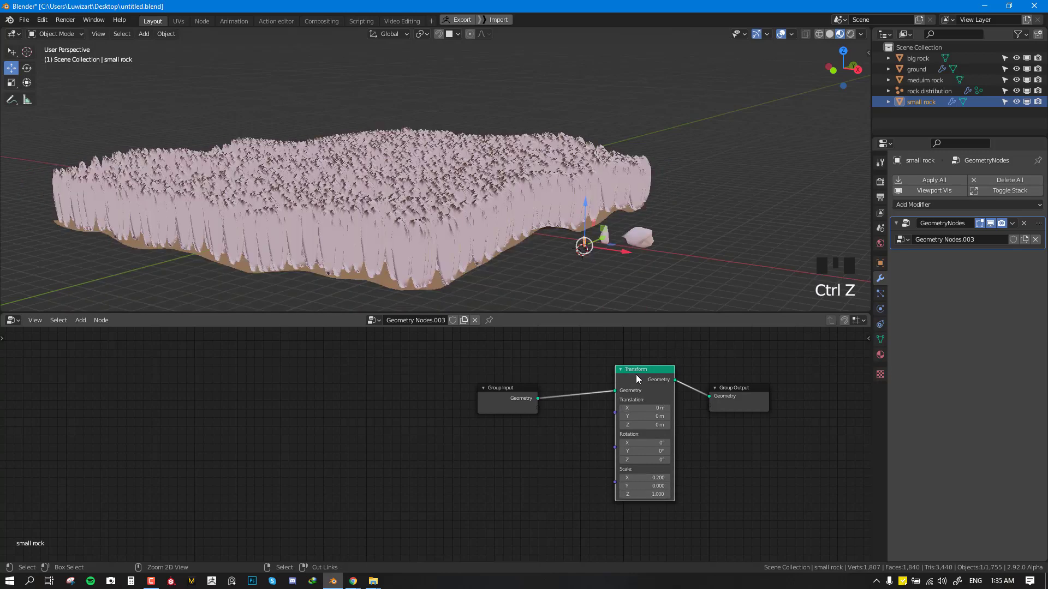
key("ctrl+x")
left_click(480, 396)
key("ctrl+x")
key("ctrl+z")
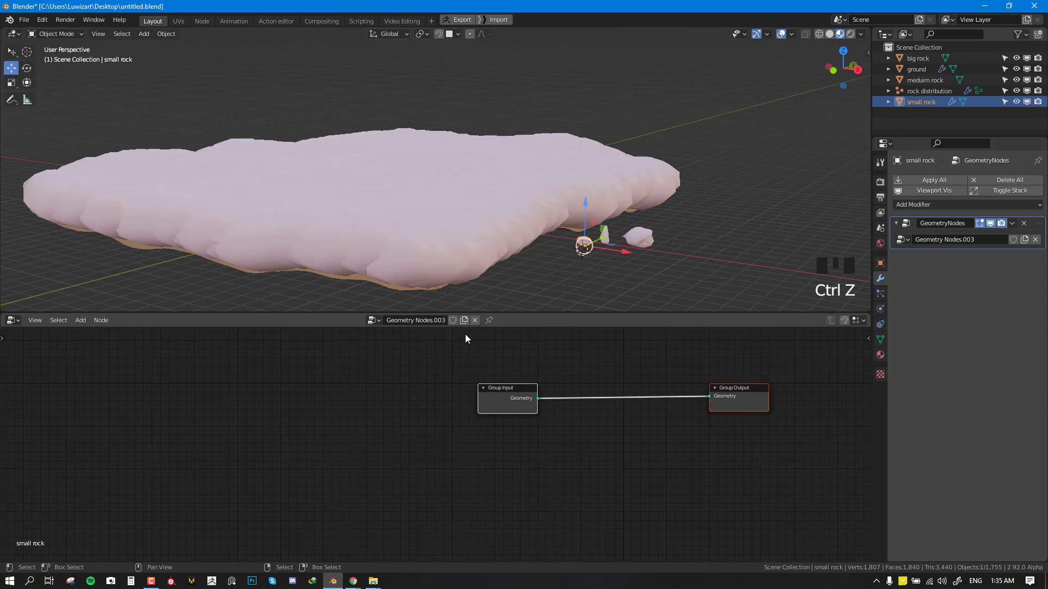
Unlink the geometry node tree from the small rock and select the rock distribution object.
left_click(475, 320)
right_click(501, 240)
scroll(535, 303, "down", 2)
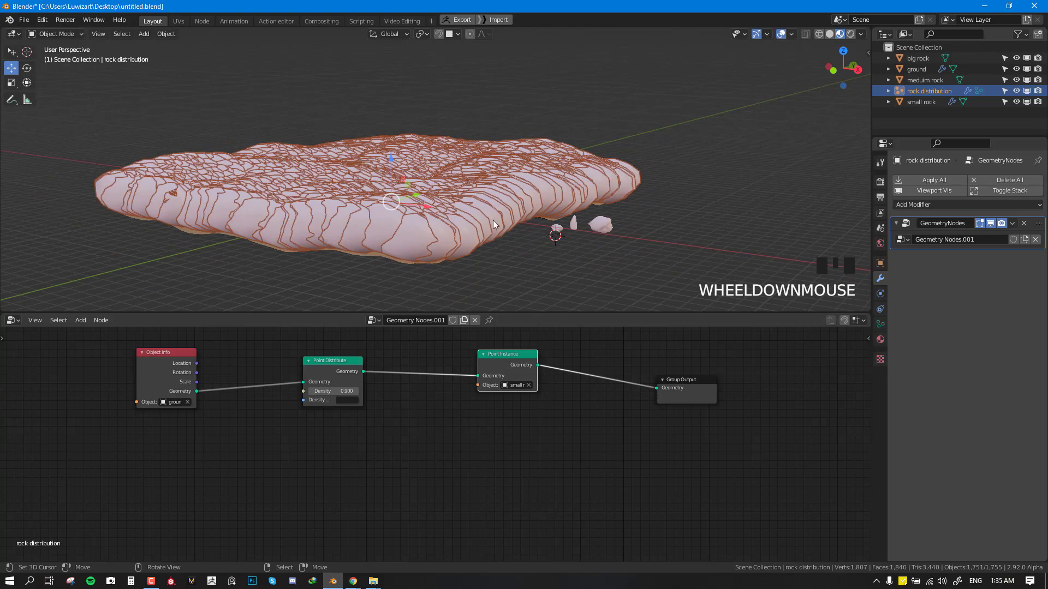
middle_click_drag(493, 220, 503, 201)
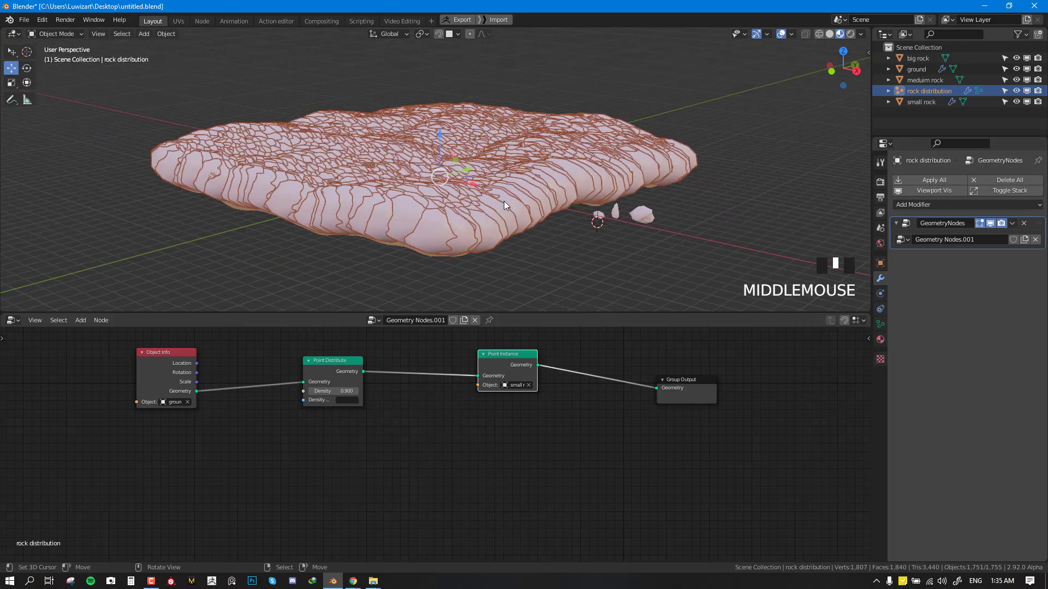
Move Point Distribute closer to Object Info and insert a Random Attribute node between Point Distribute and Point Instance.
scroll(384, 382, "up", 2)
left_click_drag(400, 377, 332, 351)
scroll(425, 392, "down", 2)
middle_click_drag(425, 382, 476, 404)
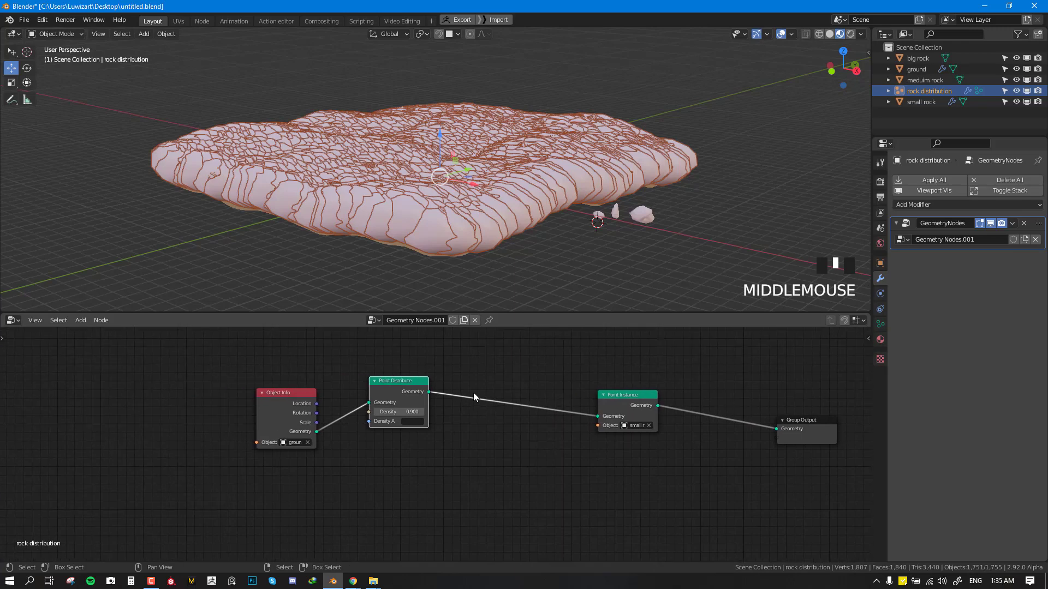
key("shift+a")
mouse_move(476, 367)
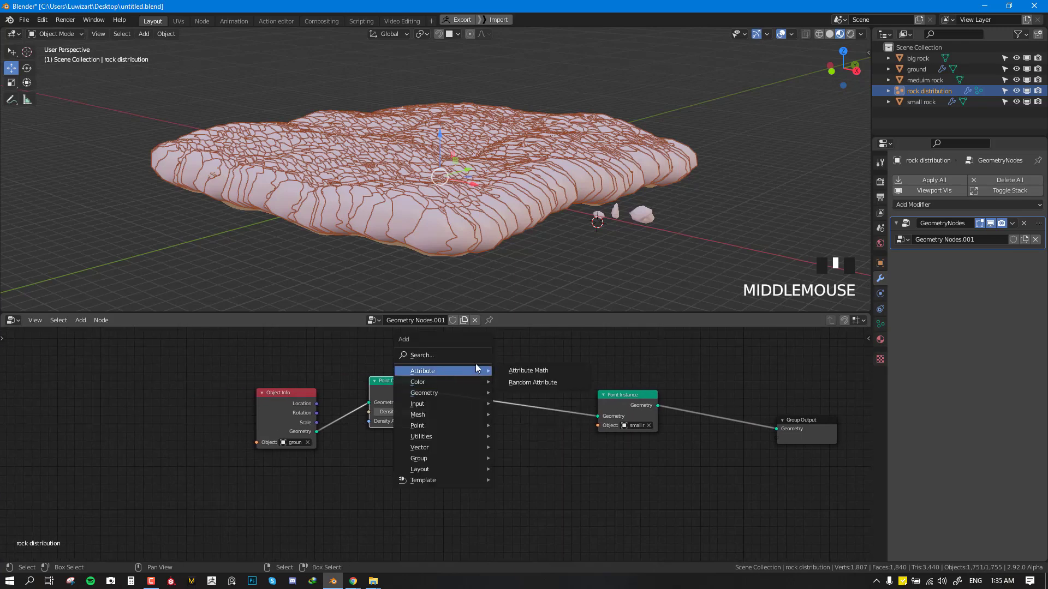
left_click(539, 382)
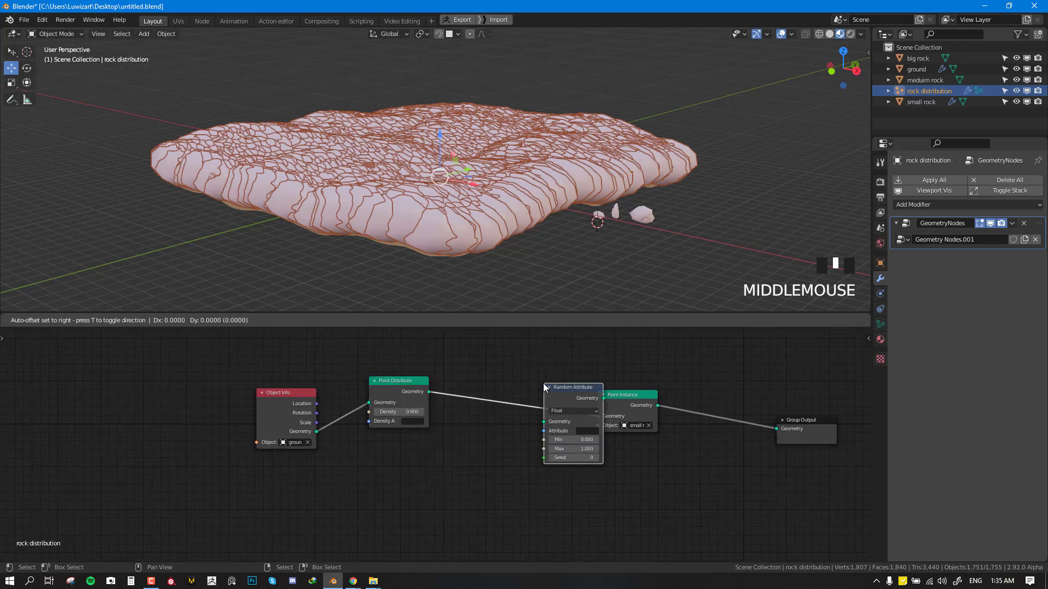
left_click(476, 373)
scroll(476, 373, "up", 2)
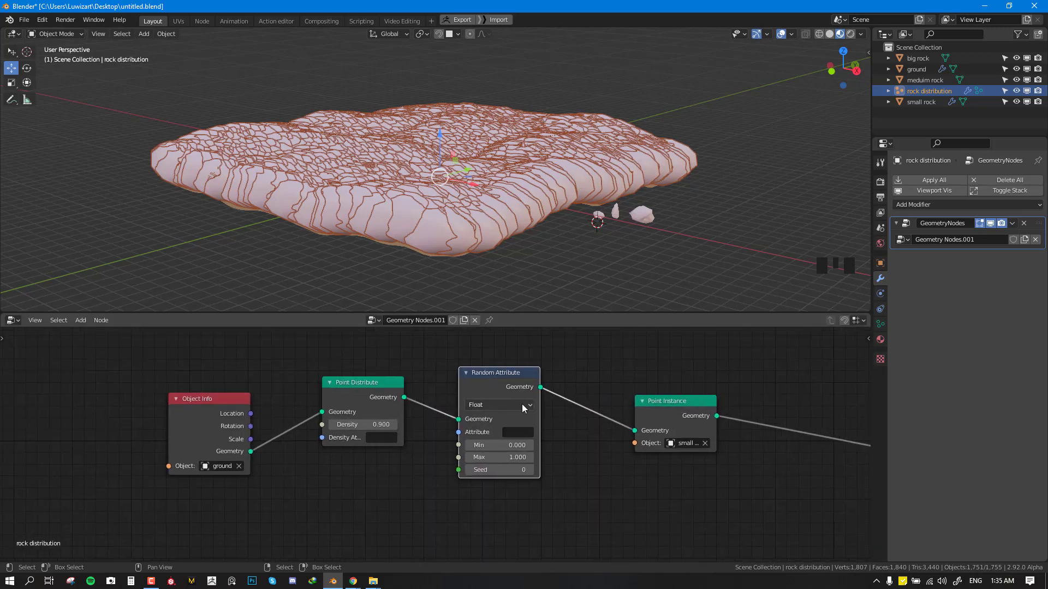
left_click_drag(512, 398, 491, 391)
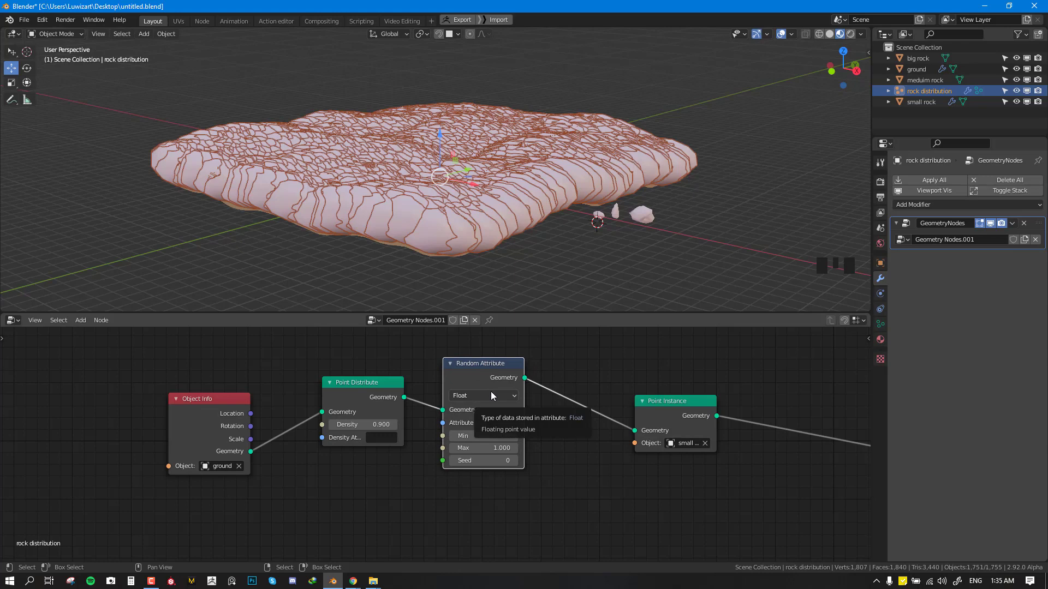
Try the Vector data type on the Random Attribute node and return it to Float.
left_click(491, 394)
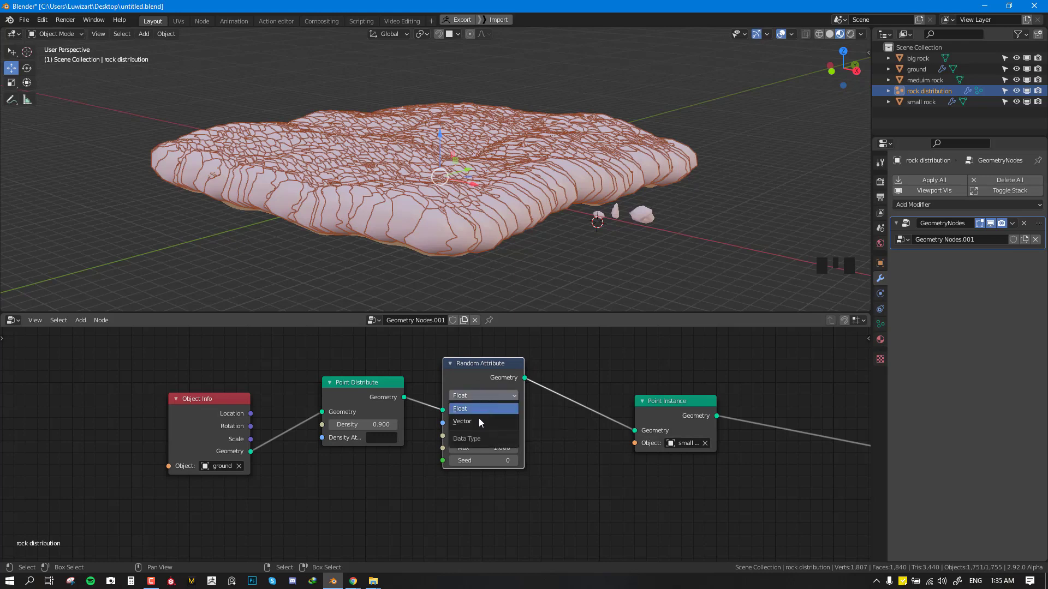
left_click(475, 422)
left_click(484, 395)
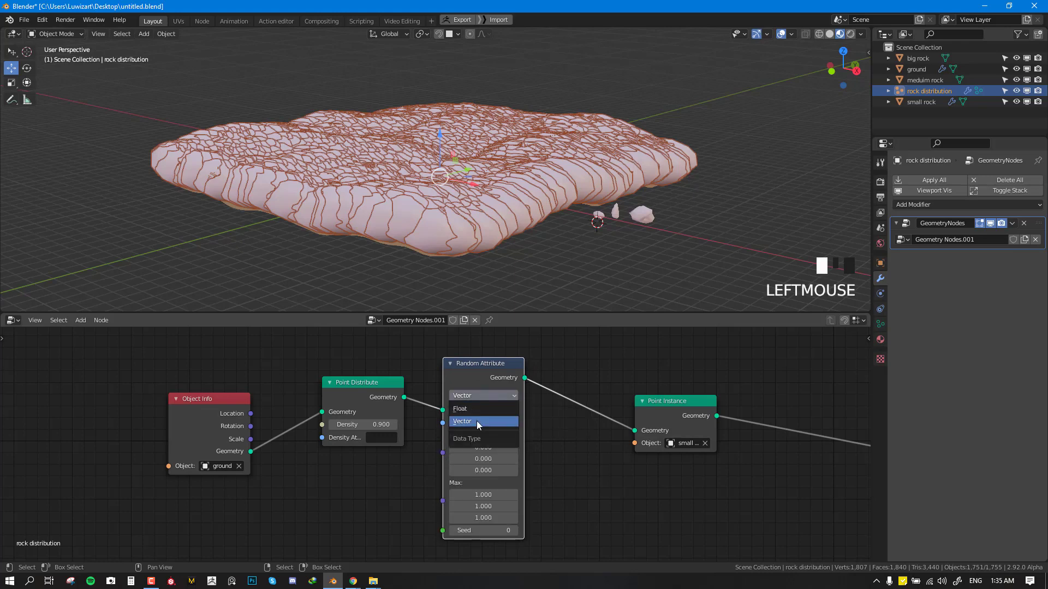
left_click(476, 421)
left_click(481, 395)
left_click(472, 405)
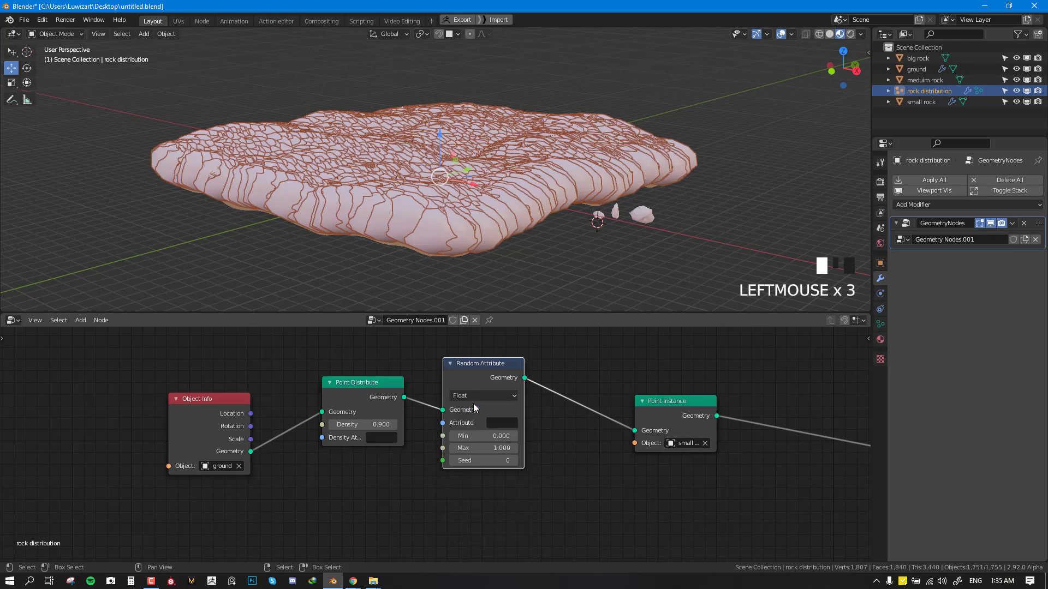
left_click(477, 397)
left_click(473, 410)
Shift the Point Distribute and Random Attribute nodes closer to Object Info.
mouse_move(485, 384)
left_mouse_down()
mouse_move(466, 381)
mouse_move(477, 384)
left_mouse_up()
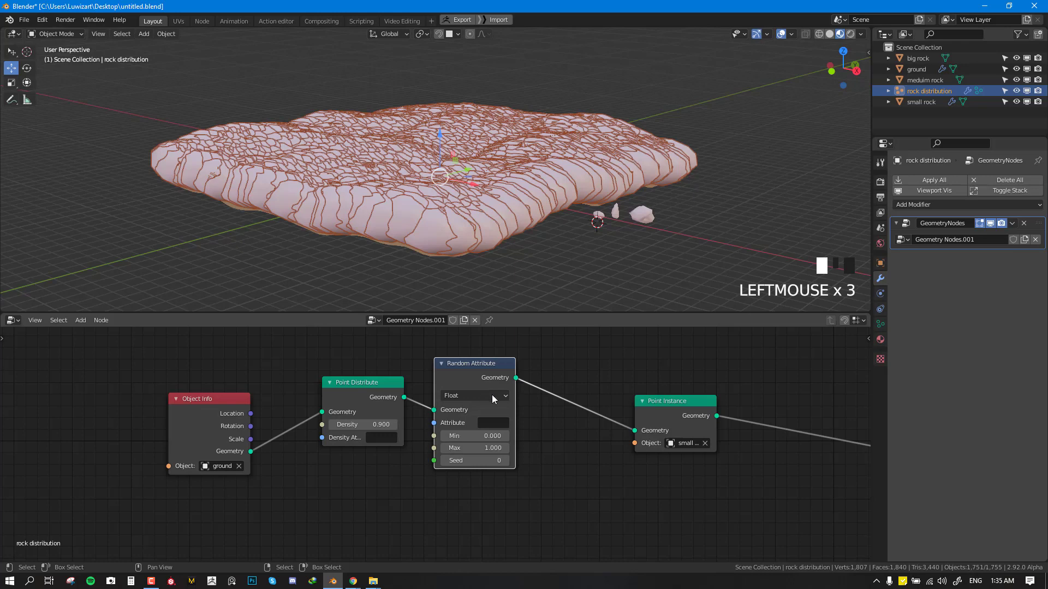
left_click(476, 396)
left_click_drag(355, 438, 329, 438)
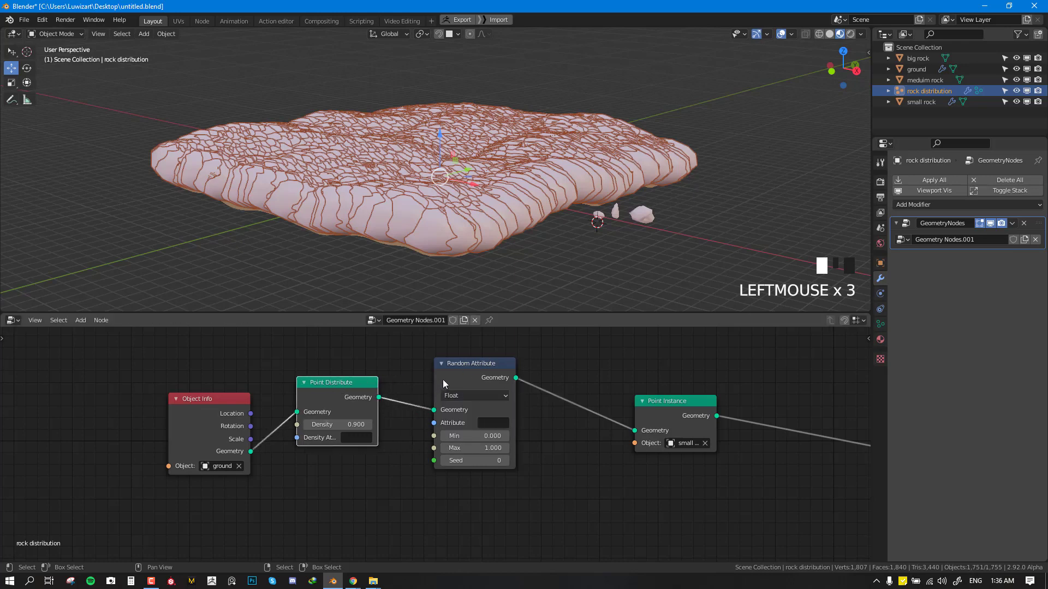
left_click_drag(512, 367, 505, 367)
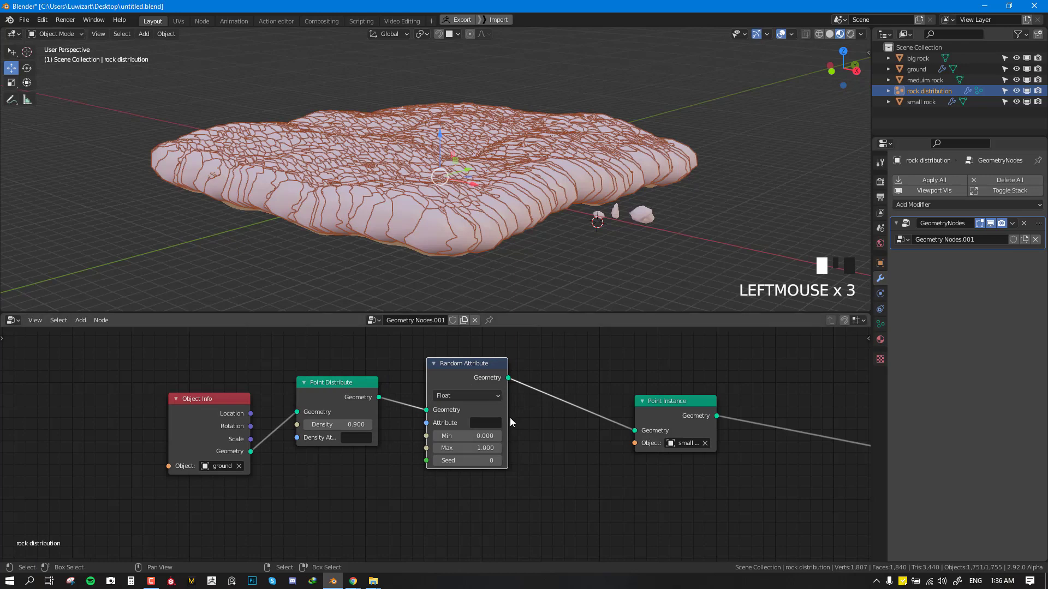
left_click_drag(446, 435, 415, 435)
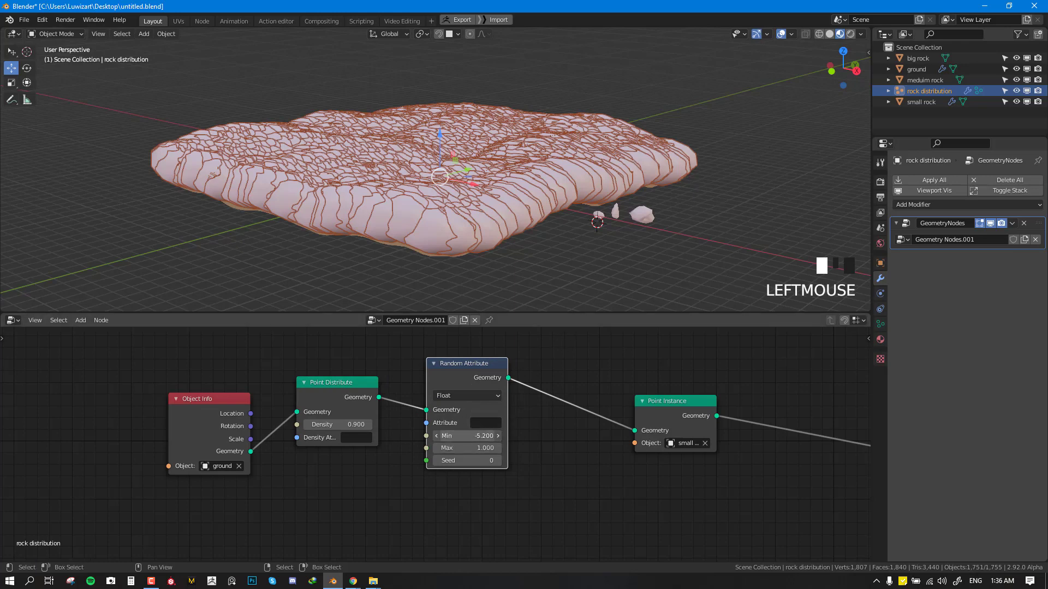
key("ctrl+z")
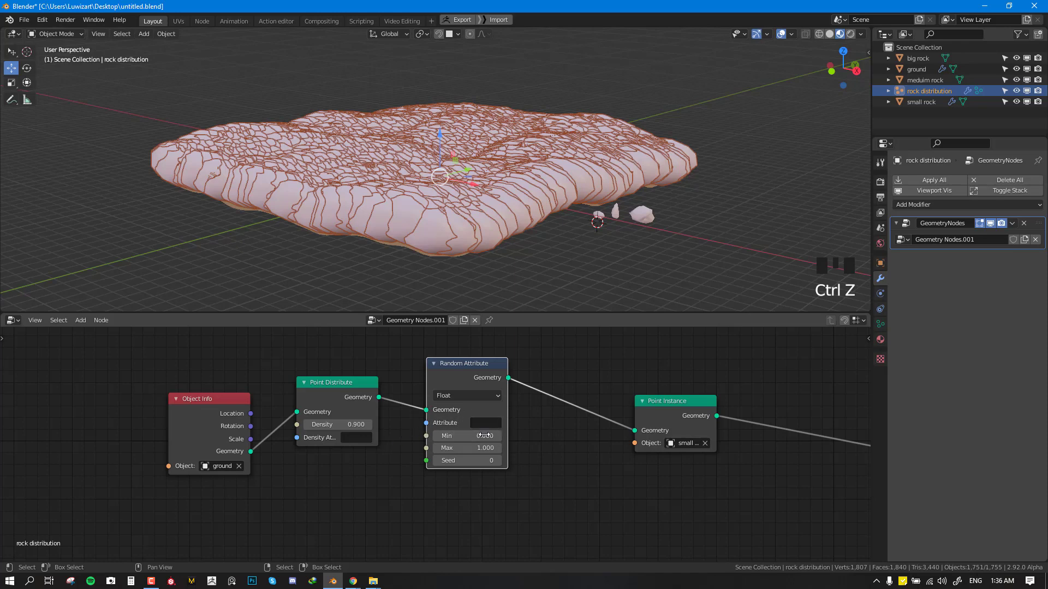
left_click_drag(468, 377, 457, 378)
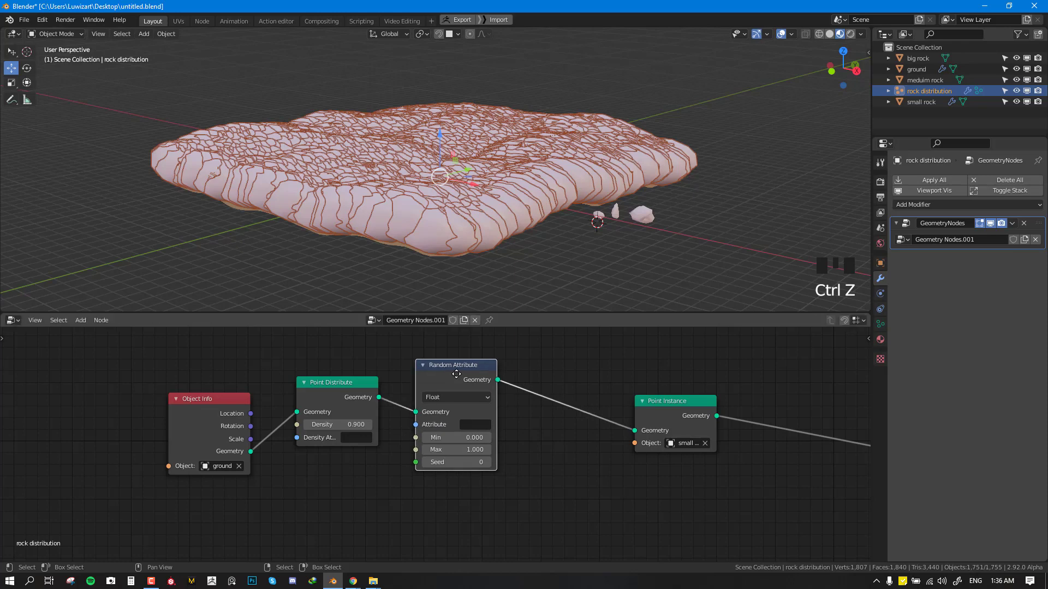
Show the rock distribution's transform properties in the 3D viewport and examine the Scale property in an enlarged view.
key("n")
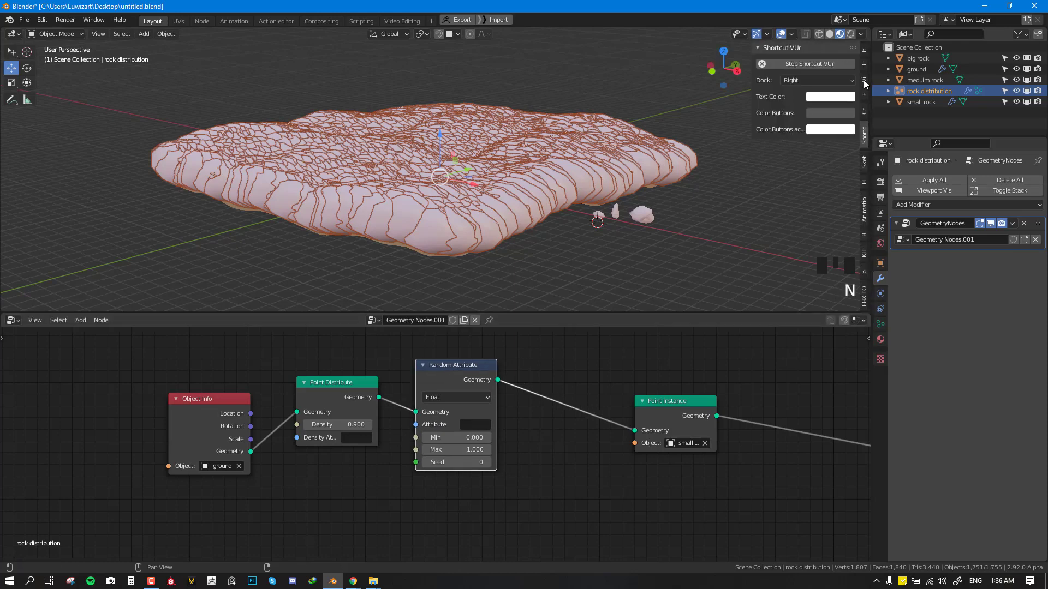
middle_click_drag(389, 197, 388, 217)
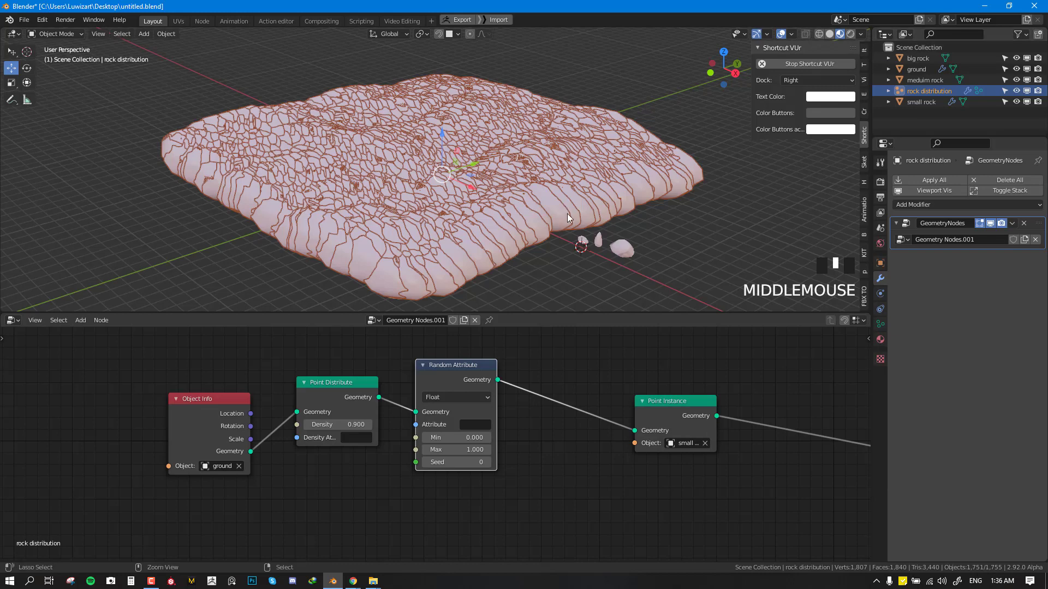
key("ctrl+space")
left_click(1041, 61)
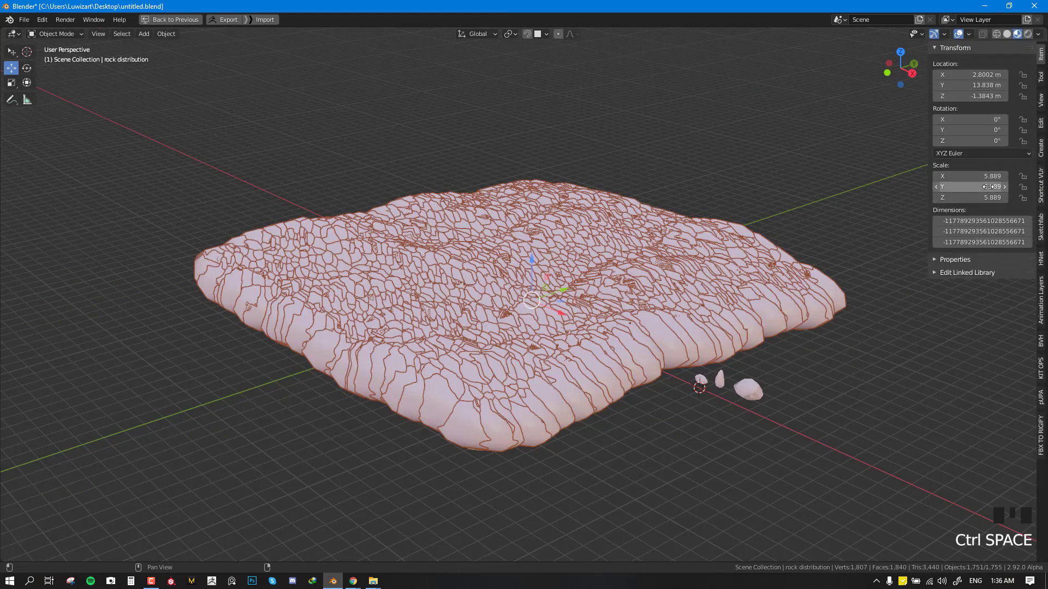
left_click_drag(986, 186, 959, 186)
key("ctrl+z")
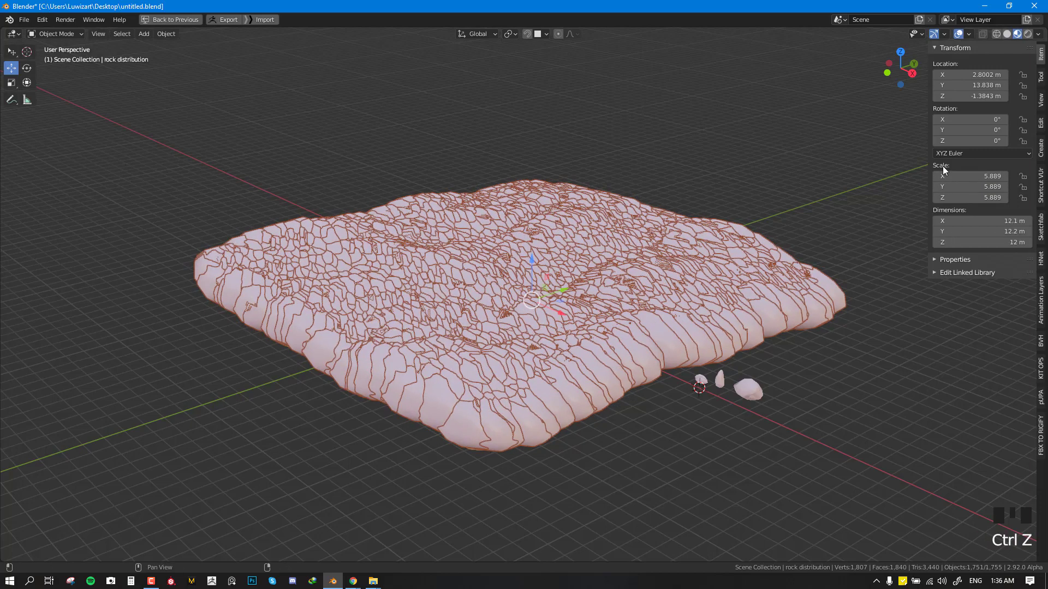
key("ctrl+space")
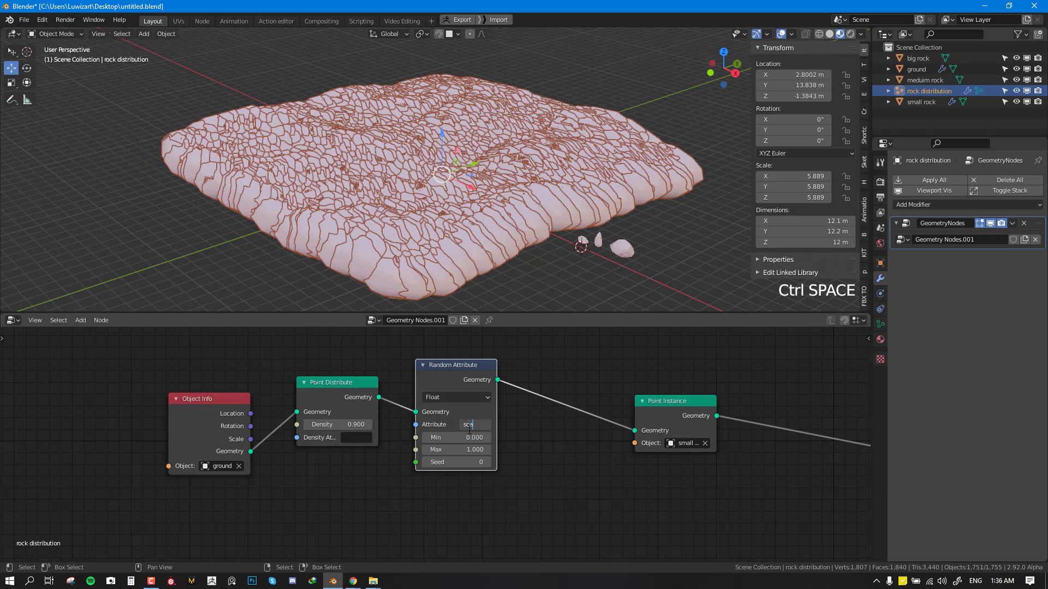
Set the Random Attribute node's attribute name to "scale".
left_click(469, 431)
type("scale")
left_click(469, 431)
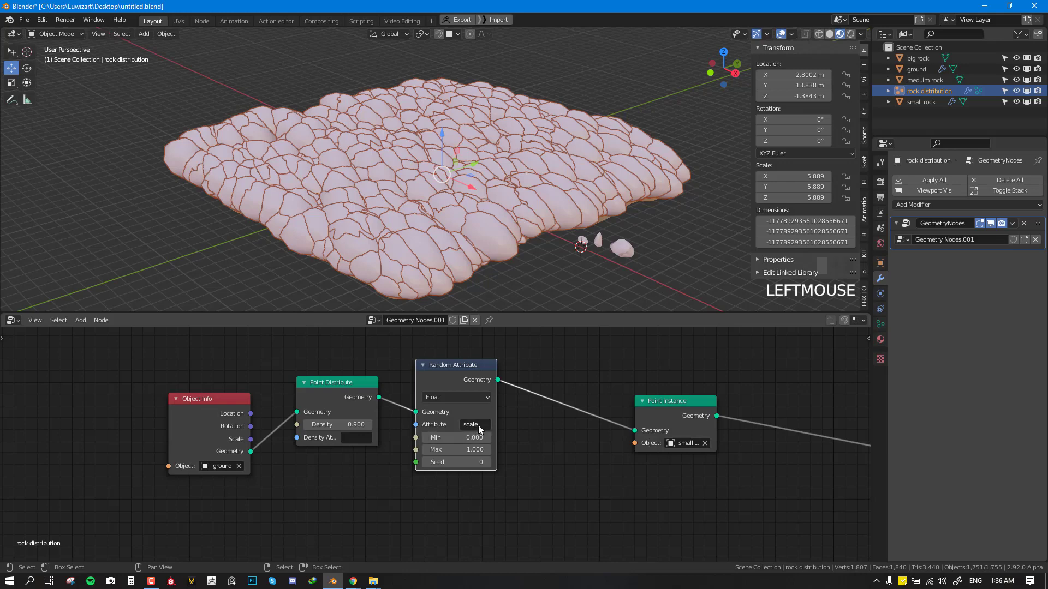
Try the capitalised attribute name "Scale" on the Random Attribute node and undo it.
left_click(463, 425)
left_click_drag(467, 428, 461, 428)
type("S")
left_click(575, 426)
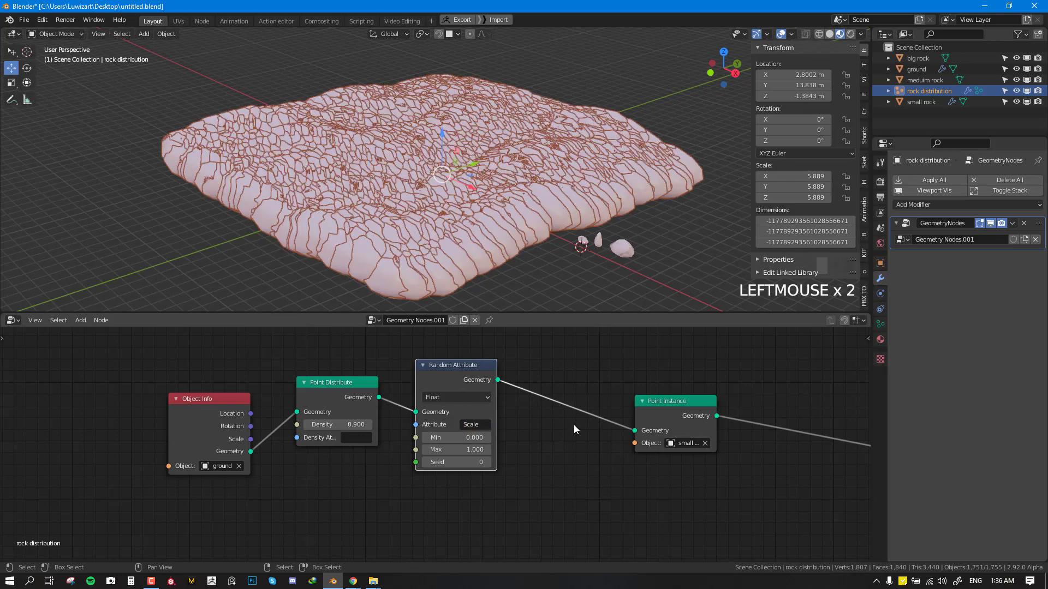
key("ctrl+z")
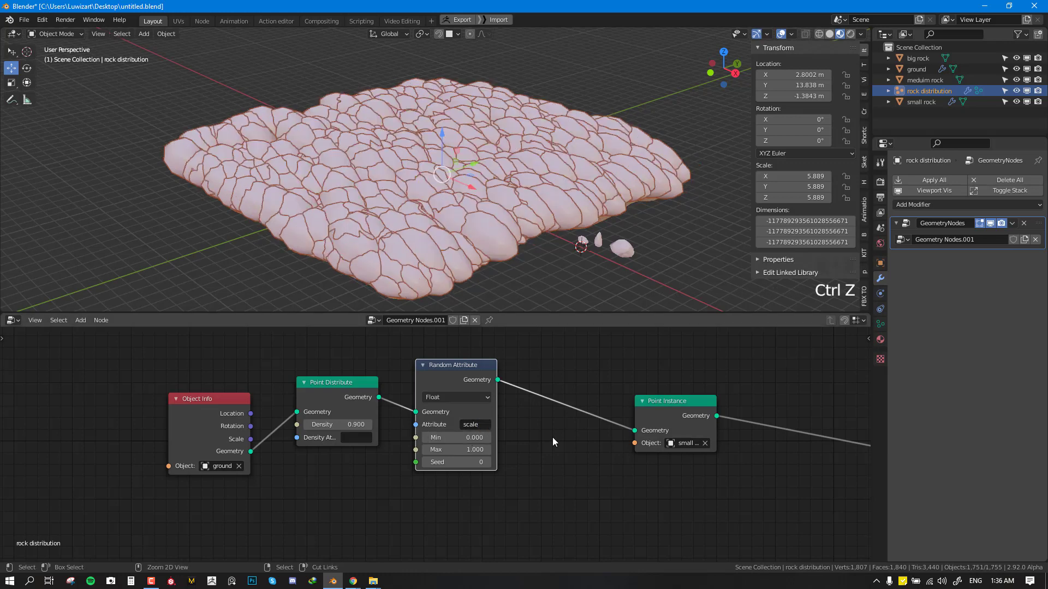
Lower the Random Attribute node's Max to 0.190 to reduce the size of the scattered rocks.
middle_click_drag(469, 264, 490, 305)
scroll(509, 250, "up", 2)
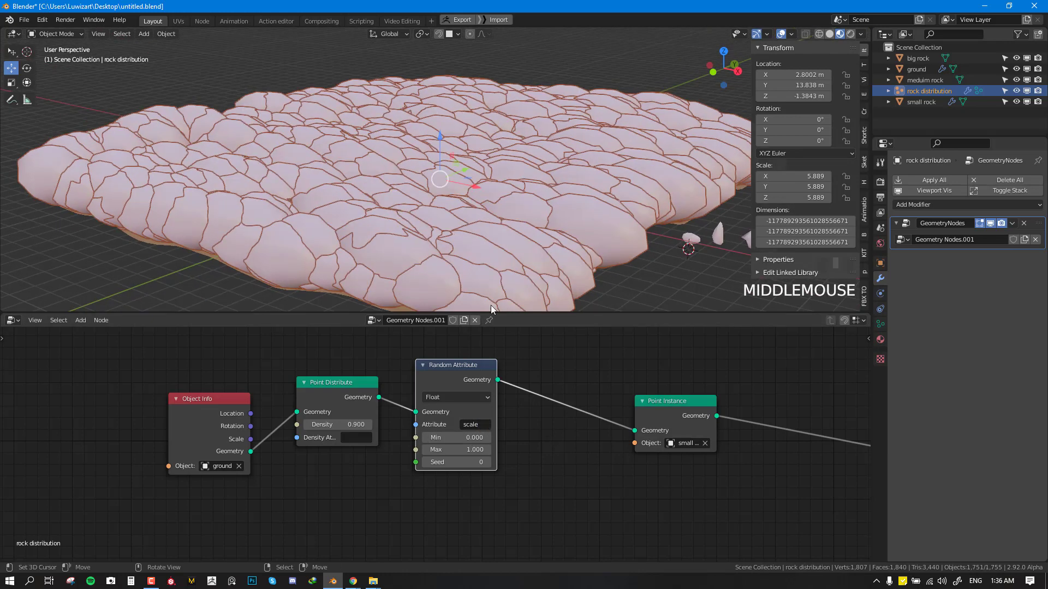
scroll(525, 271, "down", 2)
middle_click_drag(506, 414, 528, 408)
scroll(496, 422, "down", 1)
left_click_drag(480, 441, 441, 441, "shift")
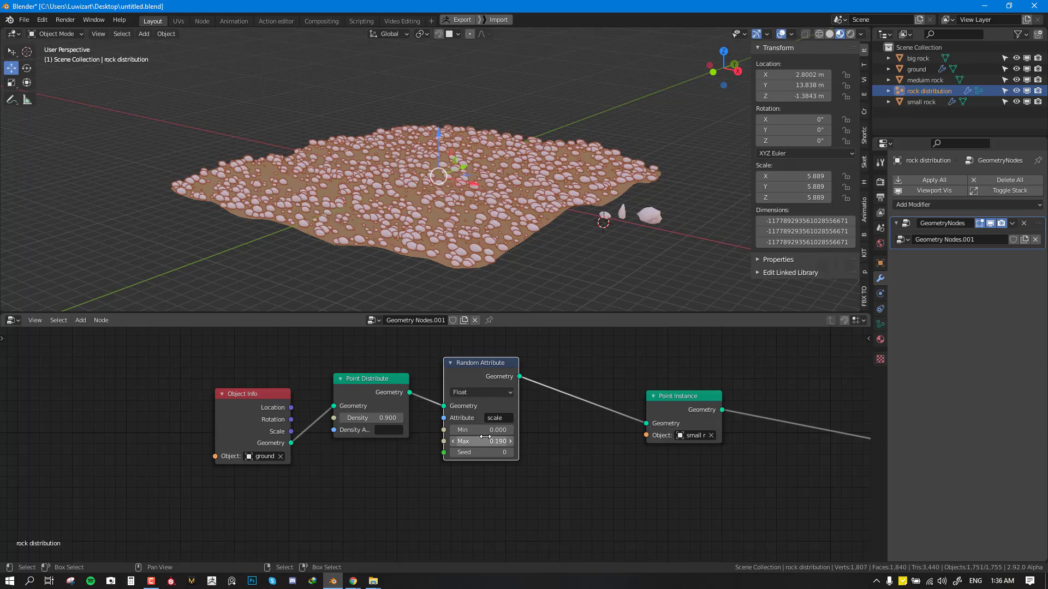
Try Min values of 0.400 and -0.150 on the Random Attribute node and reset Min to 0.
scroll(503, 270, "up", 3)
middle_click_drag(503, 270, 472, 294)
middle_click_drag(524, 455, 590, 431)
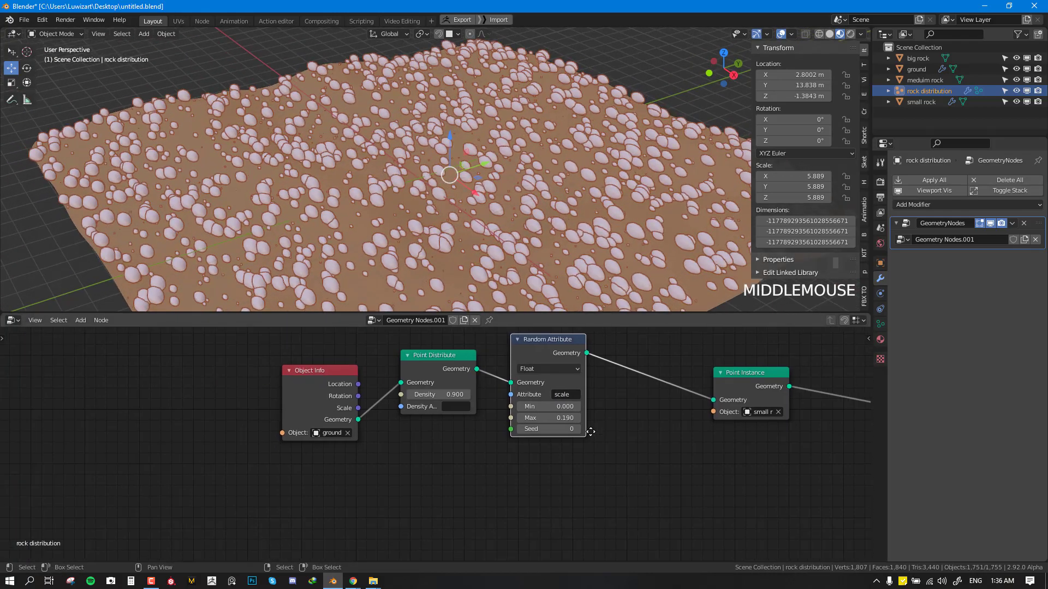
left_click_drag(546, 406, 582, 406)
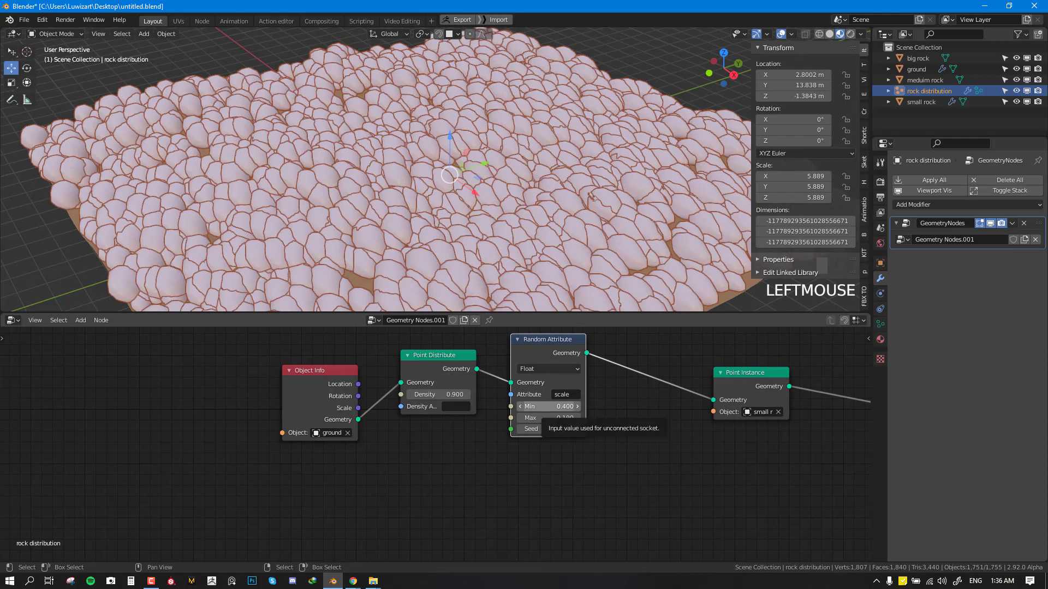
scroll(565, 415, "down", 1)
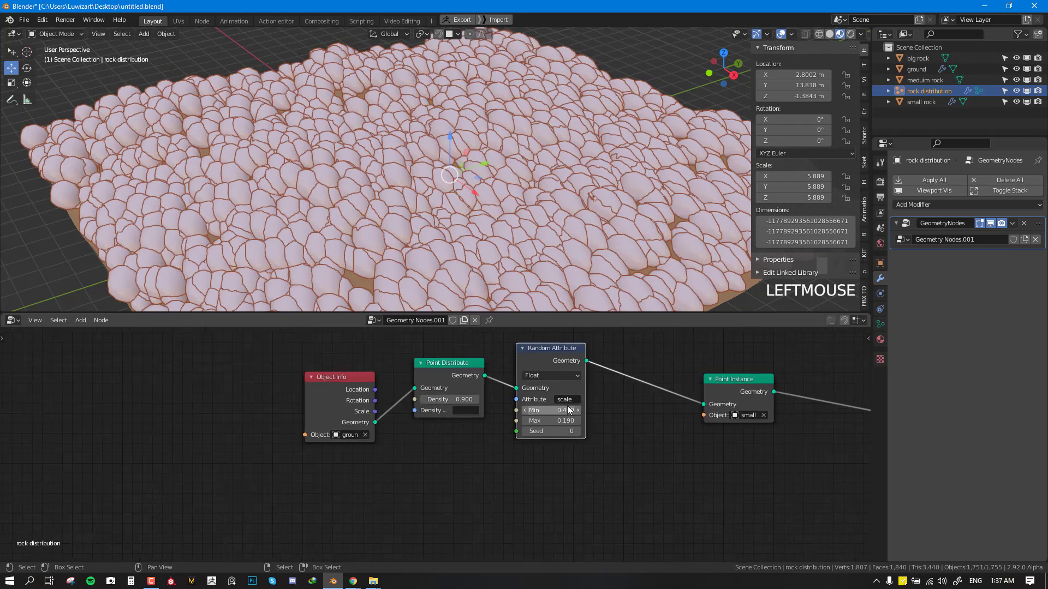
left_click_drag(569, 409, 529, 409)
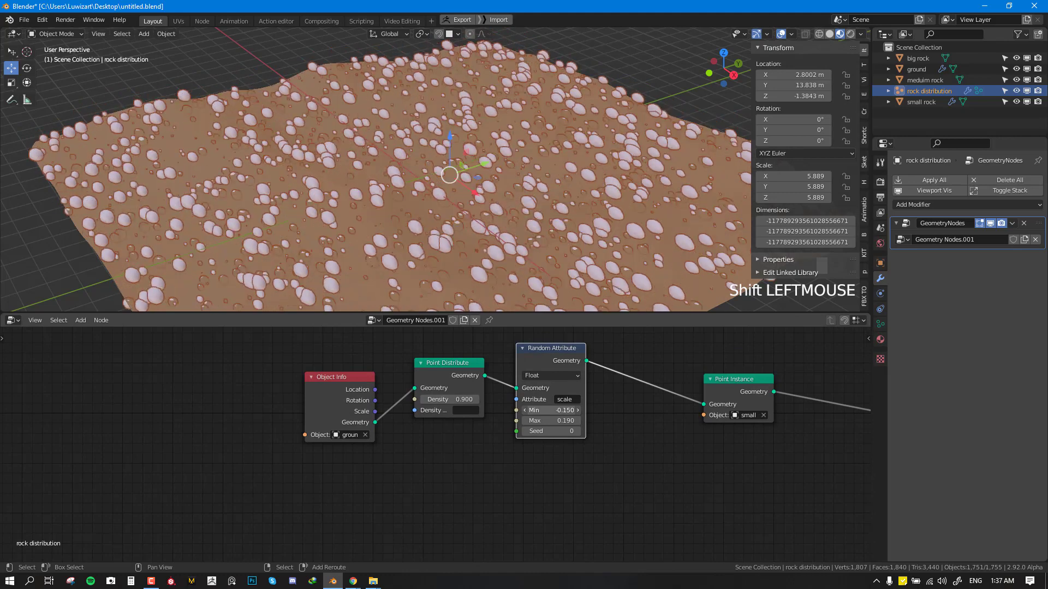
double_click(528, 409)
type("0")
key("Return")
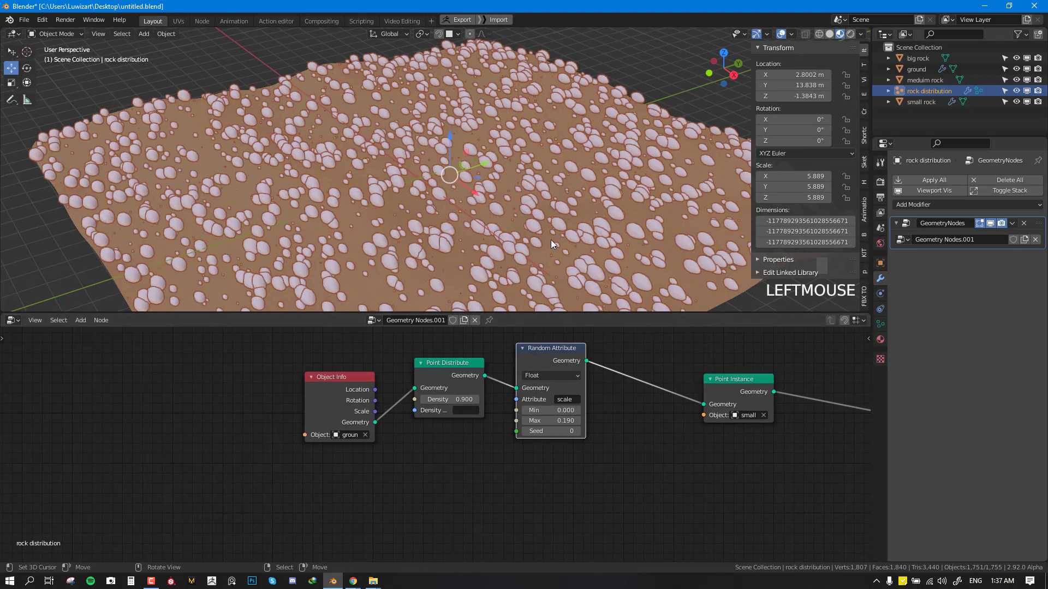
Clear the selection and examine the scattered rocks and the source rocks from a low angle.
middle_click_drag(551, 240, 515, 230)
scroll(597, 228, "down", 2)
key("alt+a")
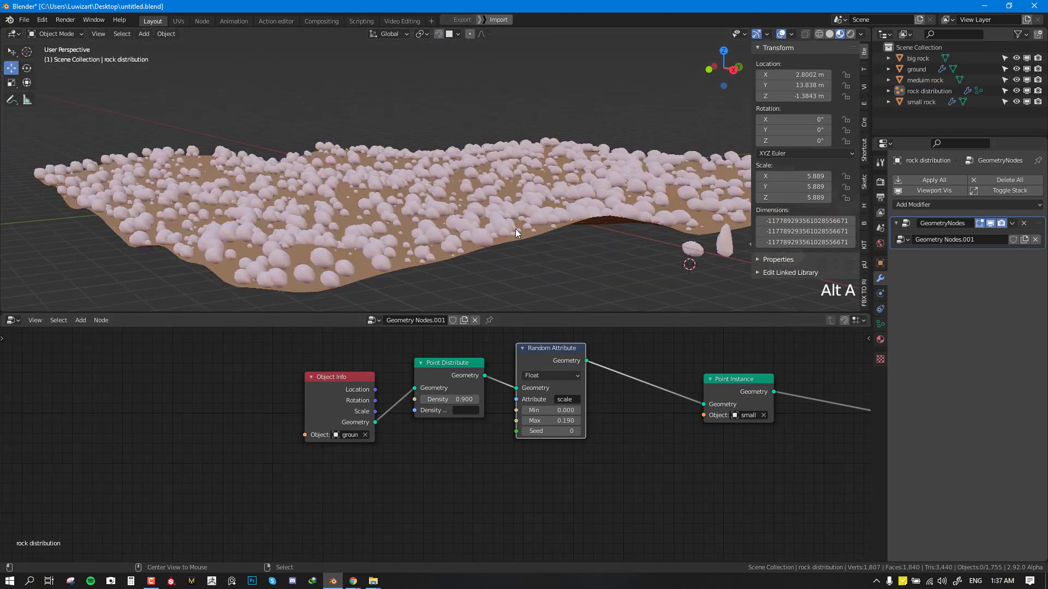
middle_click_drag(433, 222, 473, 203)
scroll(587, 198, "down", 2)
middle_click_drag(585, 197, 468, 199, "shift")
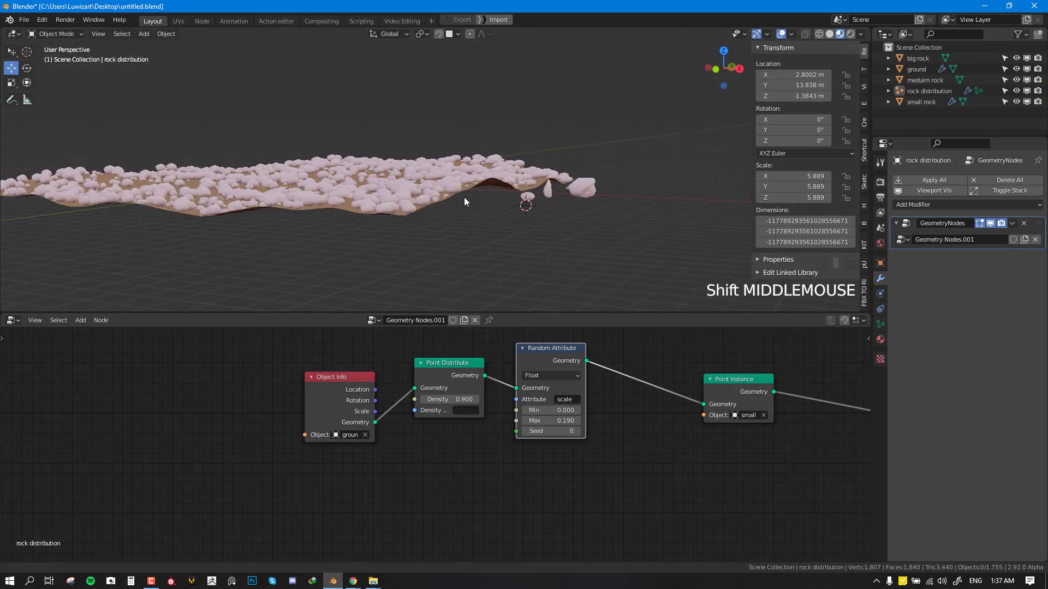
scroll(581, 212, "up", 2)
Select the small rock and examine its mesh and origin point in front view.
right_click(588, 221)
key("KP_1")
scroll(633, 232, "up", 2)
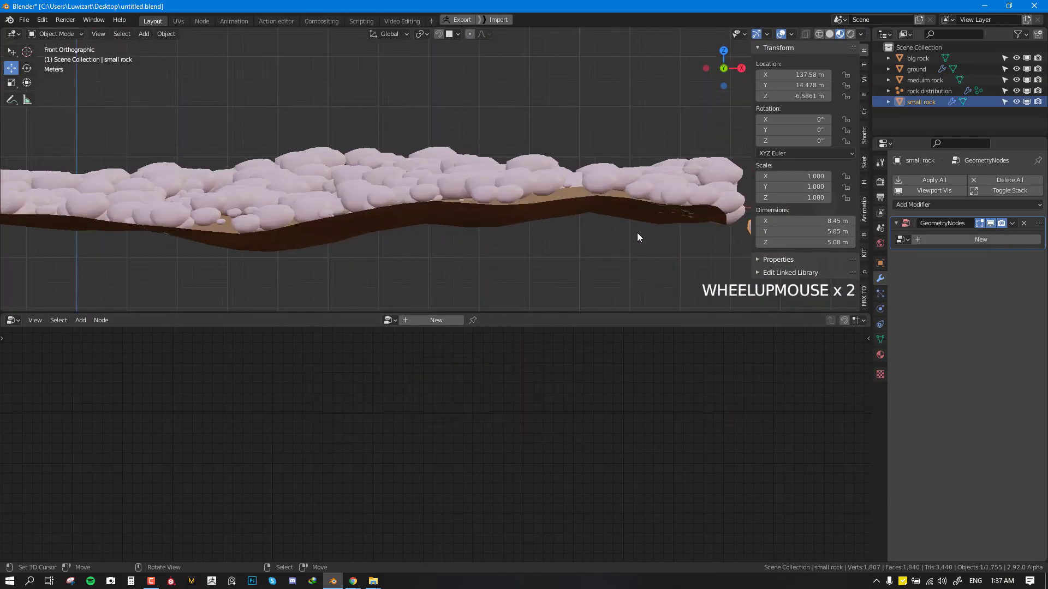
middle_click_drag(637, 233, 299, 174, "shift")
scroll(487, 193, "up", 1)
scroll(487, 192, "down", 1)
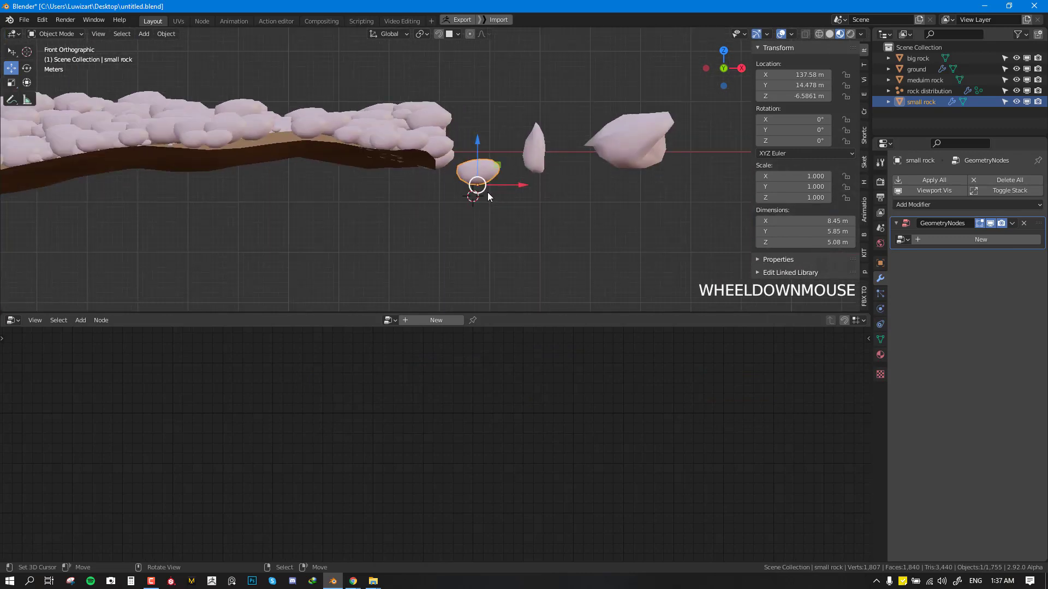
middle_click_drag(487, 193, 220, 130)
scroll(248, 169, "down", 2)
middle_click_drag(247, 169, 293, 93)
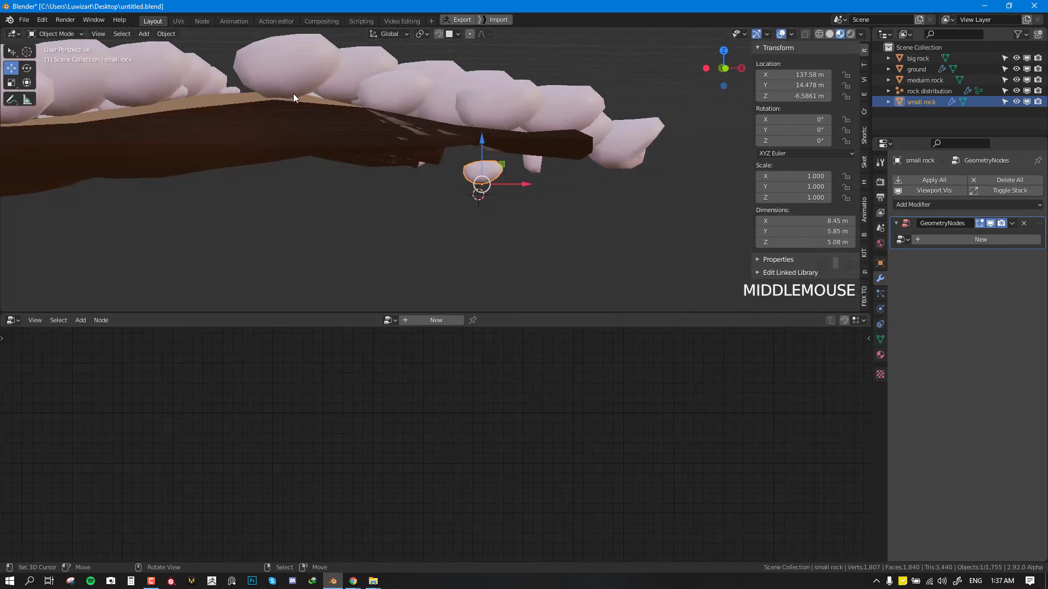
key("KP_1")
key("Tab")
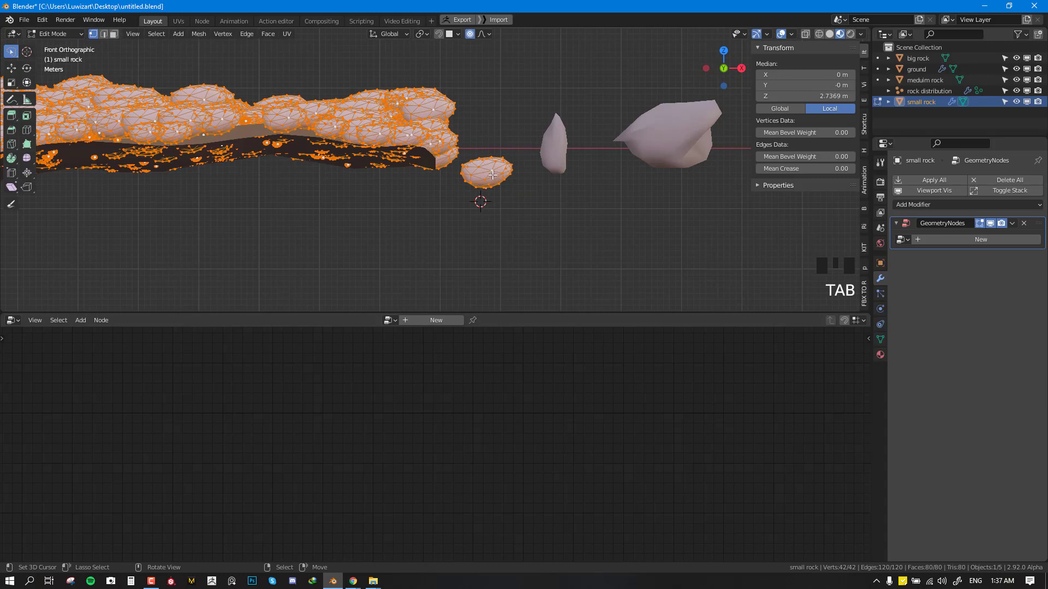
key("Tab")
left_click(490, 215)
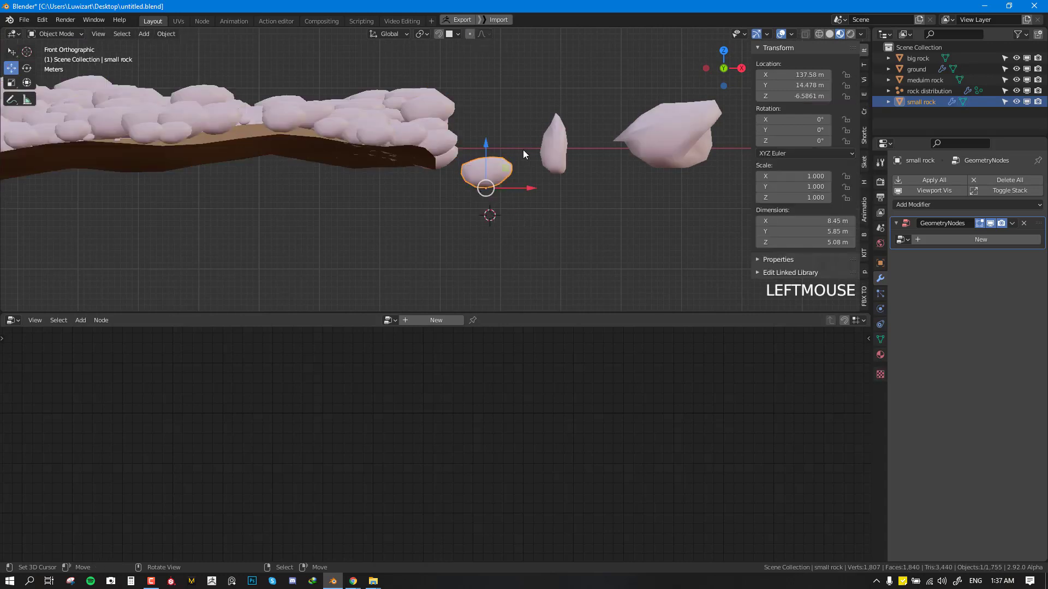
Try moving the small rock's origin to its geometry and undo it.
left_click(166, 34)
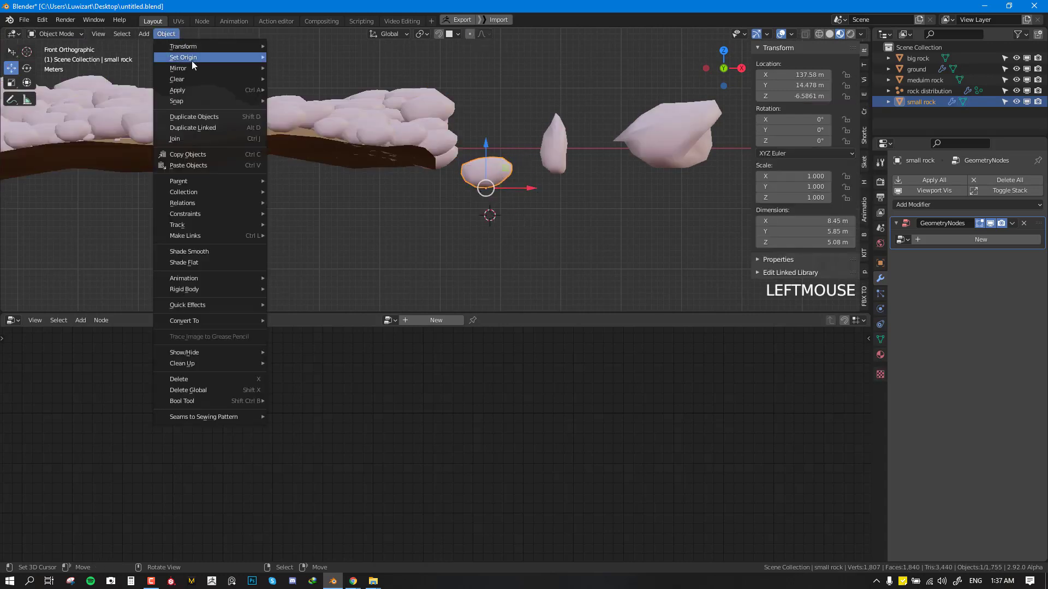
mouse_move(195, 59)
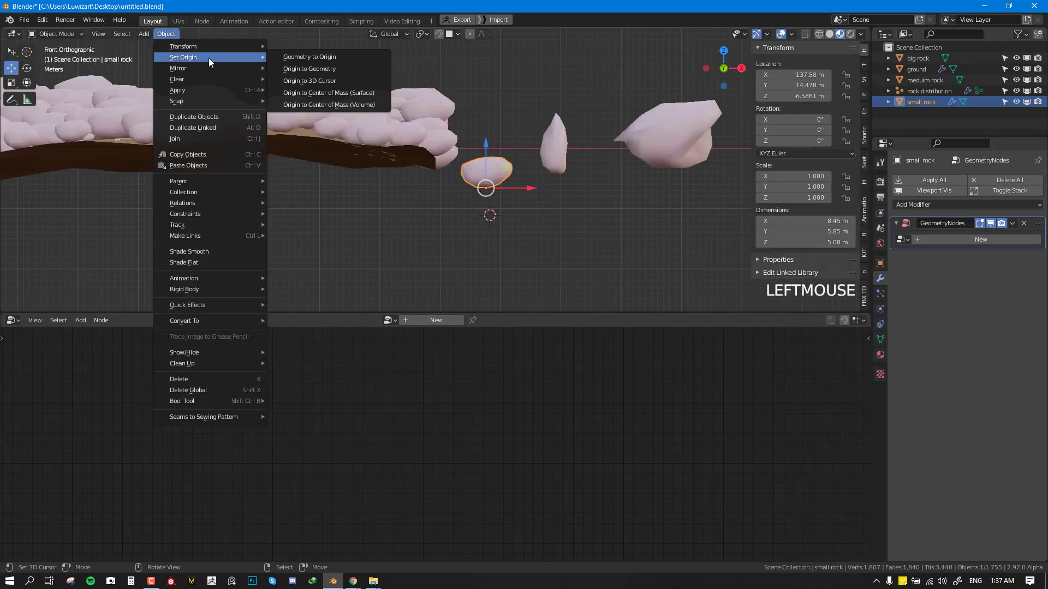
left_click(336, 69)
middle_click_drag(384, 169, 355, 168, "shift")
scroll(355, 170, "down", 3)
middle_click_drag(301, 189, 448, 200)
key("ctrl+z")
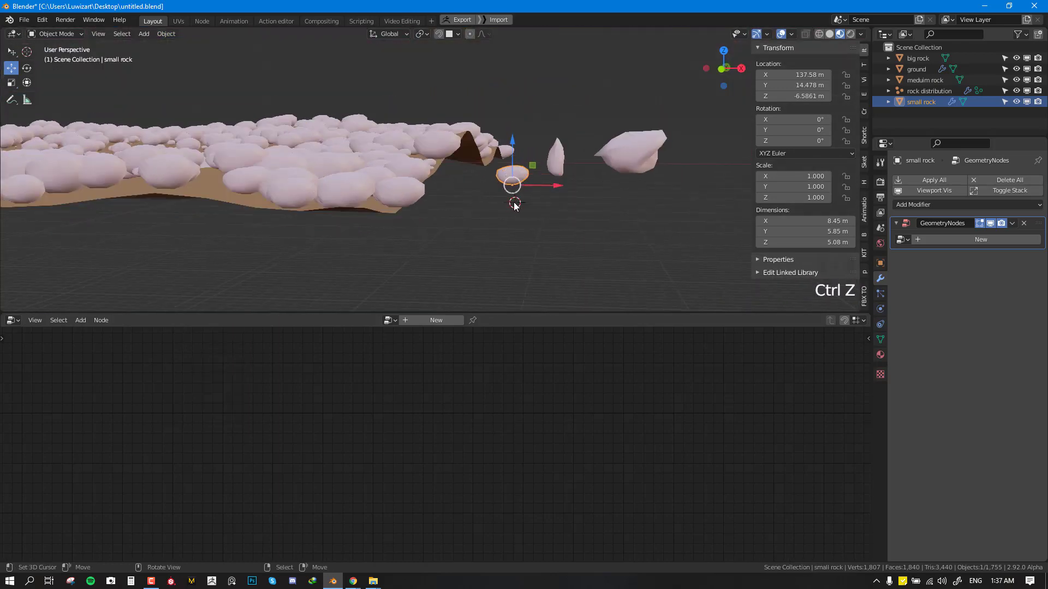
scroll(524, 198, "up", 2)
key("KP_1")
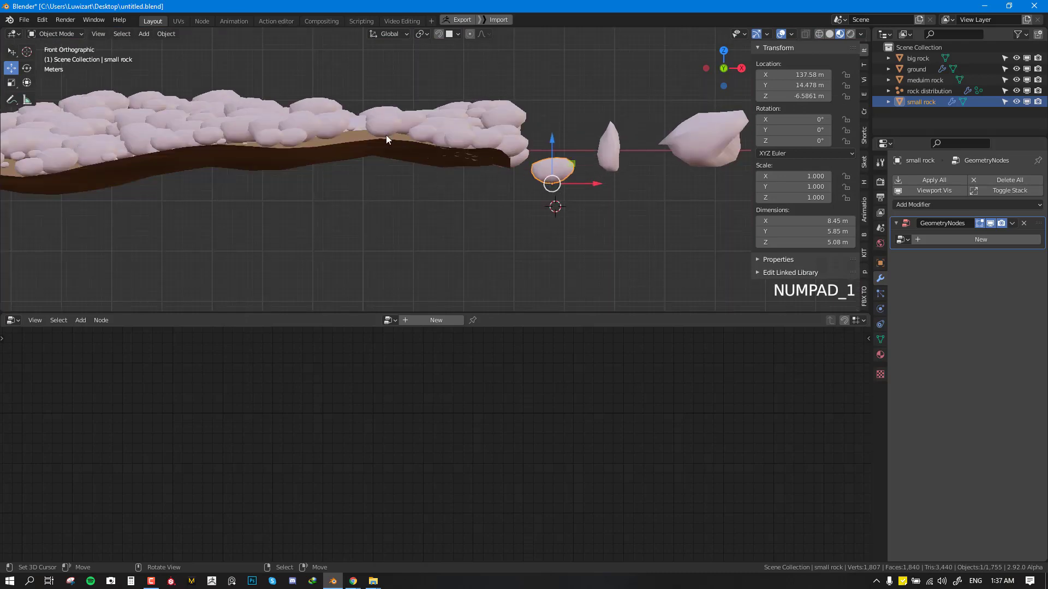
On the rock distribution object, duplicate the Random Attribute node before Point Instance and name the copy's attribute "rotation".
middle_click_drag(385, 135, 513, 332)
scroll(365, 158, "down", 3)
scroll(384, 198, "down", 2)
scroll(336, 152, "up", 2)
left_click(340, 149)
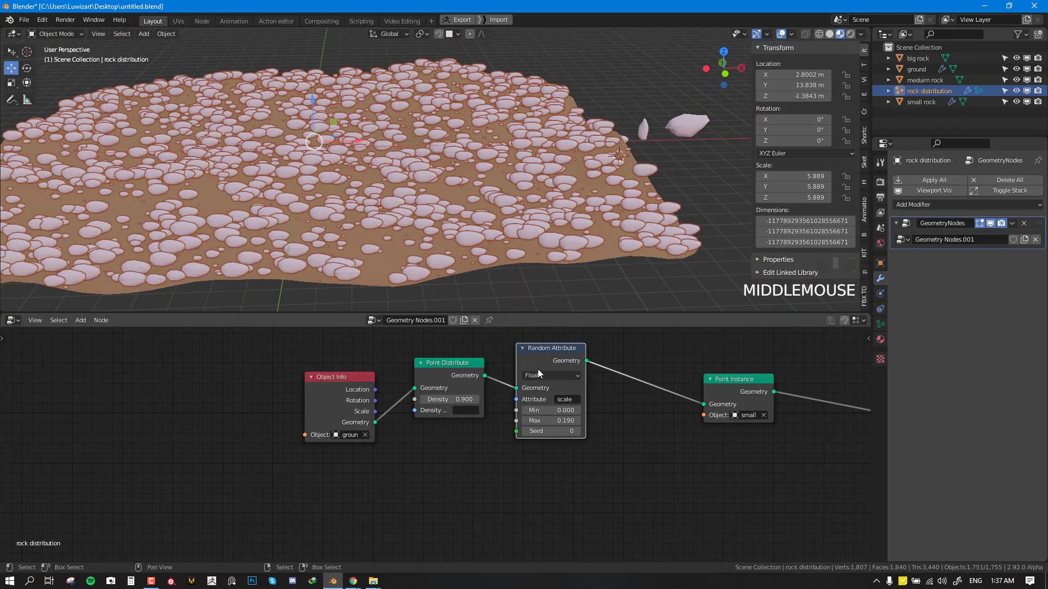
key("shift+d")
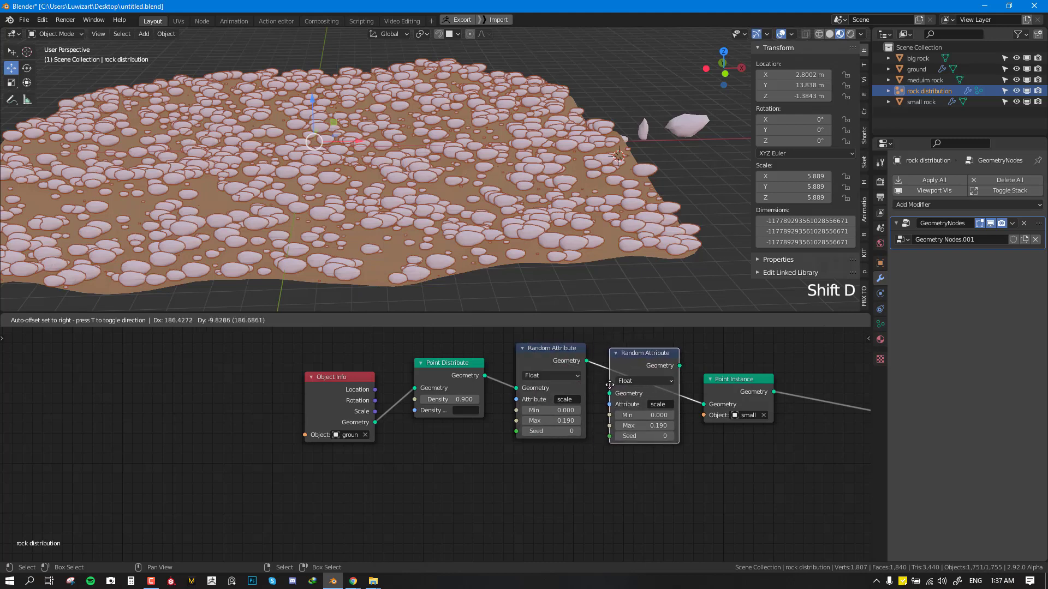
left_click(628, 373)
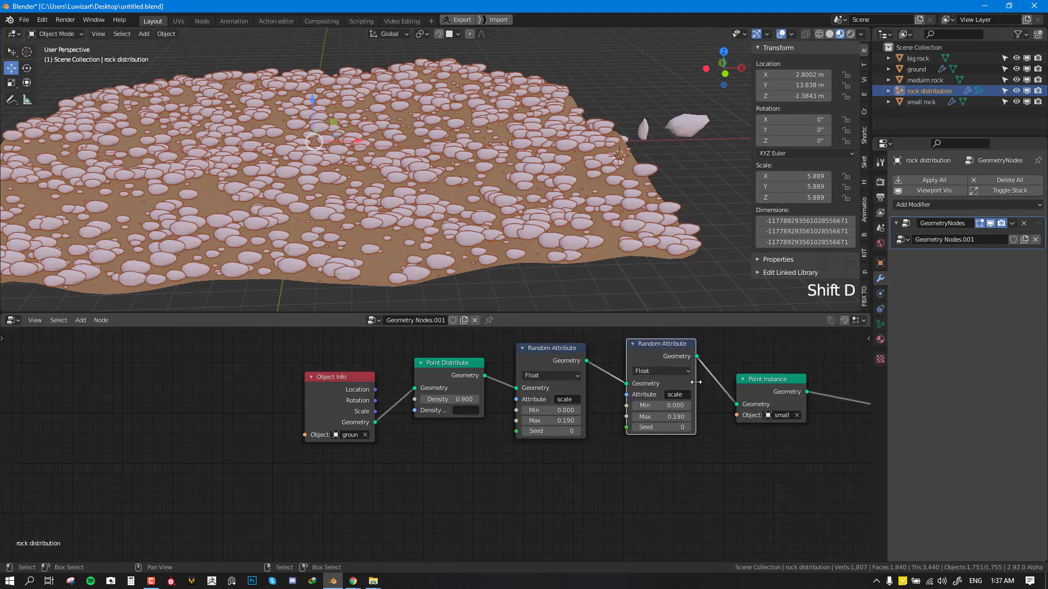
type("rotation")
left_click(679, 391)
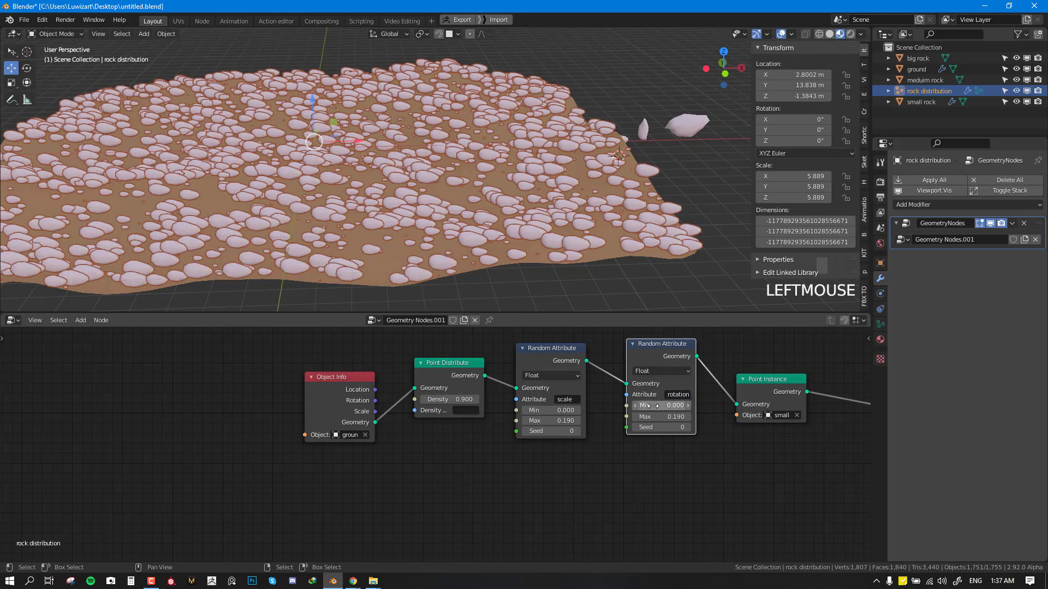
Try Min 6.200 and Max 9.090 on the rotation Random Attribute node and reset both to 0.
left_click_drag(653, 406, 674, 417)
key("n")
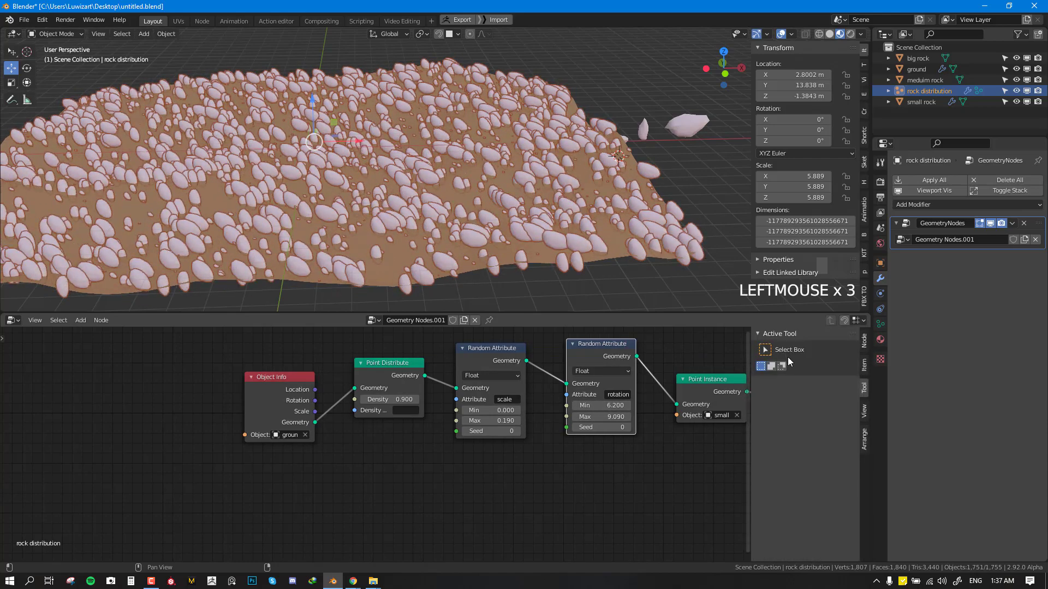
left_click_drag(603, 406, 603, 417)
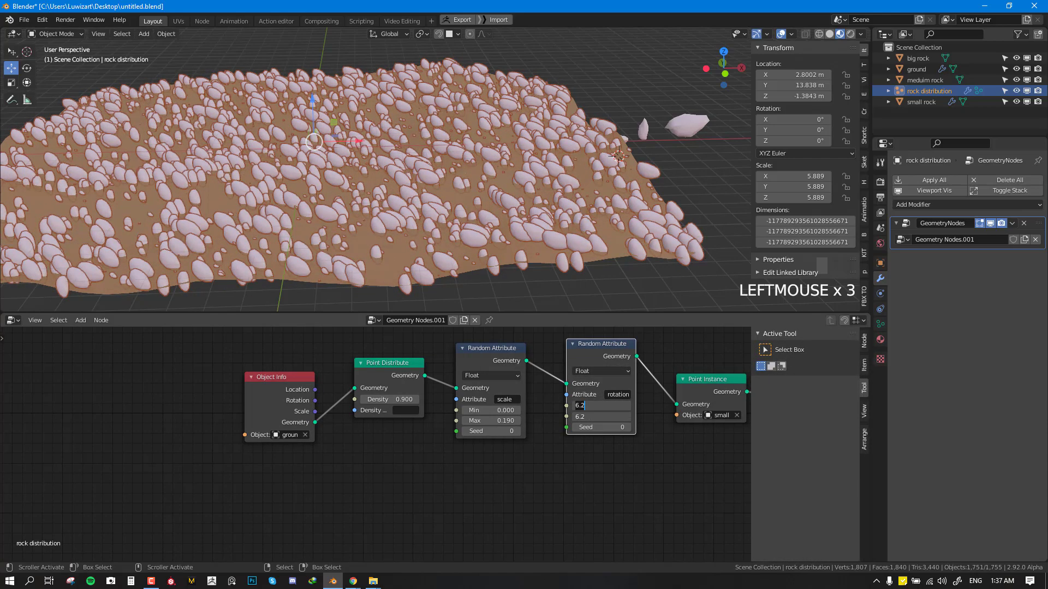
key("BackSpace")
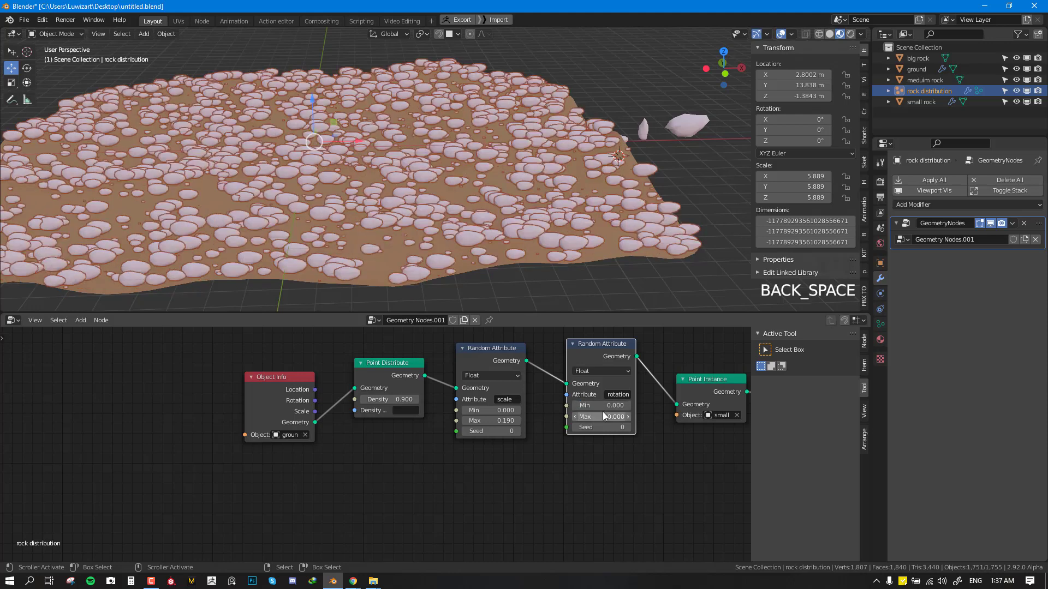
Set the rotation Random Attribute node's Max to 1 and switch its data type to Vector.
left_click(603, 412)
type("1")
key("Return")
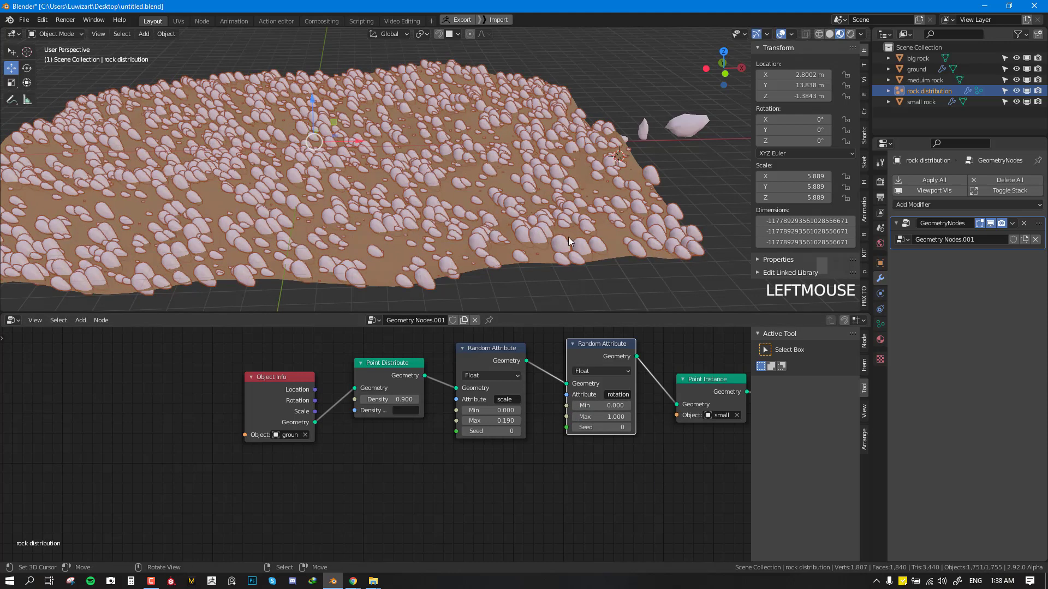
left_click(604, 371)
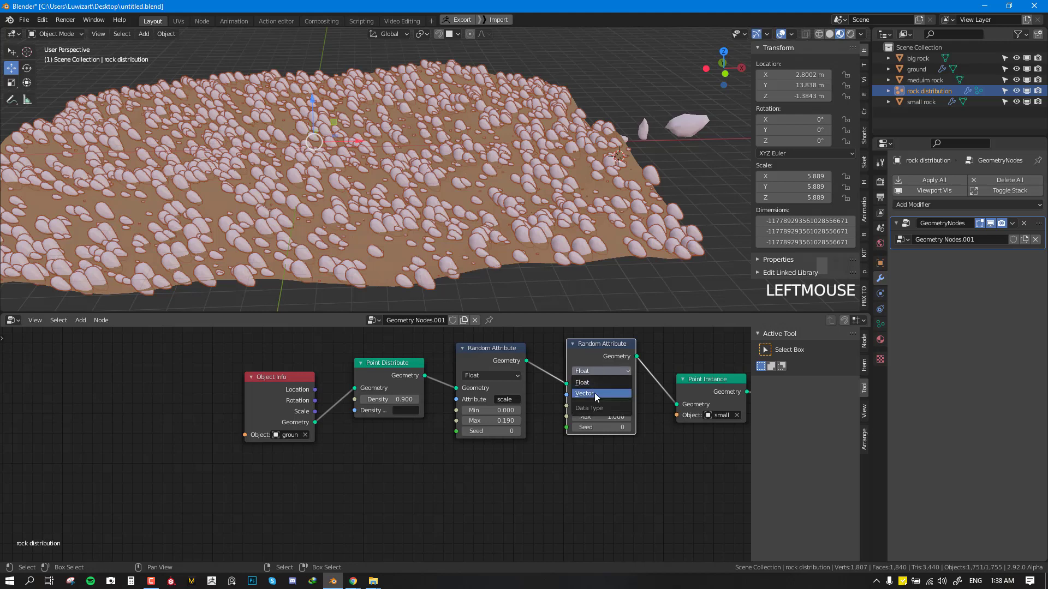
left_click(594, 393)
Set the rotation node's Max vector to -4.800 in its first component and 11.000 in its third.
middle_click_drag(554, 431, 543, 407)
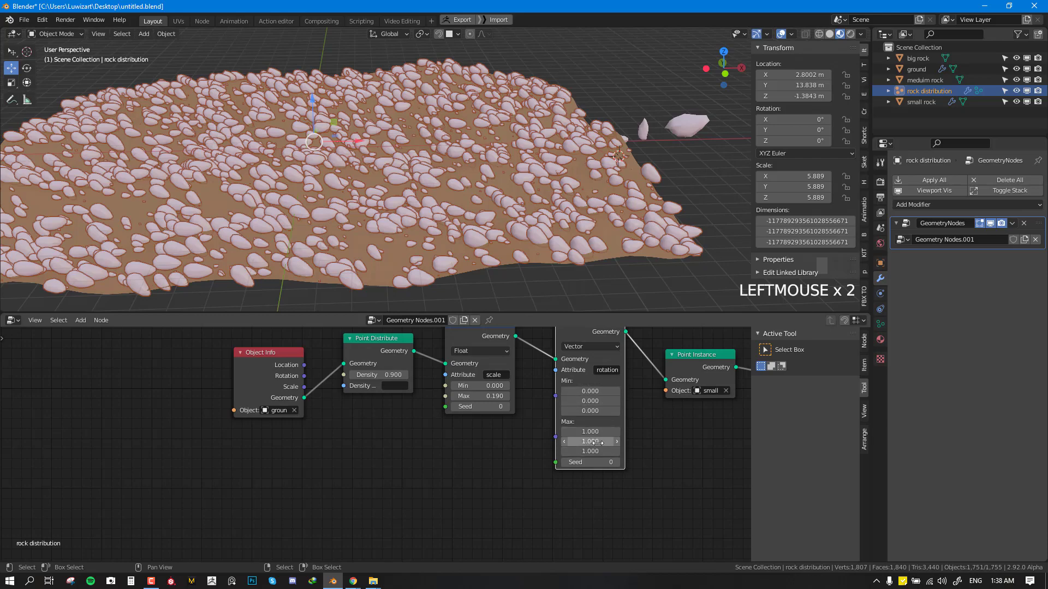
left_click_drag(592, 433, 562, 434)
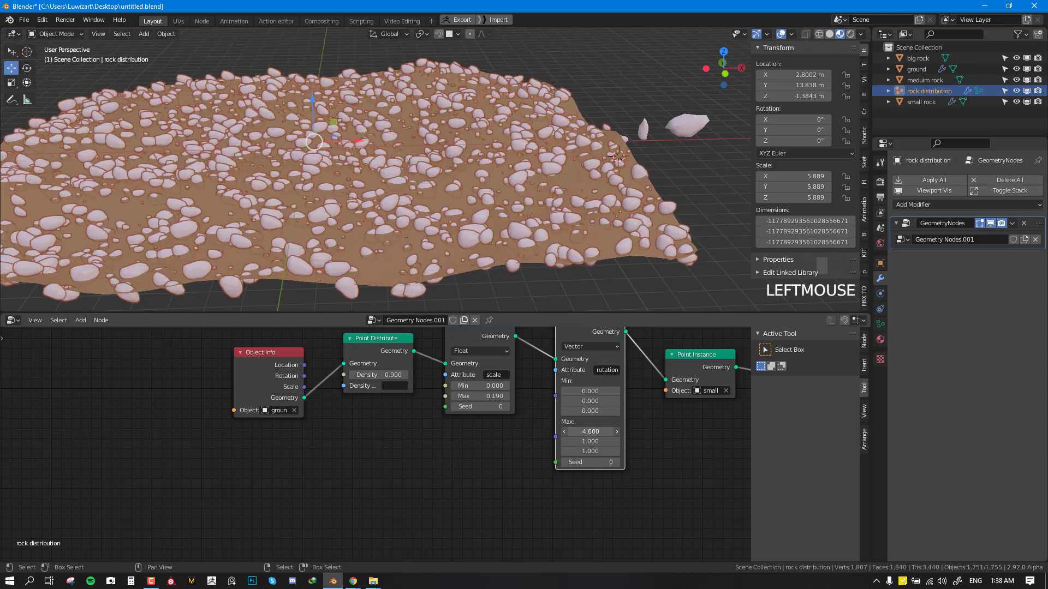
middle_click_drag(600, 218, 623, 129)
right_click(630, 146)
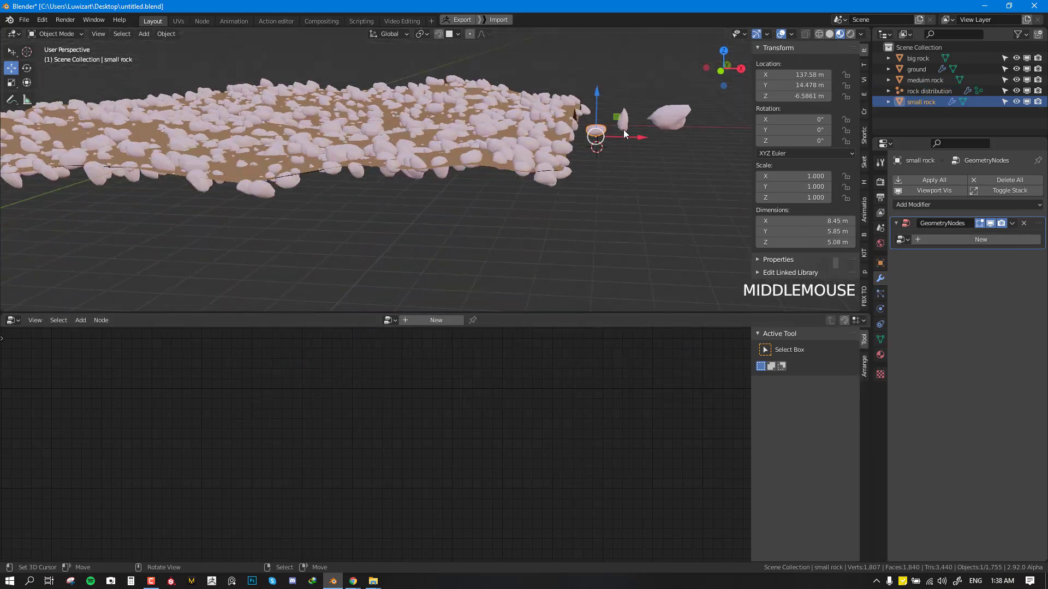
right_click(474, 132)
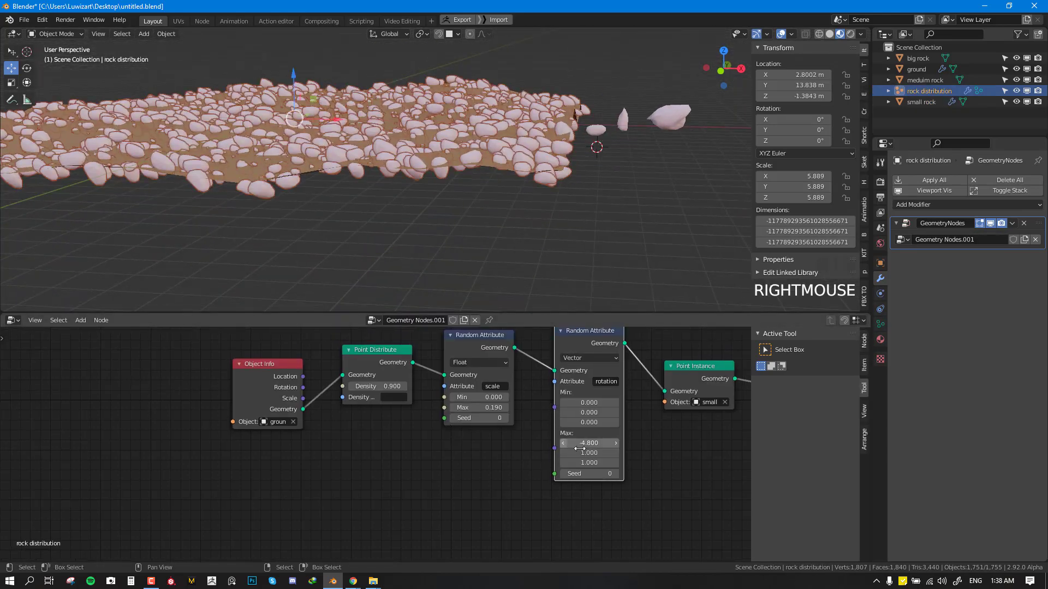
left_click_drag(581, 454, 642, 464)
Examine the randomly rotated rocks on the ground with nothing selected, and reselect the rock distribution object.
middle_click_drag(452, 289, 466, 323)
key("alt+a")
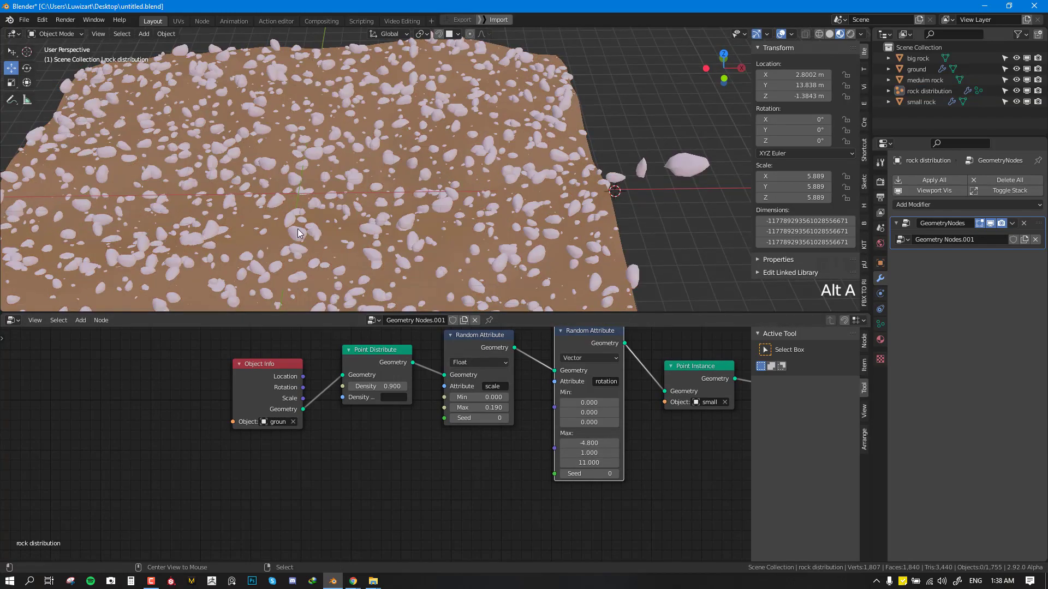
middle_click_drag(296, 228, 339, 198)
scroll(371, 185, "up", 3)
middle_click_drag(391, 177, 437, 169)
scroll(436, 166, "down", 1)
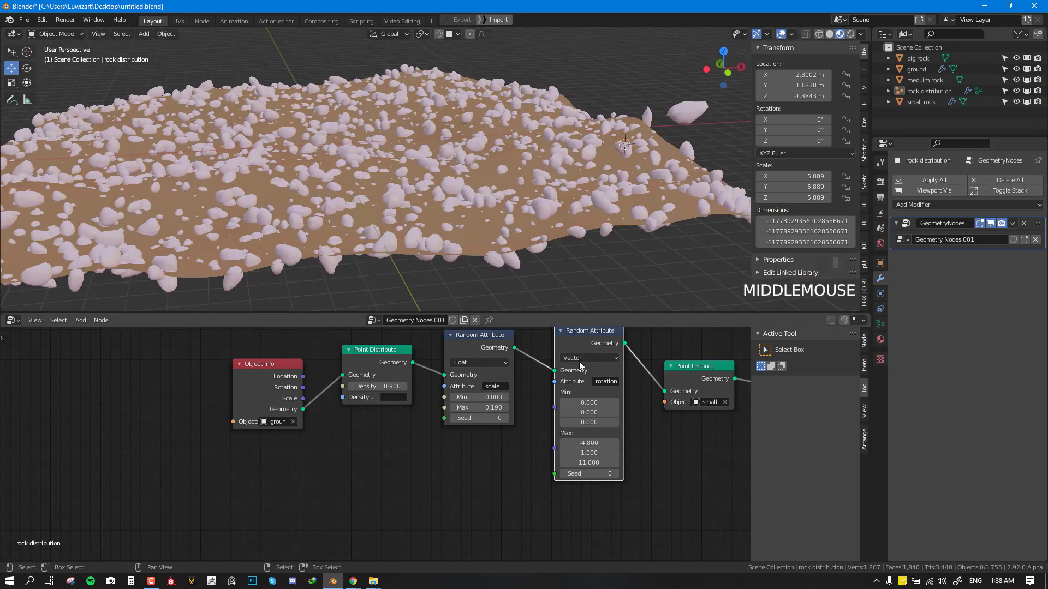
scroll(578, 365, "down", 1)
scroll(537, 195, "down", 3)
middle_click_drag(529, 201, 546, 219)
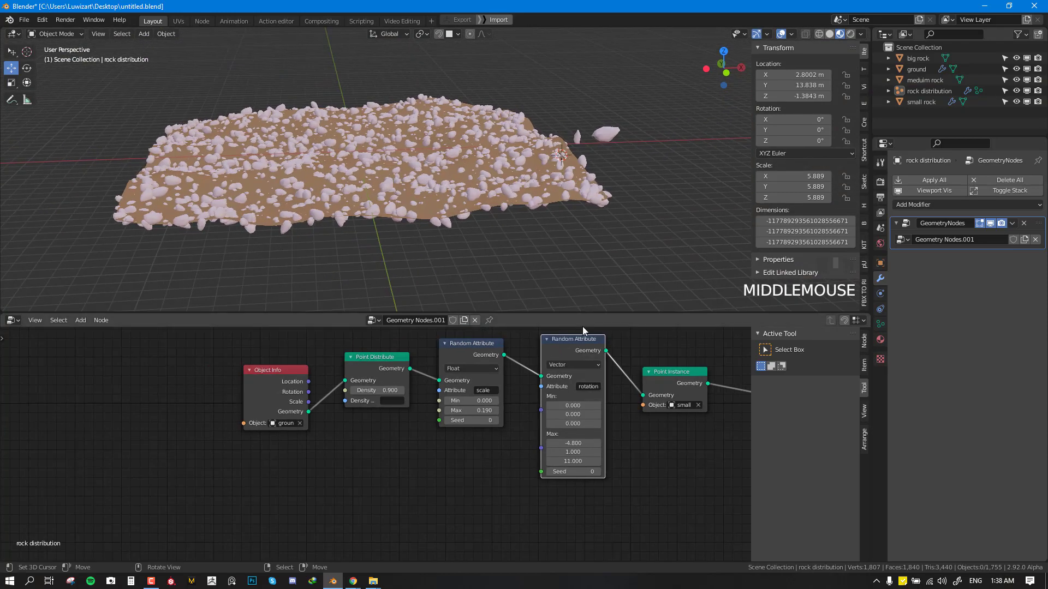
scroll(424, 204, "up", 2)
middle_click_drag(463, 264, 483, 185)
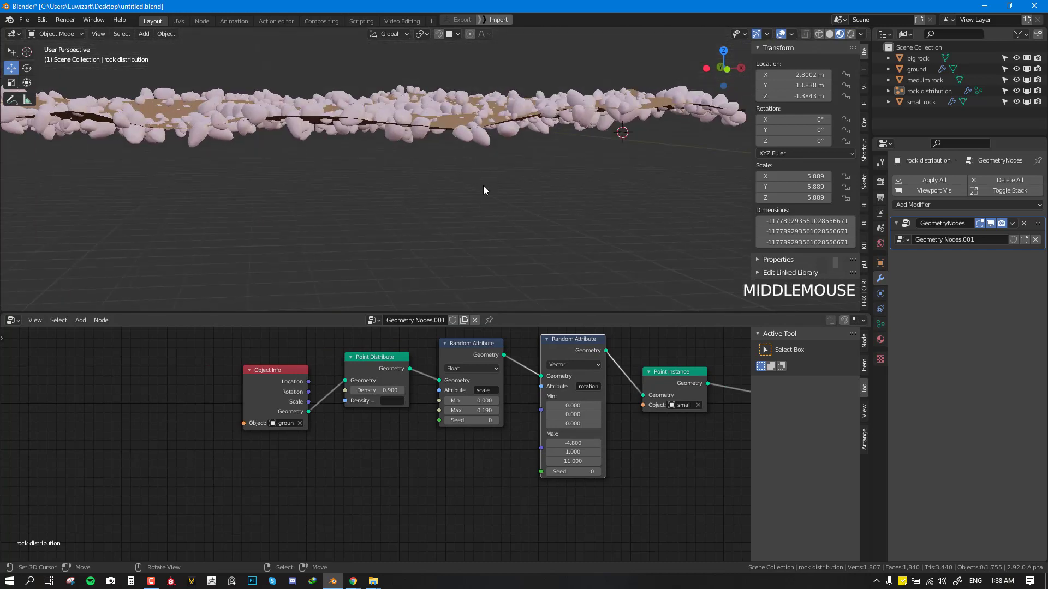
right_click(482, 139)
Try a duplicated Random Attribute node with attribute "location" and first Min component 7.900, and delete it.
right_click_drag(599, 418, 689, 394)
right_click(485, 378)
key("shift+d")
left_click(620, 381)
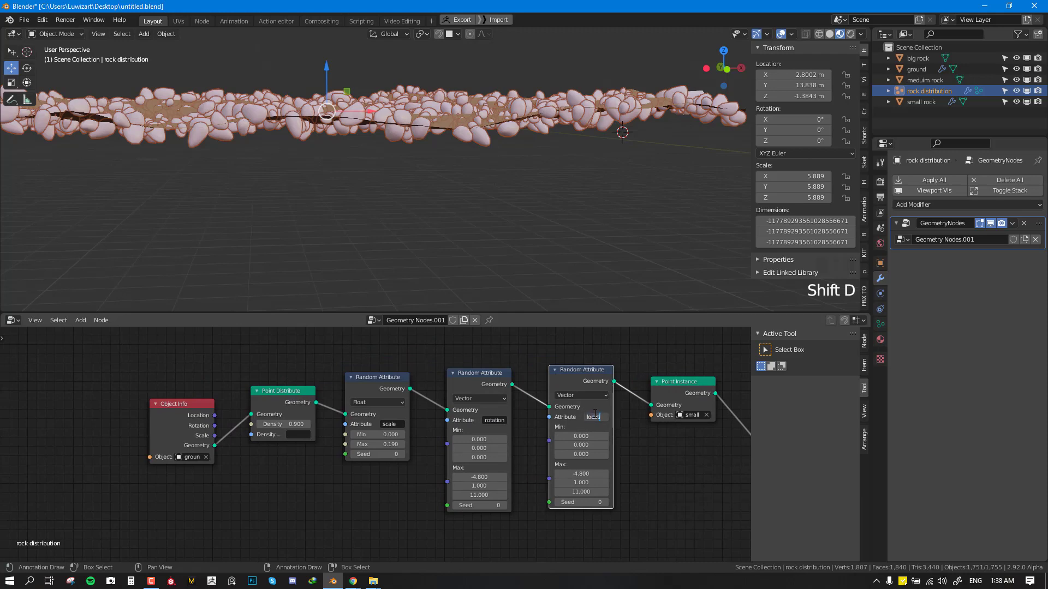
key("Return")
left_click_drag(582, 436, 622, 436)
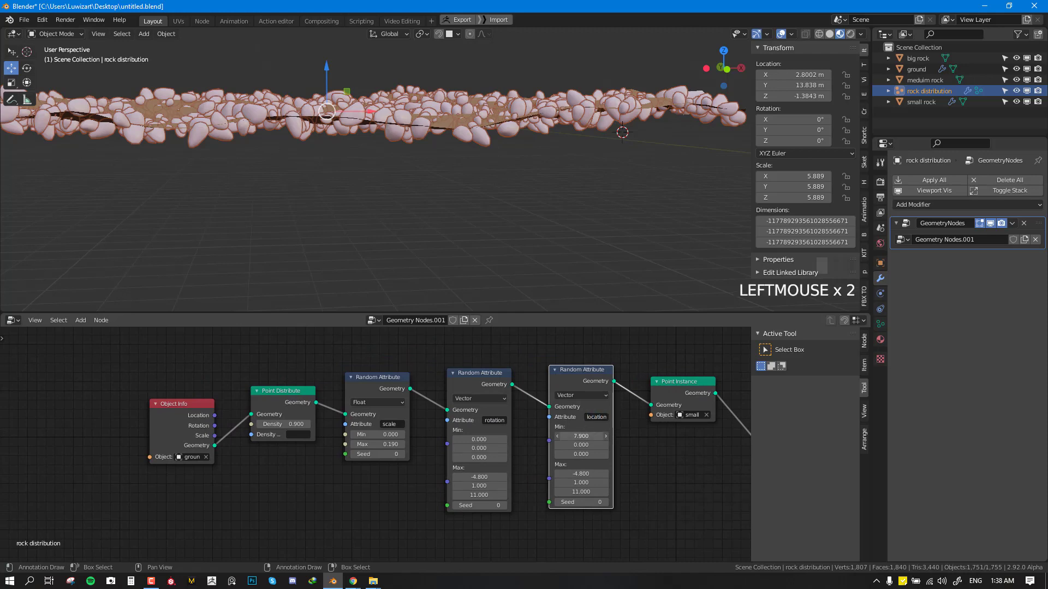
key("ctrl+x")
middle_click_drag(588, 395, 566, 395)
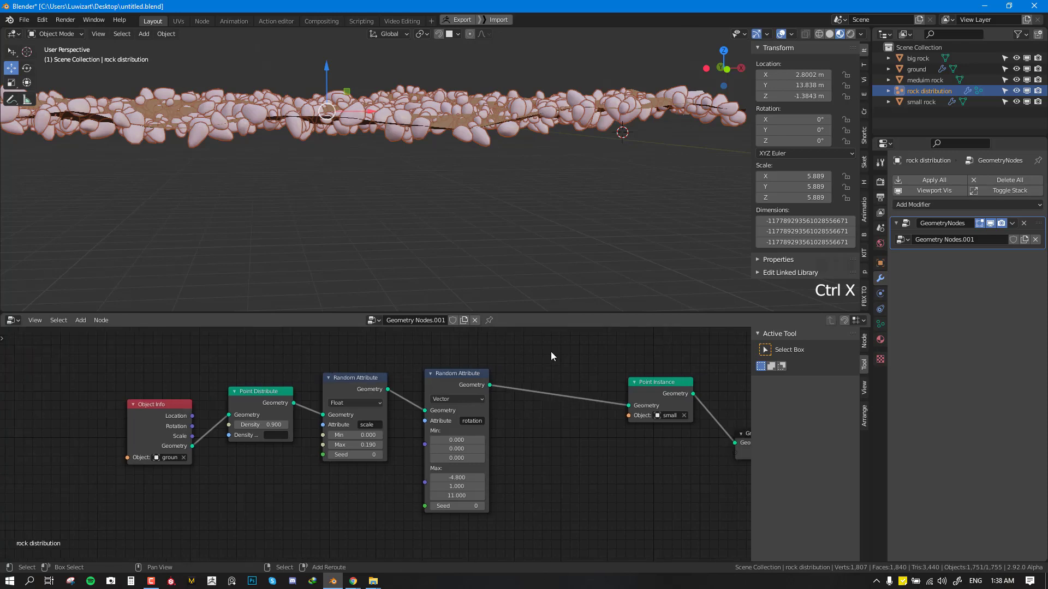
Try a Transform node between the rotation Random Attribute and Point Instance nodes, adjusting its Z translation, and delete it.
key("shift+a")
scroll(442, 117, "down", 1)
middle_click_drag(441, 112, 472, 123)
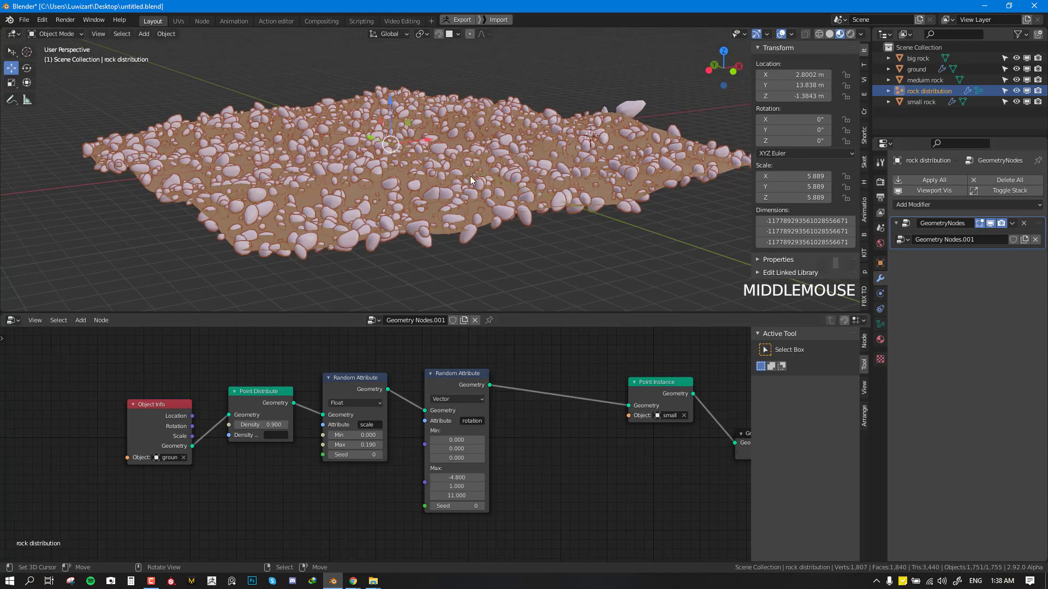
middle_click_drag(469, 176, 452, 208)
key("shift+a")
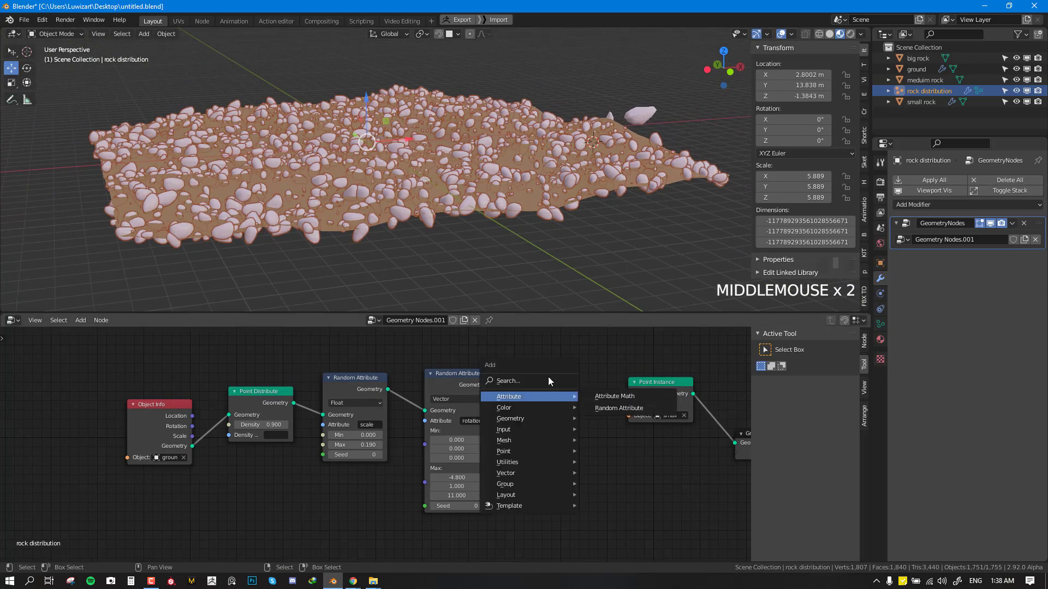
middle_click_drag(370, 189, 372, 170)
key("shift+a")
key("shift+a")
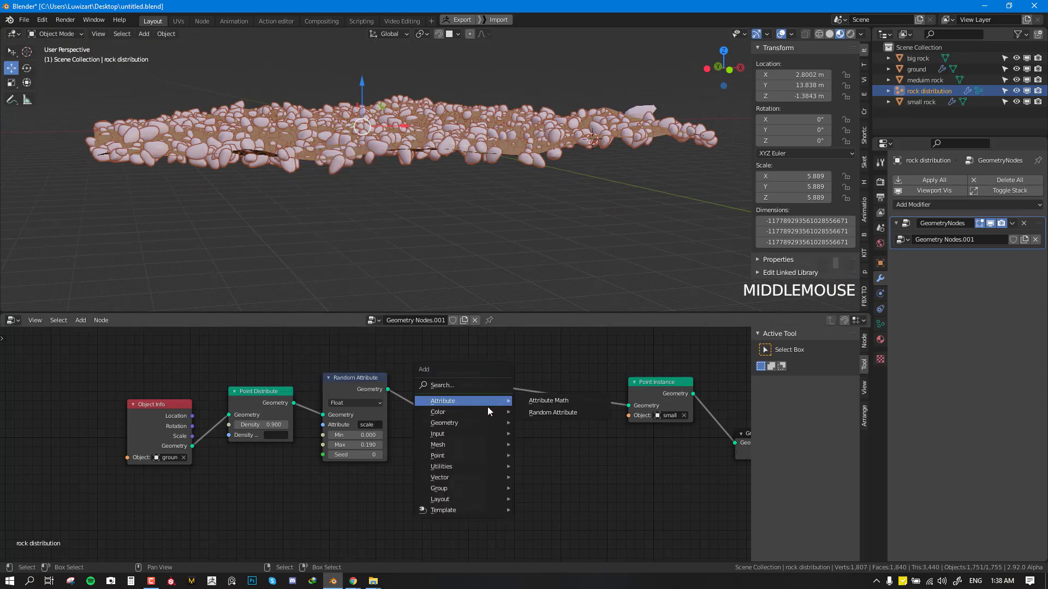
mouse_move(466, 422)
left_click(555, 445)
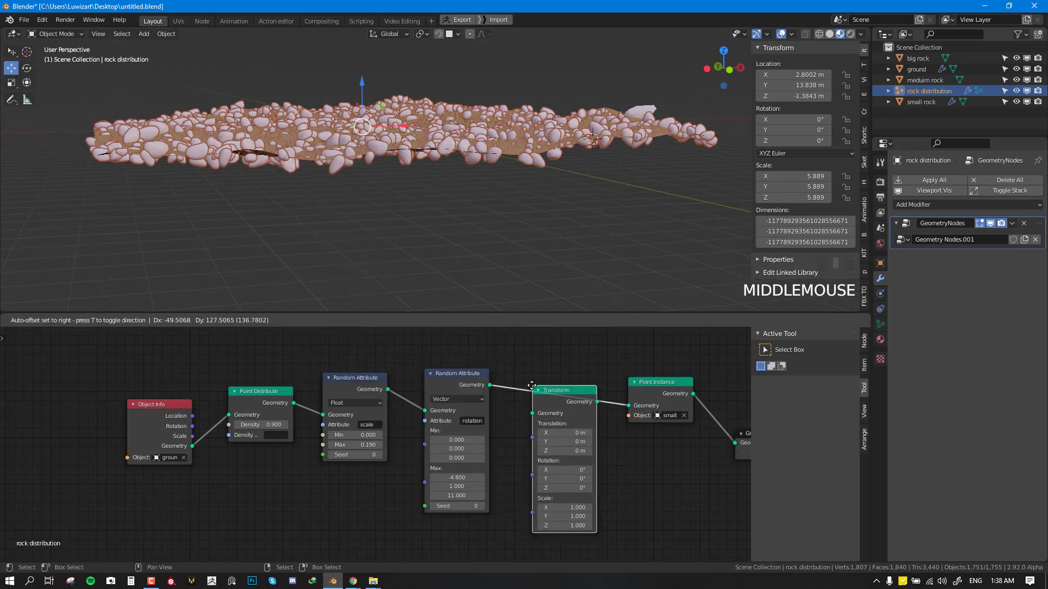
left_click(587, 449)
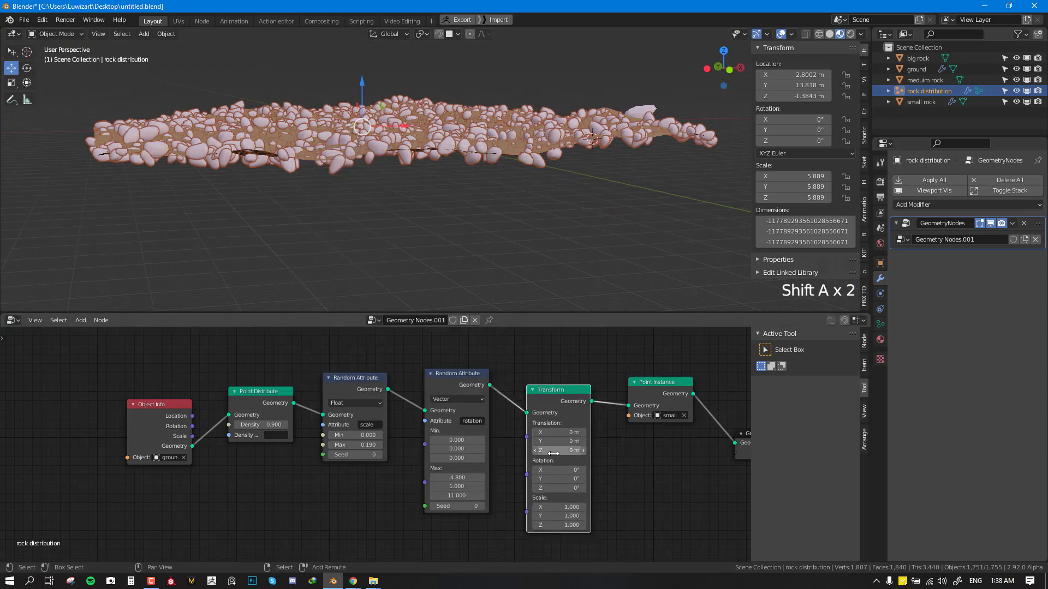
left_click_drag(566, 447, 595, 447, "shift")
key("ctrl+x")
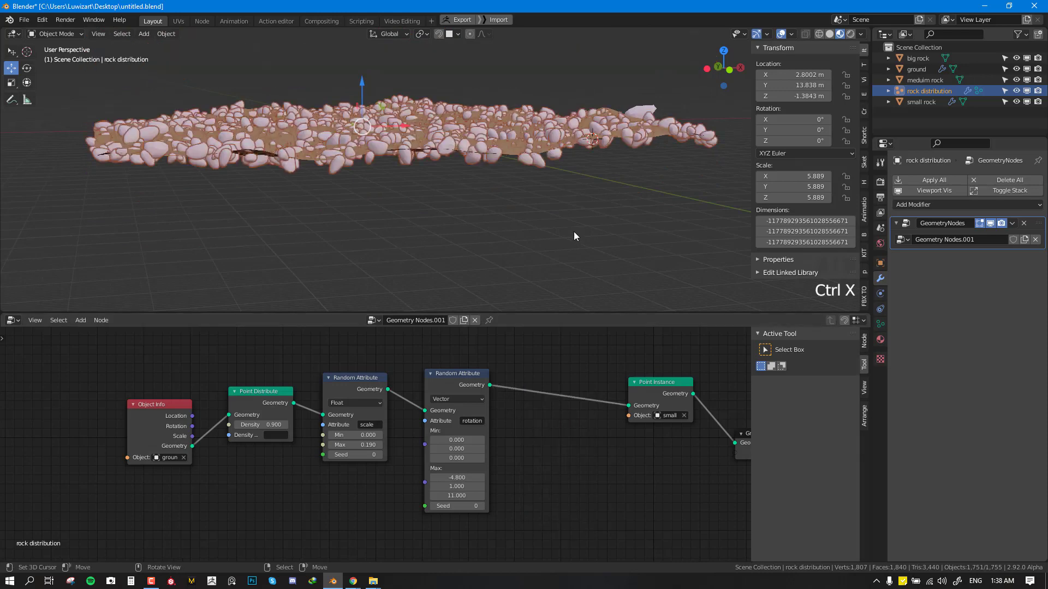
Examine the scattered rocks across the ground from several angles and distances with nothing selected.
scroll(574, 231, "down", 4)
middle_click_drag(359, 146, 512, 179)
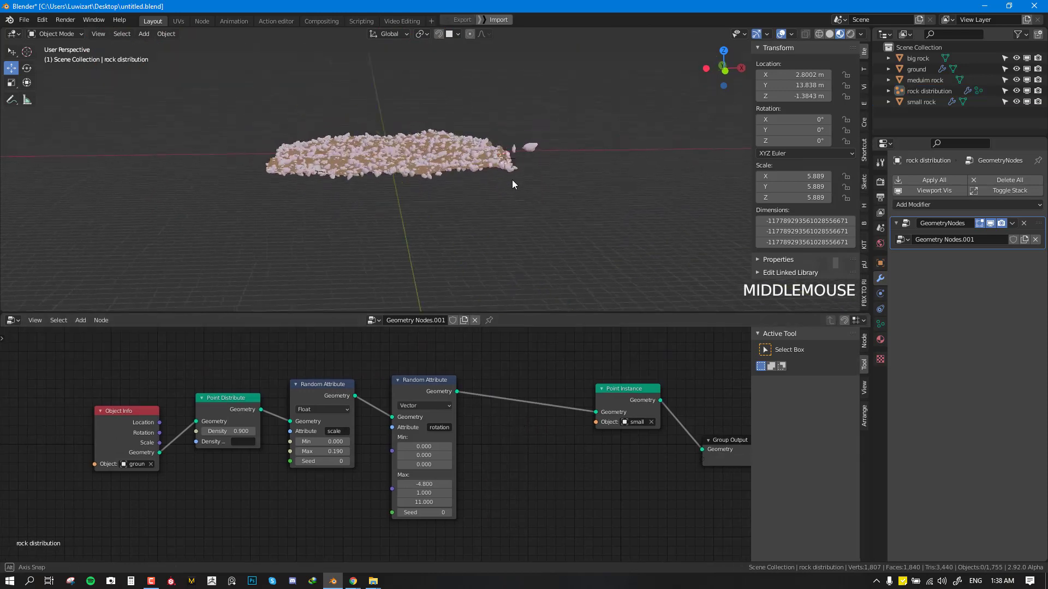
scroll(512, 185, "up", 2)
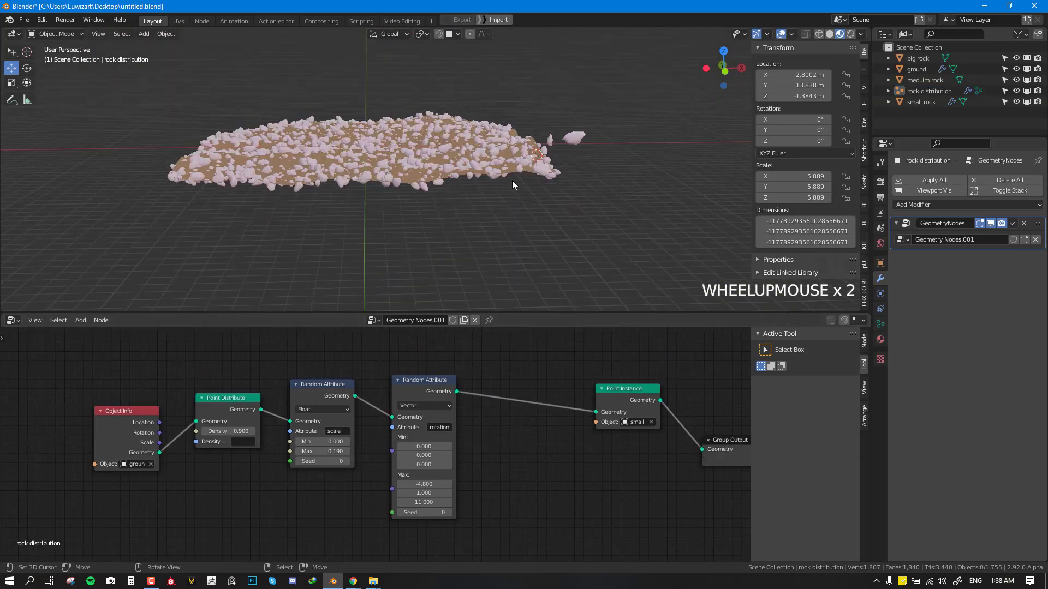
scroll(513, 180, "up", 1)
middle_click_drag(540, 176, 383, 53)
middle_click_drag(486, 101, 369, 109)
scroll(462, 110, "up", 2)
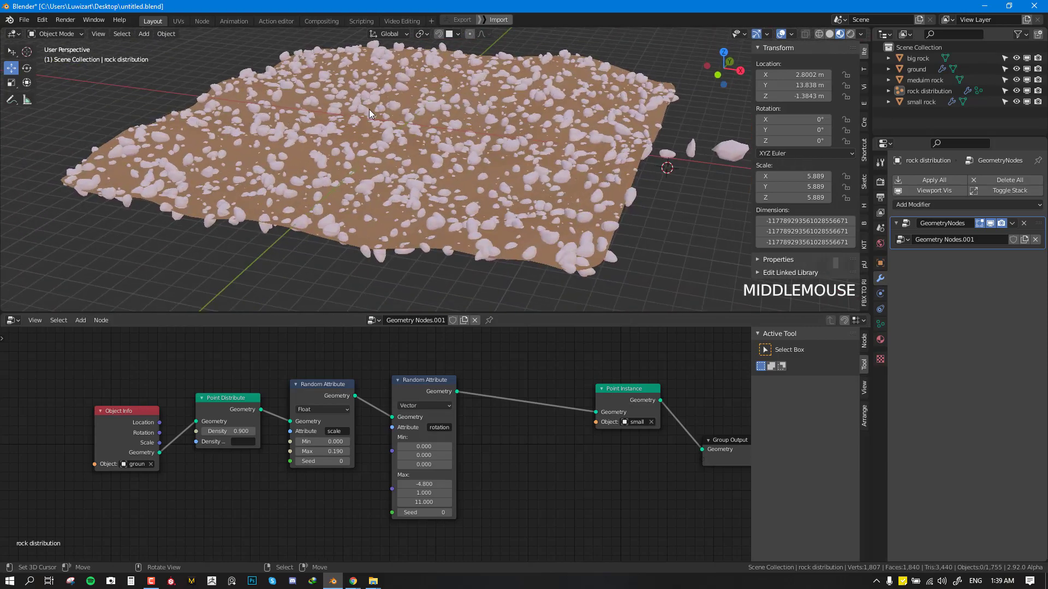
scroll(342, 143, "down", 2)
middle_click_drag(402, 143, 379, 122)
scroll(470, 155, "up", 2)
scroll(535, 130, "down", 2)
scroll(506, 123, "up", 1)
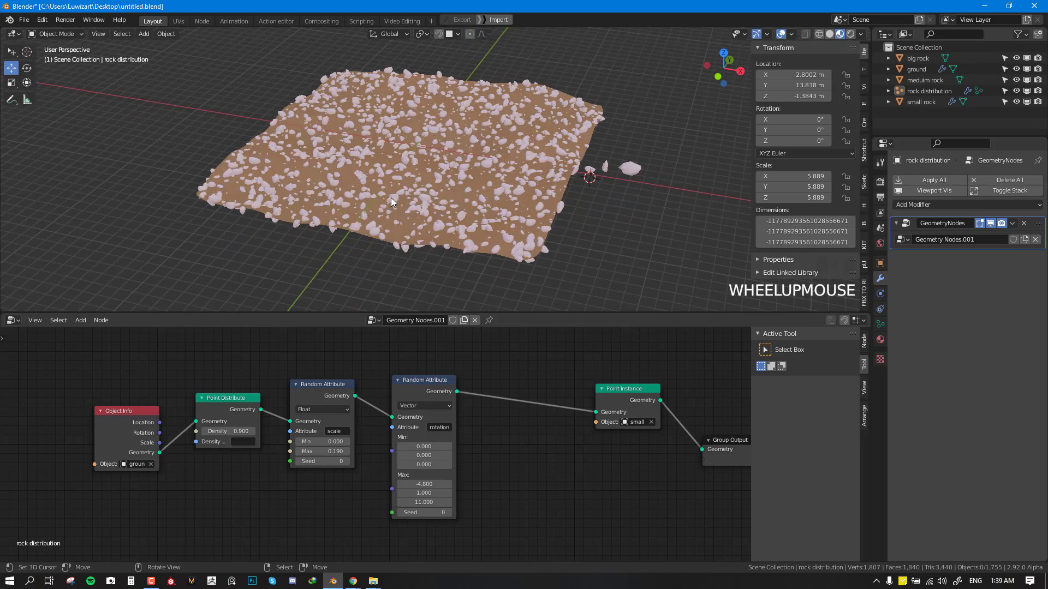
Select the ground and switch it to Weight Paint mode.
right_click(559, 191)
scroll(559, 191, "down", 2)
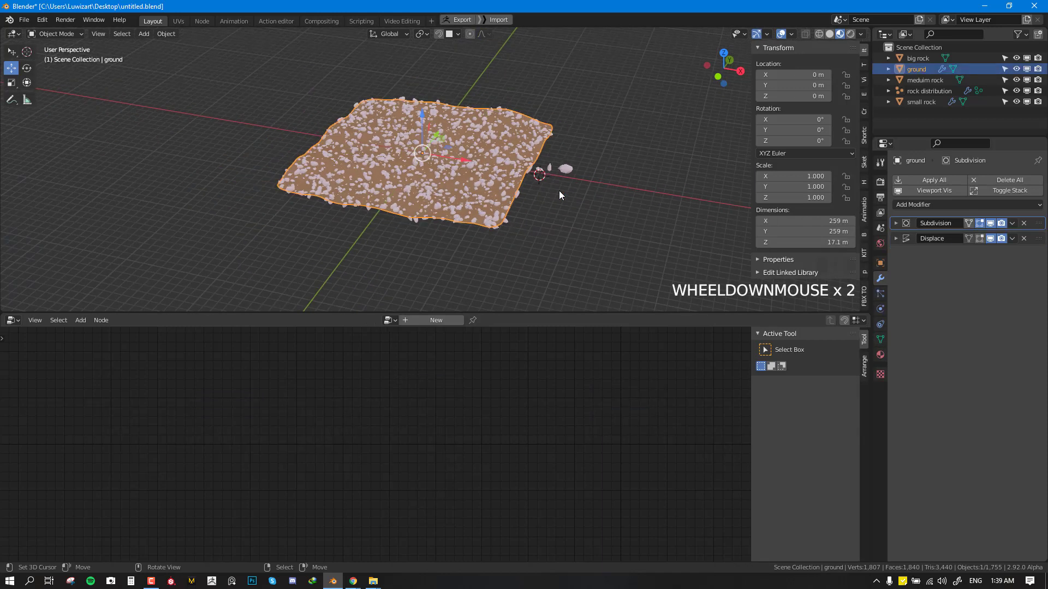
key("ctrl+Tab")
left_click(504, 169)
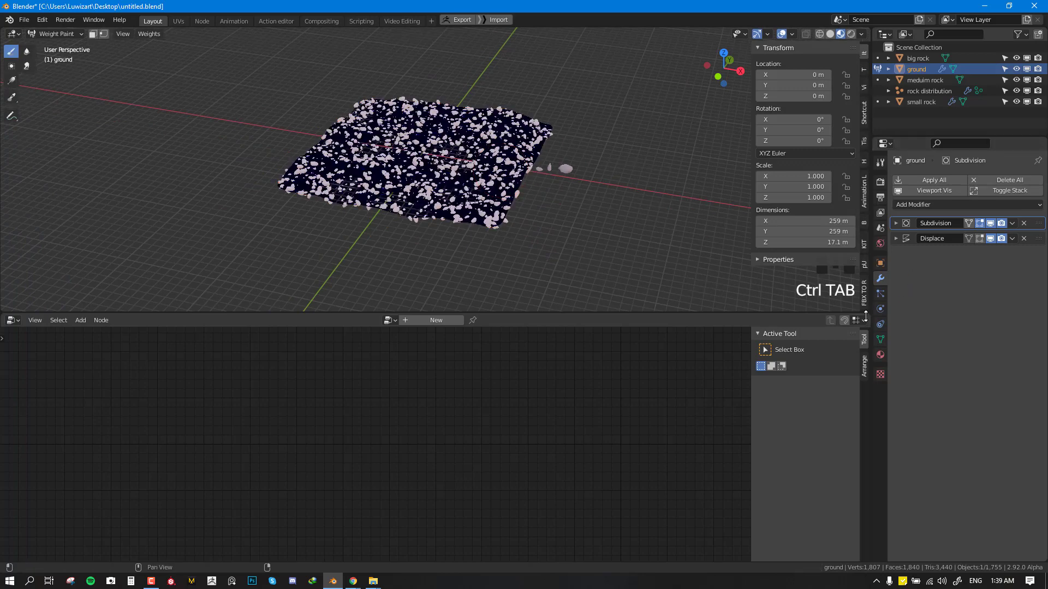
Add three vertex groups to the ground mesh.
left_click(880, 340)
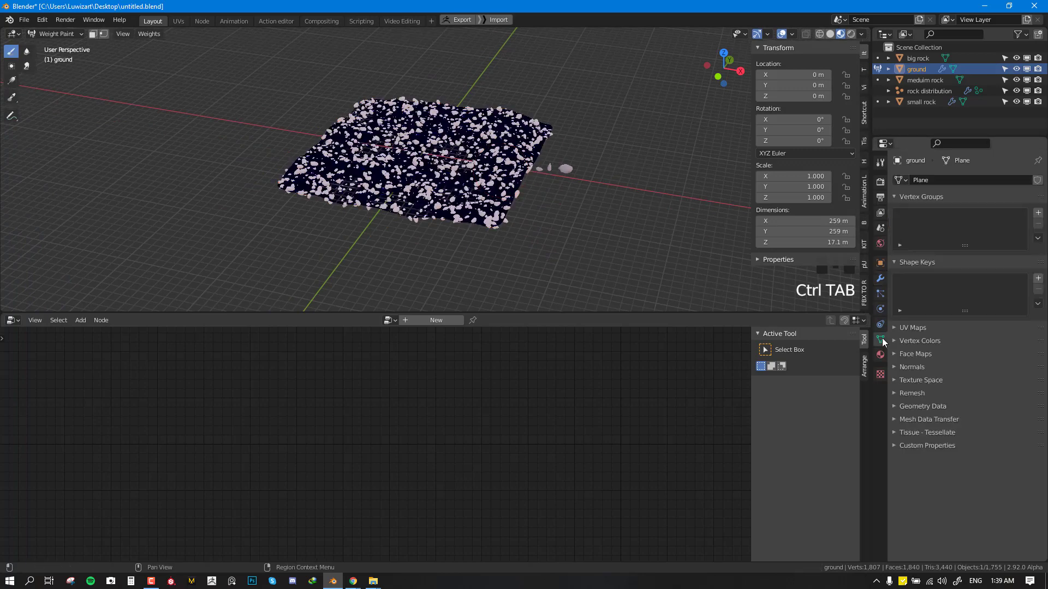
left_click(1038, 213)
left_click(1038, 213)
left_click(1038, 213)
Rename the ground's three vertex groups as small, meduim and large.
left_click(928, 218)
double_click(928, 216)
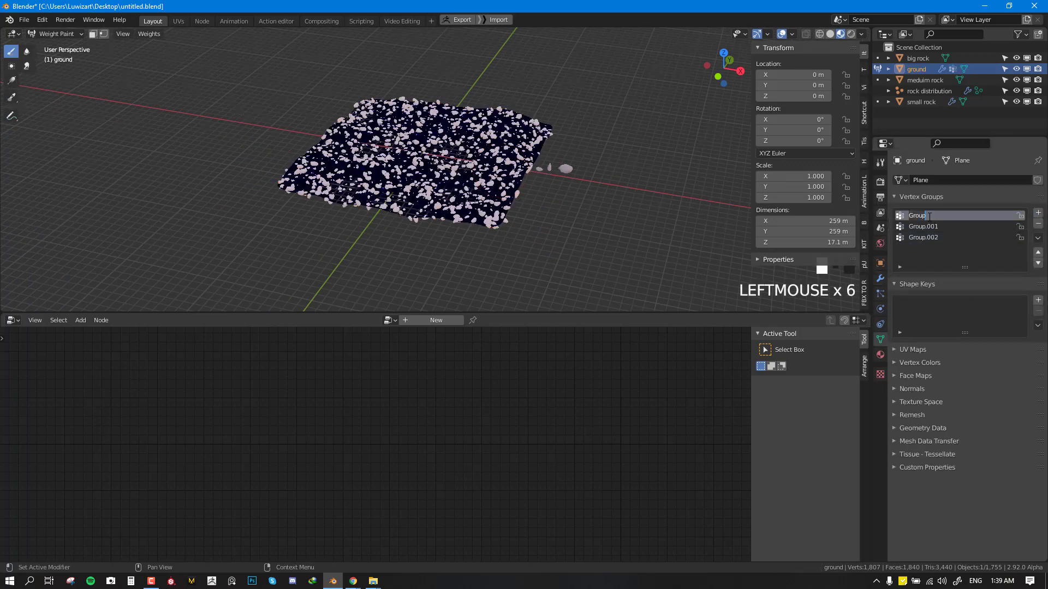
type("small")
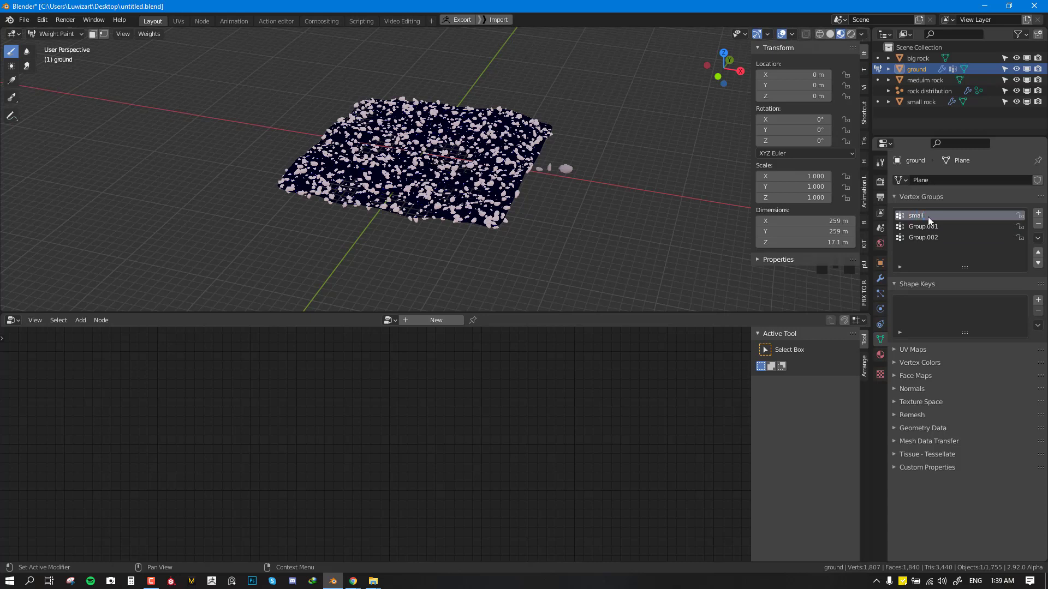
left_click(928, 220)
left_click(927, 225)
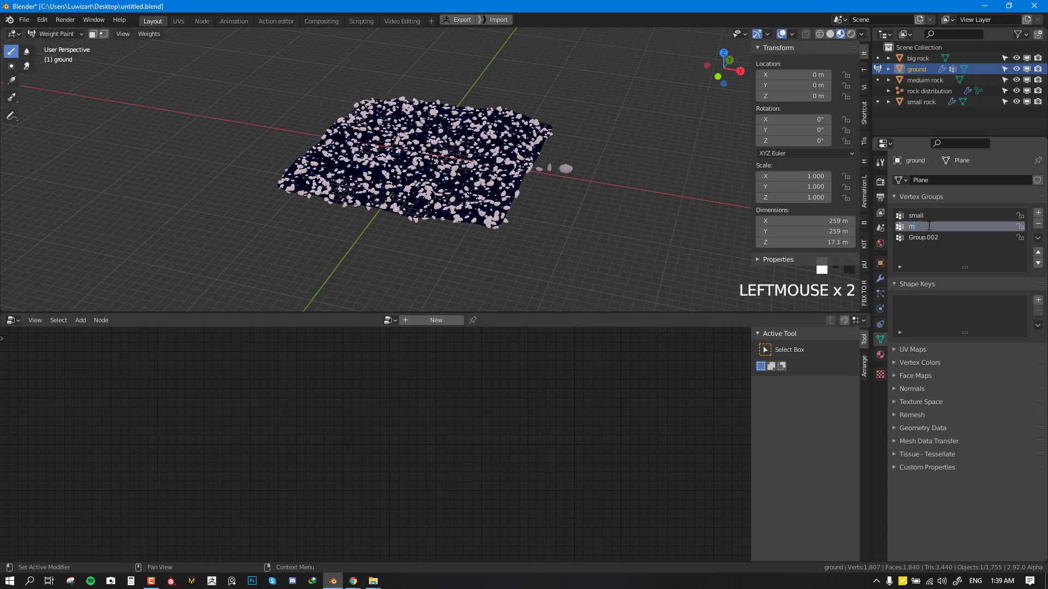
key("Return")
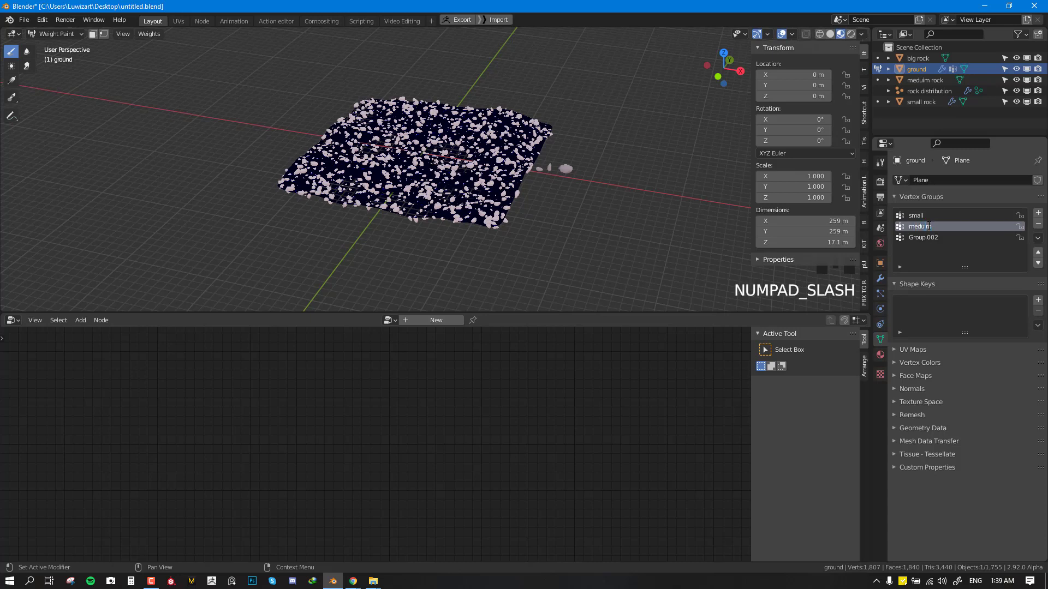
double_click(920, 238)
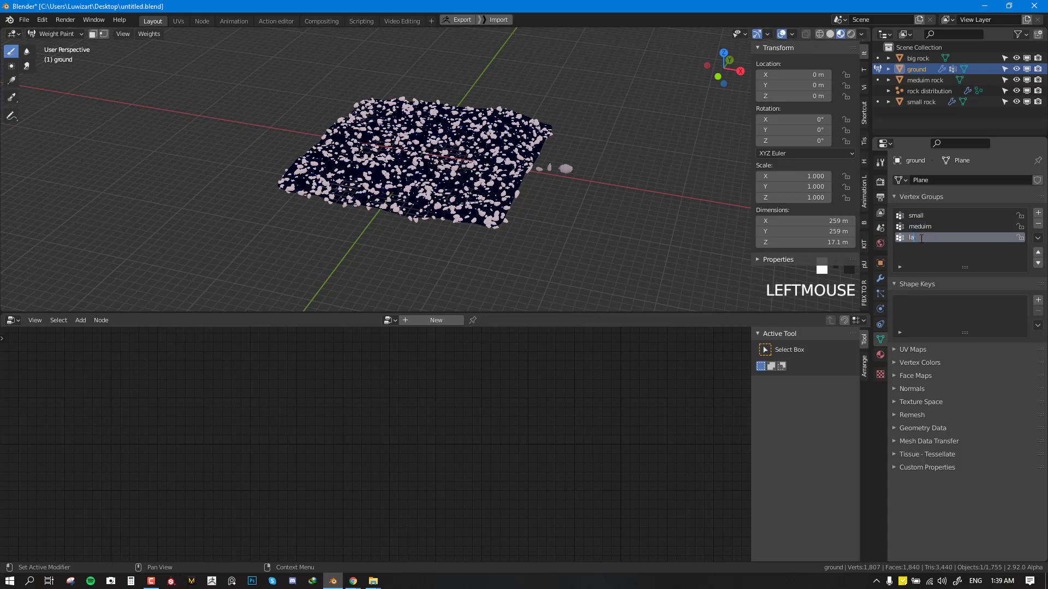
type("large")
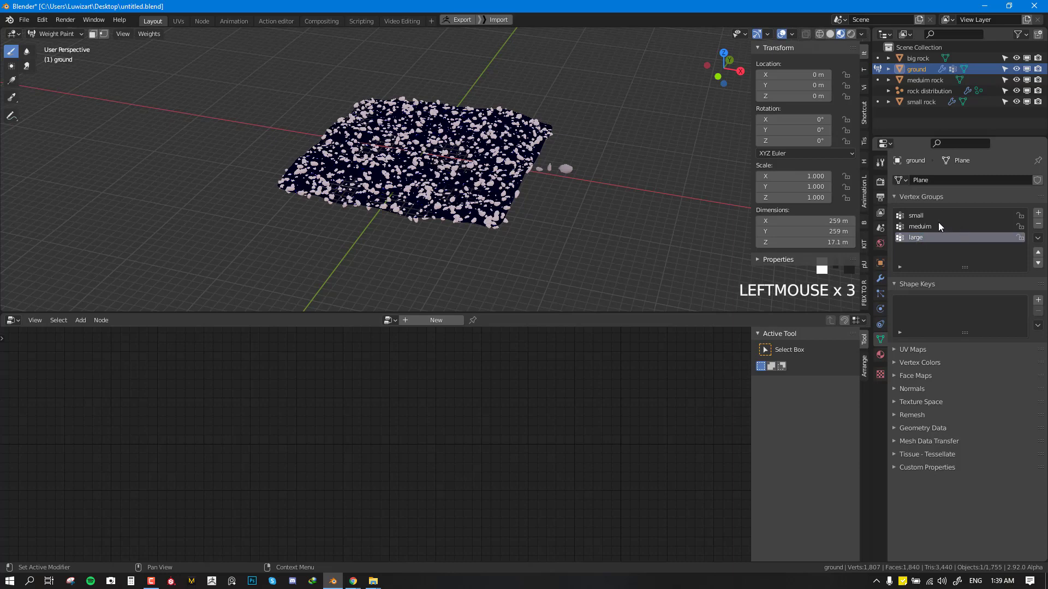
Make small the active vertex group and enlarge the weight brush radius to about 79.
left_click(938, 221)
left_click(933, 220)
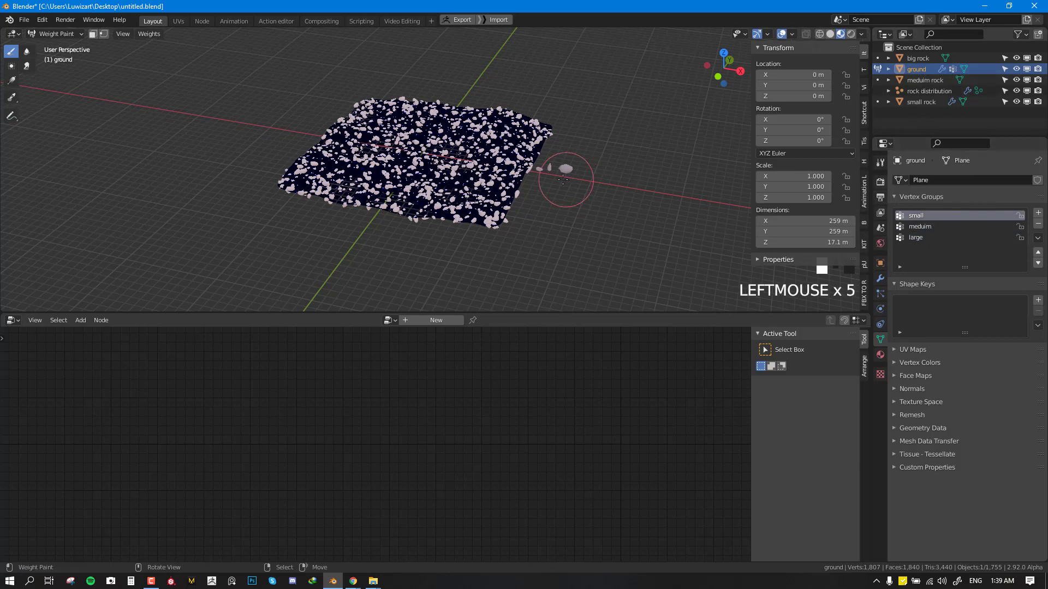
middle_click_drag(563, 179, 620, 185)
scroll(654, 188, "up", 2)
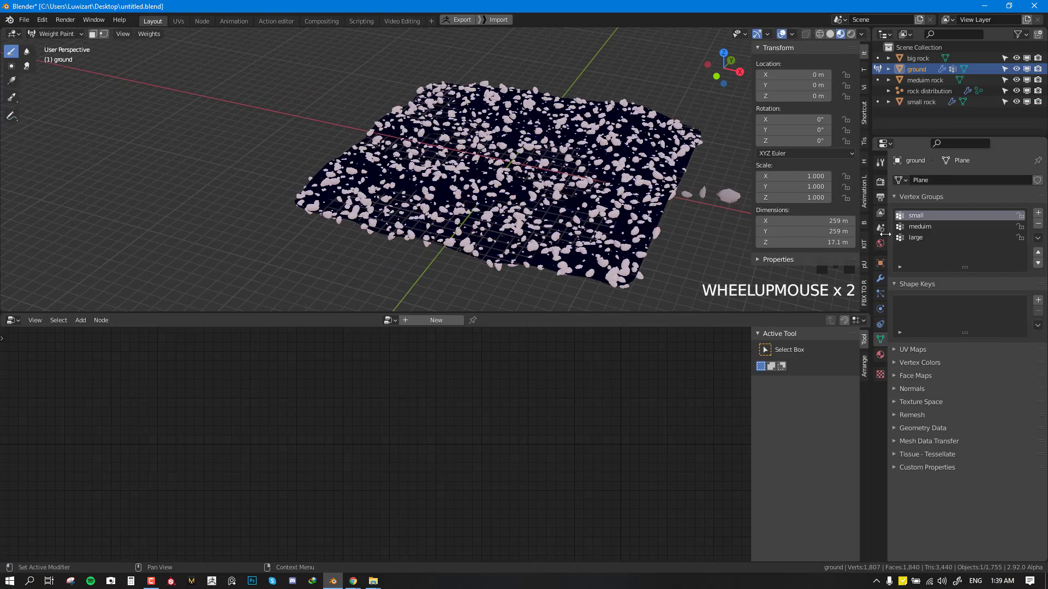
mouse_move(552, 197)
middle_mouse_down()
mouse_move(540, 199)
mouse_move(546, 180)
middle_mouse_up()
key("f")
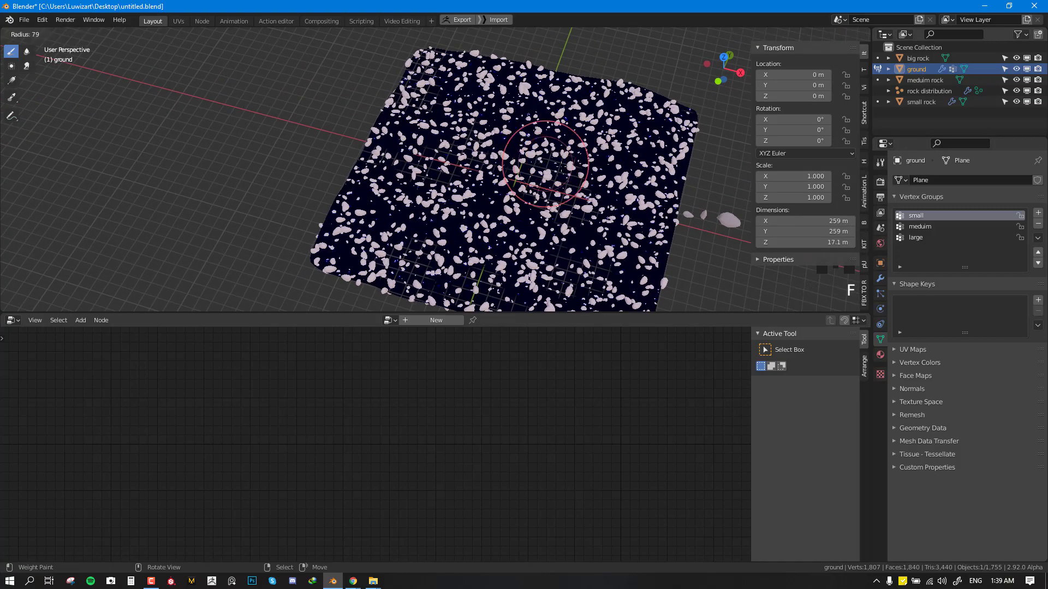
left_click(561, 167)
Paint weights for the small vertex group in a rough closed loop over the middle of the ground.
mouse_move(562, 162)
left_mouse_down()
mouse_move(554, 157)
mouse_move(581, 175)
mouse_move(567, 183)
left_mouse_up()
mouse_move(431, 158)
left_mouse_down()
mouse_move(445, 115)
mouse_move(432, 143)
mouse_move(448, 205)
left_mouse_up()
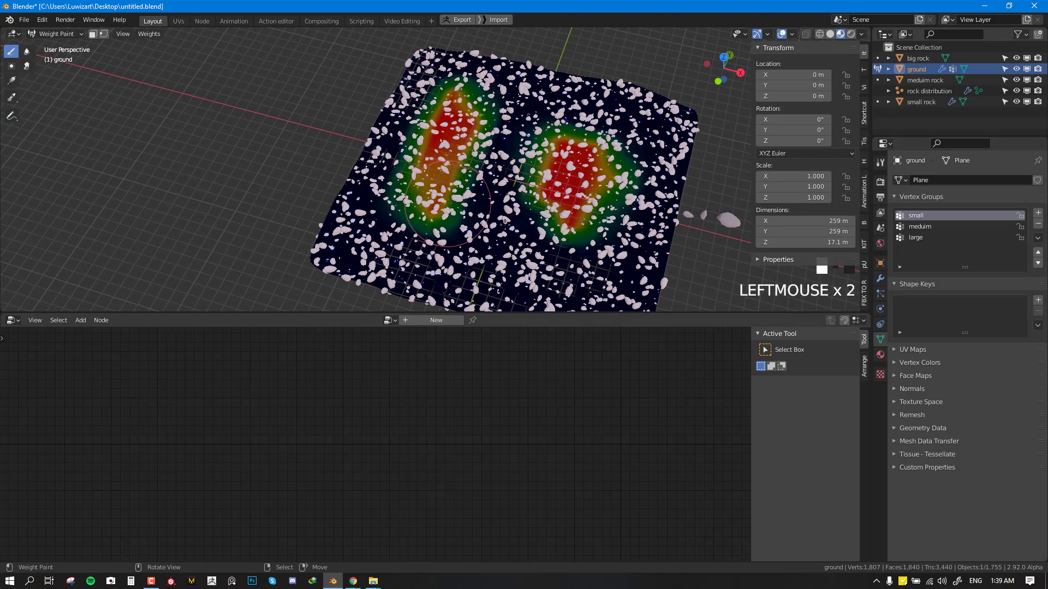
mouse_move(505, 222)
left_mouse_down()
mouse_move(500, 247)
mouse_move(519, 213)
mouse_move(409, 221)
mouse_move(569, 281)
left_mouse_up()
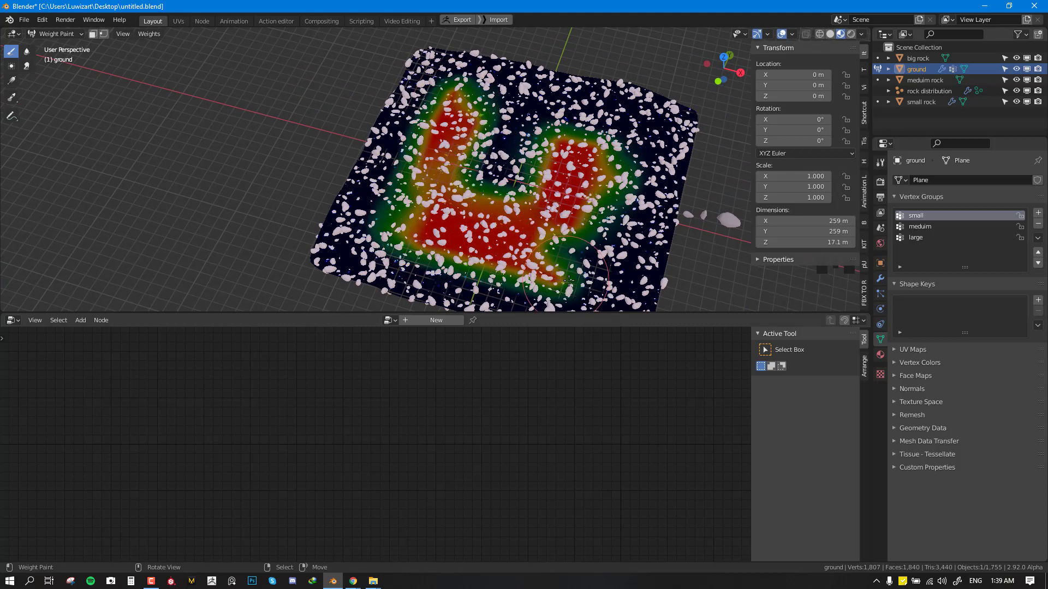
scroll(569, 280, "down", 3)
scroll(567, 262, "up", 3)
middle_click_drag(568, 262, 555, 170)
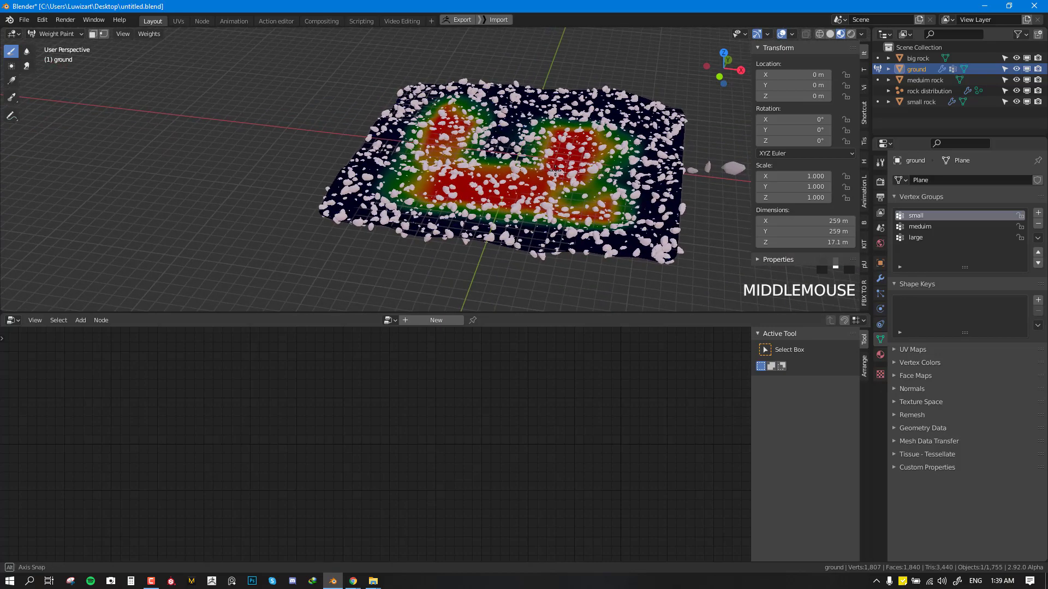
mouse_move(555, 169)
left_mouse_down()
mouse_move(617, 191)
mouse_move(568, 153)
mouse_move(492, 121)
left_mouse_up()
middle_click_drag(491, 121, 515, 154)
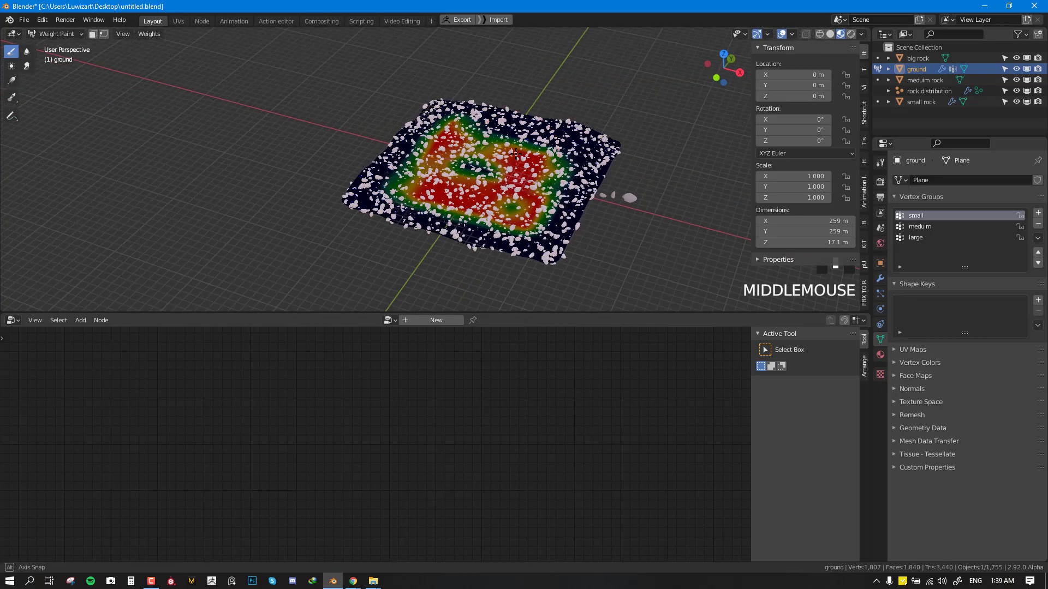
Return to Object Mode and select the rock distribution object.
key("ctrl+Tab")
scroll(515, 185, "up", 4)
key("alt+a")
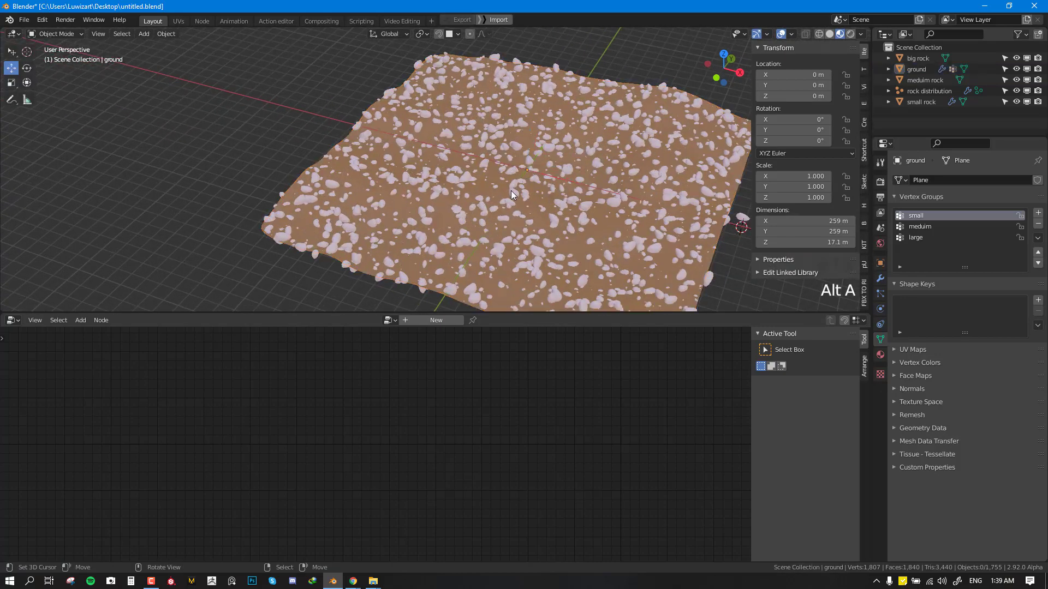
right_click(510, 190)
mouse_move(531, 212)
middle_mouse_down()
mouse_move(493, 176)
mouse_move(575, 172)
mouse_move(524, 197)
middle_mouse_up()
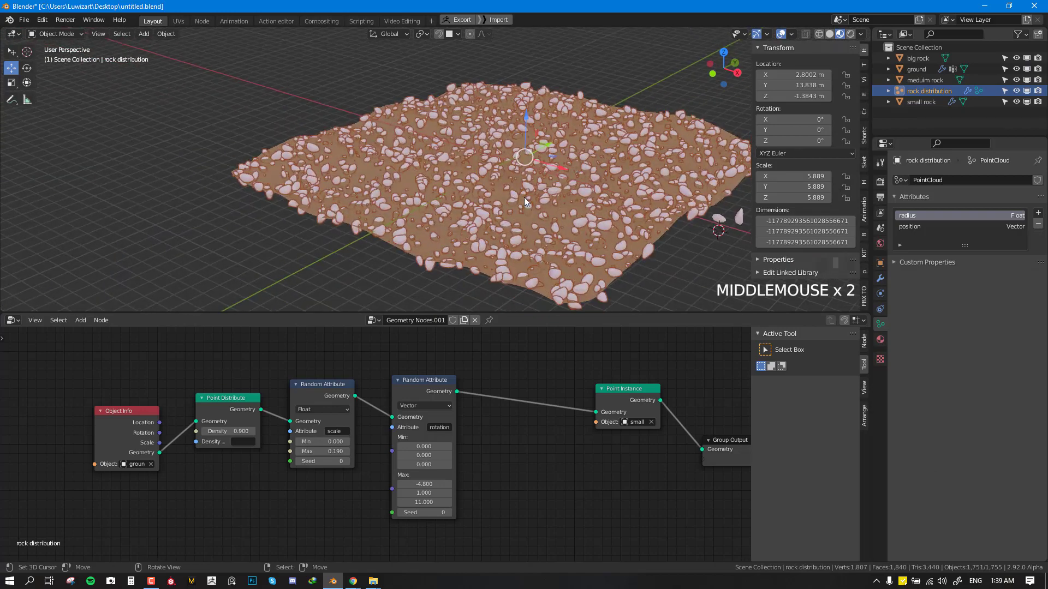
key("g")
right_click(559, 149)
Set the Point Distribute node's density attribute to small.
middle_click_drag(245, 444, 301, 431)
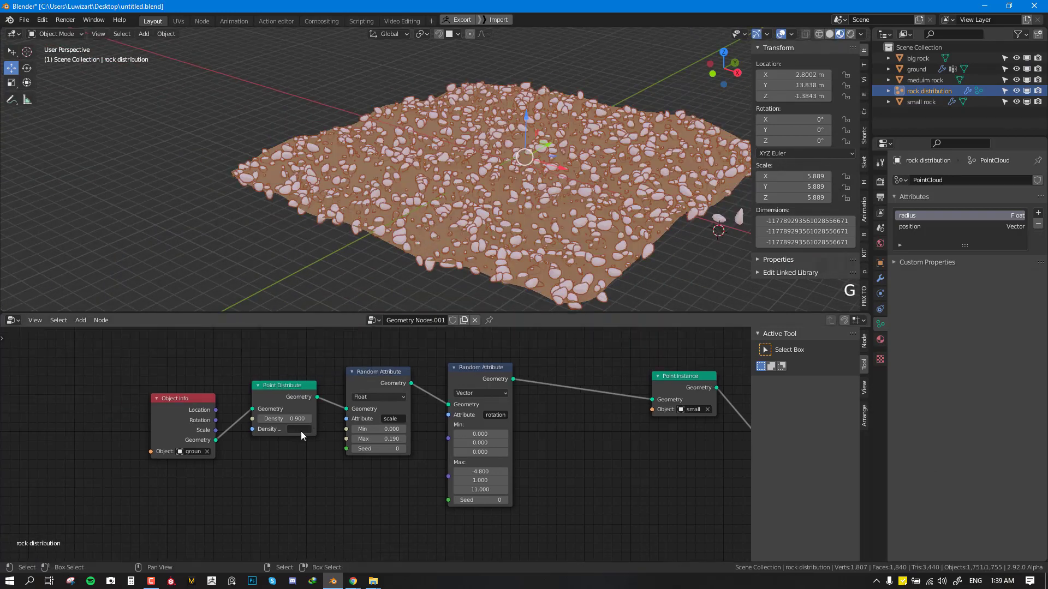
left_click_drag(273, 388, 268, 387)
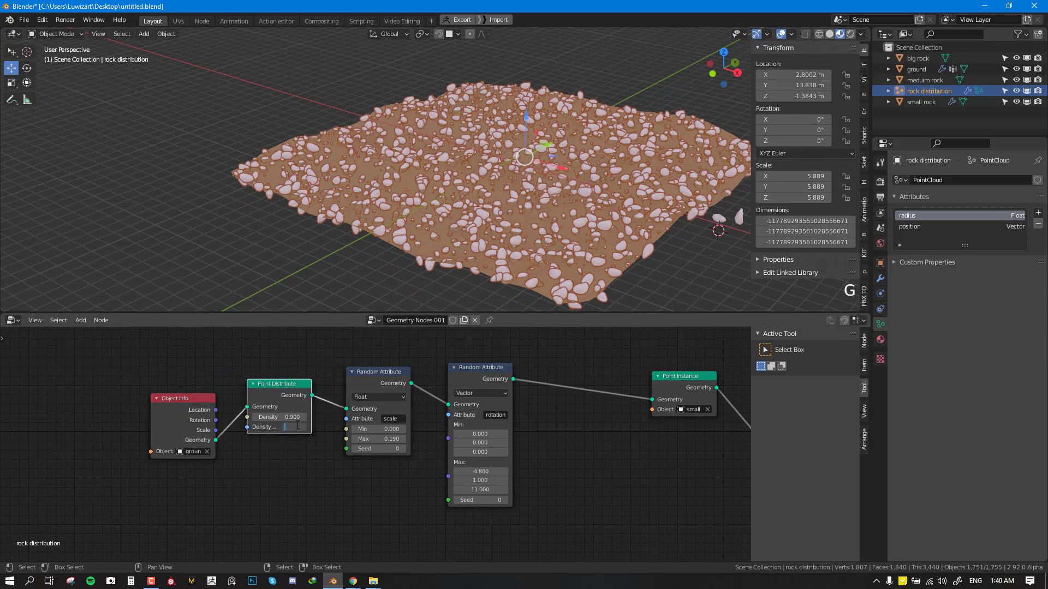
key("Return")
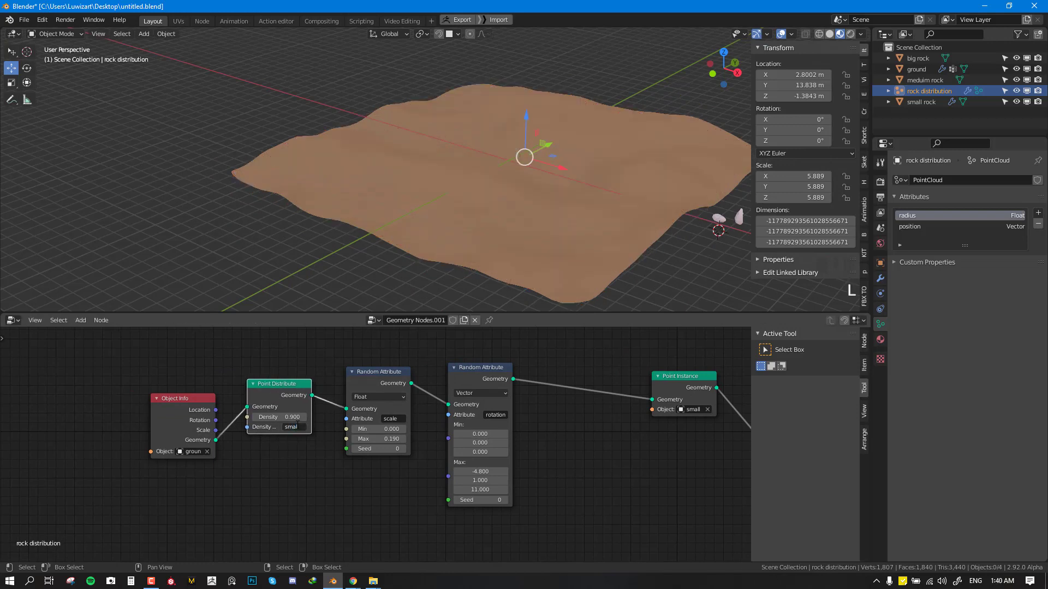
middle_click_drag(446, 186, 424, 230)
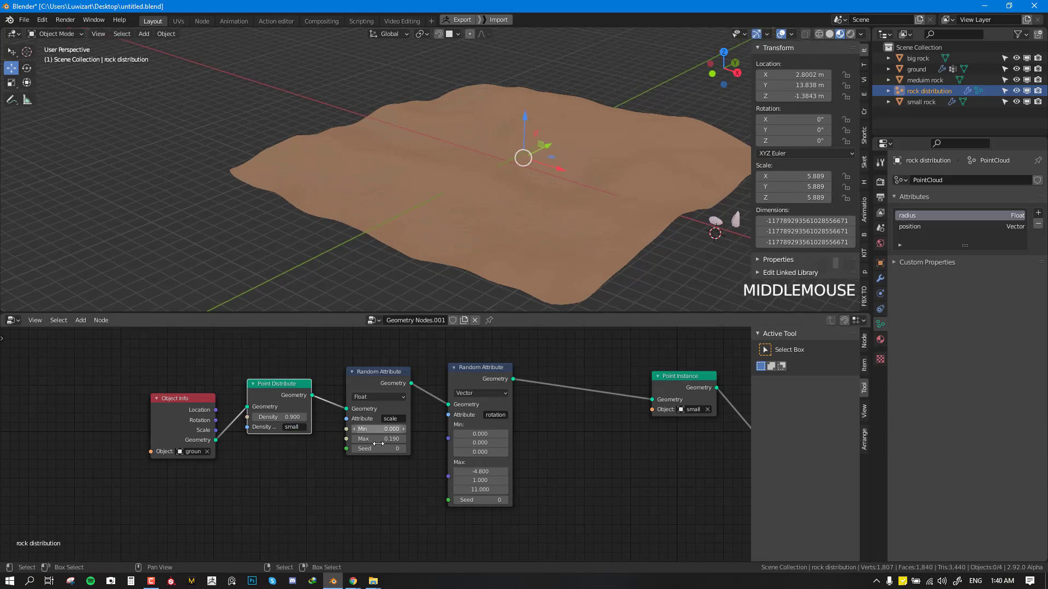
Select the ground and inspect the scene in wireframe and solid display for the rock instances.
key("shift+z")
key("shift+z")
key("shift+z")
right_click(476, 250)
key("shift+z")
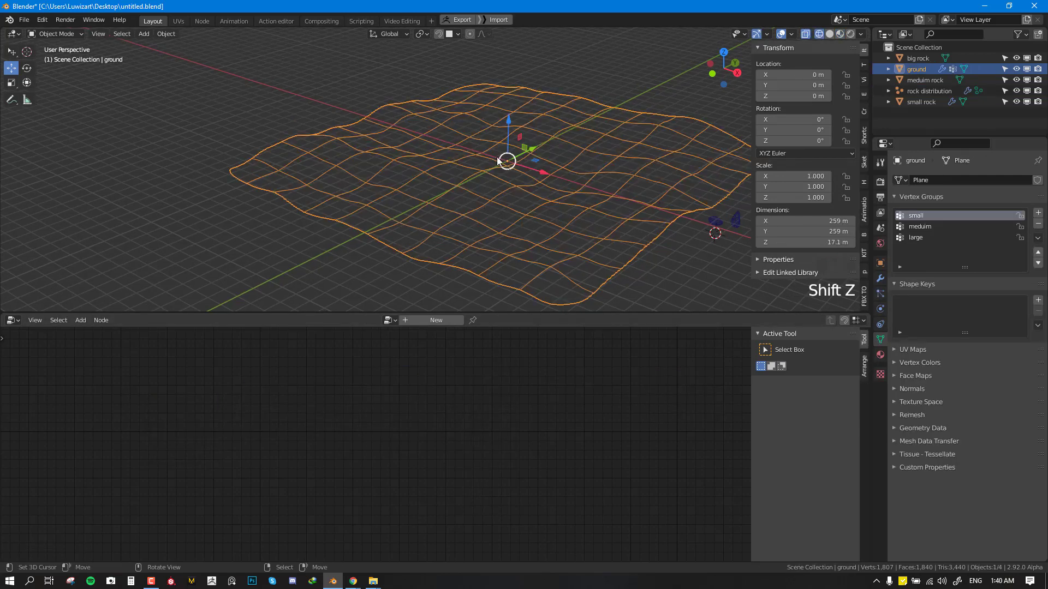
right_click(508, 162)
right_click(508, 162)
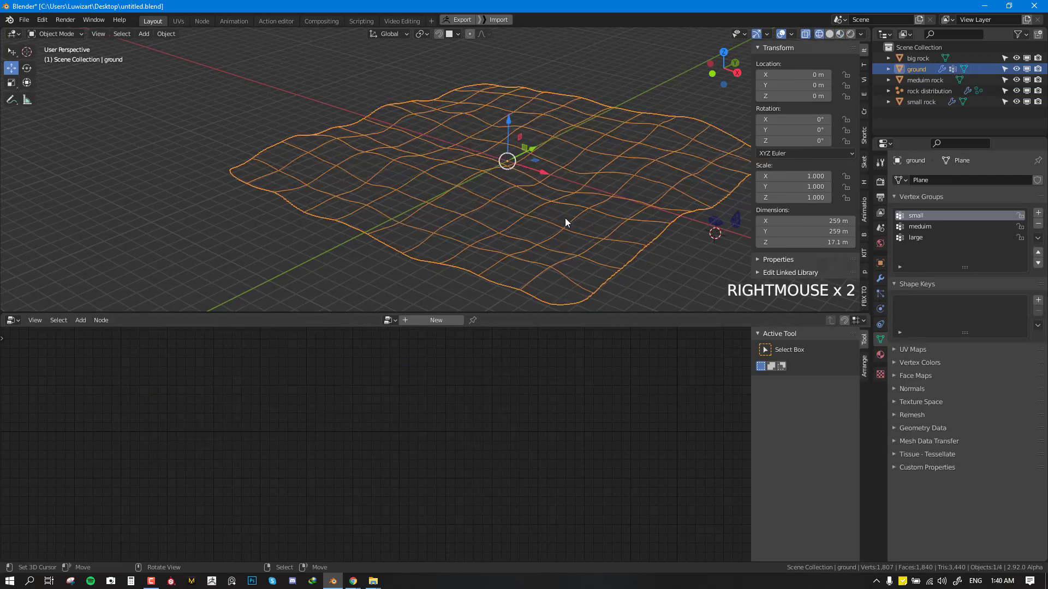
right_click(540, 229)
right_click(459, 247)
middle_click_drag(355, 274, 521, 174)
key("shift+z")
key("shift+z")
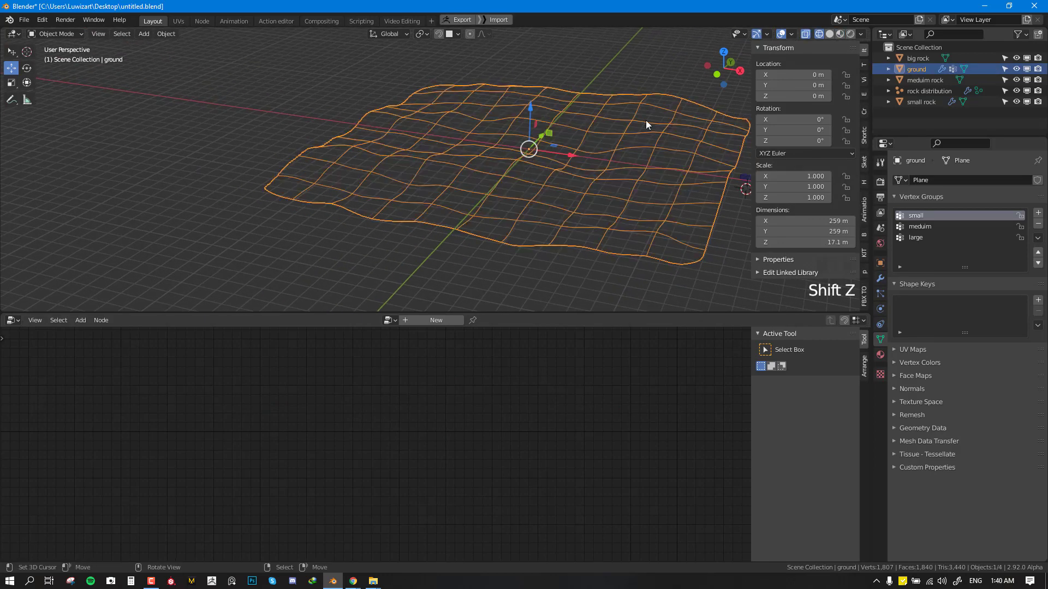
Clear the Point Distribute node's density attribute on the rock distribution object, and check the ground in shaded display.
left_click(929, 91)
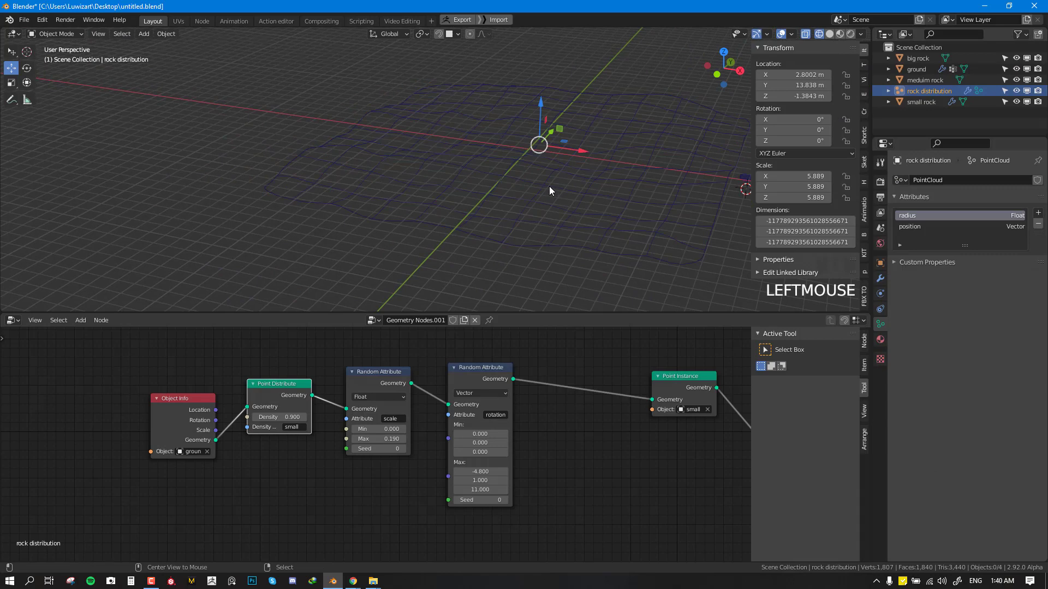
key("KP_Divide")
key("KP_Divide")
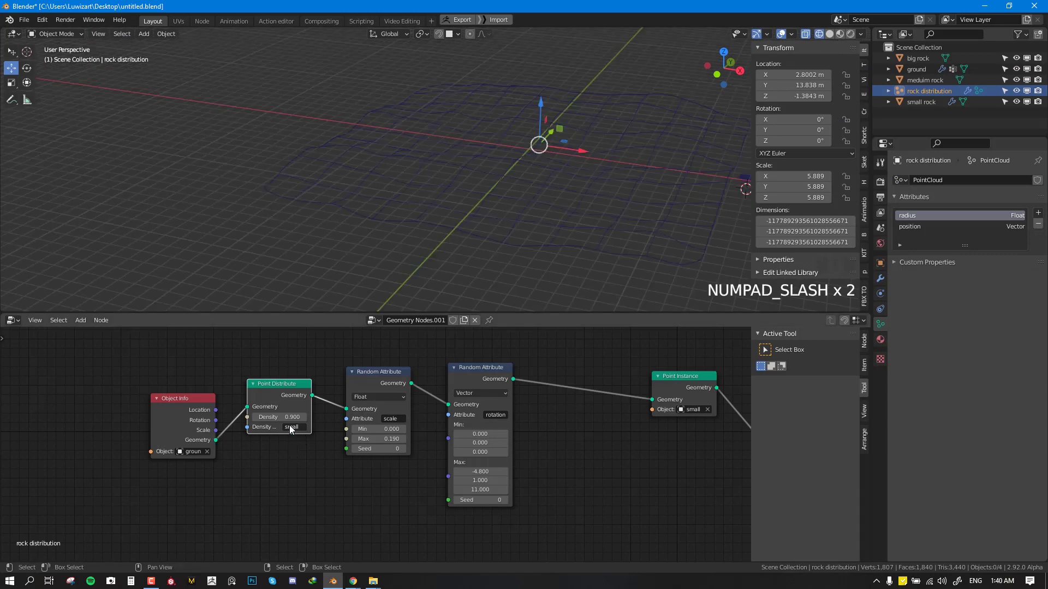
left_click_drag(182, 409, 153, 405)
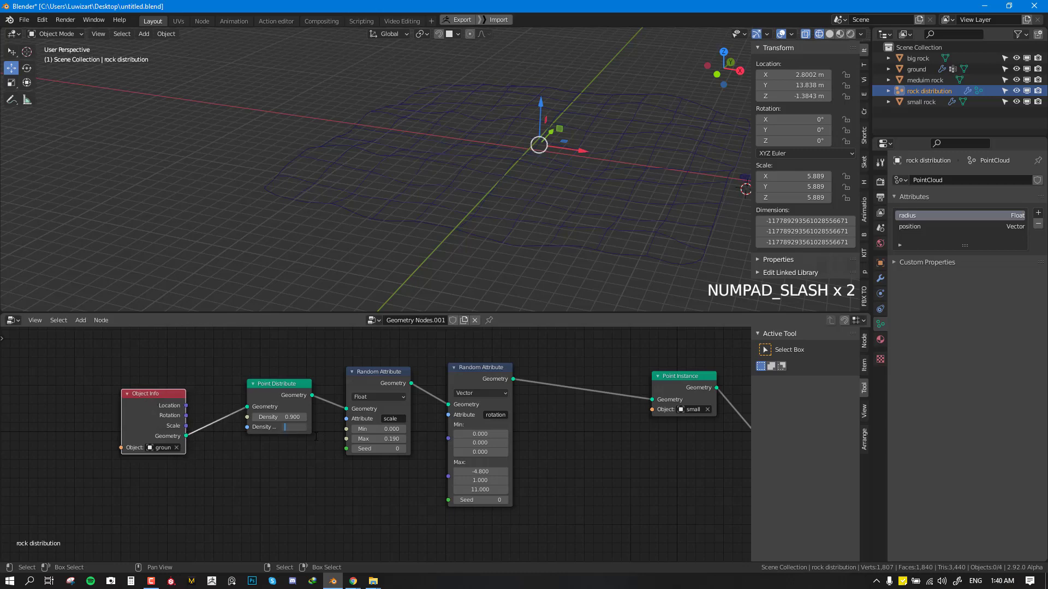
left_click(432, 222)
right_click(432, 222)
key("shift+z")
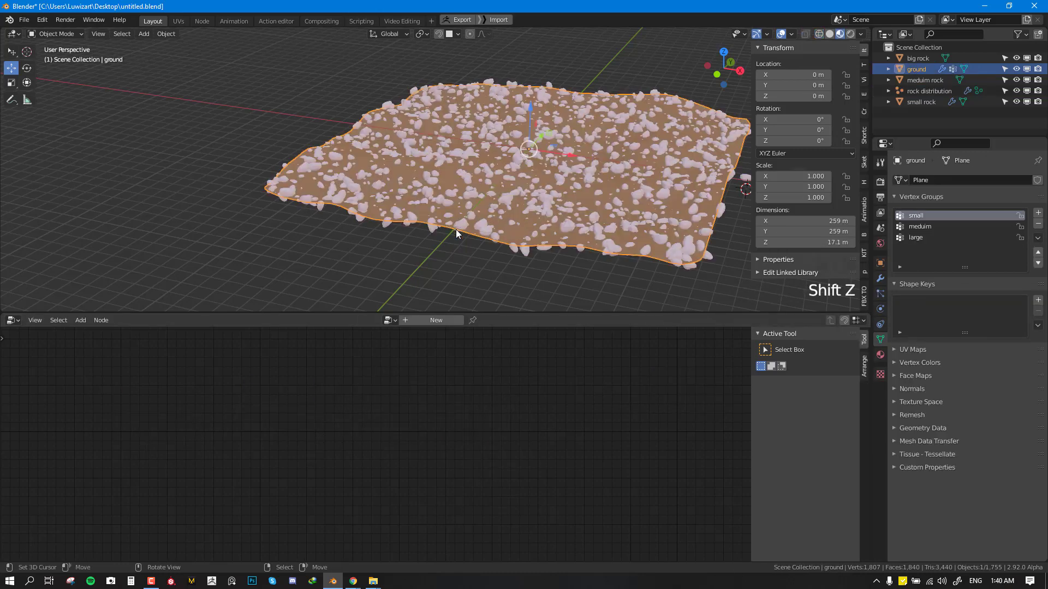
right_click(456, 234)
right_click(527, 244)
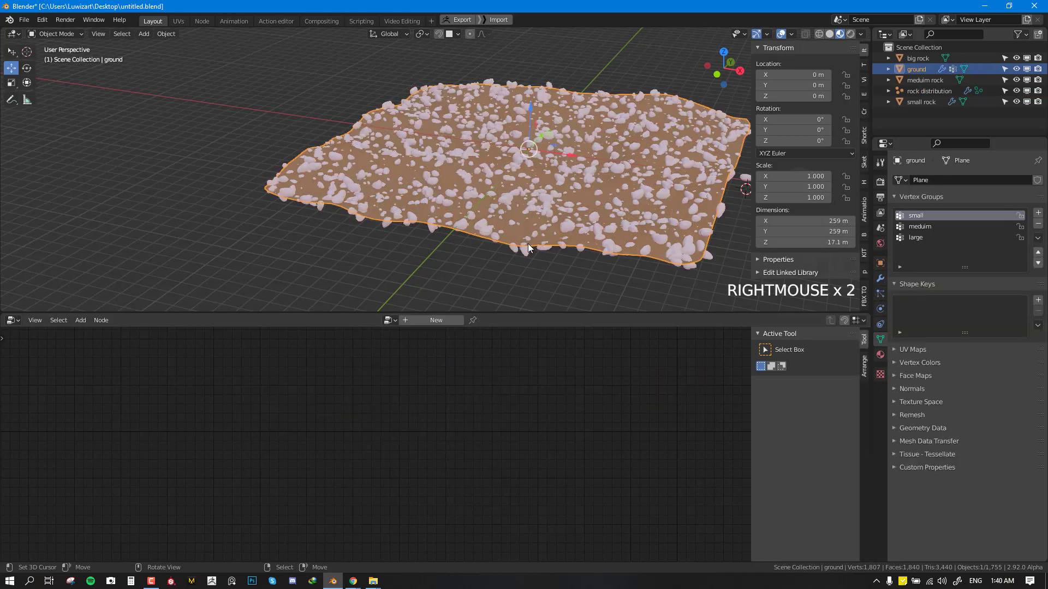
Inspect the small vertex group's weights on the ground in Weight Paint mode and return to Object Mode.
key("ctrl+Tab")
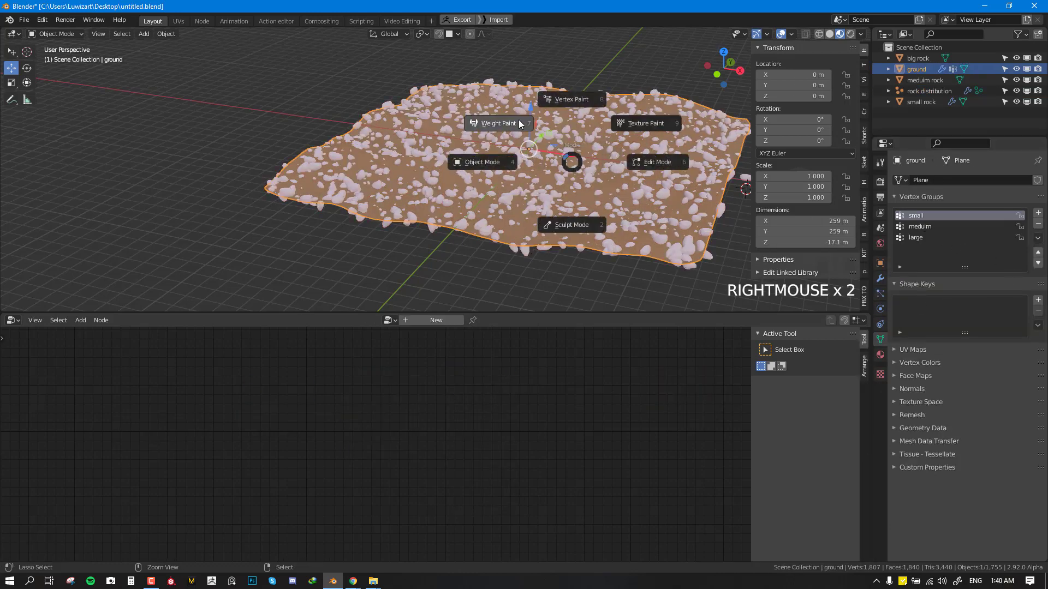
left_click(521, 124)
middle_click_drag(565, 105, 566, 118)
left_click(910, 211)
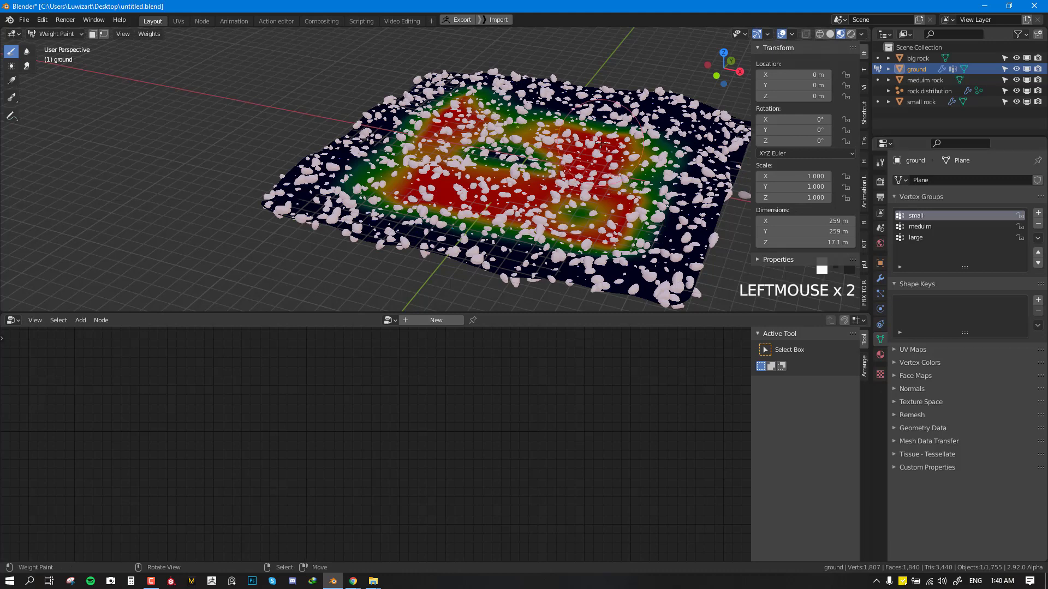
key("q")
left_click(583, 155)
key("ctrl+Tab")
left_click(537, 157)
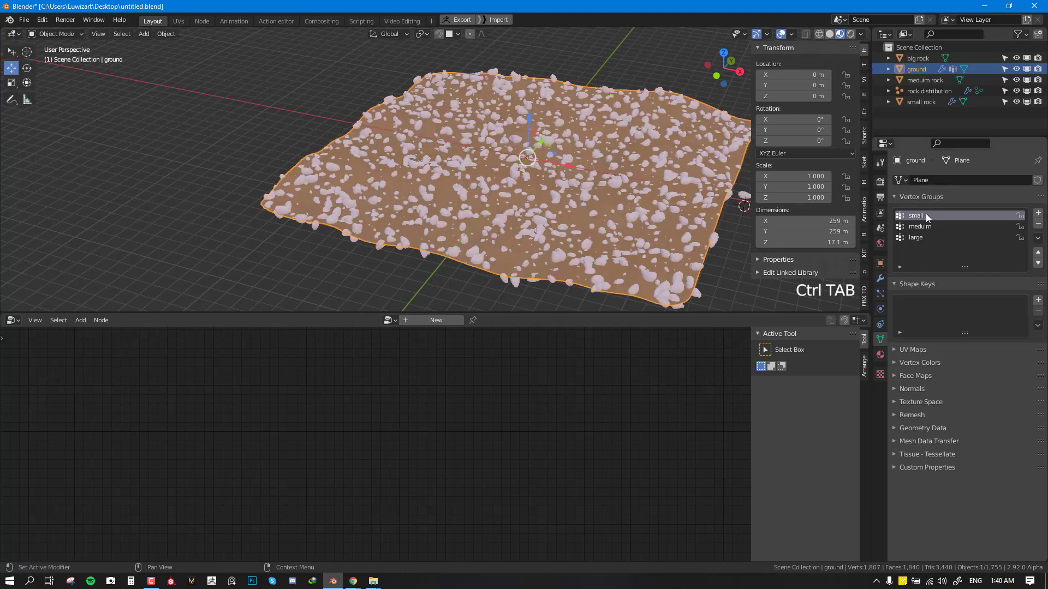
Check the vertex group's name on the ground, and enter small as the Point Distribute density attribute on the rock distribution object.
double_click(926, 216)
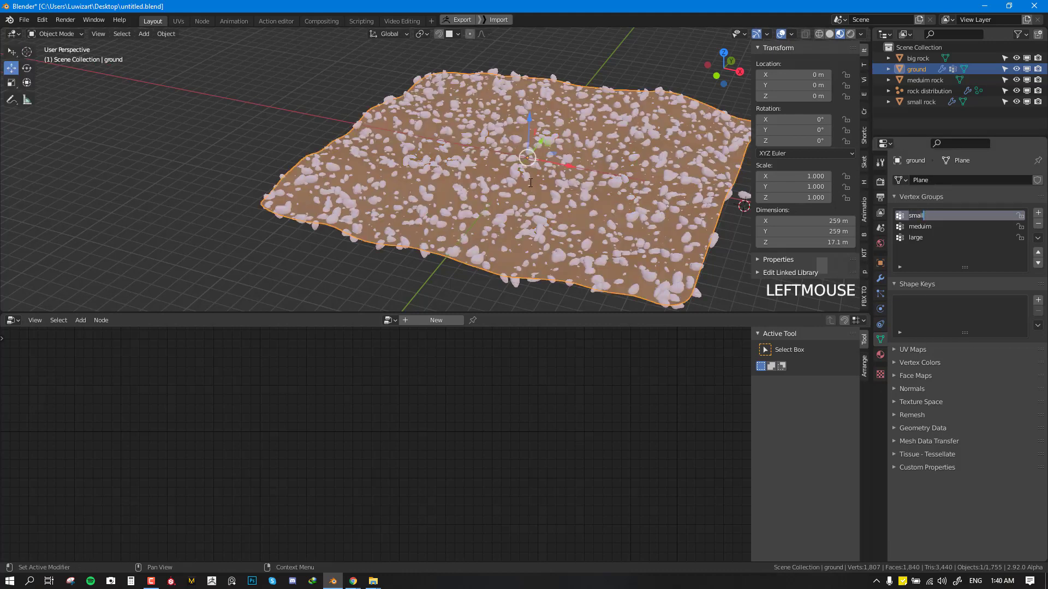
key("shift+z")
key("shift+z")
key("g")
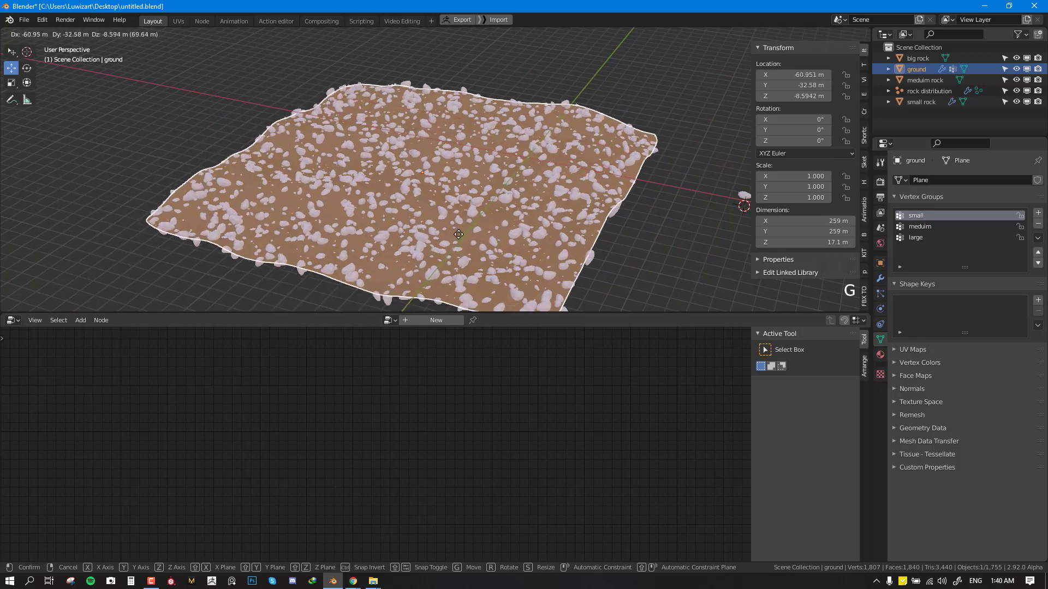
right_click(305, 280)
right_click(529, 220)
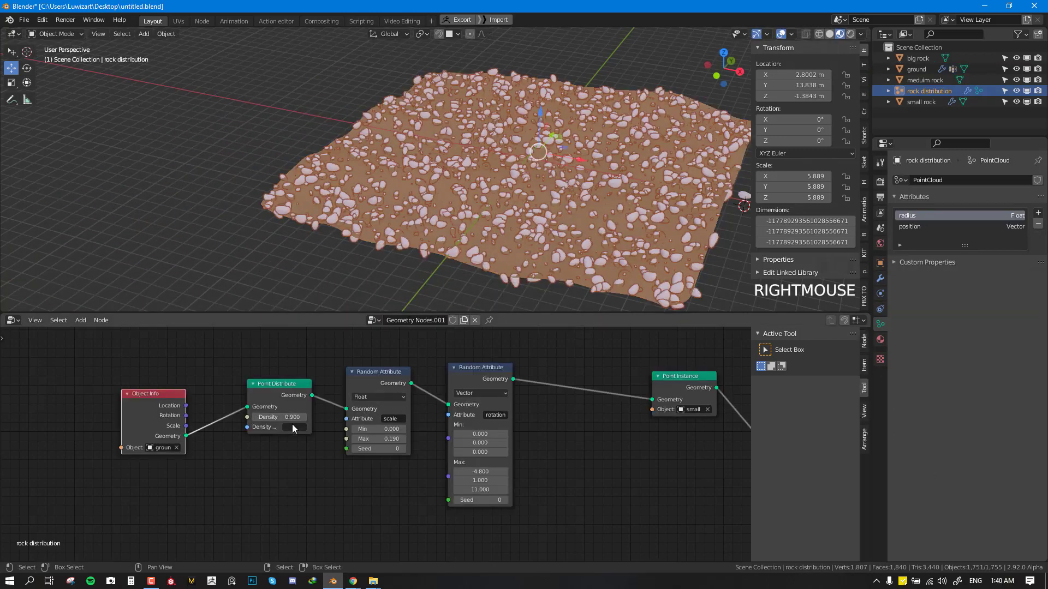
key("Return")
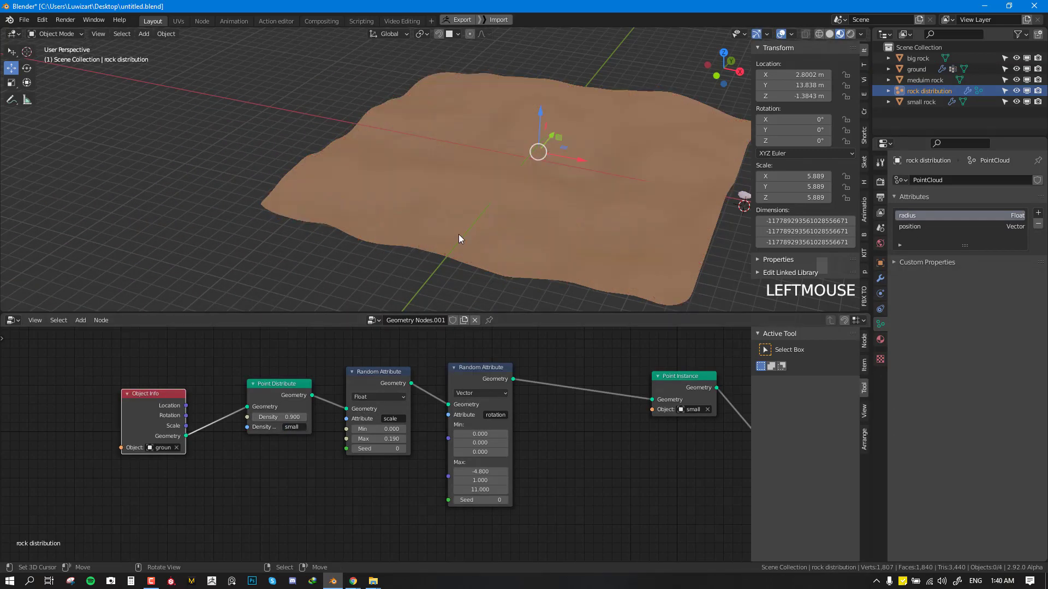
Link Point Distribute directly to Point Instance in the rock distribution nodes, bypassing both Random Attribute nodes and moving the scale one aside.
right_click(474, 224)
right_click(530, 155)
right_click(569, 191)
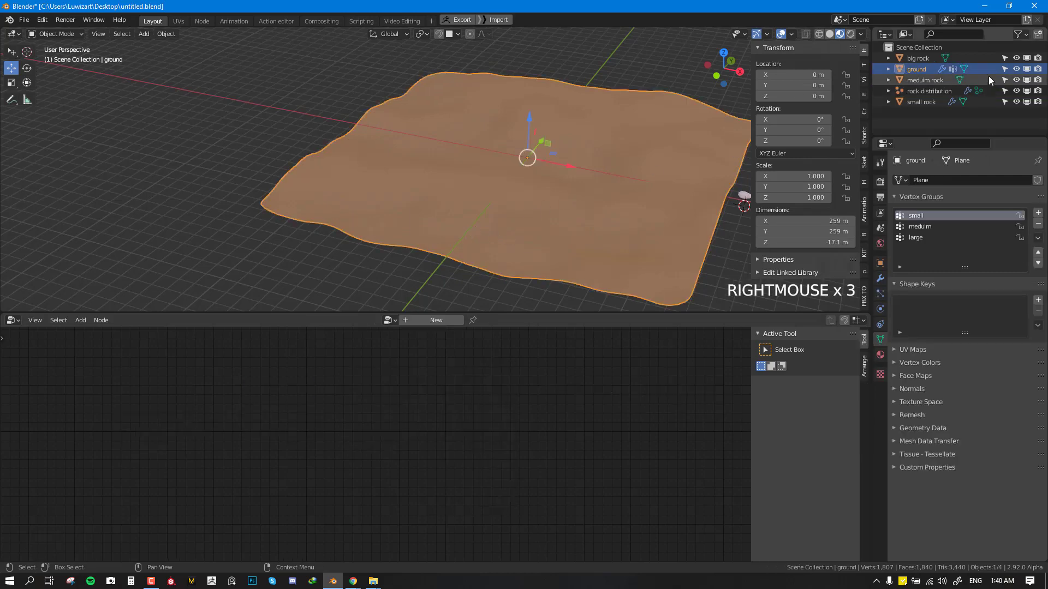
left_click(947, 91)
middle_click_drag(461, 392, 470, 369)
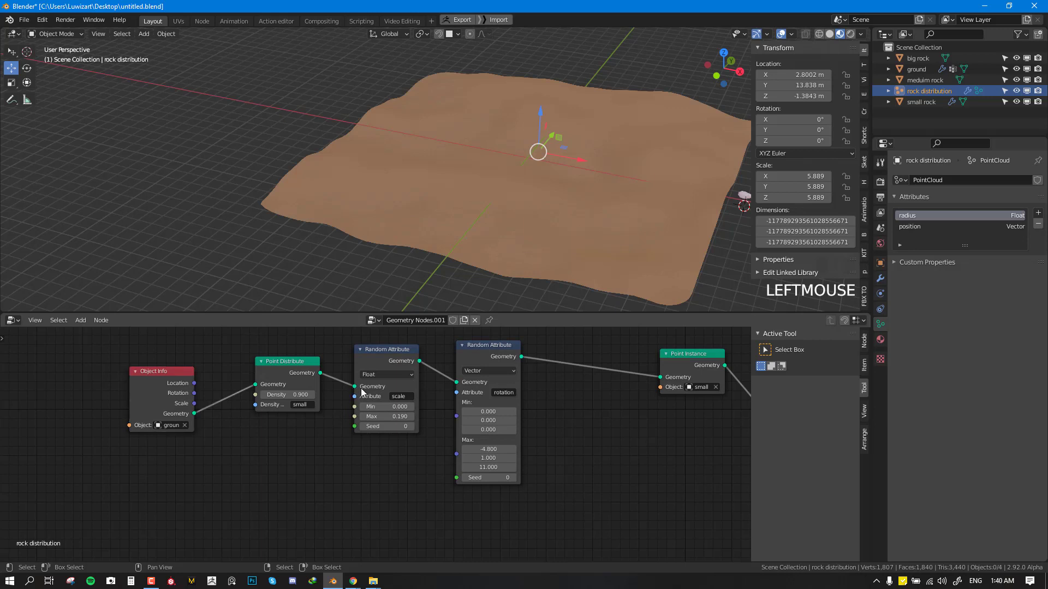
left_click_drag(356, 387, 463, 388)
left_click_drag(391, 357, 380, 464)
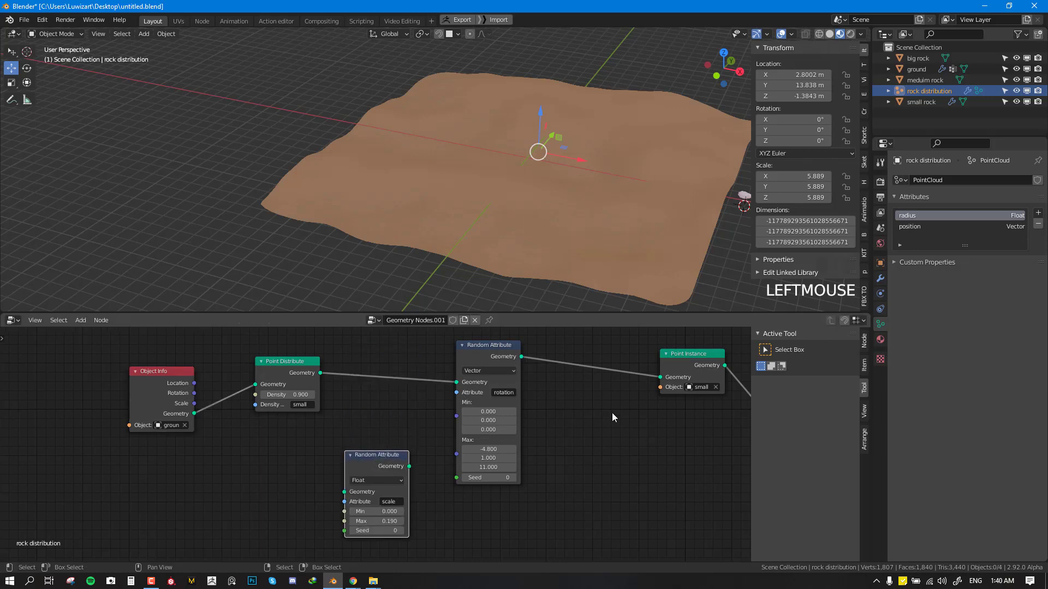
scroll(613, 411, "down", 3)
middle_click_drag(613, 411, 548, 413)
left_click_drag(374, 396, 477, 370)
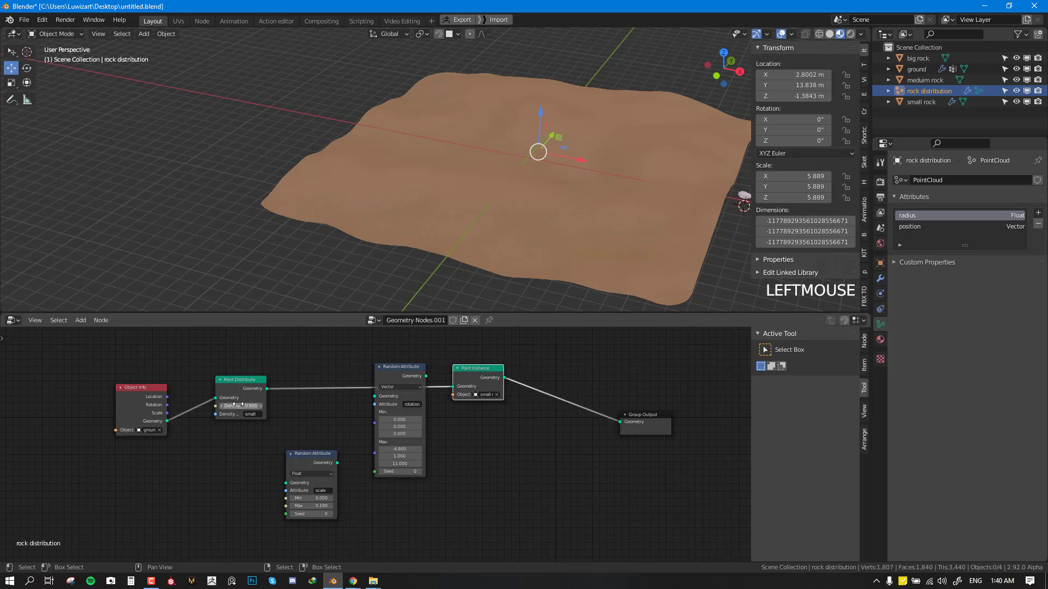
Set the Point Distribute density to 0.000 and move the Object Info node farther away from it.
left_click_drag(239, 404, 271, 404)
left_click_drag(131, 421, 94, 419)
left_click(110, 428)
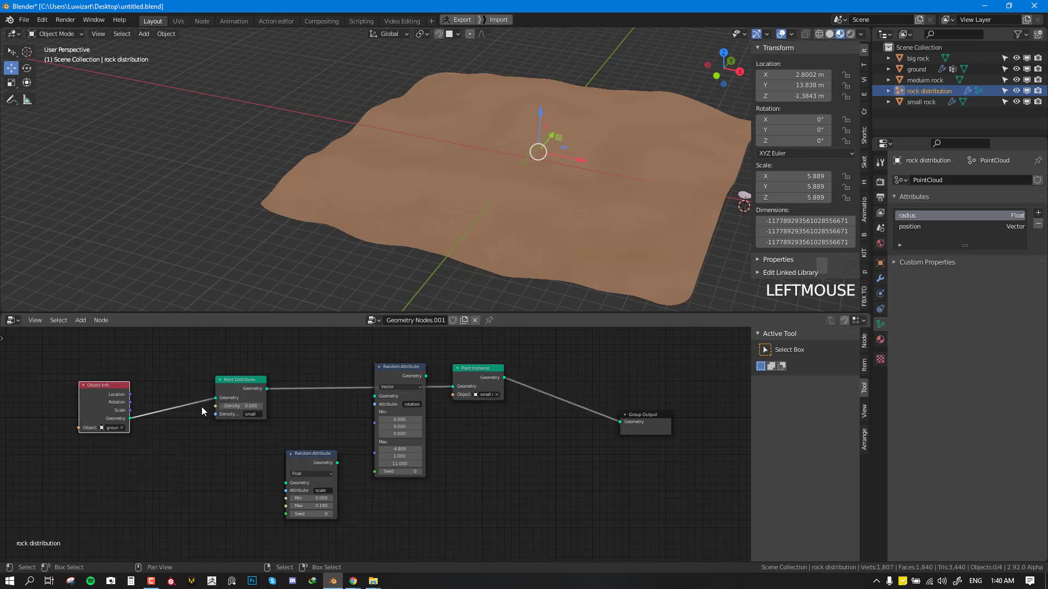
Compare the ground in different display modes, check its painted weights in Weight Paint mode, and return to Object Mode.
right_click(521, 163)
key("shift+z")
key("shift+z")
key("shift+z")
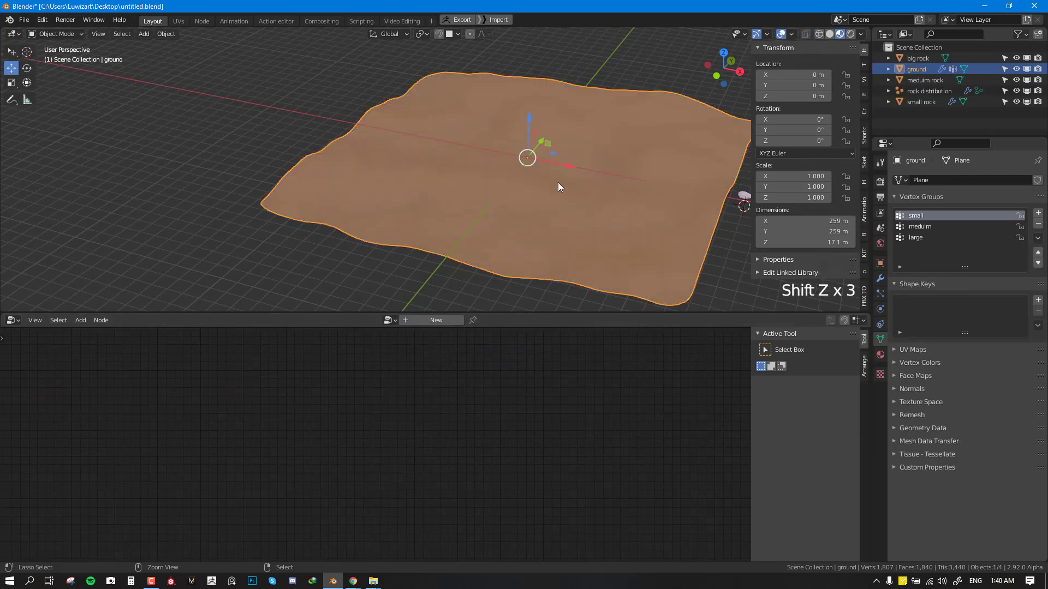
key("ctrl+Tab")
left_click(489, 143)
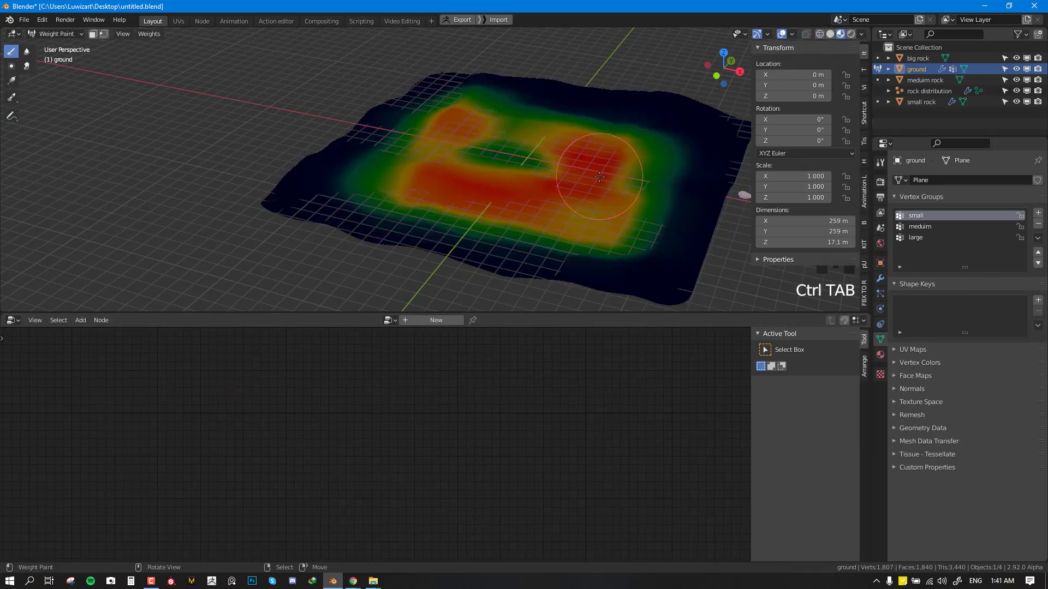
key("ctrl+Tab")
left_click(473, 174)
Rename the ground's small vertex group to 12.
double_click(925, 214)
type("12")
left_click(551, 144)
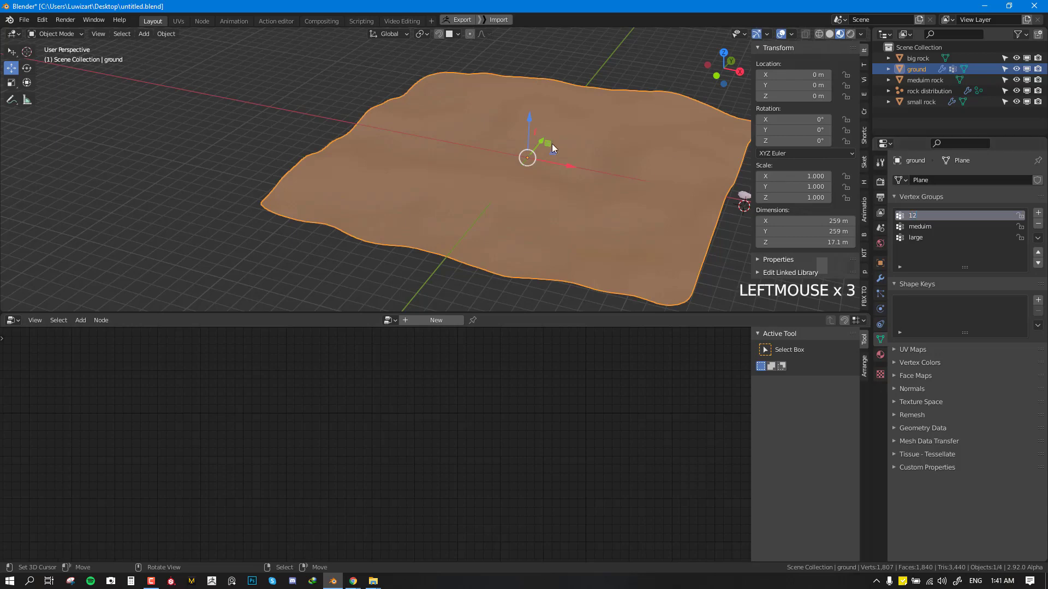
right_click(550, 146)
right_click(579, 235)
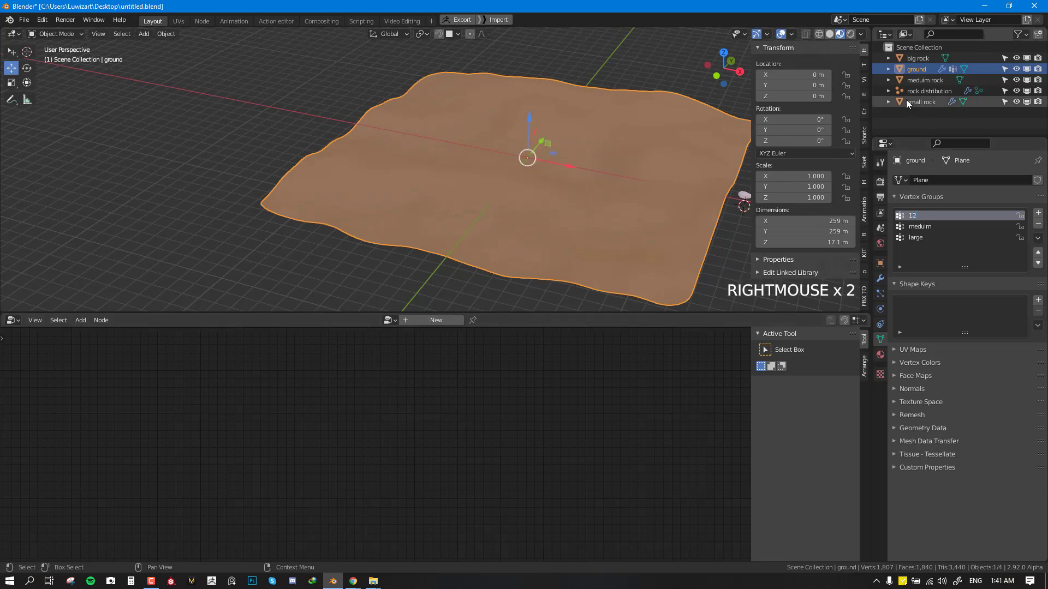
Set the Point Distribute node's density attribute to 12 on the rock distribution object, and check the scene for rock instances.
left_click(923, 91)
scroll(443, 392, "up", 2)
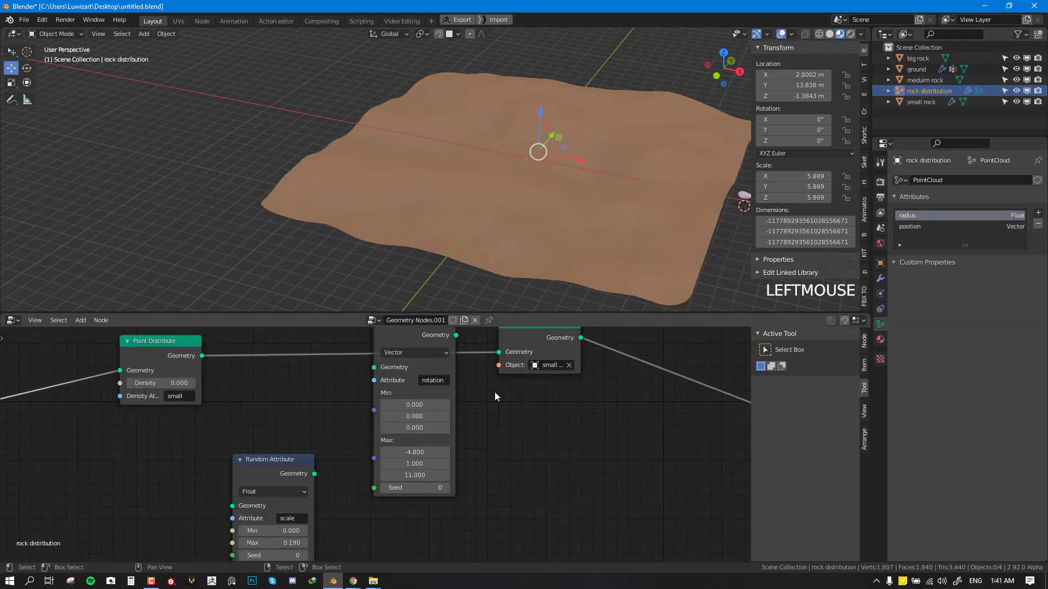
middle_click_drag(256, 464, 357, 453)
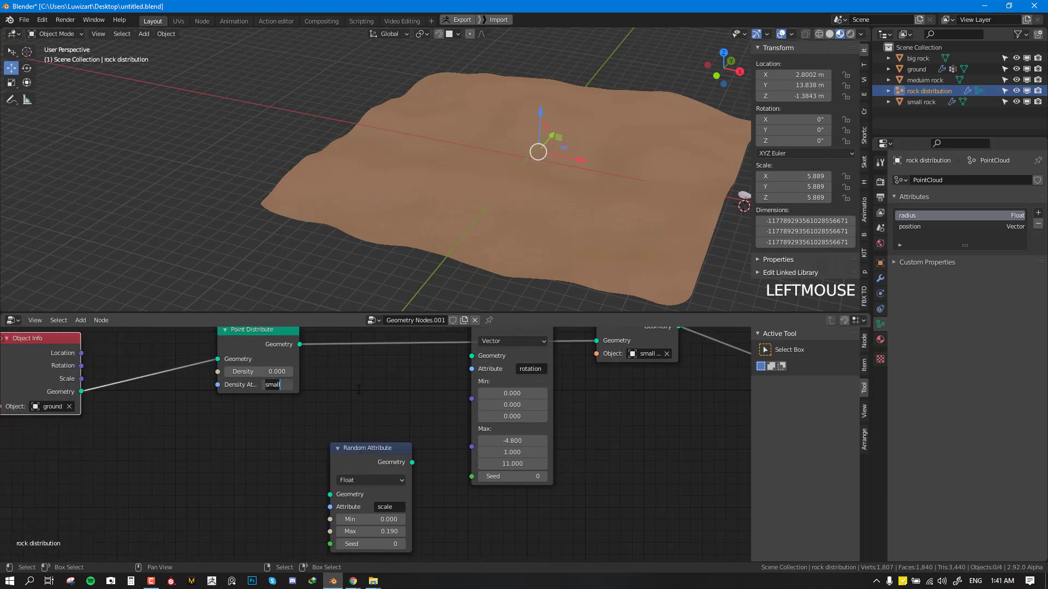
right_click(450, 230)
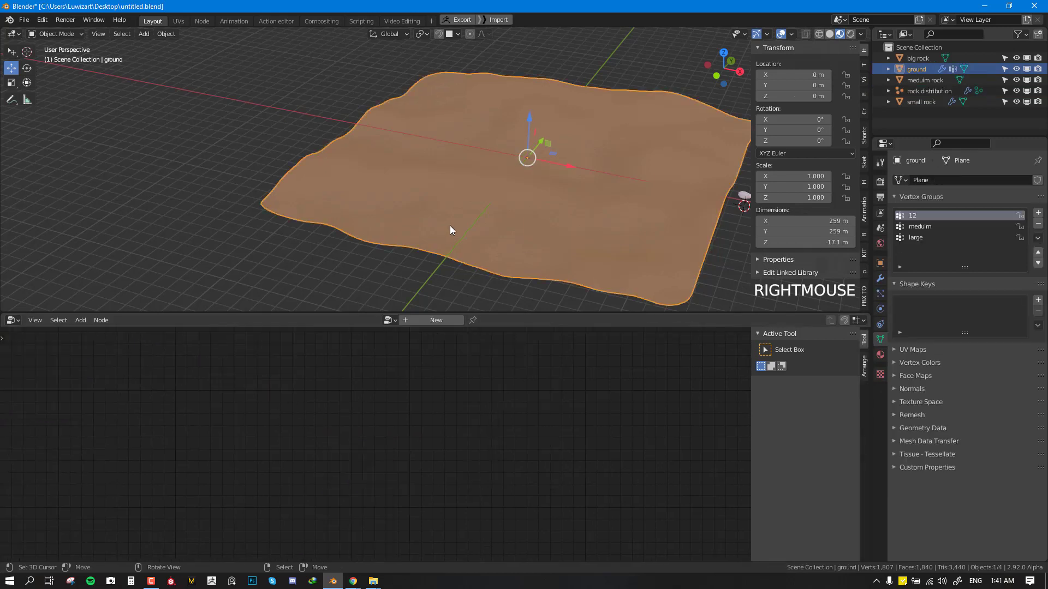
right_click(633, 230)
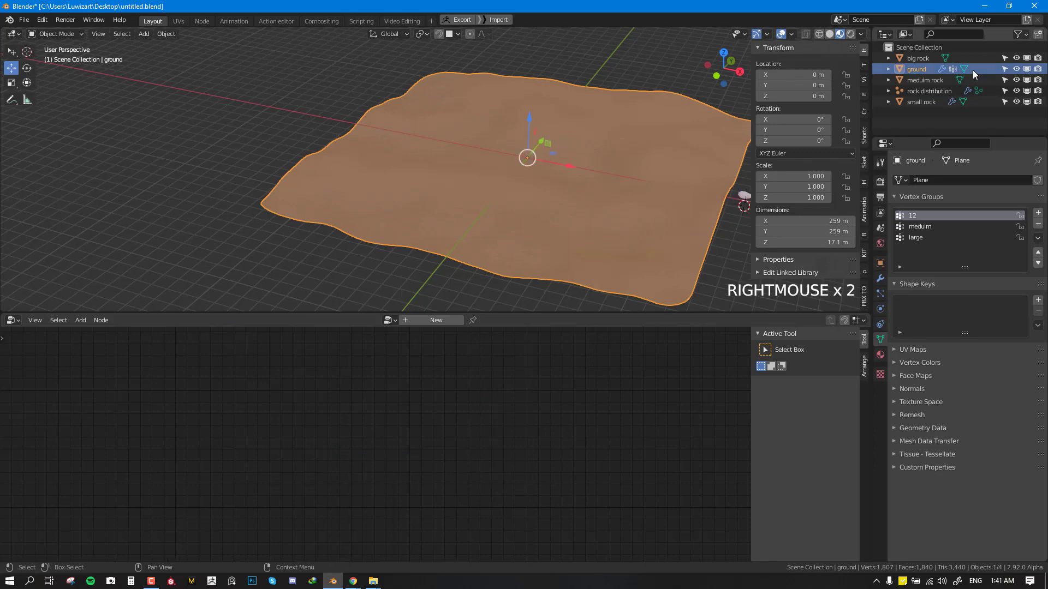
left_click(922, 91)
type("12")
key("Return")
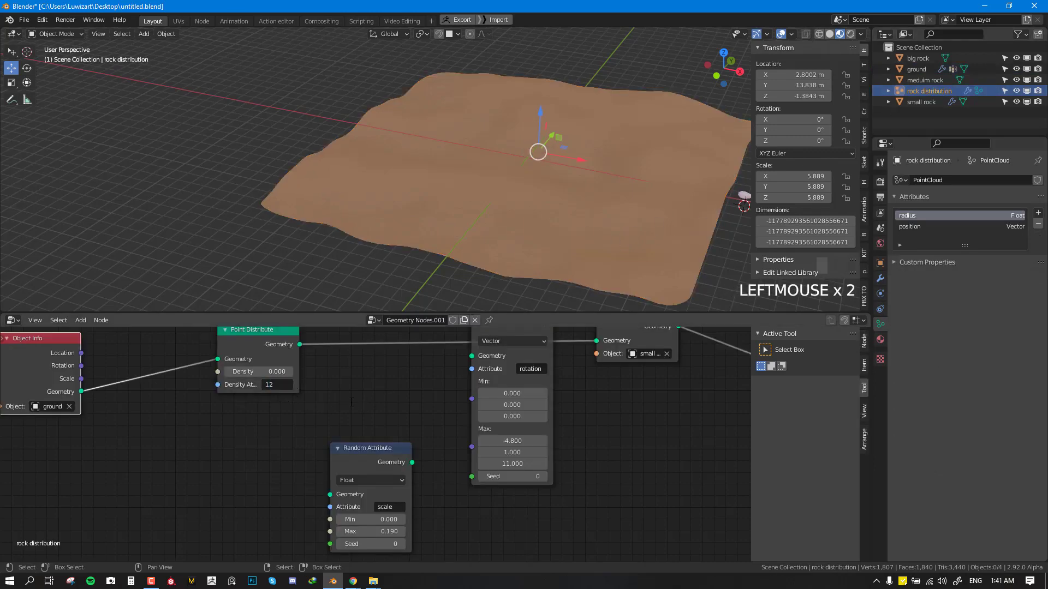
scroll(514, 237, "down", 2)
key("shift+z")
key("shift+z")
key("shift+z")
Remove all three vertex groups from the ground object and undo the newly added group.
right_click(551, 231)
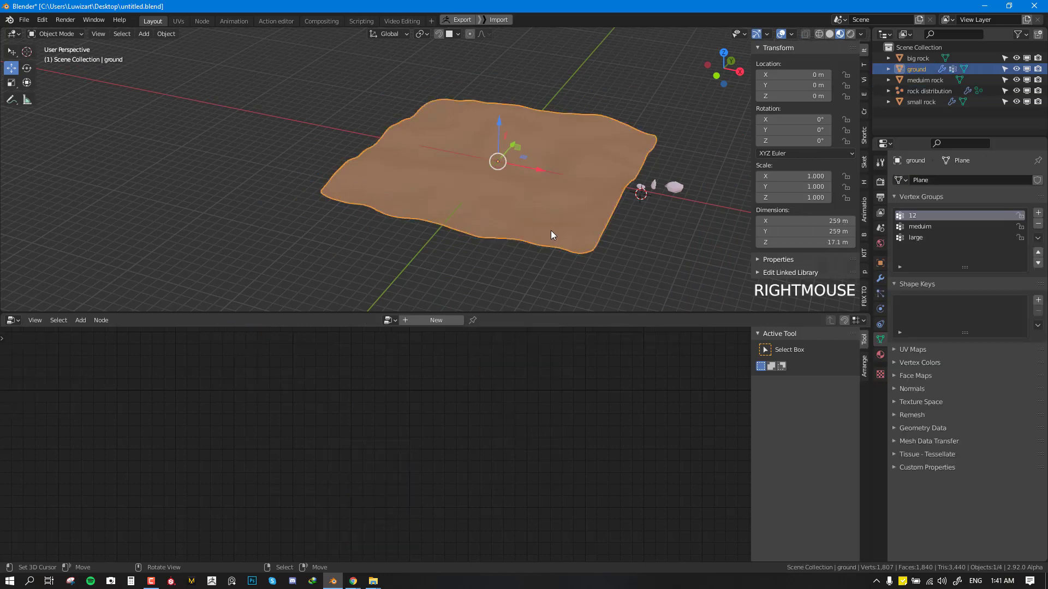
left_click(1038, 224)
left_click(1038, 224)
left_click(1038, 224)
left_click(1038, 224)
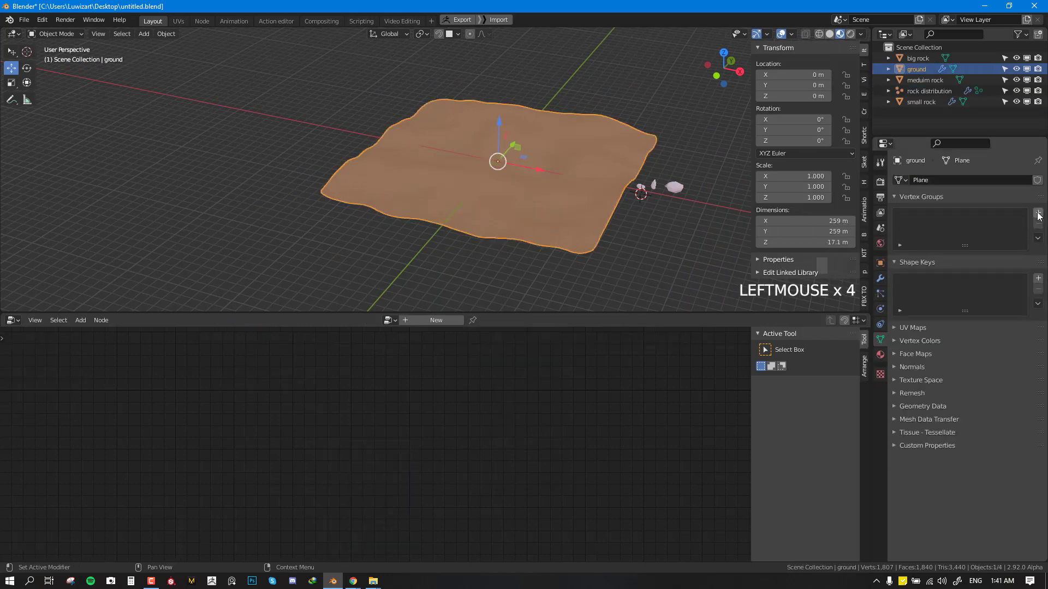
left_click(1038, 213)
key("ctrl+z")
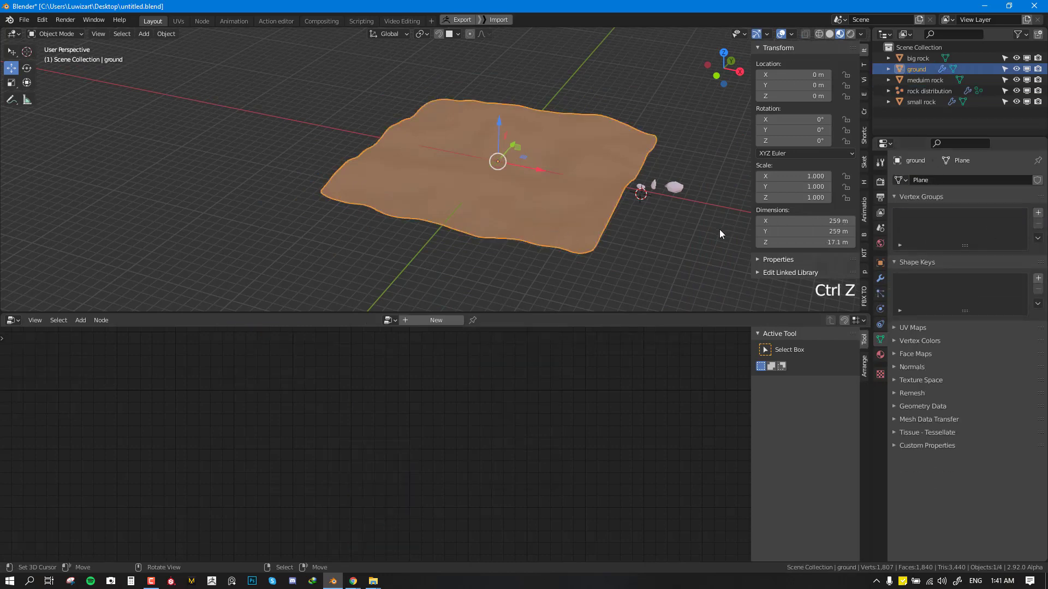
Apply the Subdivision modifier on the ground, keeping the Displace modifier.
left_click(880, 279)
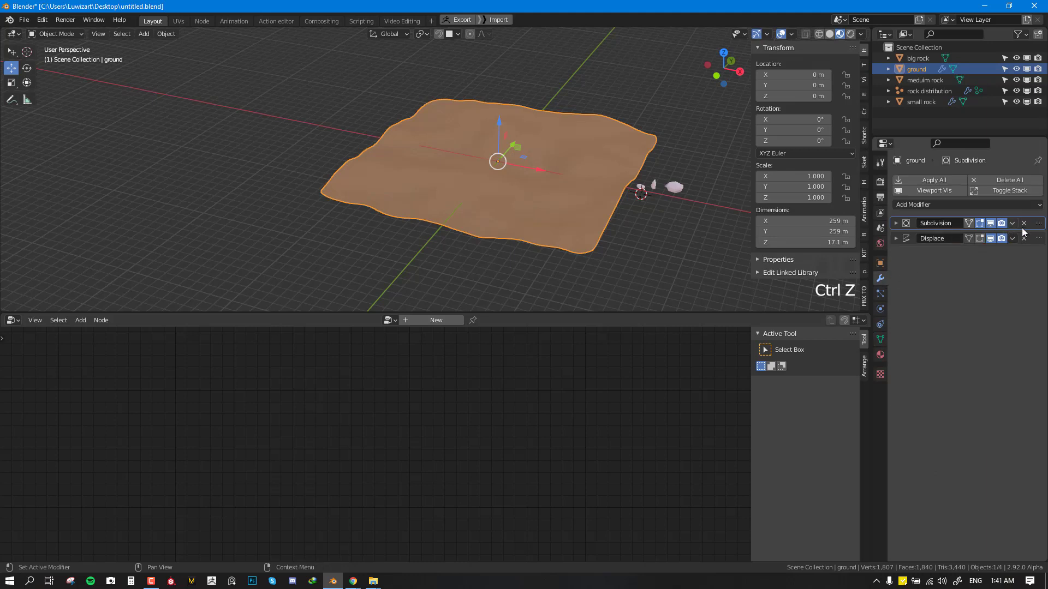
middle_click_drag(649, 234, 662, 235)
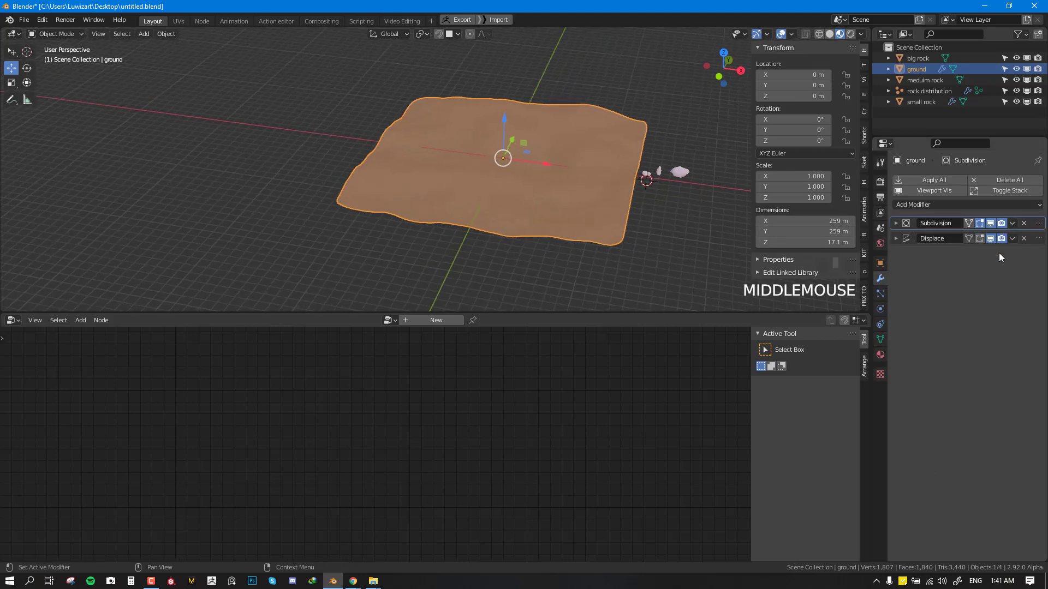
left_click(896, 223)
left_click(1012, 223)
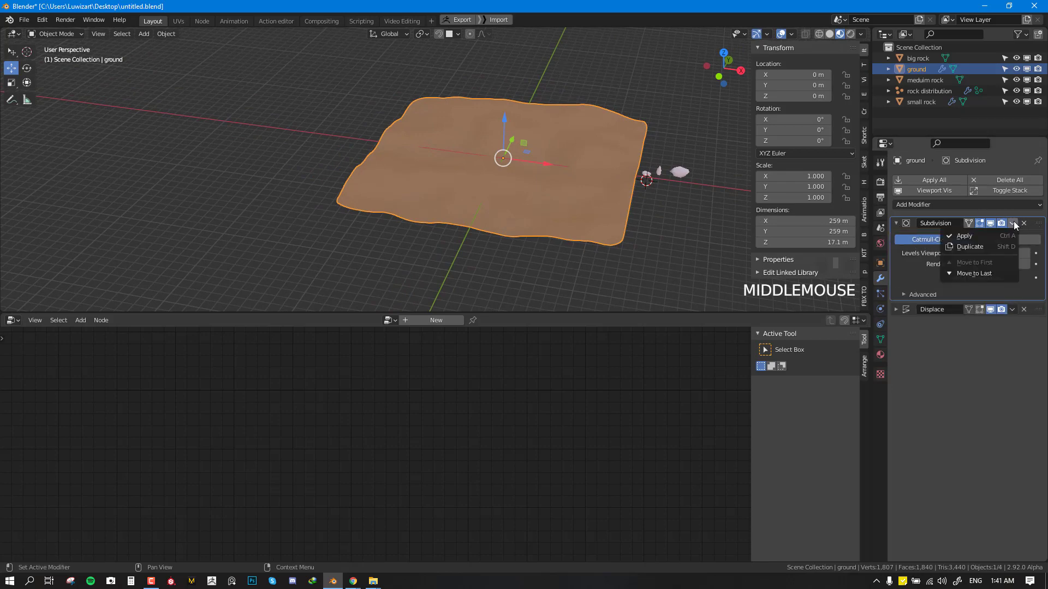
left_click(1002, 233)
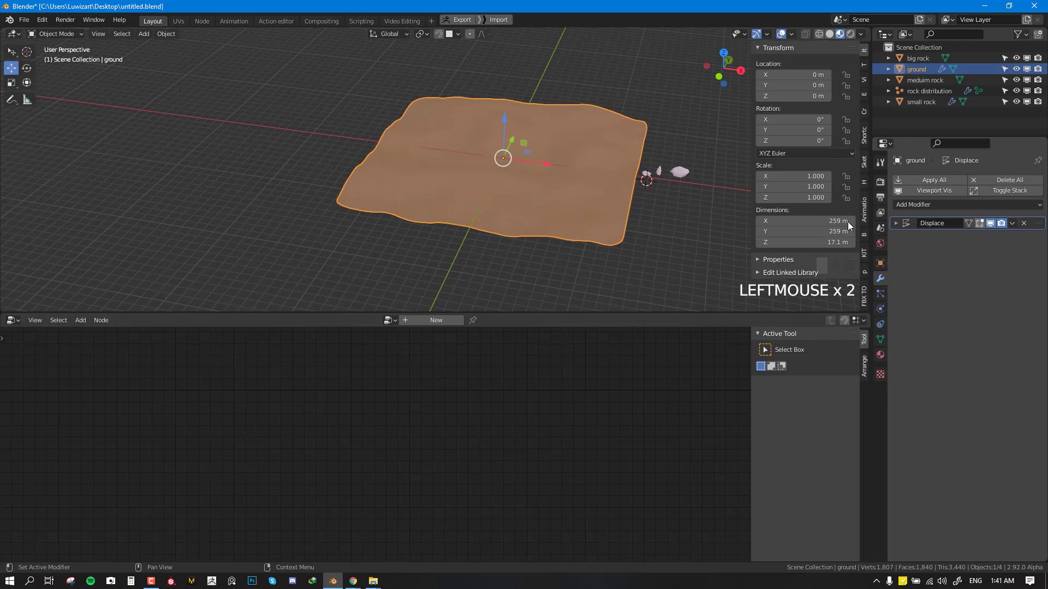
Switch the ground to Weight Paint mode and paint a full-weight patch over its middle.
key("shift+z")
key("shift+z")
middle_click_drag(545, 218, 514, 222)
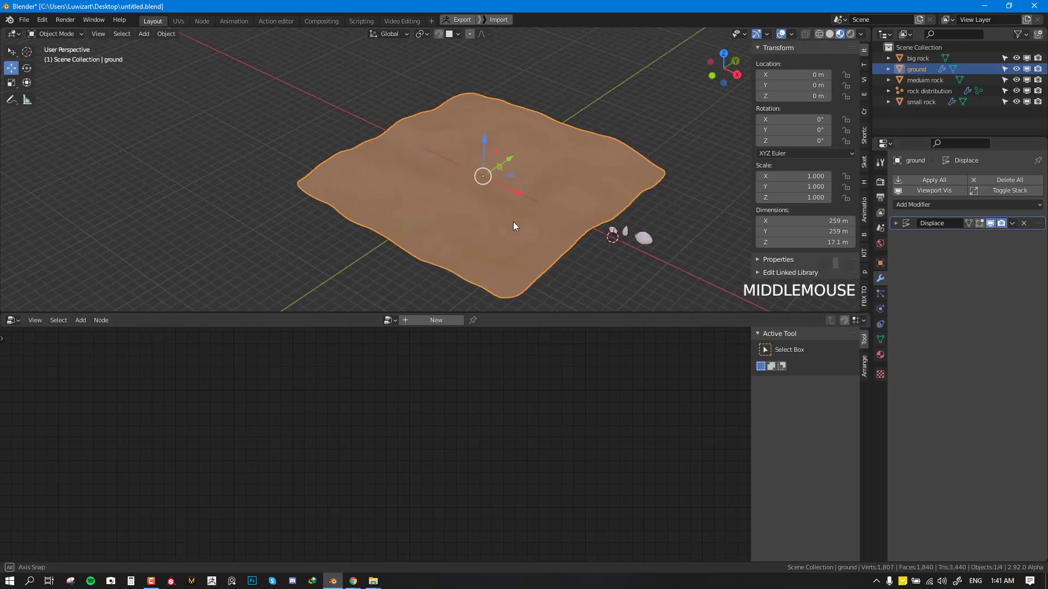
key("ctrl+Tab")
left_click(437, 167)
mouse_move(476, 164)
left_mouse_down()
mouse_move(449, 159)
mouse_move(464, 167)
mouse_move(453, 172)
mouse_move(510, 154)
left_mouse_up()
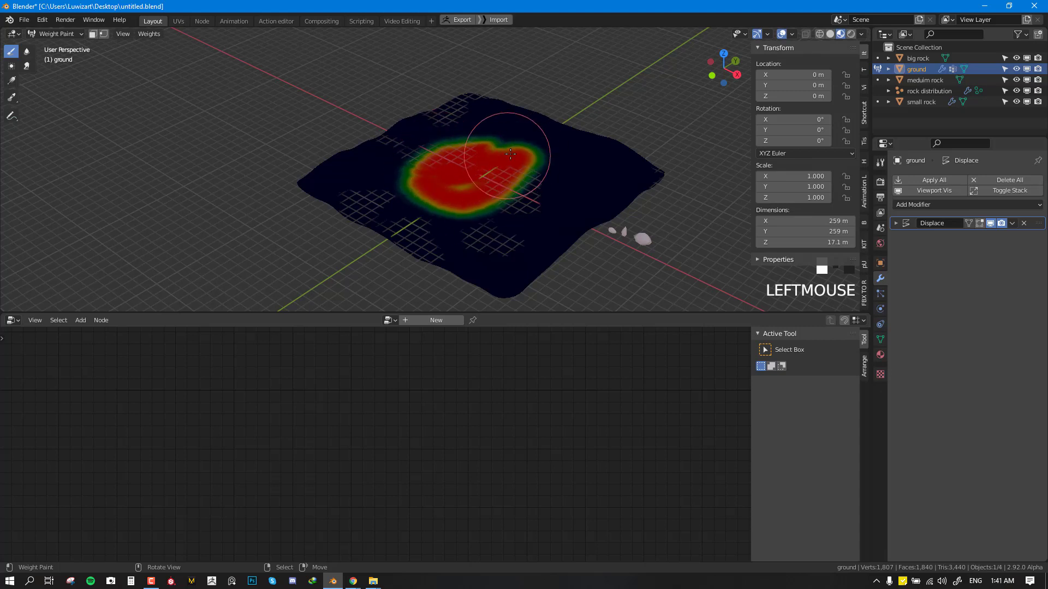
Return the ground to Object Mode and rename its vertex group to small.
key("ctrl+Tab")
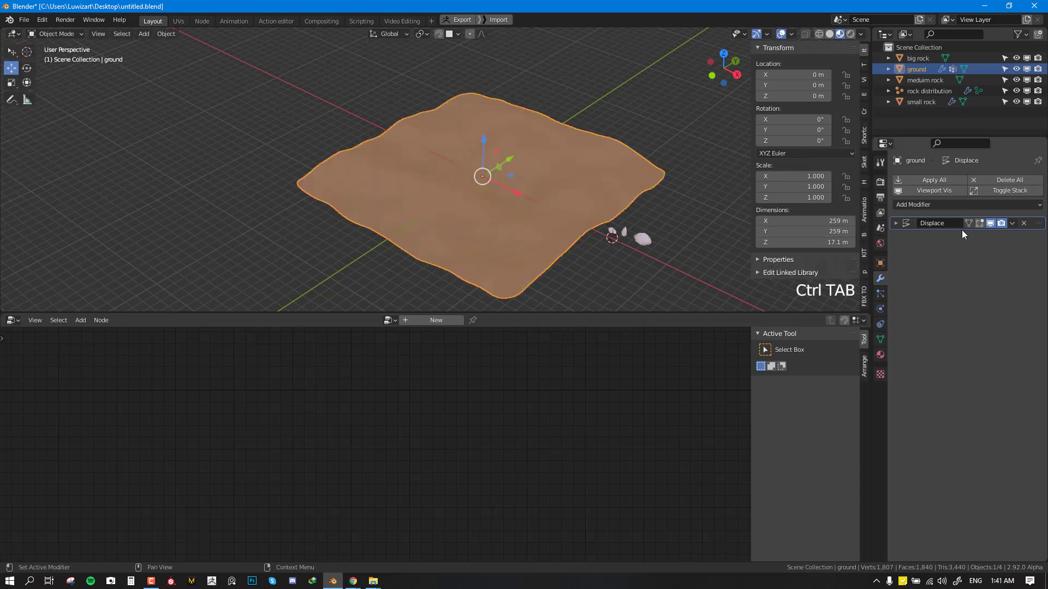
left_click(880, 339)
double_click(926, 216)
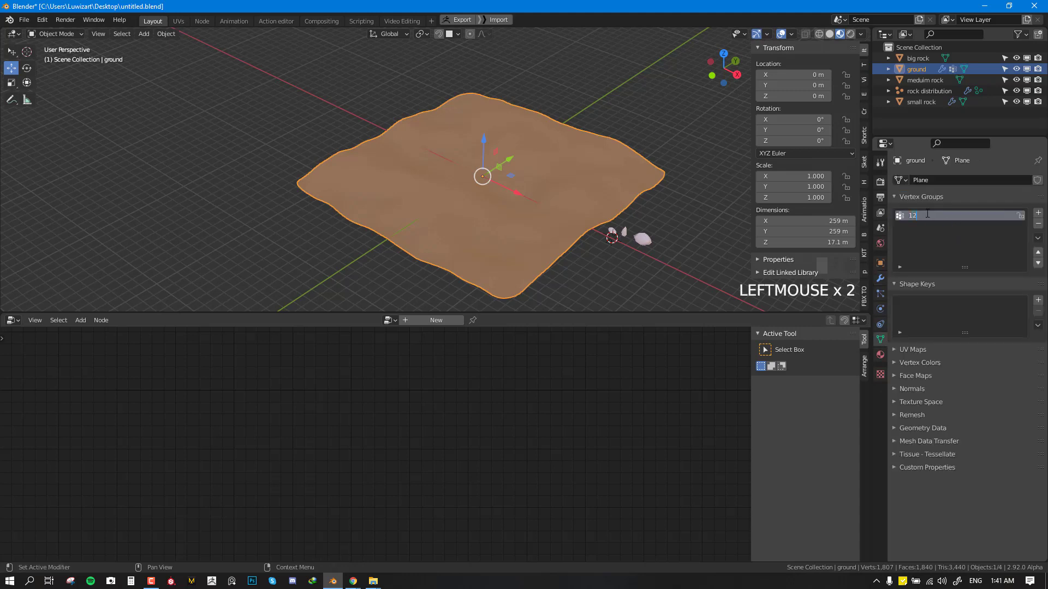
type("s")
On the rock distribution object, set the Point Distribute density attribute to small and density to 0.4, moving the loose rotation node off the link.
left_click(929, 91)
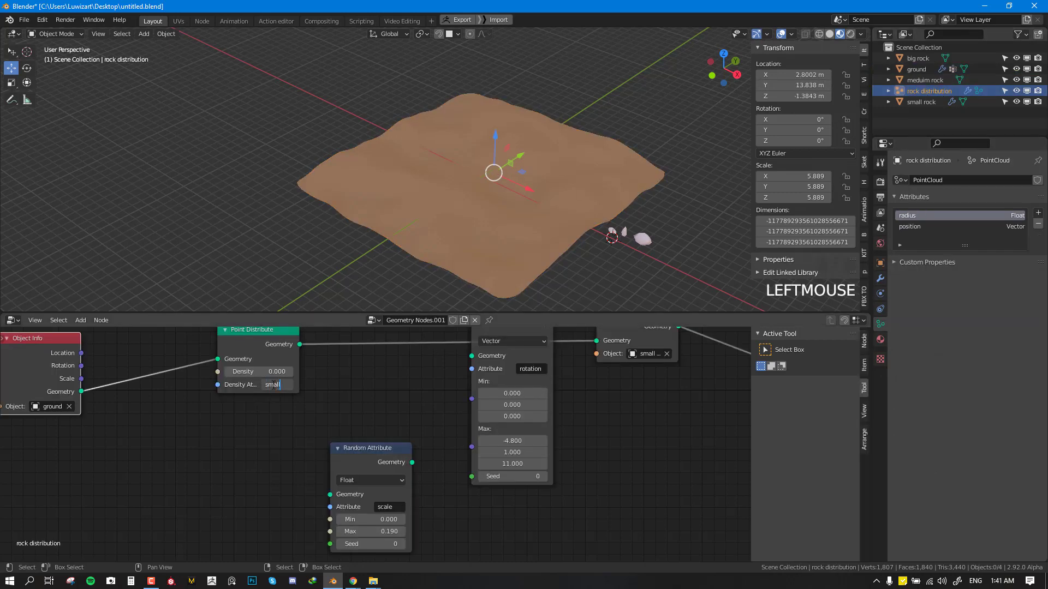
key("Return")
middle_click_drag(617, 366, 594, 391)
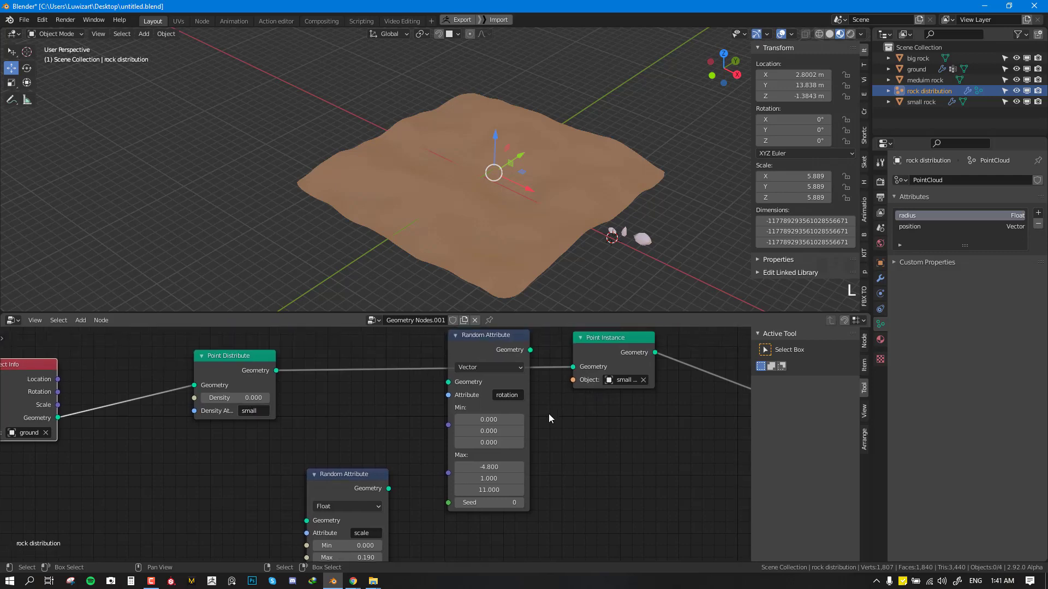
left_click_drag(514, 350, 534, 439)
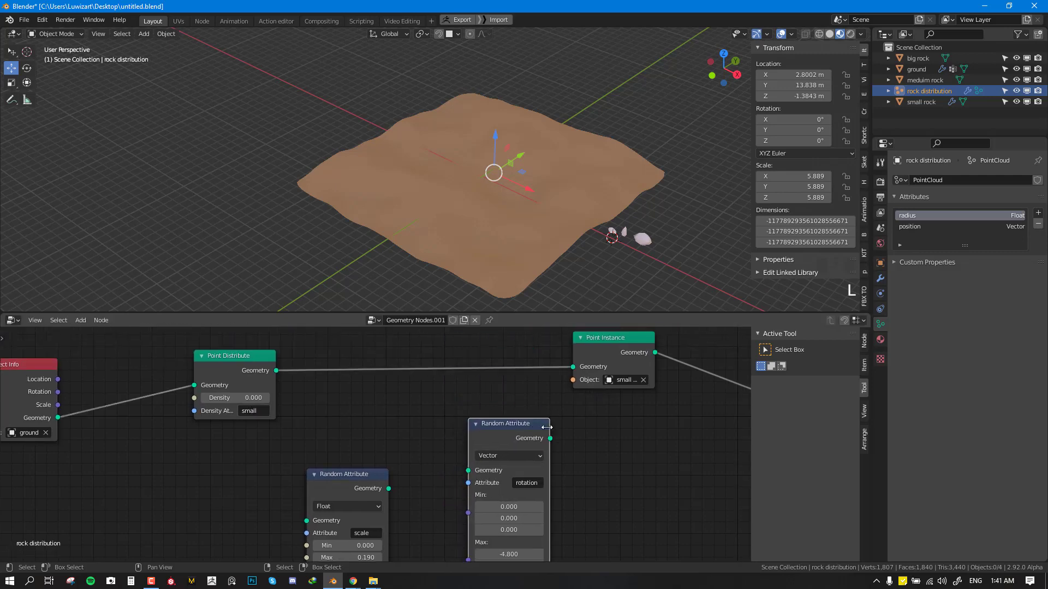
scroll(547, 424, "down", 1)
left_click_drag(568, 376, 460, 376)
left_click_drag(254, 407, 268, 387)
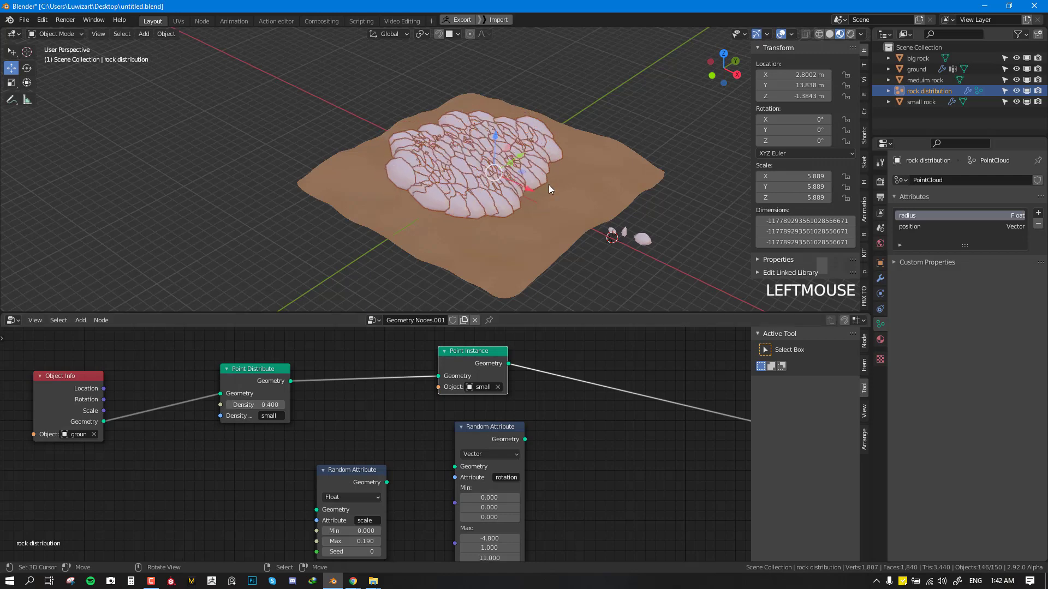
Insert the scale and rotation Random Attribute nodes between Point Distribute and Point Instance.
middle_click_drag(549, 185, 536, 250)
left_click_drag(357, 478, 370, 359)
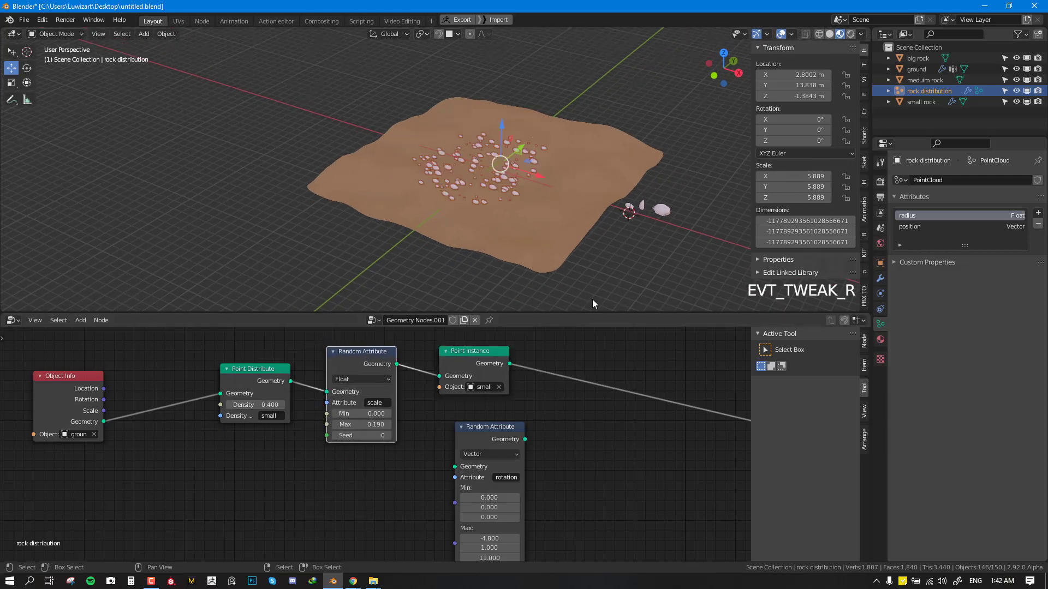
middle_click_drag(606, 240, 608, 240)
left_click_drag(480, 359, 604, 365)
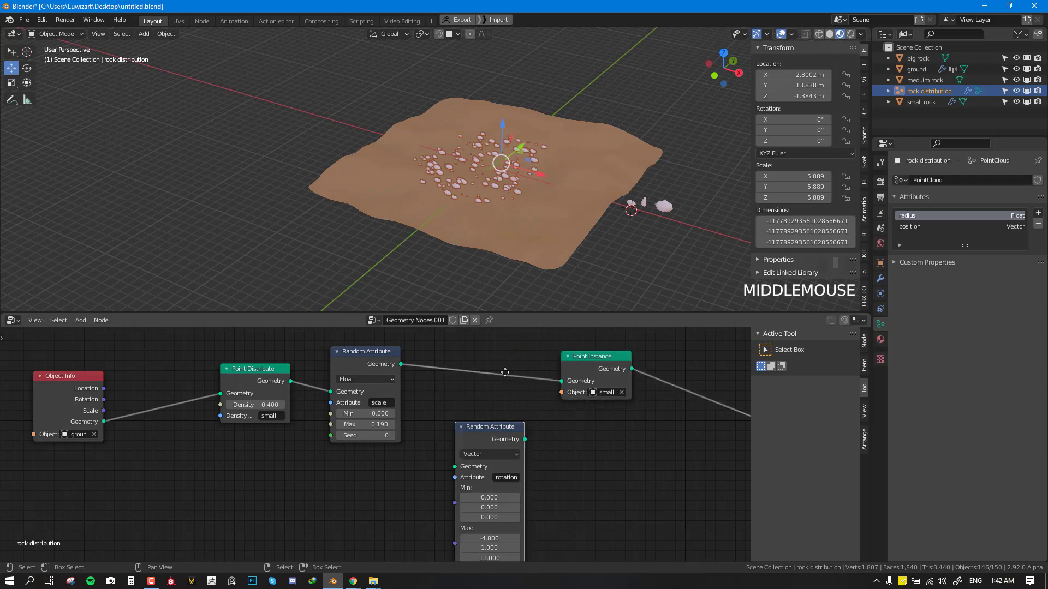
left_click_drag(486, 427, 483, 336)
Deselect everything and examine the scattered small rocks on the ground from several angles.
scroll(528, 205, "up", 3)
key("alt+a")
middle_click_drag(507, 216, 547, 215)
middle_click_drag(588, 185, 553, 192)
right_click(542, 193)
middle_click_drag(689, 211, 568, 183)
key("alt+a")
scroll(475, 198, "down", 3)
scroll(542, 231, "up", 2)
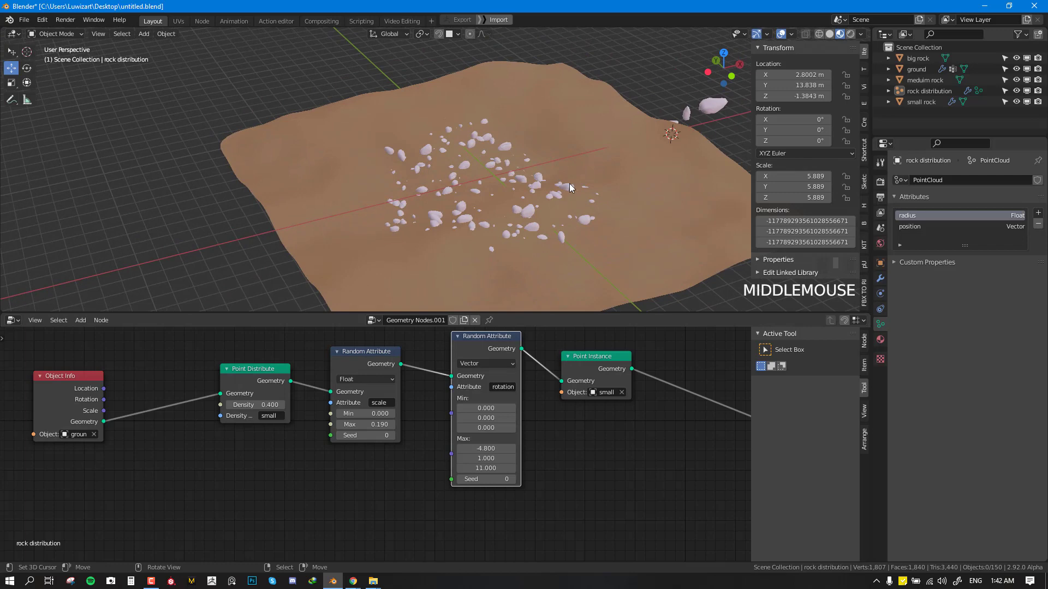
Switch the ground to Weight Paint mode and extend the full-weight patch of the small group sideways from the middle.
right_click(624, 199)
key("ctrl+Tab")
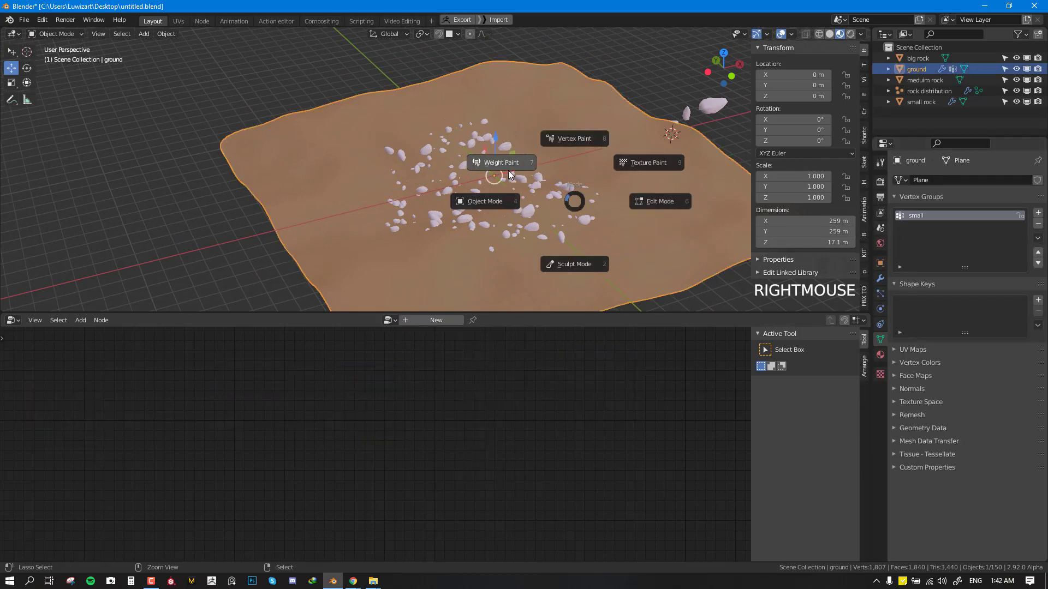
left_click(509, 174)
middle_click_drag(574, 170, 532, 183)
mouse_move(518, 216)
left_mouse_down()
mouse_move(637, 189)
mouse_move(634, 200)
left_mouse_up()
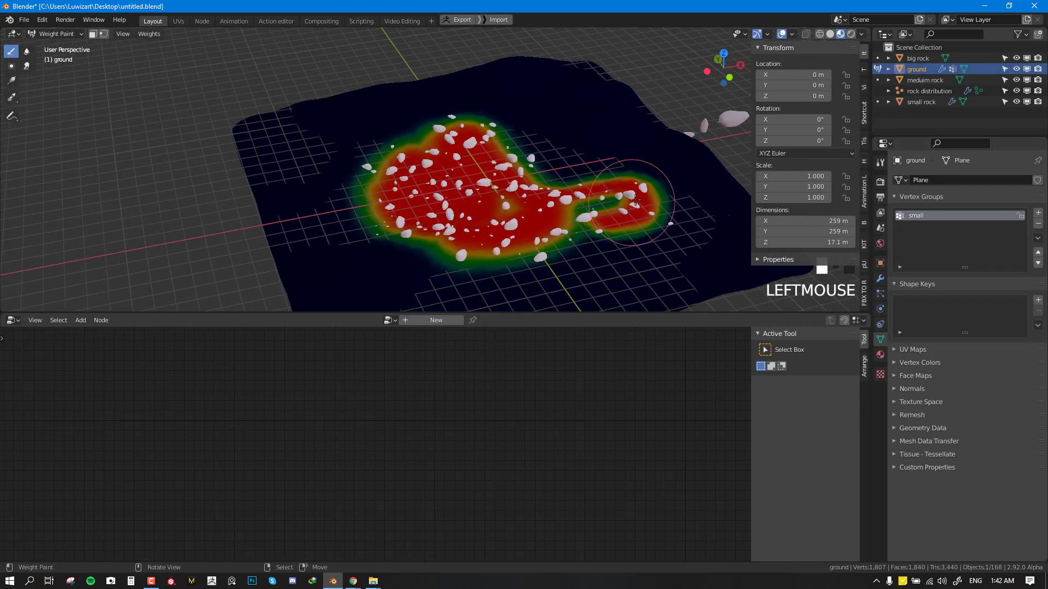
scroll(634, 200, "down", 2)
left_click_drag(555, 191, 510, 214)
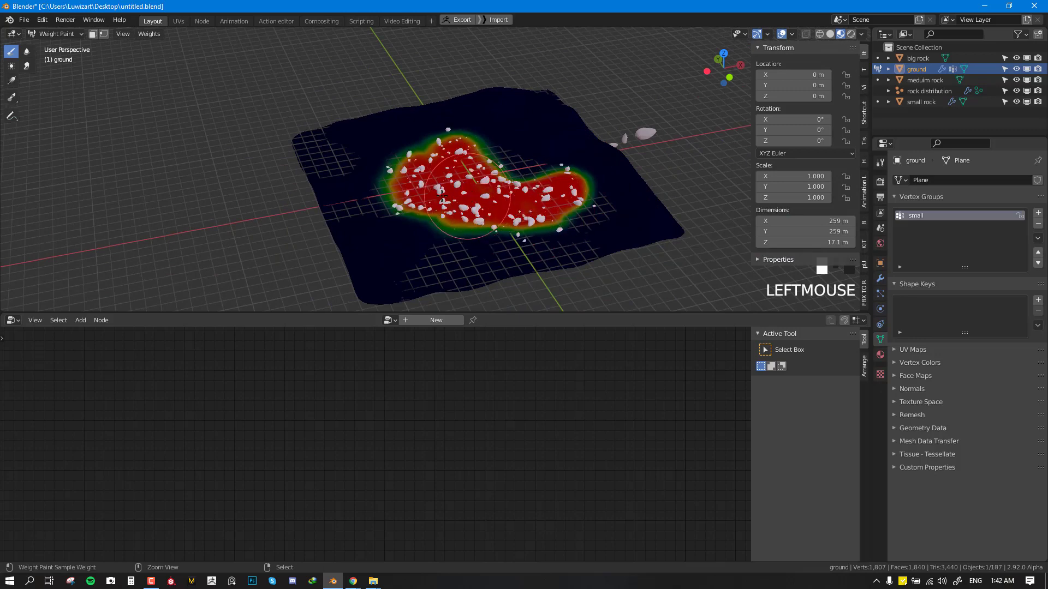
Return to Object Mode, select the rock distribution object and set the scale Random Attribute's maximum to 0.07.
key("ctrl+Tab")
scroll(505, 209, "up", 3)
middle_click_drag(510, 213, 471, 218)
key("shift+z")
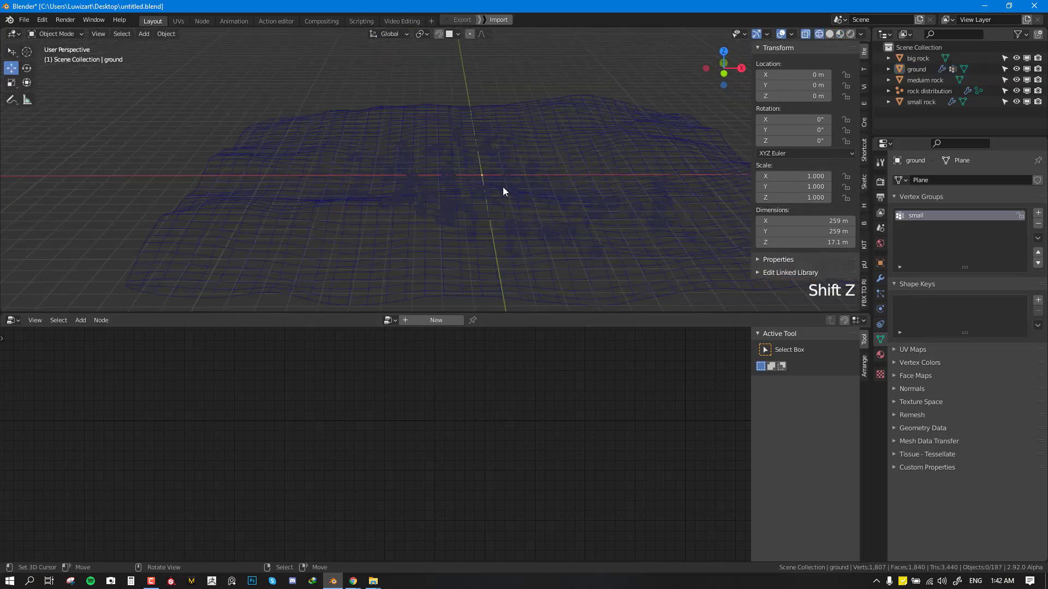
left_click(503, 187)
key("shift+z")
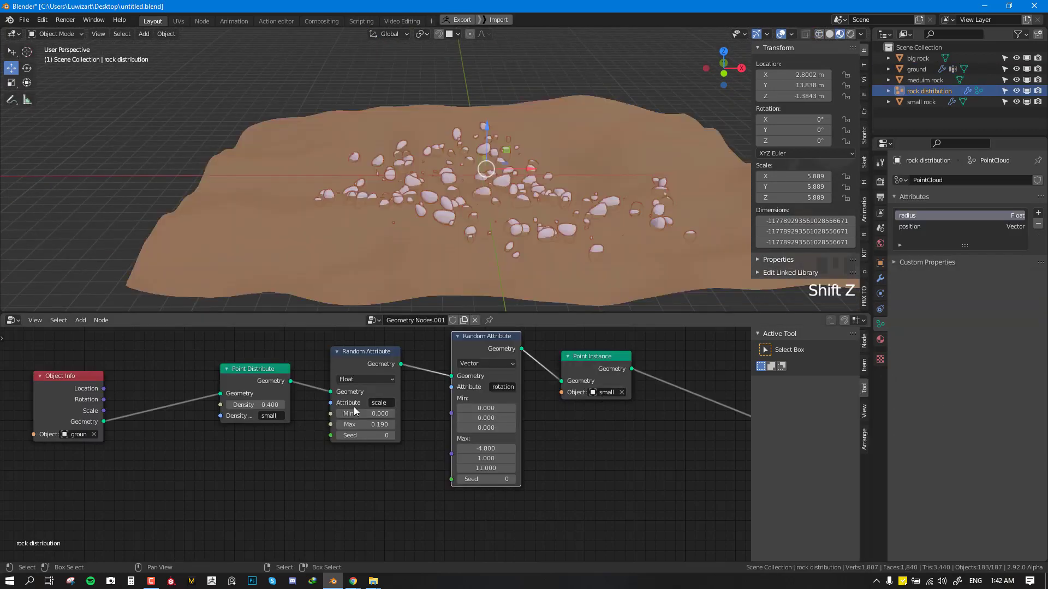
middle_click_drag(508, 243, 539, 221)
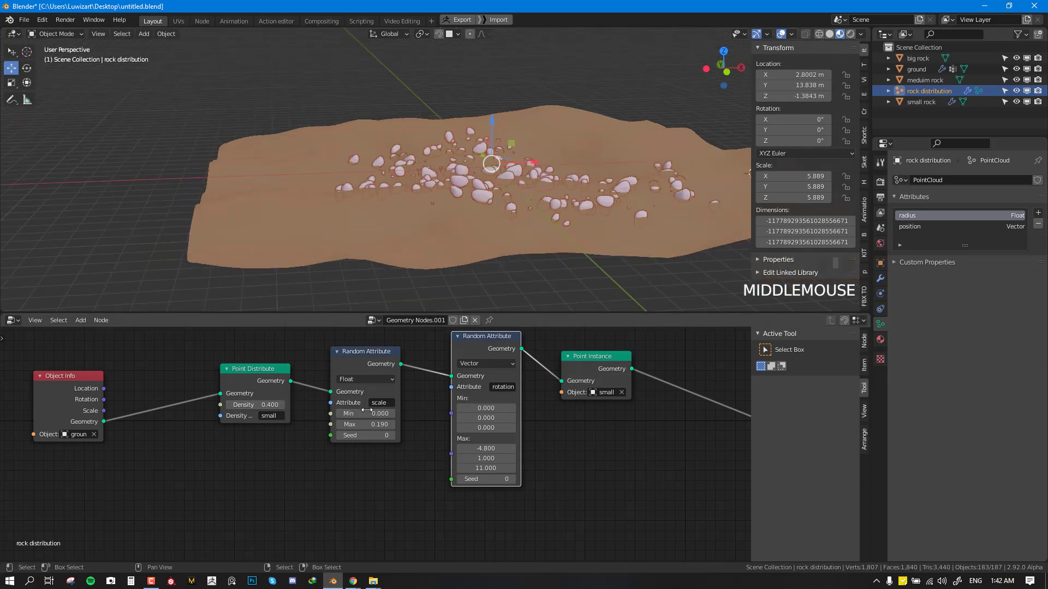
left_click_drag(368, 424, 338, 424, "shift")
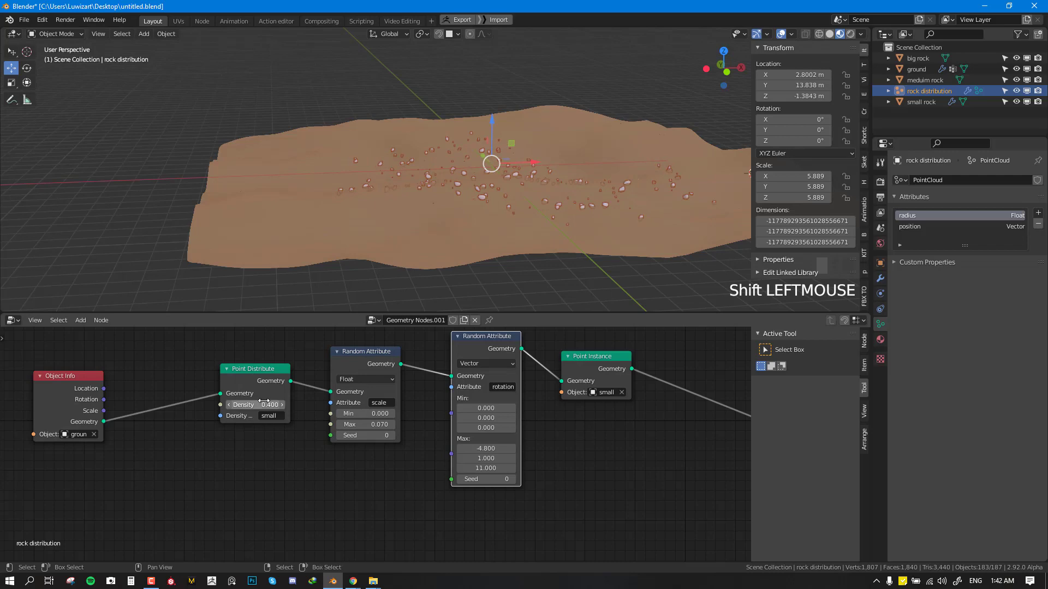
Raise the Point Distribute density to 3.9, deselect everything and check the rock coverage.
left_click_drag(262, 404, 338, 405)
key("alt+a")
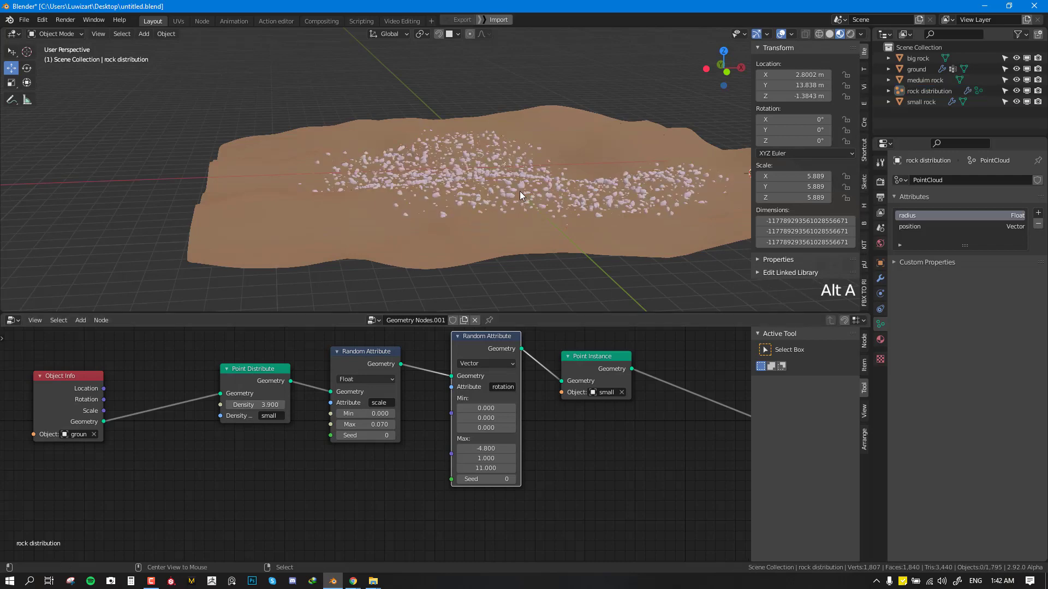
middle_click_drag(520, 191, 480, 212)
scroll(480, 213, "down", 3)
scroll(532, 214, "up", 2)
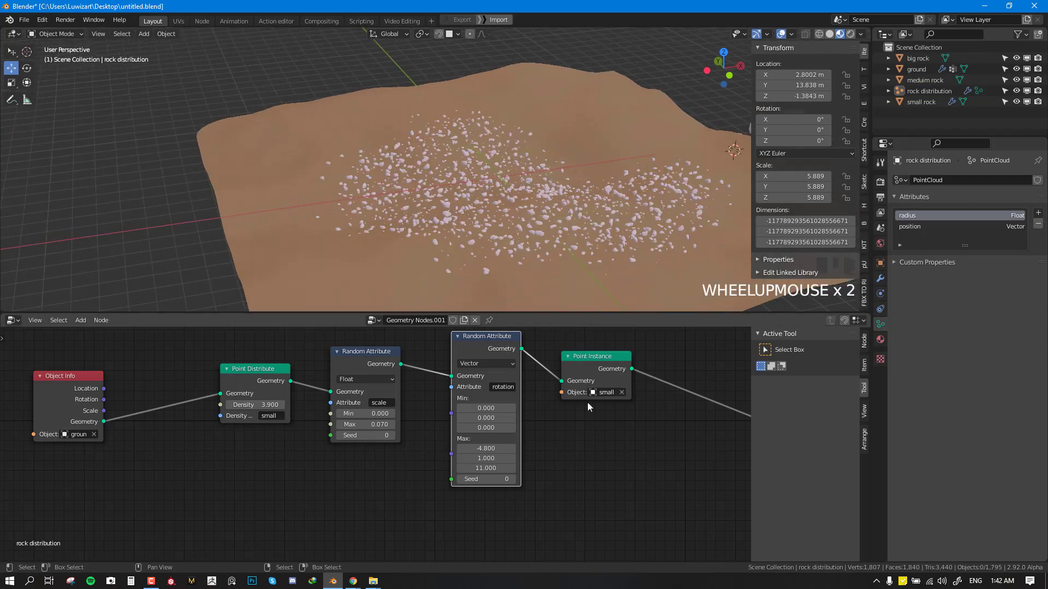
Move the small-rock node chain down, duplicate it above and connect the ground's Object Info geometry to the duplicated Point Distribute.
scroll(588, 402, "down", 4)
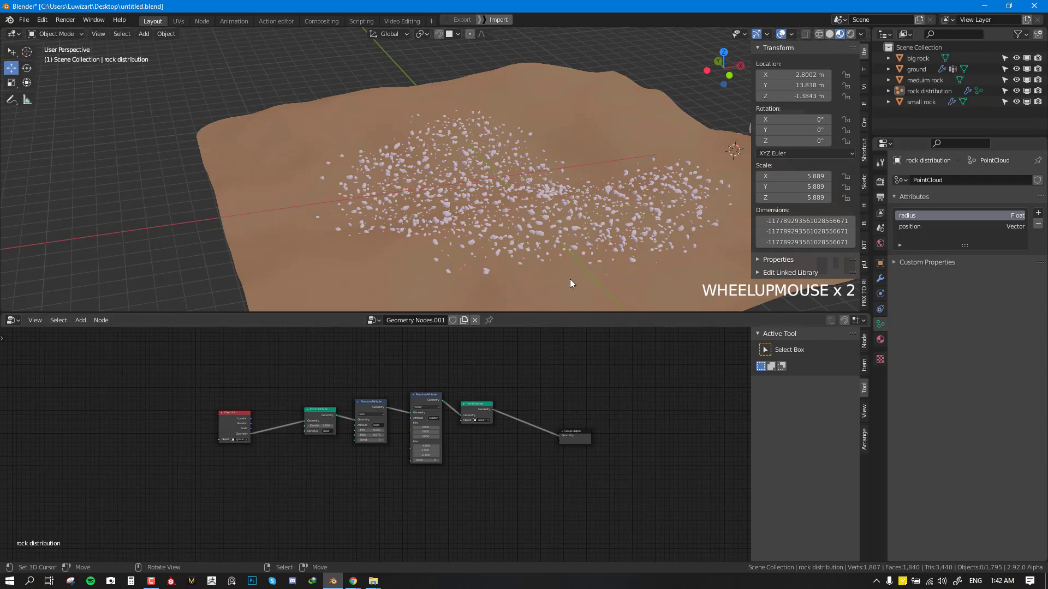
left_click_drag(295, 377, 506, 487)
key("g")
left_click(486, 525)
scroll(453, 510, "up", 2)
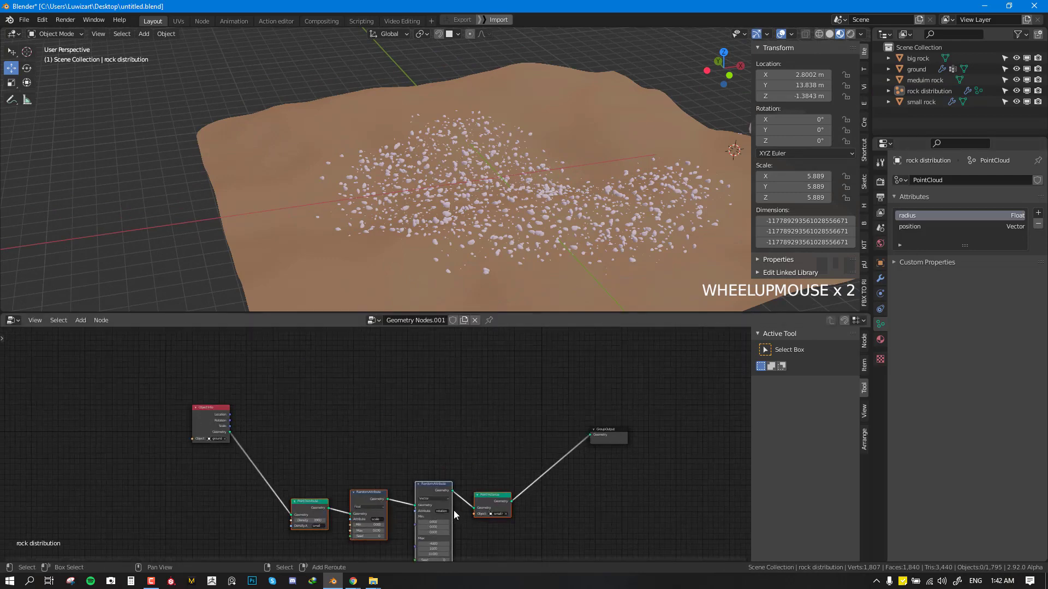
key("shift+d")
left_click(475, 383)
scroll(394, 453, "up", 1)
scroll(343, 440, "up", 1)
left_click_drag(191, 429, 298, 374)
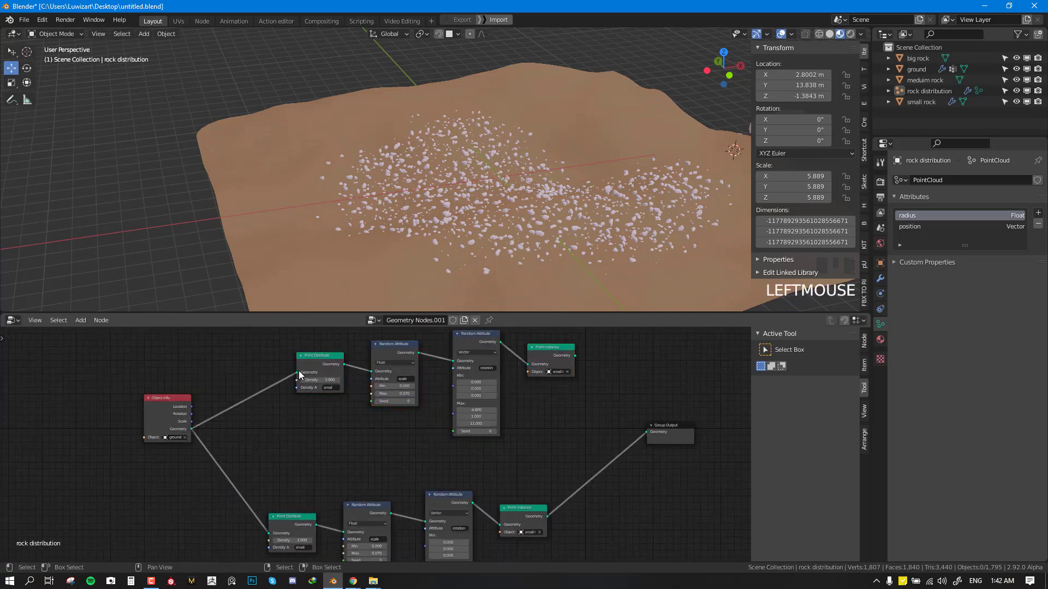
Maximize the node editor and align the duplicated chain above the original with the Object Info node shifted aside, then restore the layout.
key("ctrl+space")
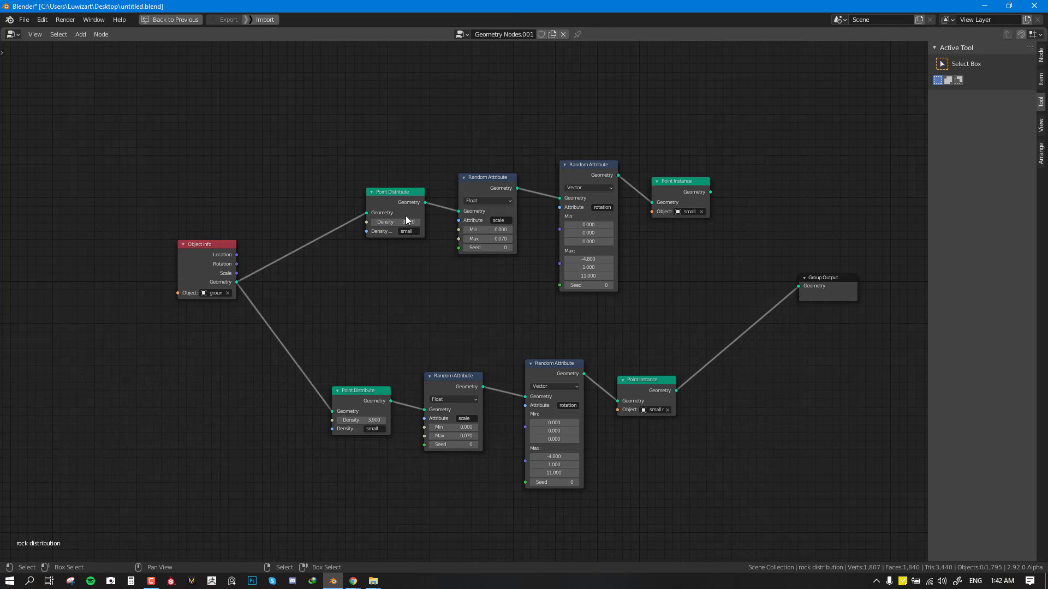
mouse_move(405, 215)
left_mouse_down()
mouse_move(441, 203)
mouse_move(399, 204)
left_mouse_up()
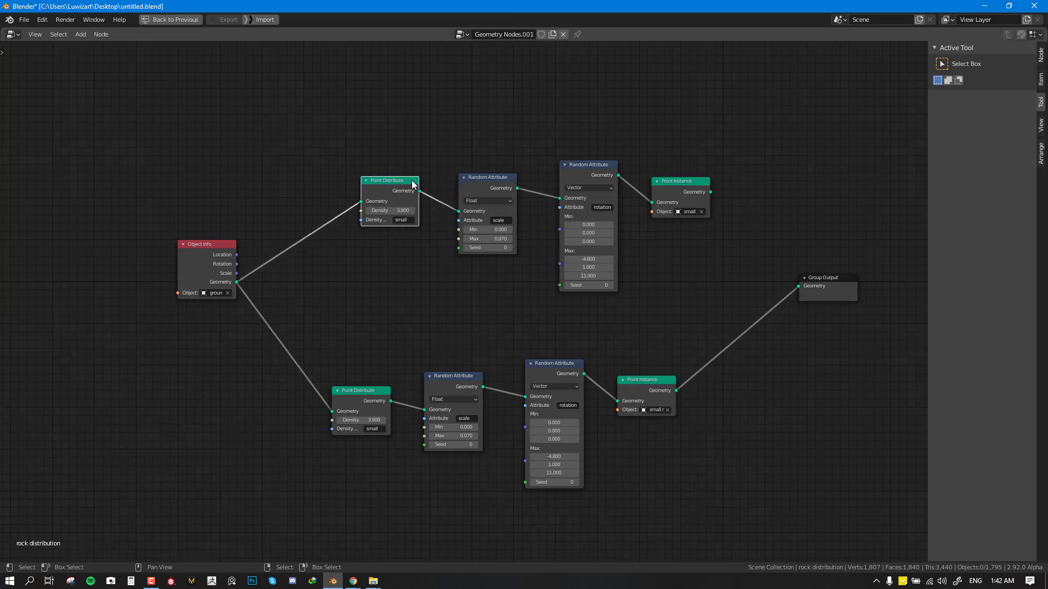
left_click(680, 190)
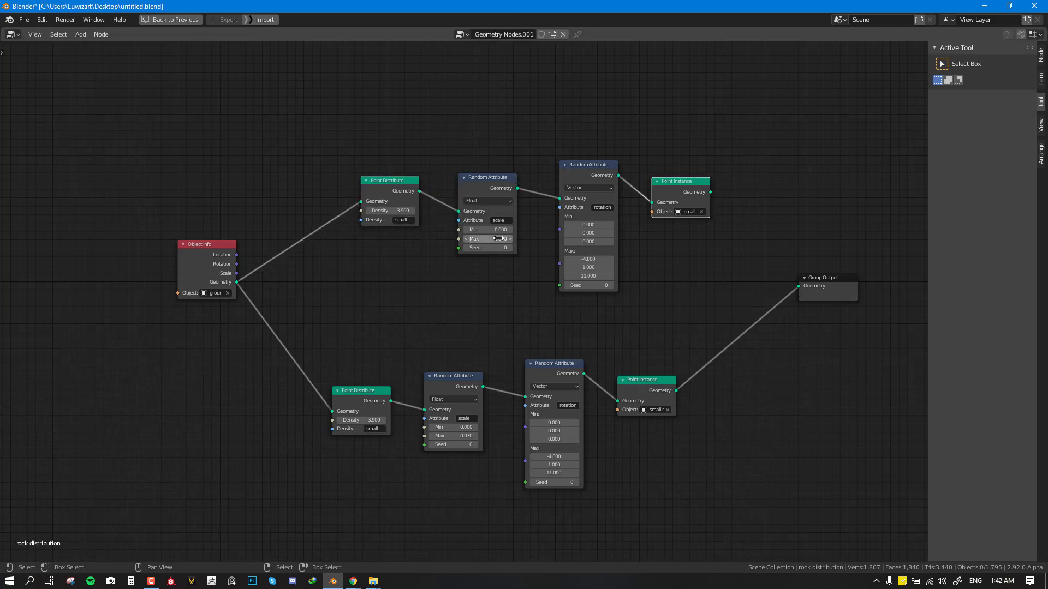
left_click_drag(204, 276, 185, 290)
left_click_drag(379, 198, 349, 200)
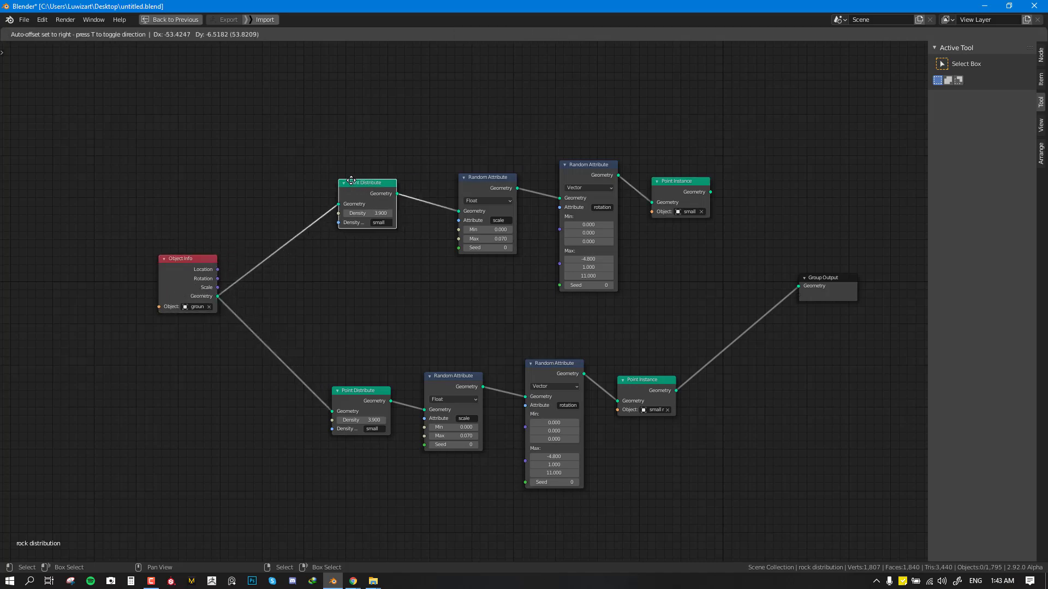
left_click_drag(480, 174, 466, 176)
left_click_drag(597, 165, 575, 166)
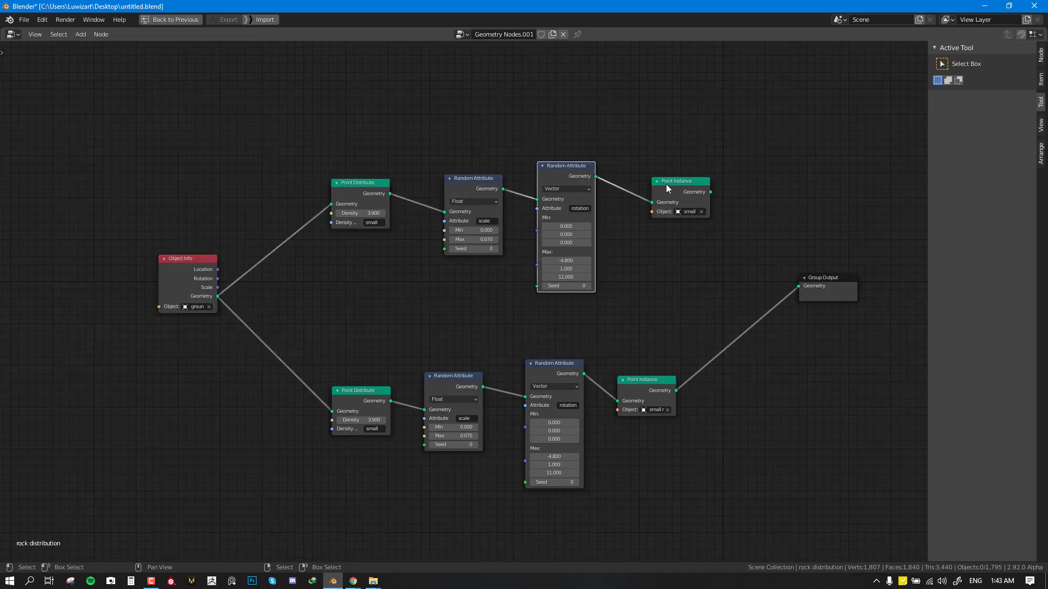
left_click_drag(650, 184, 624, 188)
key("ctrl+space")
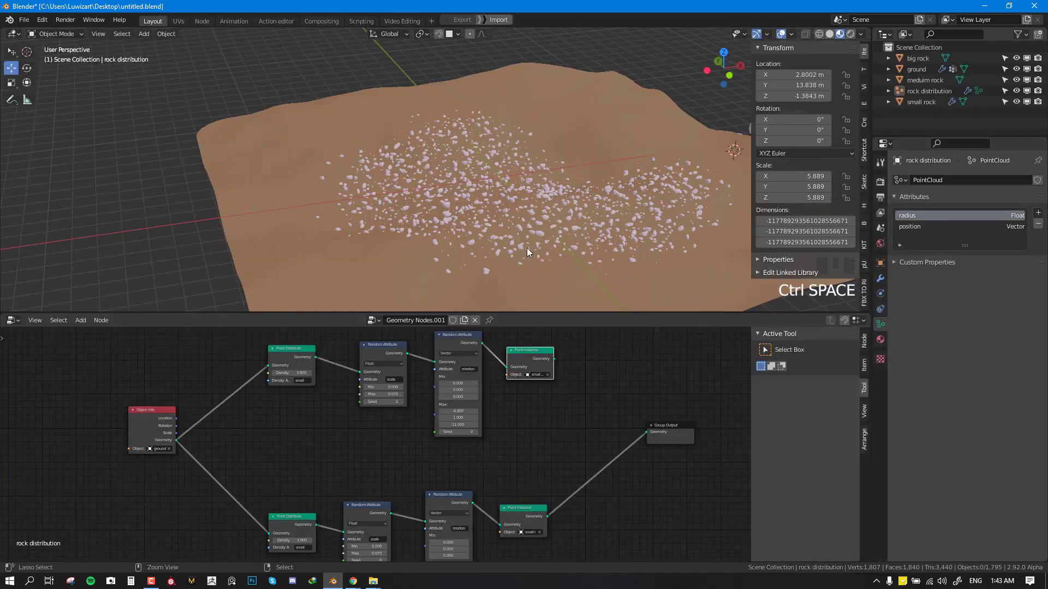
Add two more vertex groups to the ground, named meduim and big.
right_click(721, 146)
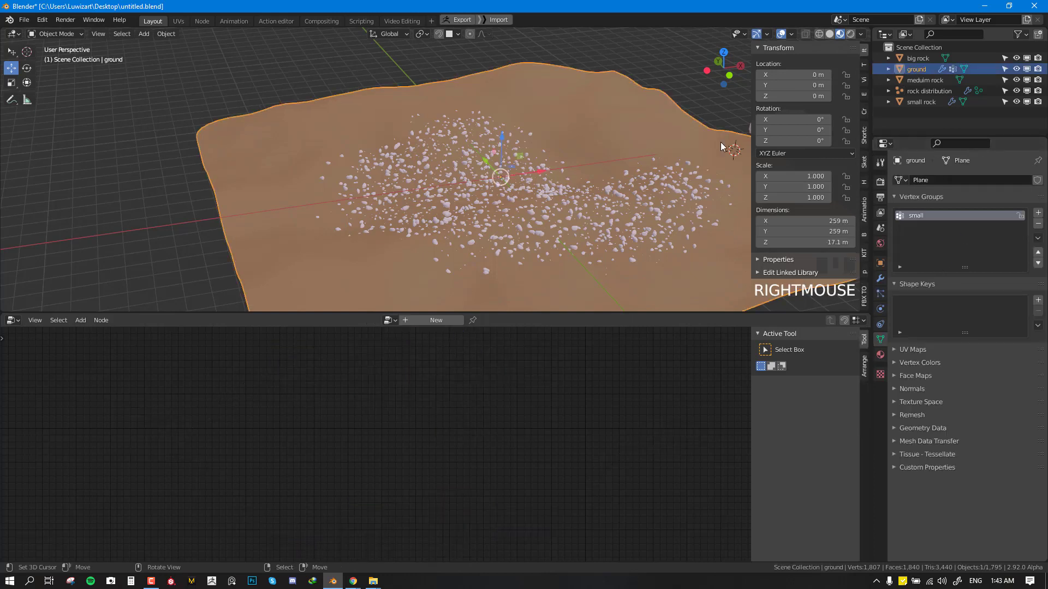
left_click(1038, 213)
double_click(917, 229)
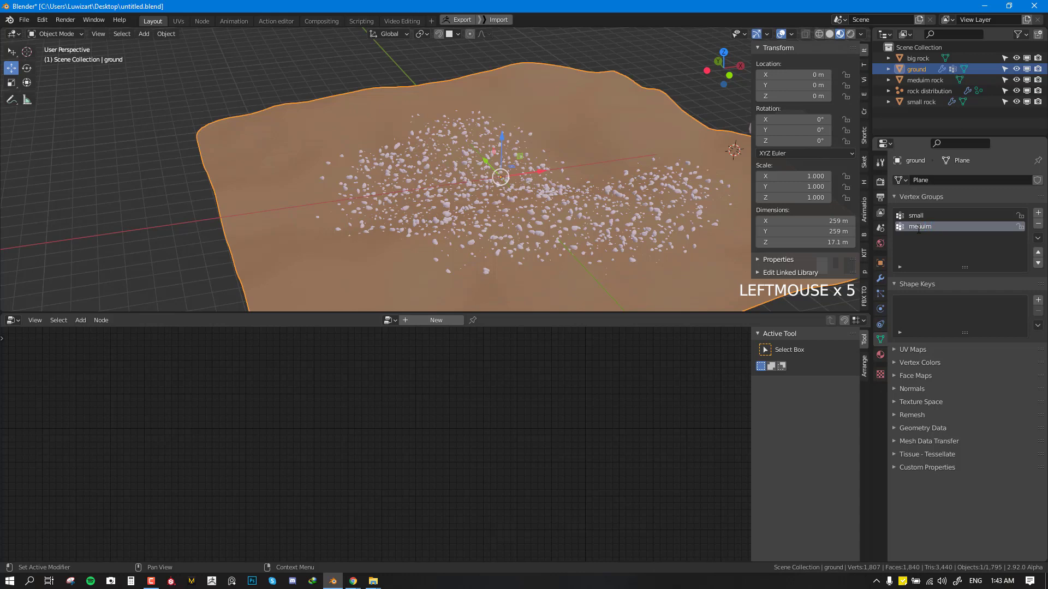
left_click(1038, 214)
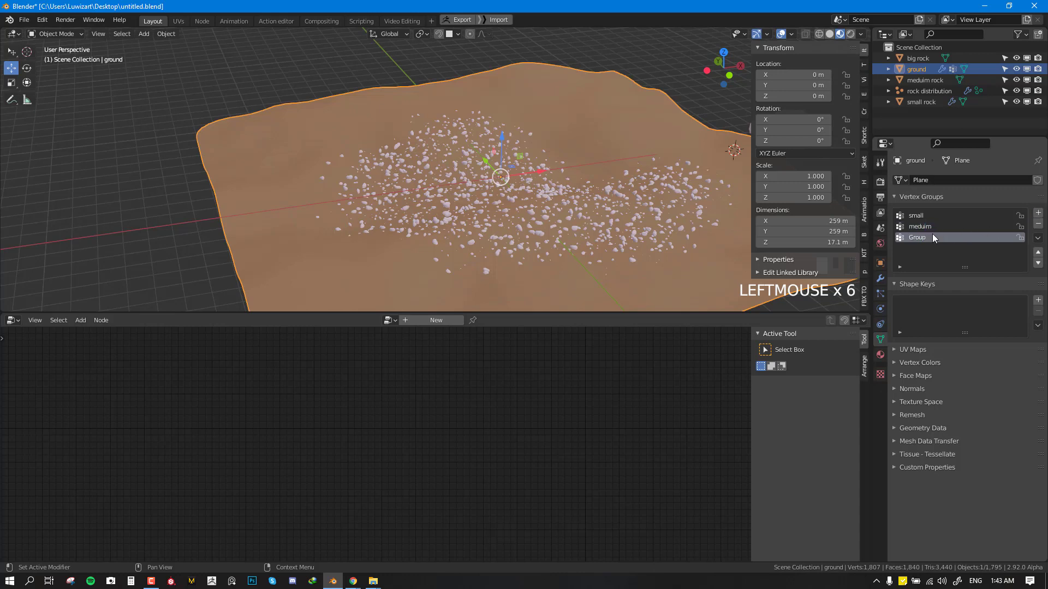
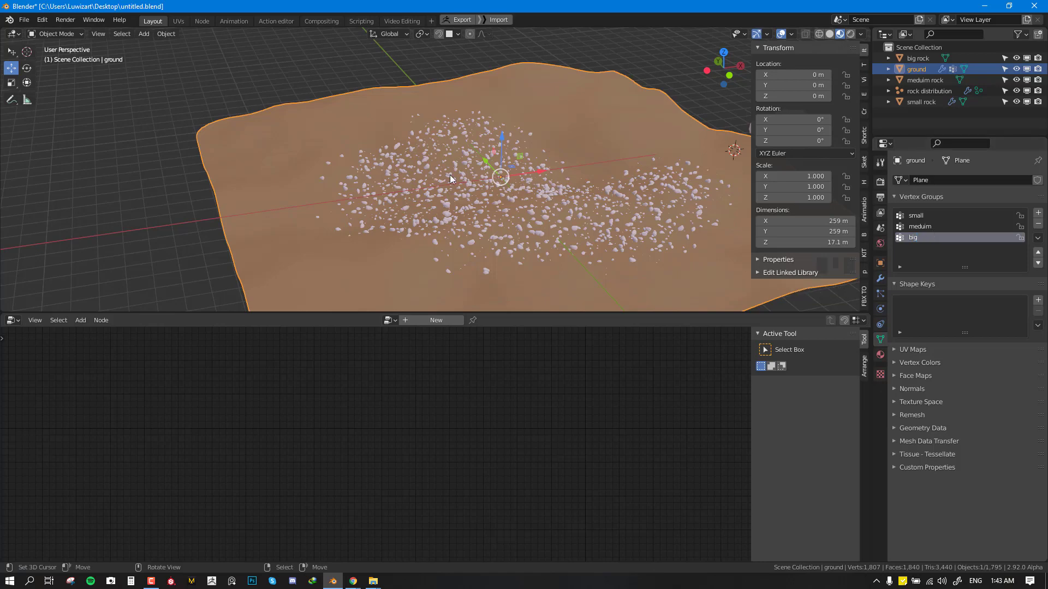
Switch the ground to Weight Paint mode and paint full weight along its outer edges for the big vertex group.
key("ctrl+Tab")
scroll(398, 131, "down", 4)
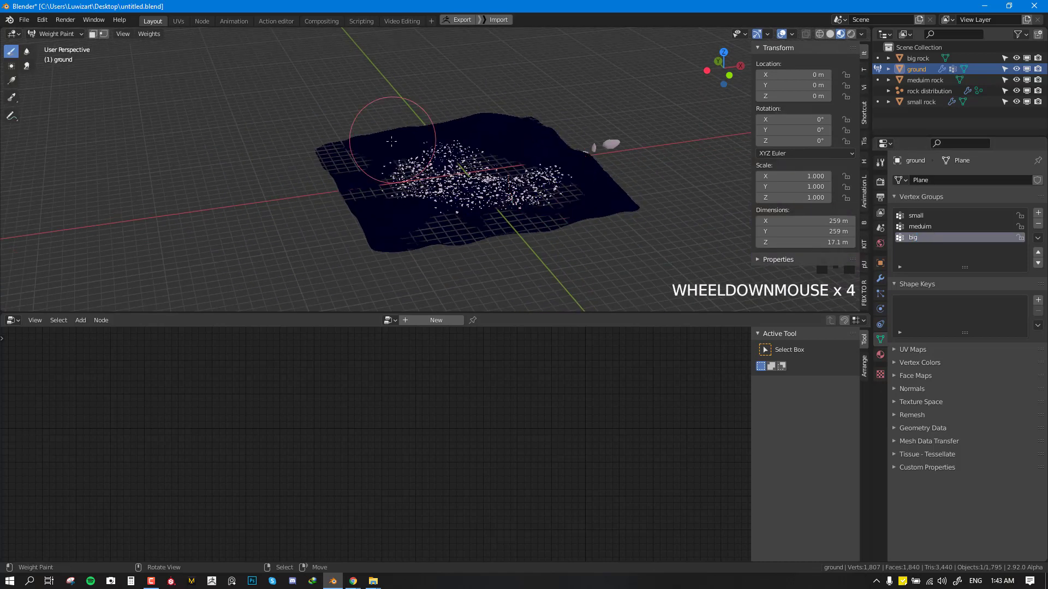
left_click(330, 162)
mouse_move(329, 163)
left_mouse_down()
mouse_move(371, 237)
mouse_move(363, 246)
mouse_move(636, 211)
mouse_move(628, 197)
left_mouse_up()
mouse_move(552, 127)
left_mouse_down()
mouse_move(508, 106)
mouse_move(365, 117)
mouse_move(341, 139)
left_mouse_up()
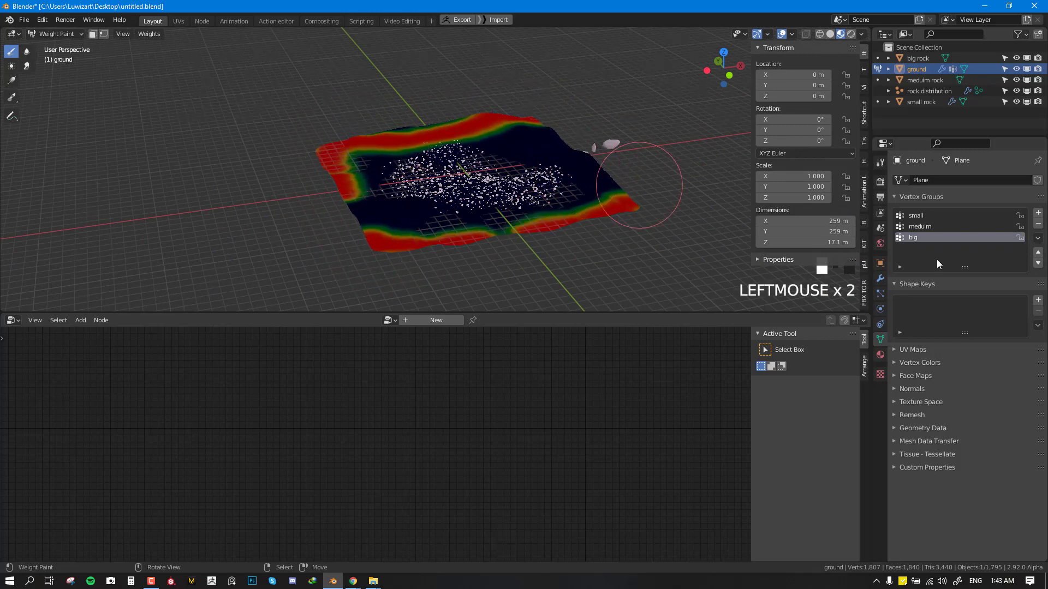
Select the meduim vertex group and paint weight for it on the ground.
left_click(920, 226)
middle_click_drag(382, 197, 350, 206)
mouse_move(404, 180)
left_mouse_down()
mouse_move(412, 164)
mouse_move(532, 158)
mouse_move(538, 249)
mouse_move(426, 234)
mouse_move(390, 188)
left_mouse_up()
Return the ground to Object Mode and select the rock distribution object to show its node tree.
key("ctrl+Tab")
middle_click_drag(506, 176, 479, 149)
scroll(480, 149, "up", 4)
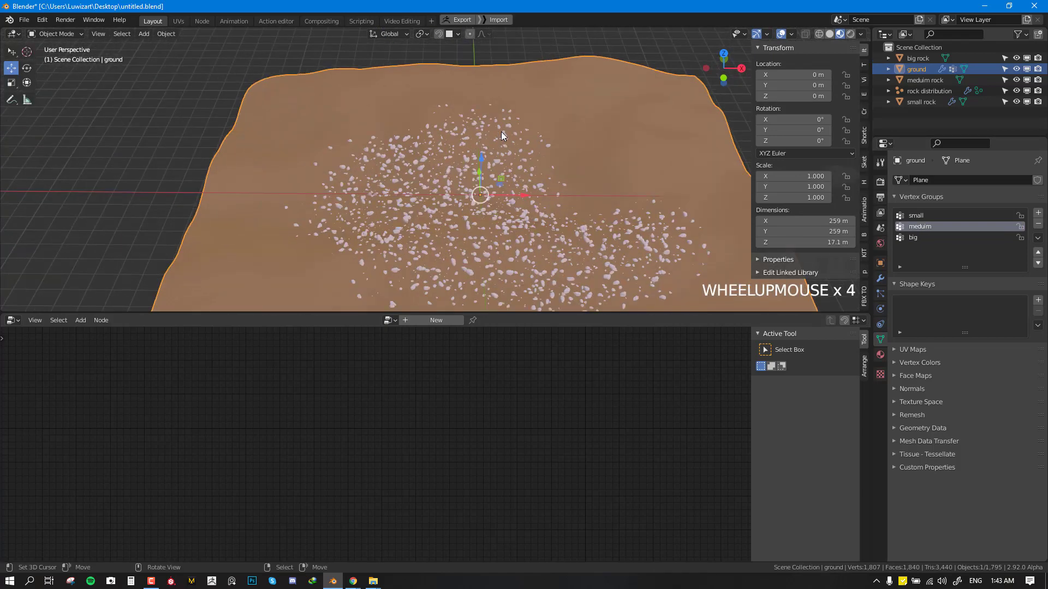
scroll(500, 145, "down", 2)
right_click(489, 182)
middle_click_drag(506, 188, 486, 185)
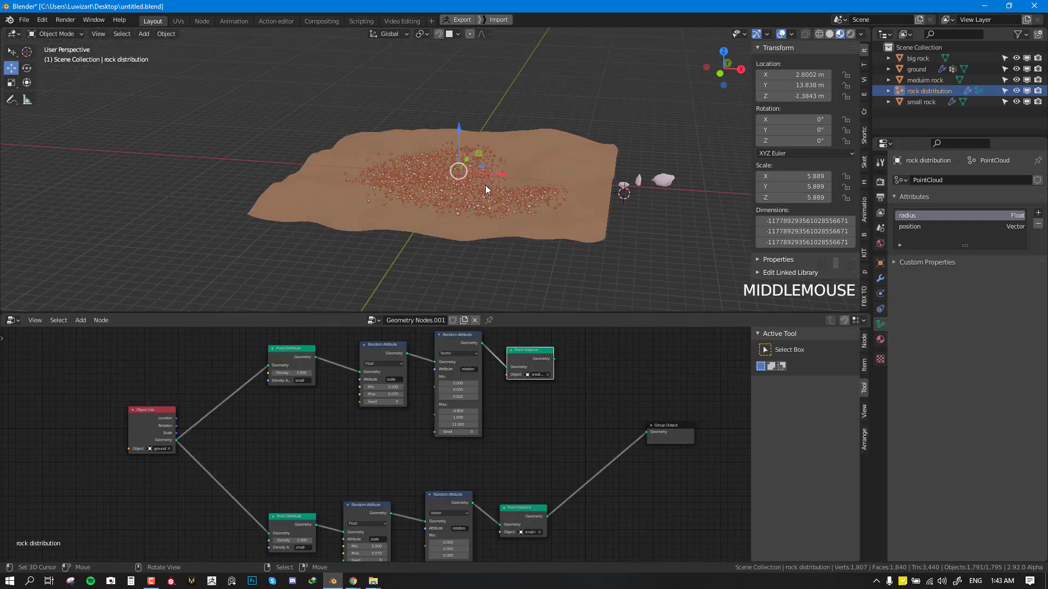
Set the upper Point Instance node's object to meduim rock and link its geometry to the Group Output.
scroll(453, 409, "up", 2)
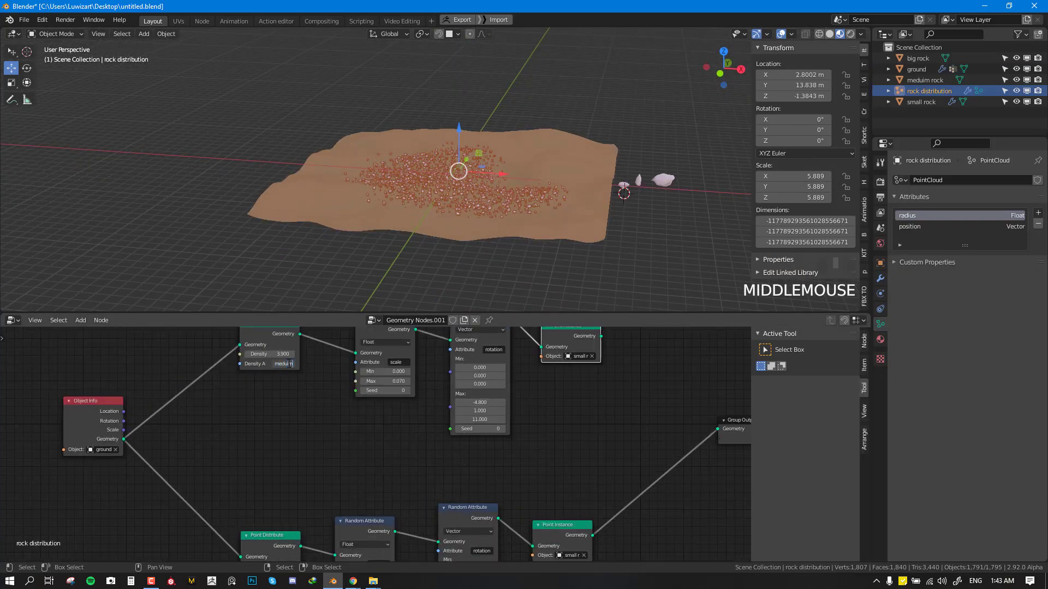
scroll(454, 389, "down", 1)
middle_click_drag(493, 382, 434, 431)
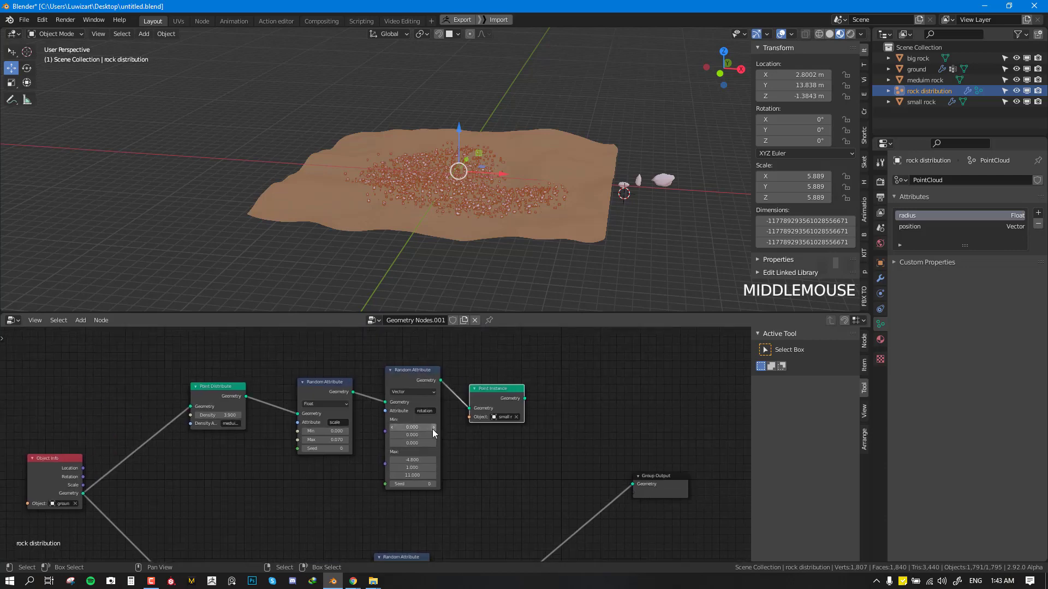
scroll(437, 429, "up", 2)
left_click(529, 414)
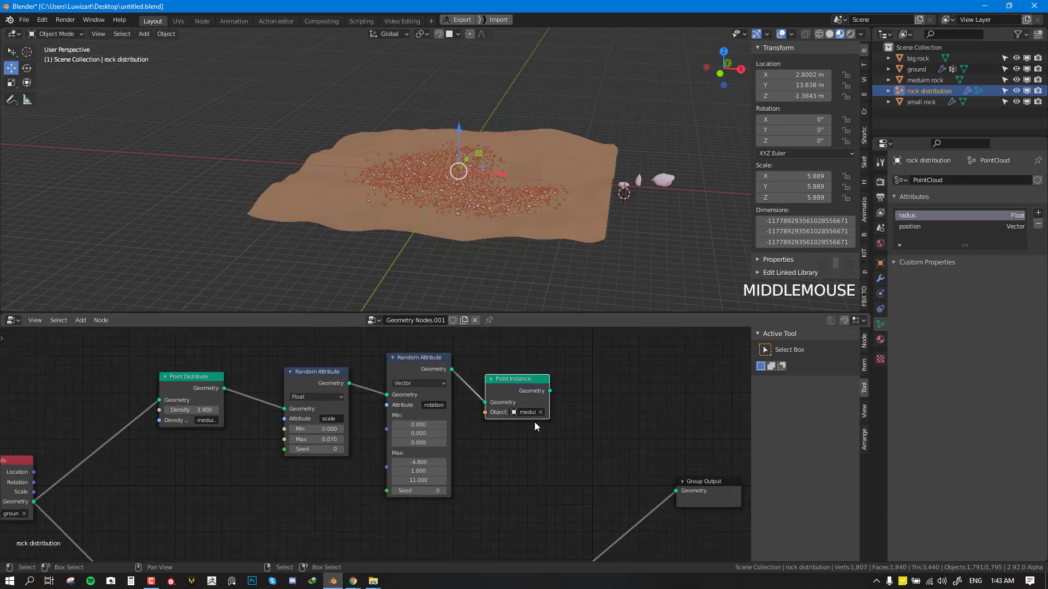
middle_click_drag(540, 446, 540, 414)
scroll(566, 350, "down", 1)
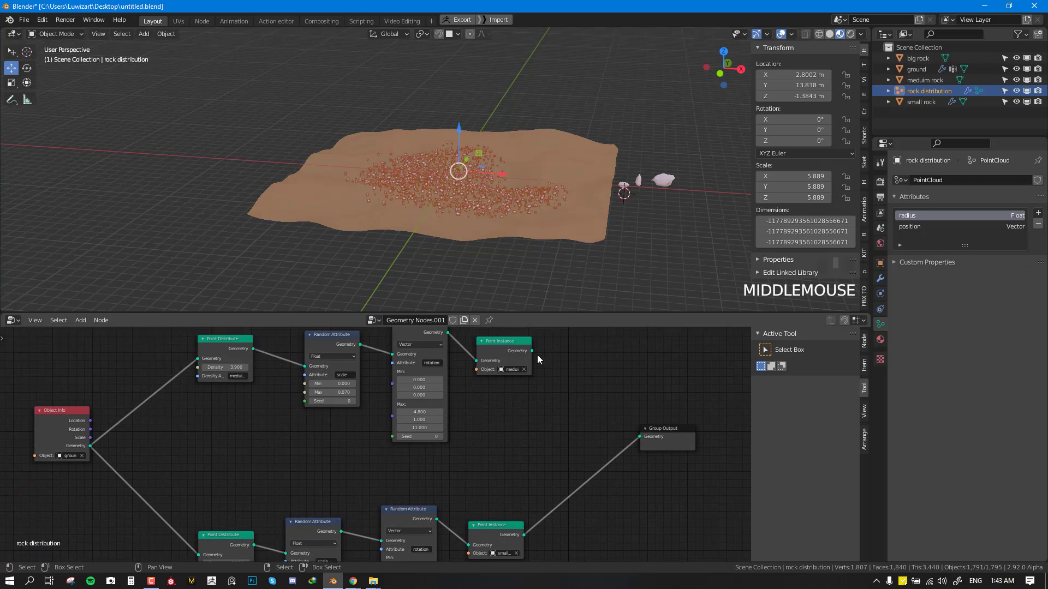
left_click_drag(533, 351, 641, 434)
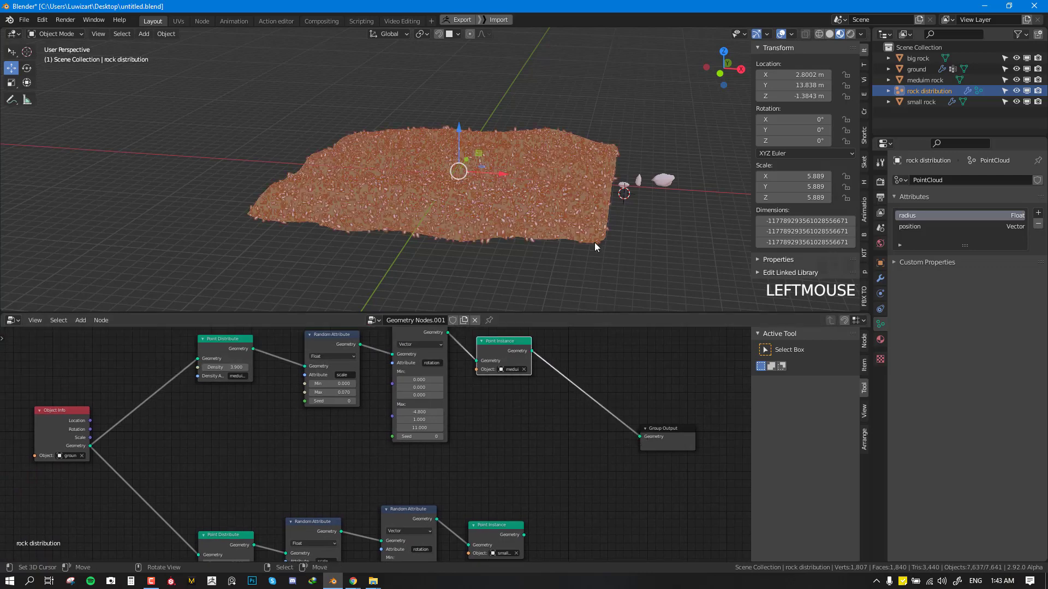
Copy the exact name of the ground's meduim vertex group into the upper Point Distribute node's density attribute.
scroll(559, 227, "up", 2)
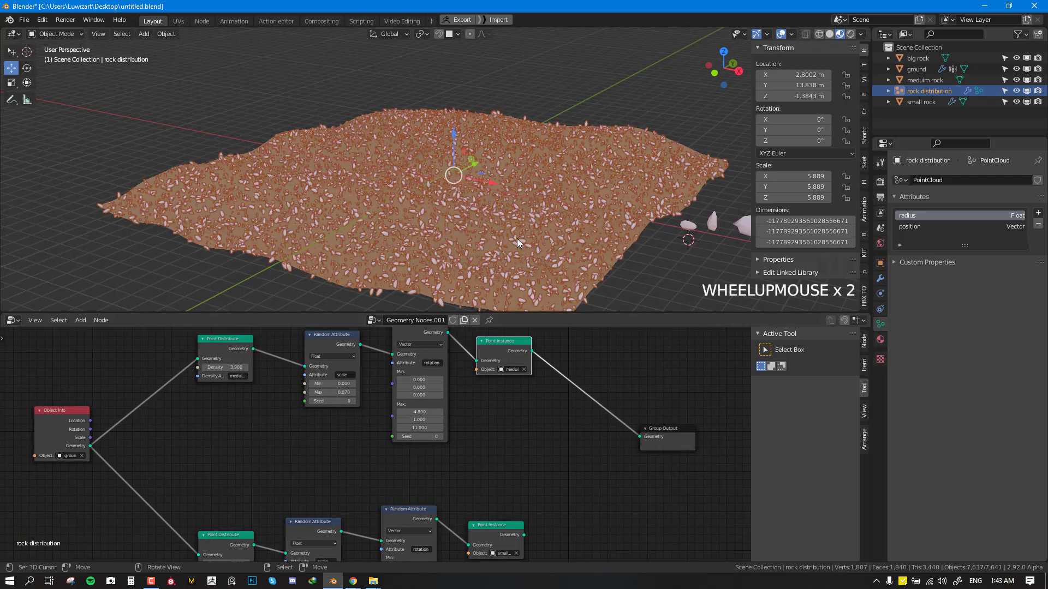
right_click(517, 238)
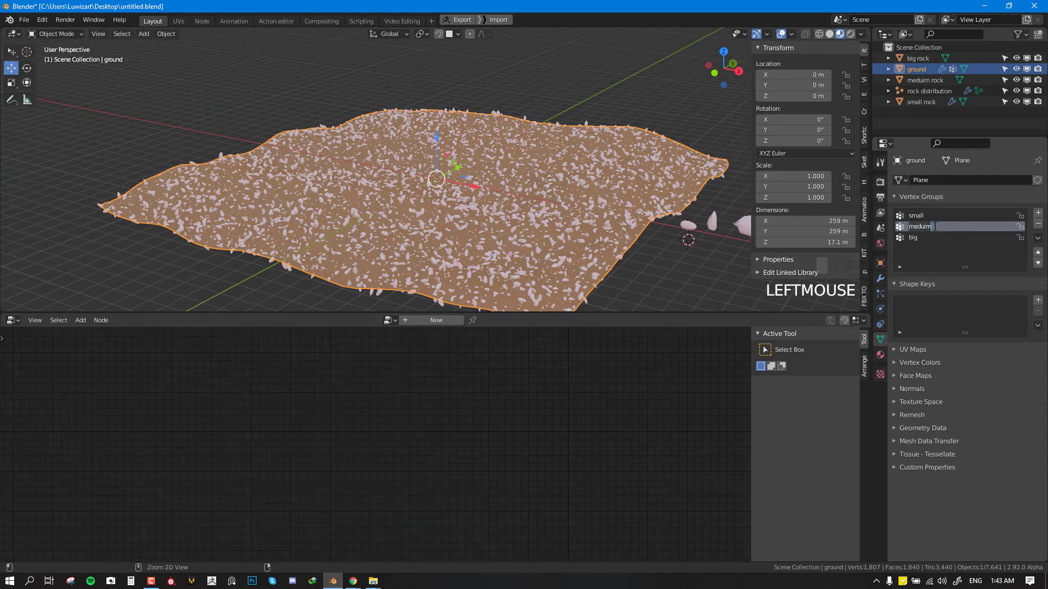
right_click(581, 237)
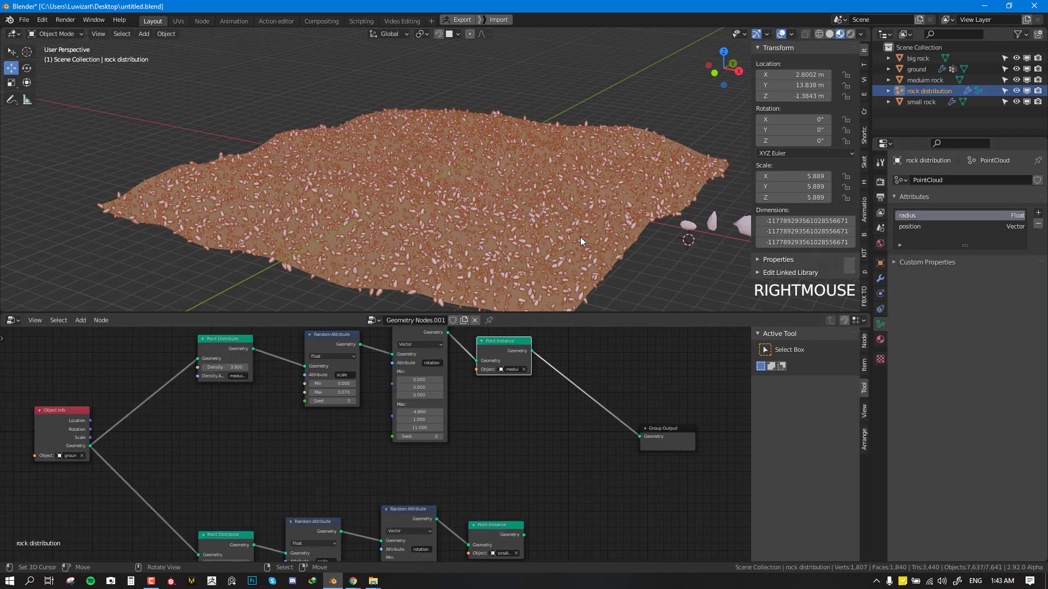
left_click(242, 379)
key("Return")
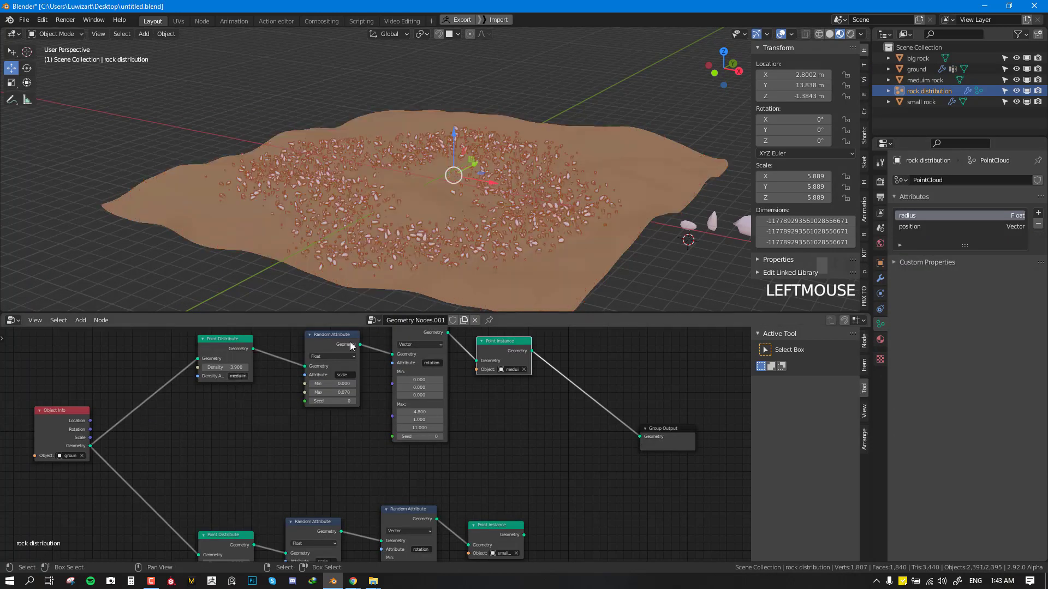
Set the maximum of the medium rocks' random scale attribute to 0.170.
key("alt+a")
middle_click_drag(443, 173, 512, 224)
scroll(552, 207, "up", 2)
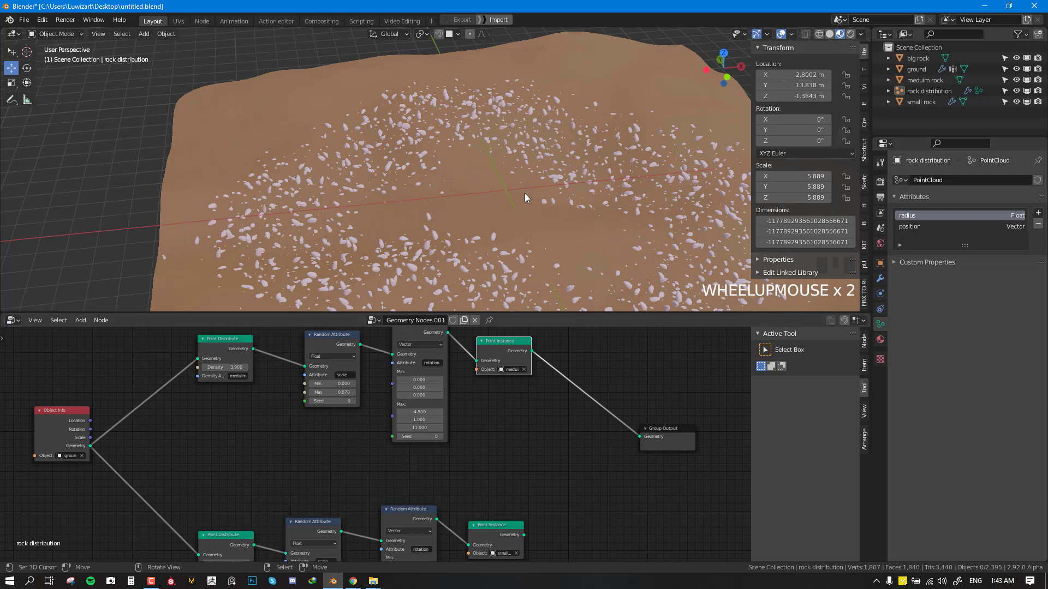
scroll(522, 197, "down", 3)
scroll(506, 221, "up", 3)
middle_click_drag(499, 222, 502, 209)
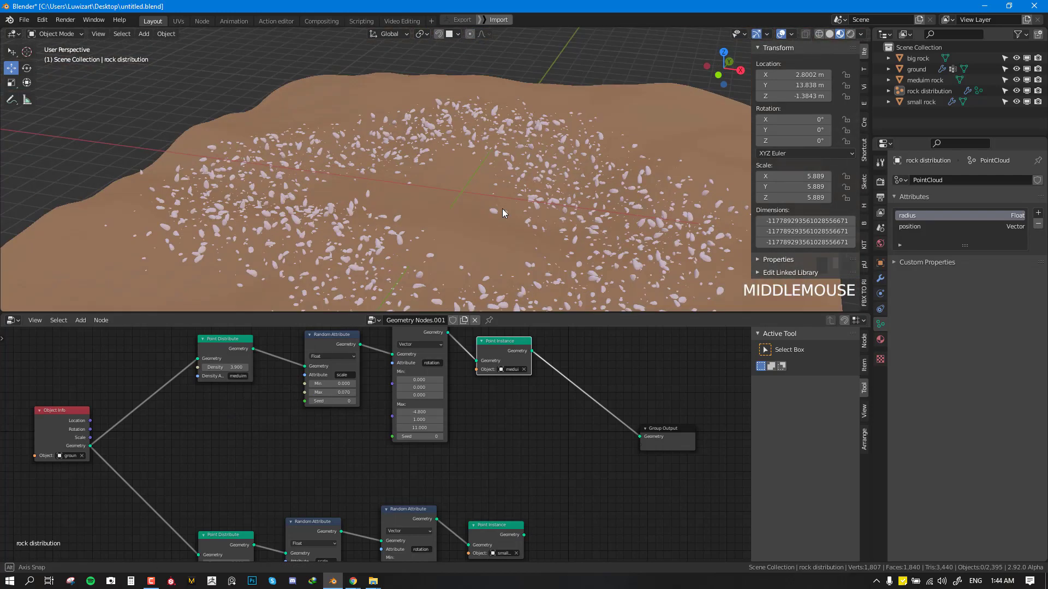
mouse_move(337, 394)
left_mouse_down()
mouse_move(393, 394)
mouse_move(354, 394)
left_mouse_up()
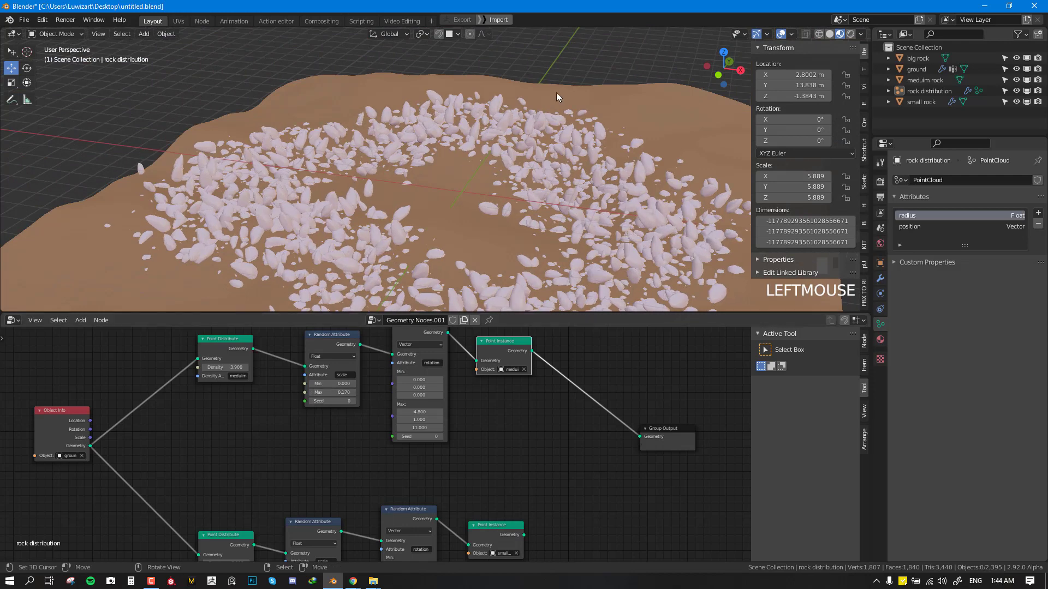
scroll(555, 93, "down", 2)
Set the Z maximum of the medium rocks' random rotation attribute to 23.300.
left_click_drag(419, 428, 436, 399)
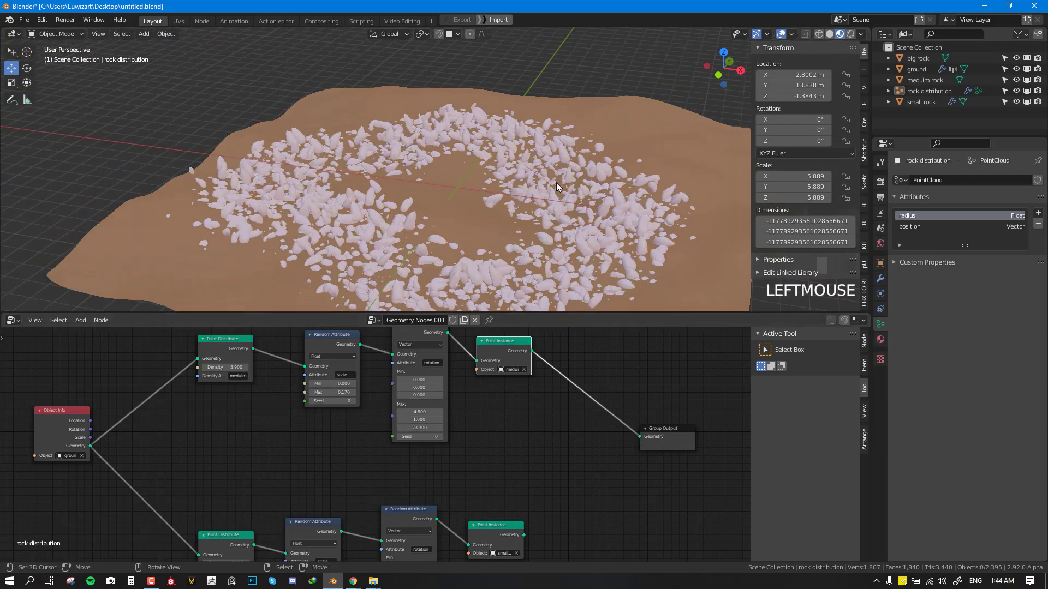
scroll(578, 135, "down", 3)
middle_click_drag(578, 134, 492, 233)
scroll(502, 214, "up", 3)
scroll(493, 430, "down", 3)
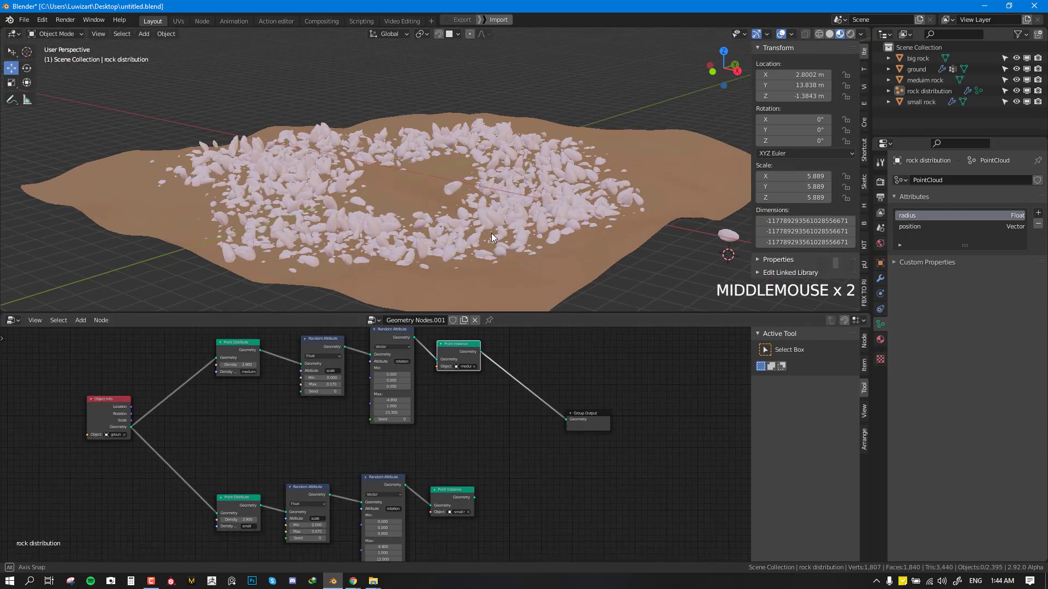
Add a Join Geometry node before the Group Output and link both the medium and small Point Instance nodes into it.
scroll(488, 234, "up", 1)
left_click_drag(460, 491, 477, 415)
left_click(476, 416)
key("shift+a")
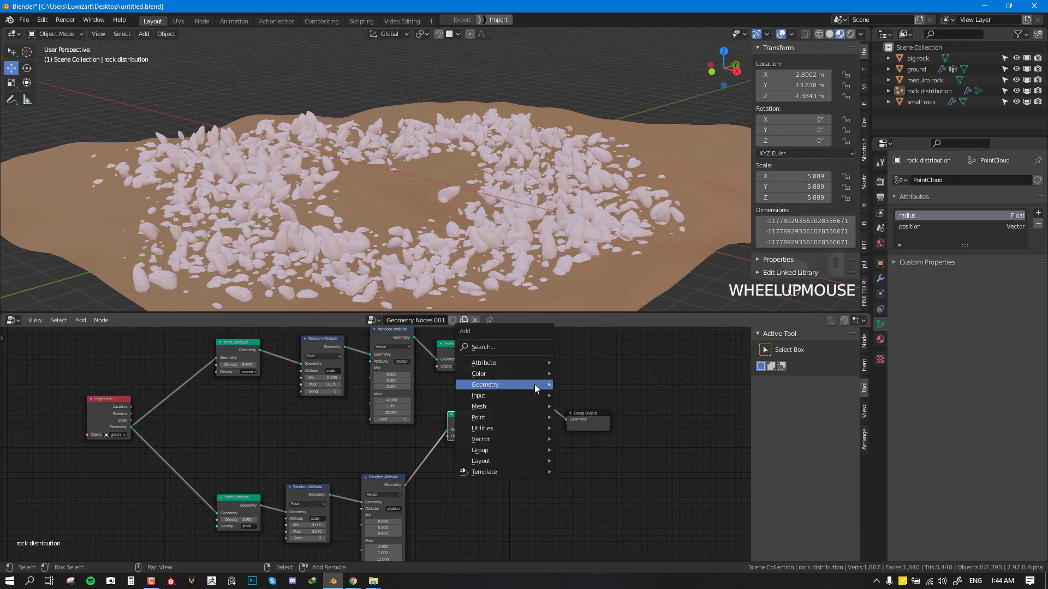
mouse_move(490, 386)
left_click(584, 397)
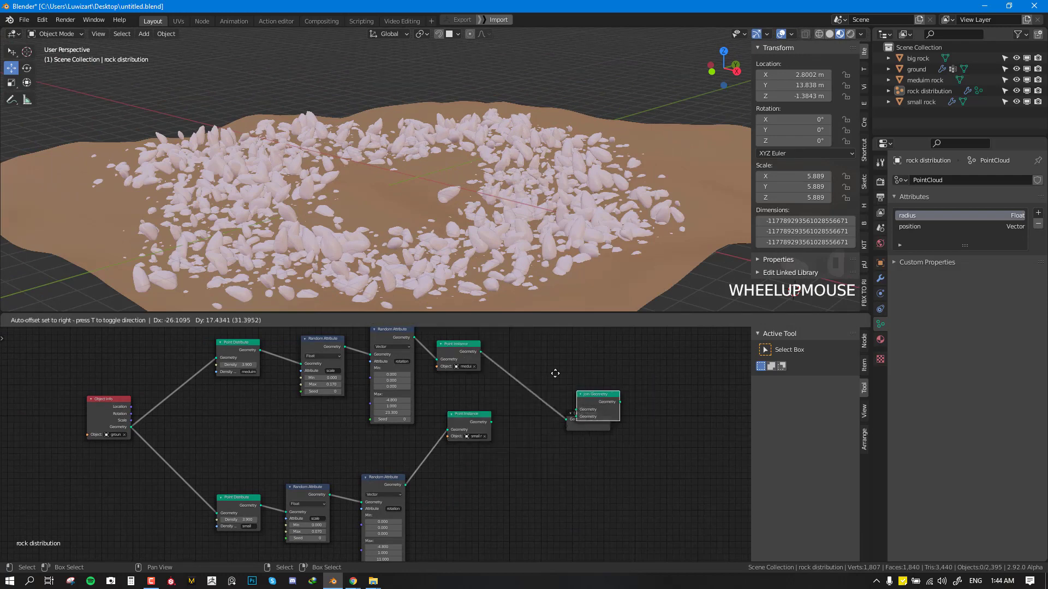
left_click(513, 364)
right_click(493, 418)
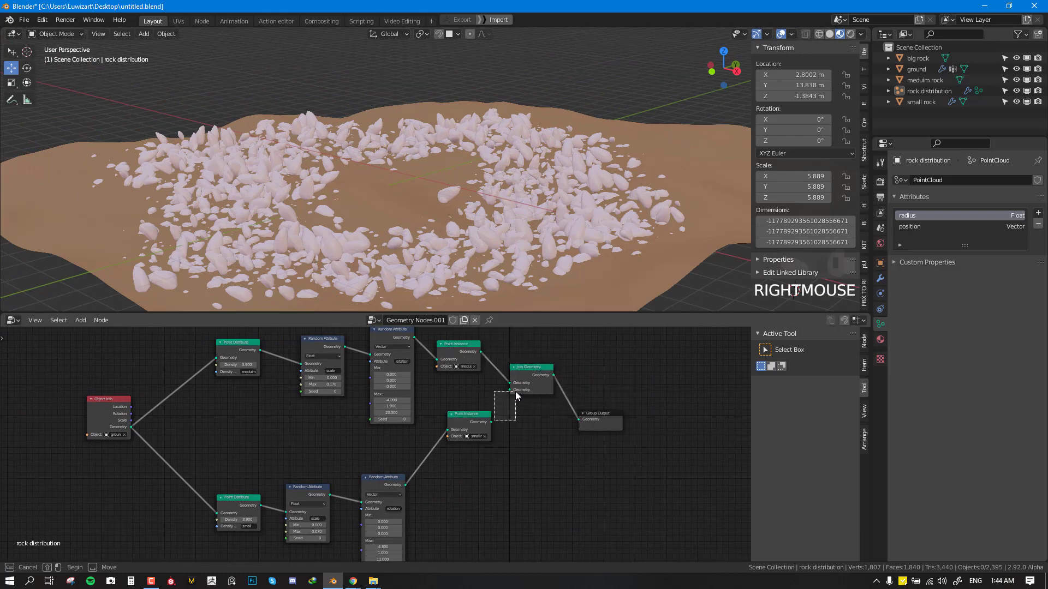
left_click_drag(492, 423, 510, 390)
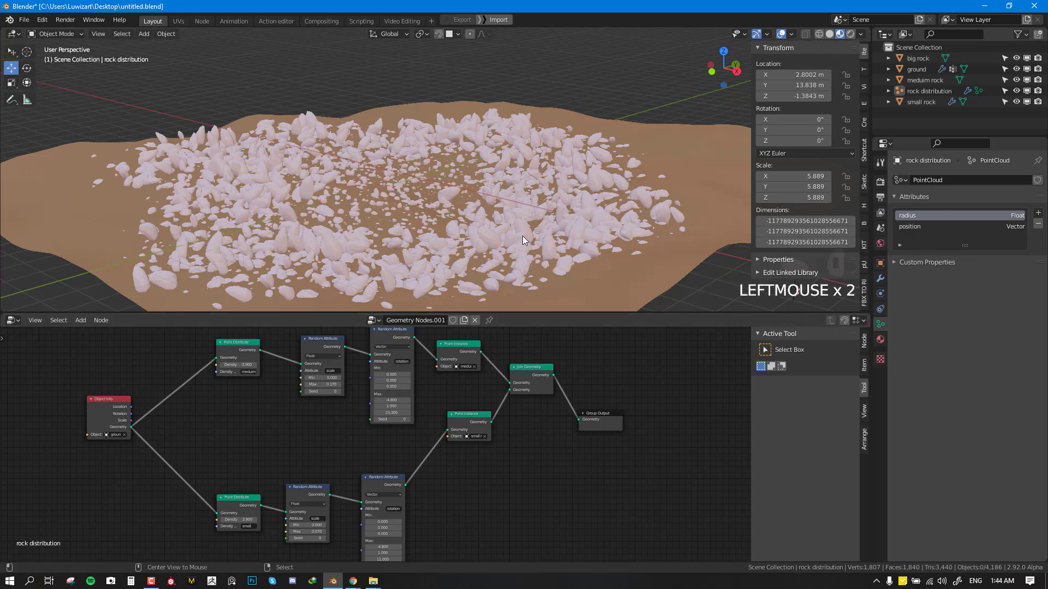
Set the medium rocks' maximum scale to 0.160 and their distribution density to 1.370.
middle_click_drag(522, 236, 579, 273)
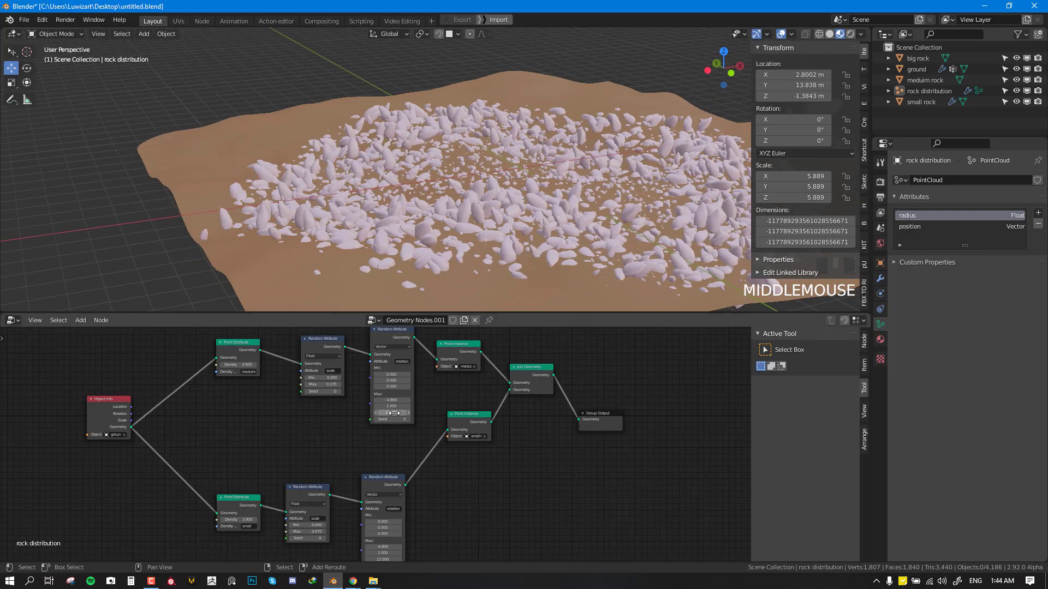
mouse_move(333, 384)
left_mouse_down("shift")
mouse_move(311, 384)
mouse_move(335, 384)
left_mouse_up("shift")
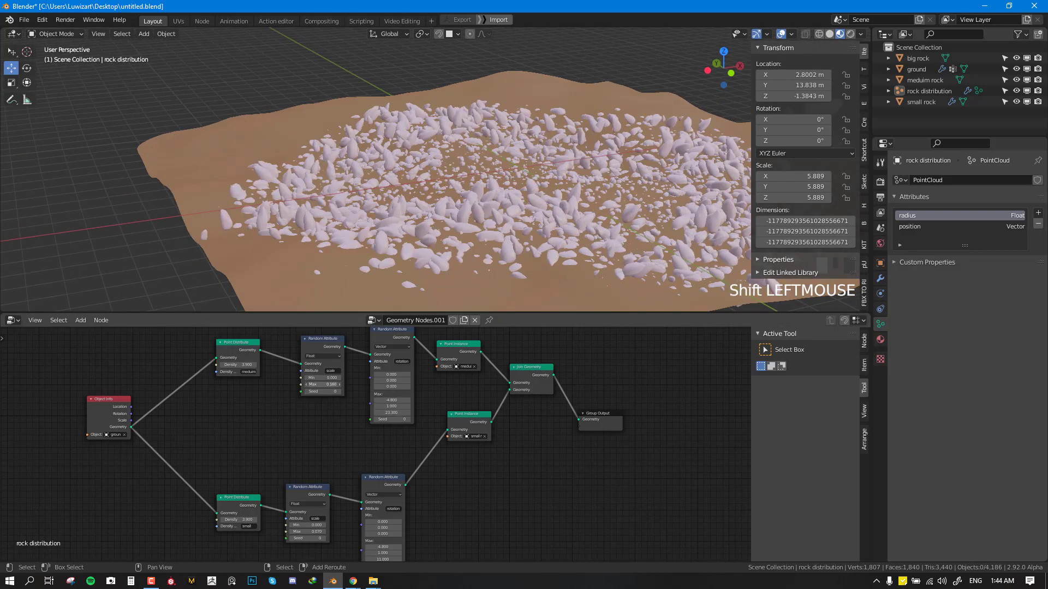
scroll(531, 109, "down", 2)
left_click_drag(228, 366, 194, 366, "shift")
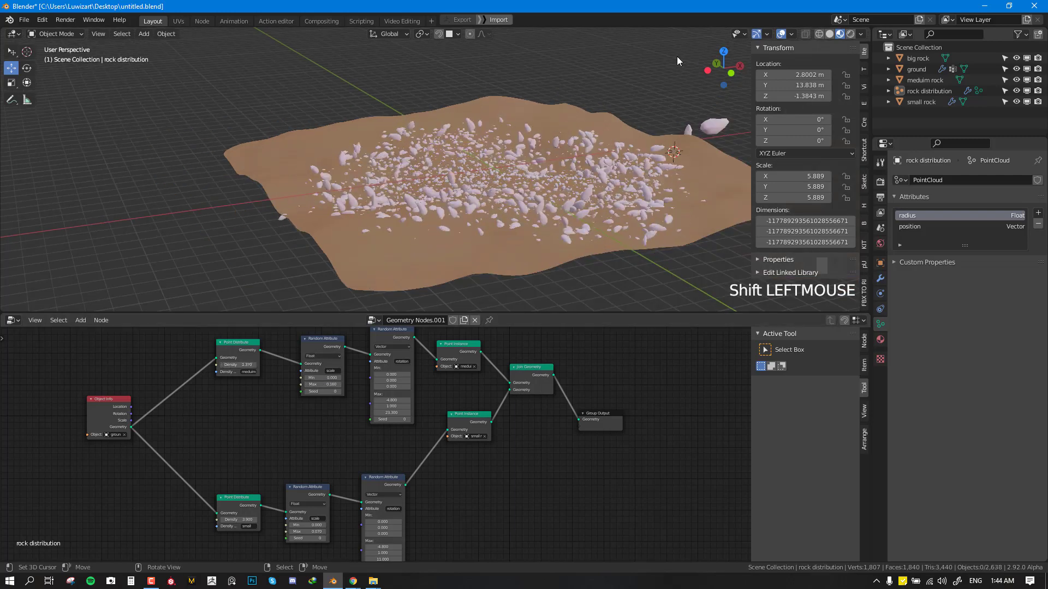
middle_click_drag(678, 59, 381, 182)
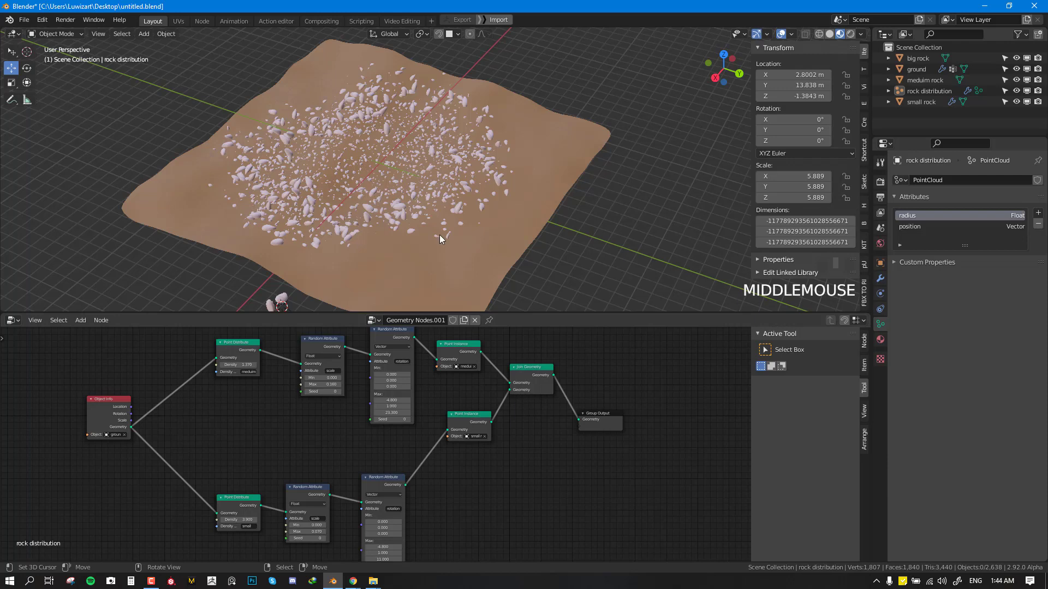
Duplicate the four medium rock nodes above the originals and feed the copy from the ground Object Info node's geometry.
key("ctrl+space")
scroll(545, 322, "up", 2)
key("c")
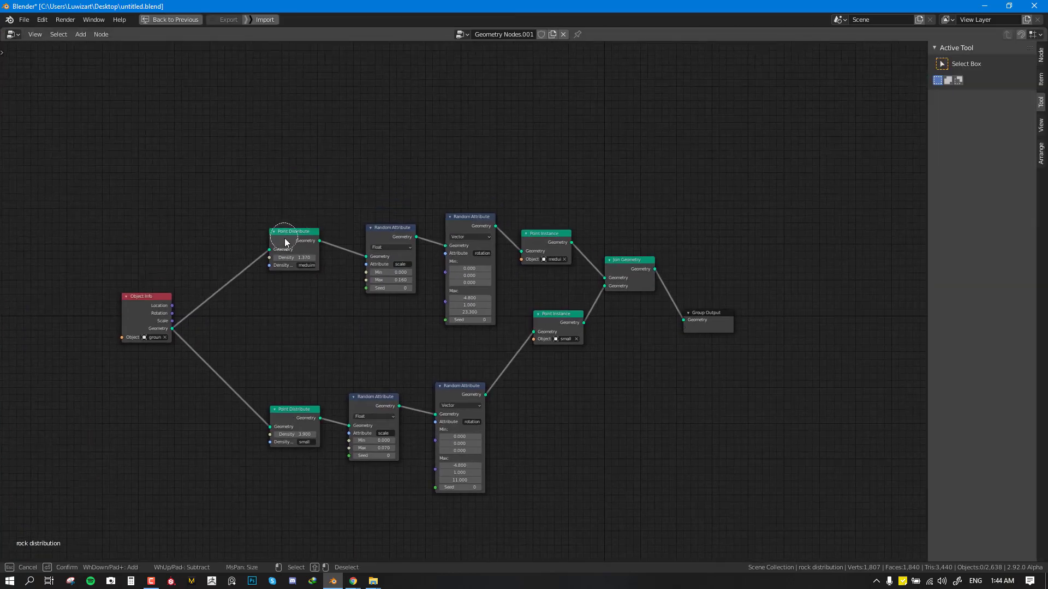
mouse_move(303, 243)
left_mouse_down()
mouse_move(392, 250)
mouse_move(500, 222)
left_mouse_up()
key("Escape")
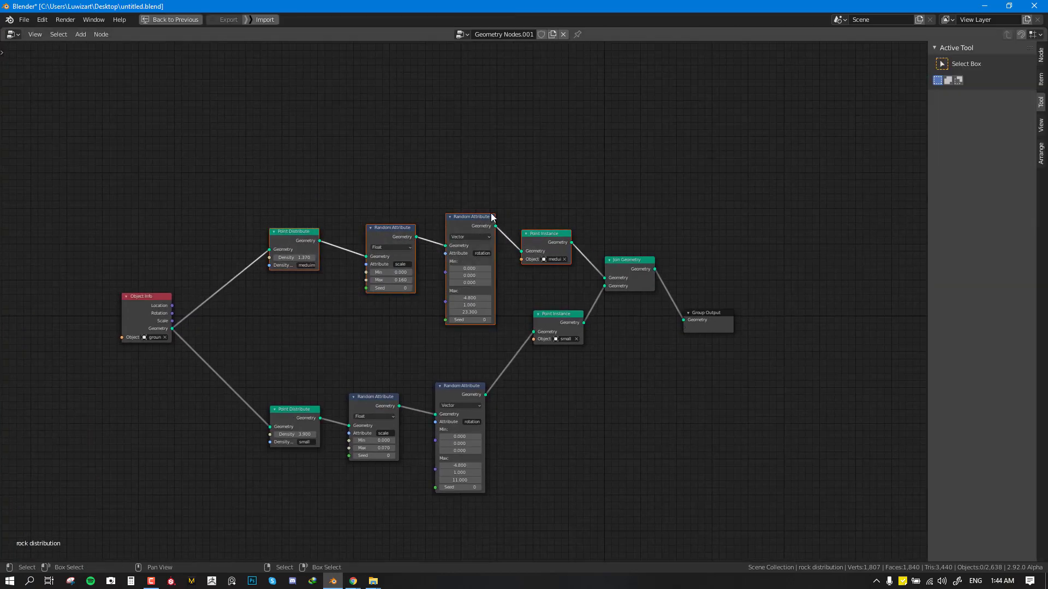
middle_click_drag(486, 271, 483, 351)
key("shift+d")
left_click(524, 201)
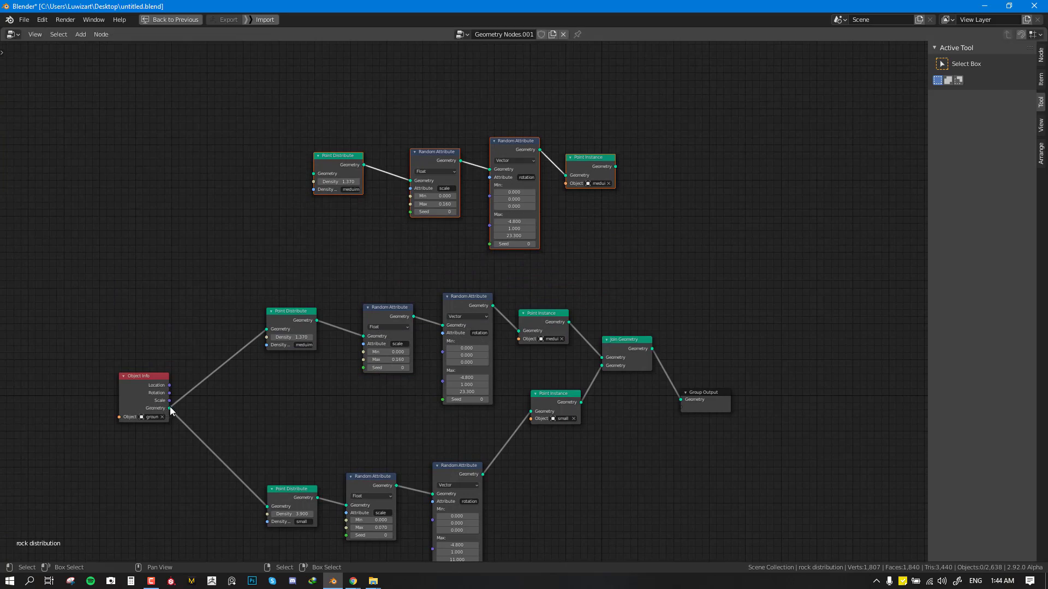
left_click_drag(169, 407, 313, 178)
left_click_drag(150, 371, 151, 238)
Duplicate the Join Geometry node, insert it before the Group Output, and link the new Point Instance node into it.
left_click(626, 350)
key("shift+d")
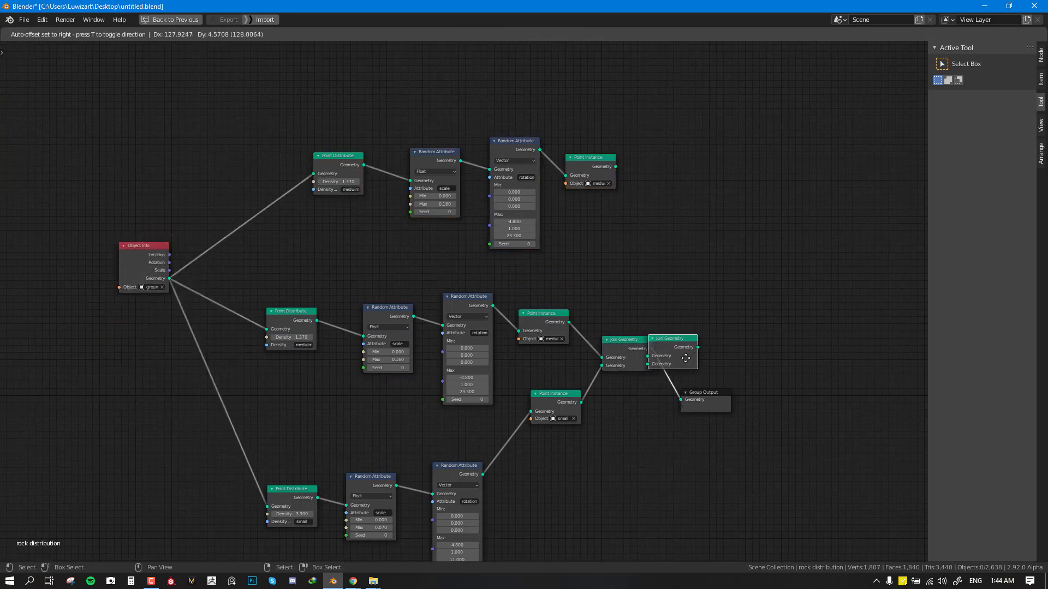
left_click(791, 191)
left_click_drag(613, 167, 696, 280)
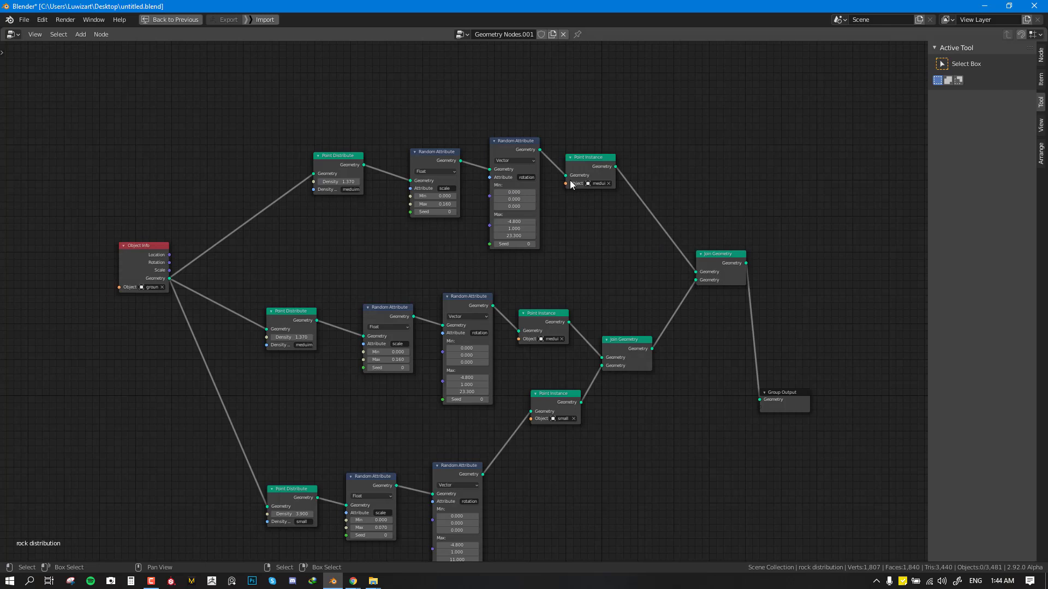
Set the new chain's density attribute to big and its instance object to big rock.
left_click(348, 190)
left_click(349, 190)
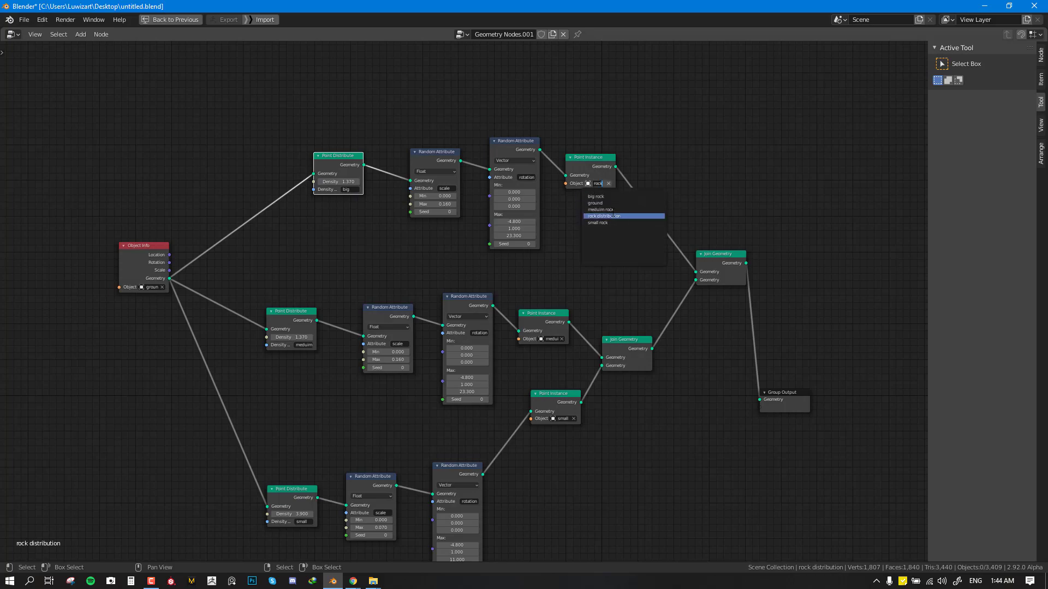
left_click(600, 197)
key("ctrl+space")
mouse_move(601, 215)
middle_mouse_down()
mouse_move(621, 189)
mouse_move(562, 207)
mouse_move(594, 232)
middle_mouse_up()
scroll(562, 207, "up", 2)
scroll(573, 210, "down", 3)
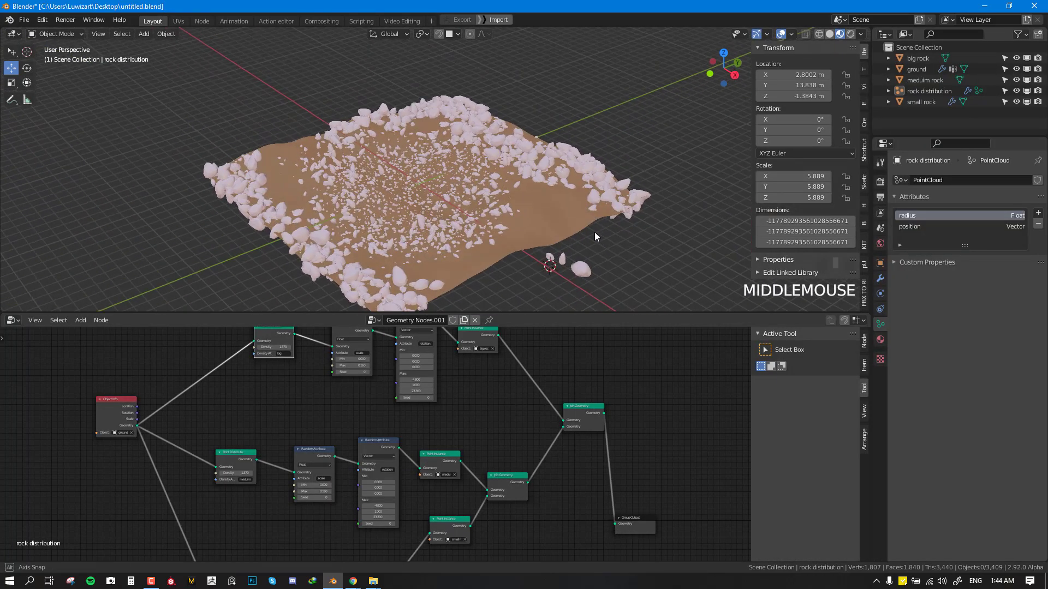
scroll(594, 232, "up", 1)
Select the small, medium and big source rocks together and move them away from the ground.
right_click(592, 281)
right_click(577, 281, "shift")
right_click(624, 298, "shift")
middle_click_drag(626, 298, 632, 217)
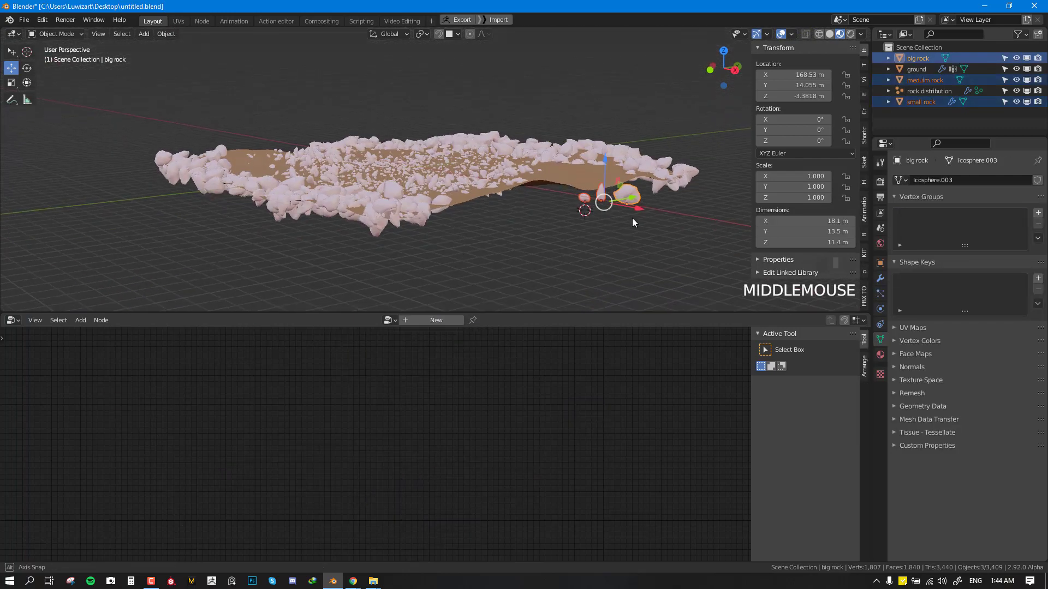
key("g")
left_click(453, 273)
mouse_move(485, 204)
middle_mouse_down()
mouse_move(498, 228)
mouse_move(490, 212)
mouse_move(502, 167)
mouse_move(493, 218)
mouse_move(479, 208)
middle_mouse_up()
right_click(493, 223)
right_click(526, 176)
middle_click_drag(525, 176, 552, 198)
right_click(552, 179)
right_click(456, 172)
scroll(548, 195, "up", 2)
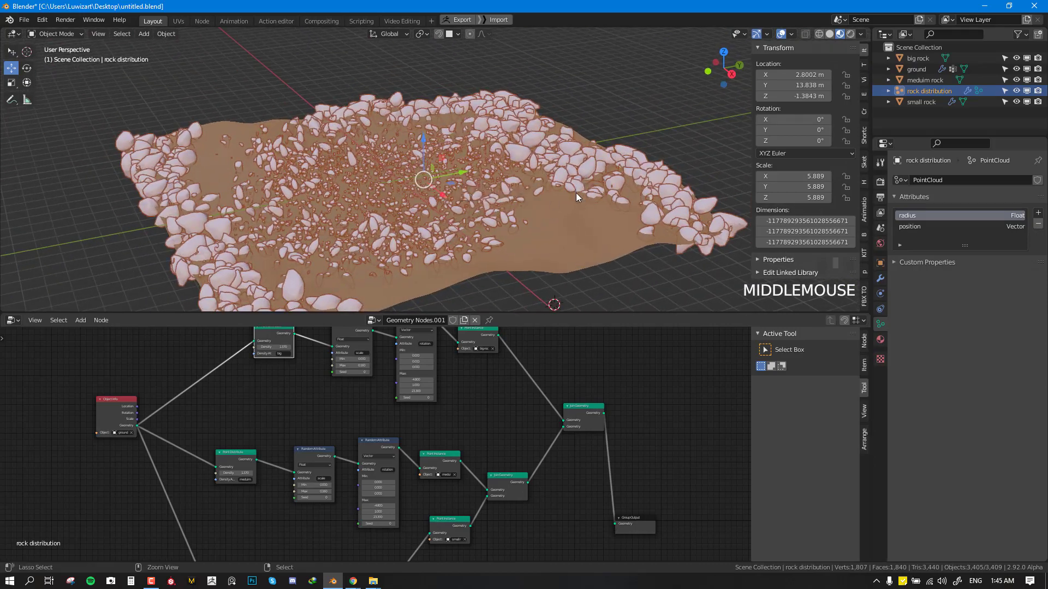
Switch the ground to Weight Paint mode and paint more of its bare outer areas for the big vertex group.
right_click(599, 231)
key("ctrl+Tab")
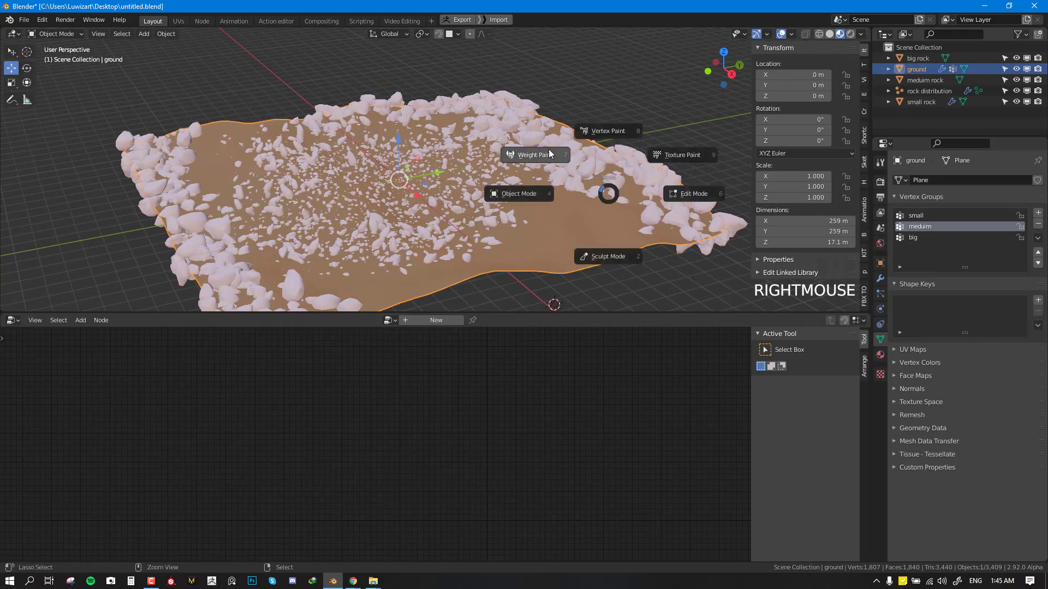
scroll(546, 191, "down", 2)
left_click(950, 237)
middle_click_drag(589, 203, 555, 238)
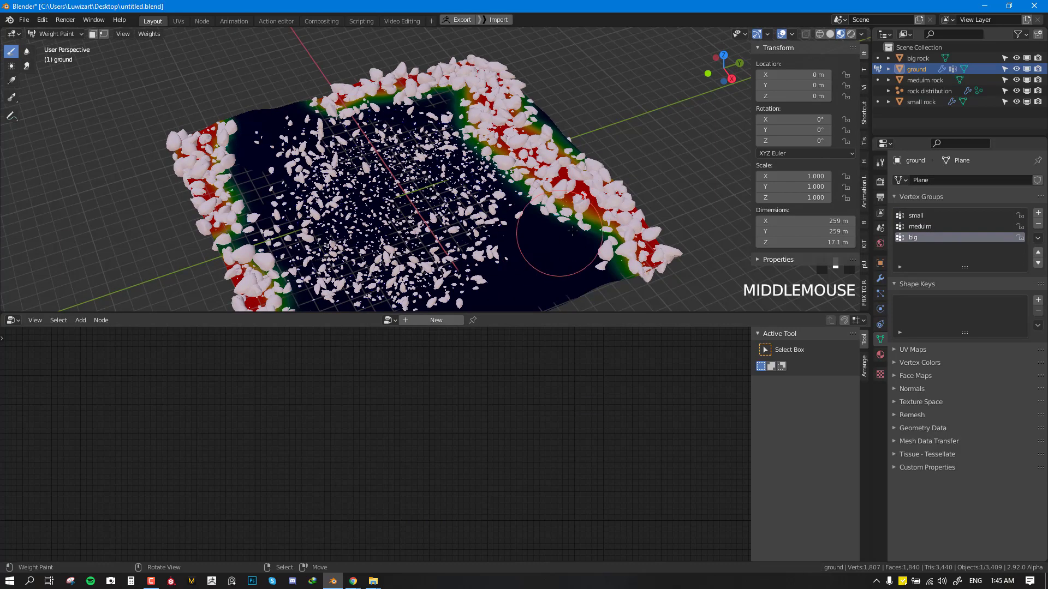
left_click_drag(556, 239, 548, 263)
scroll(546, 235, "down", 2)
mouse_move(549, 256)
middle_mouse_down()
mouse_move(546, 240)
mouse_move(573, 213)
middle_mouse_up()
mouse_move(573, 210)
left_mouse_down()
mouse_move(445, 245)
mouse_move(385, 202)
mouse_move(371, 128)
left_mouse_up()
left_click_drag(546, 196, 539, 212)
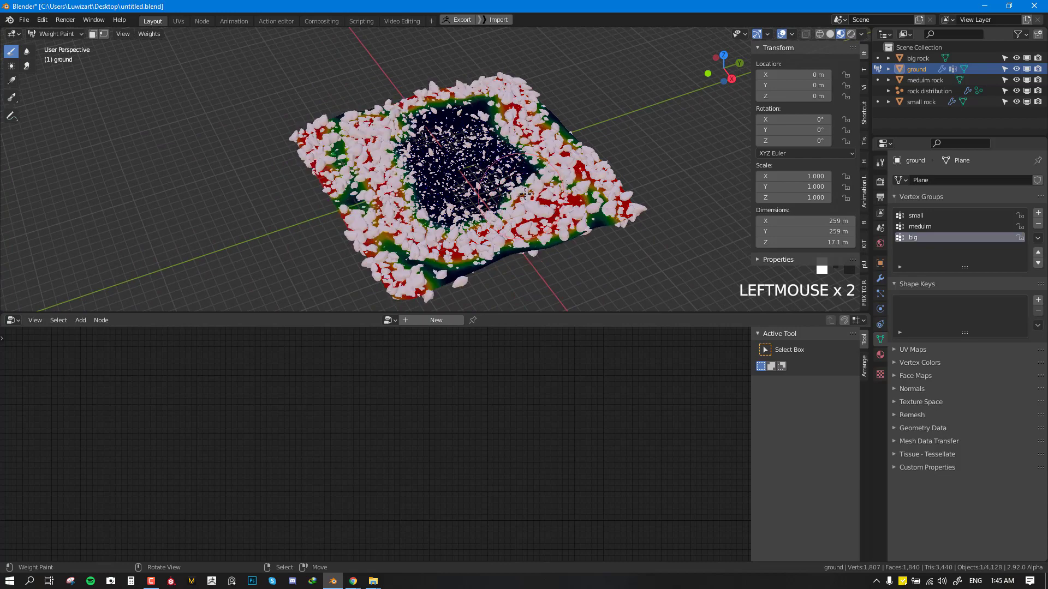
Return the ground to Object Mode and view the rock scatter from the side.
key("ctrl+Tab")
mouse_move(511, 185)
middle_mouse_down()
mouse_move(649, 182)
mouse_move(606, 152)
middle_mouse_up()
scroll(645, 181, "down", 1)
scroll(606, 152, "up", 2)
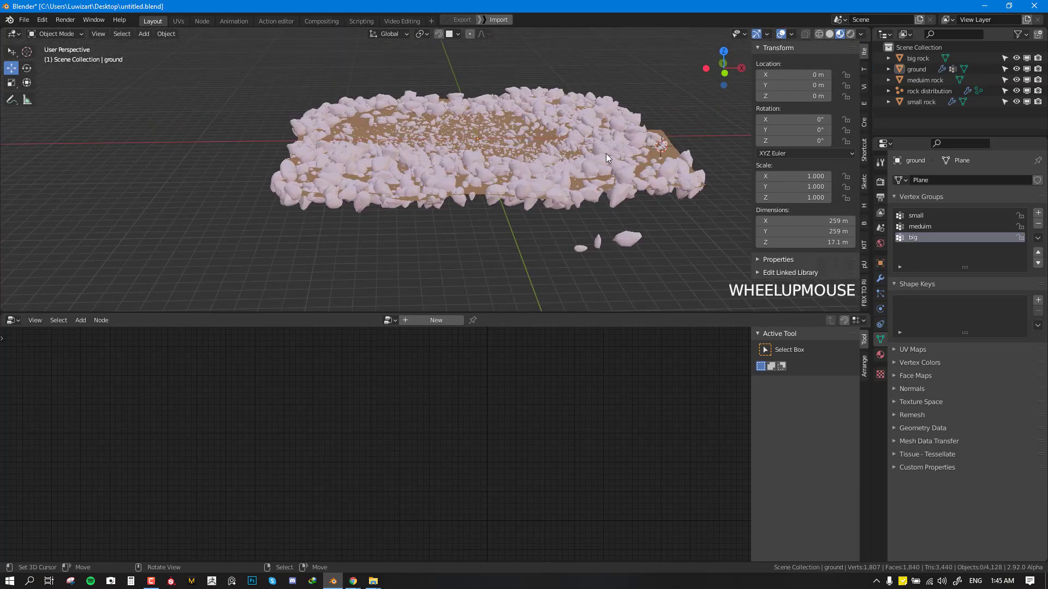
Select the rock distribution object, lower the point density of the big rock chain, and deselect everything in the viewport.
right_click(623, 154)
left_click_drag(273, 347, 251, 347, "shift")
key("alt+a")
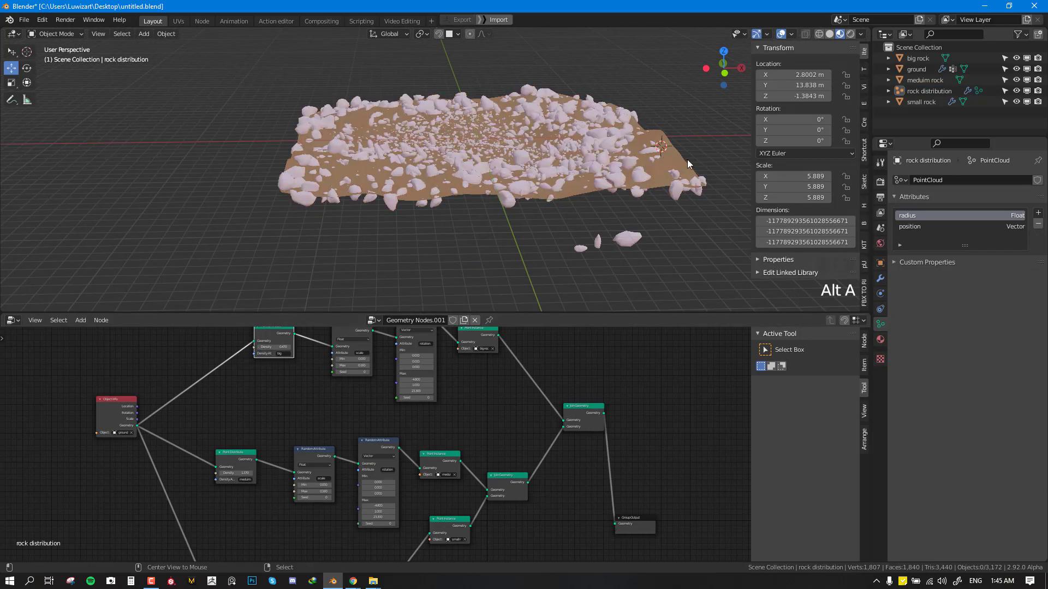
middle_click_drag(687, 159, 444, 199)
scroll(445, 199, "up", 1)
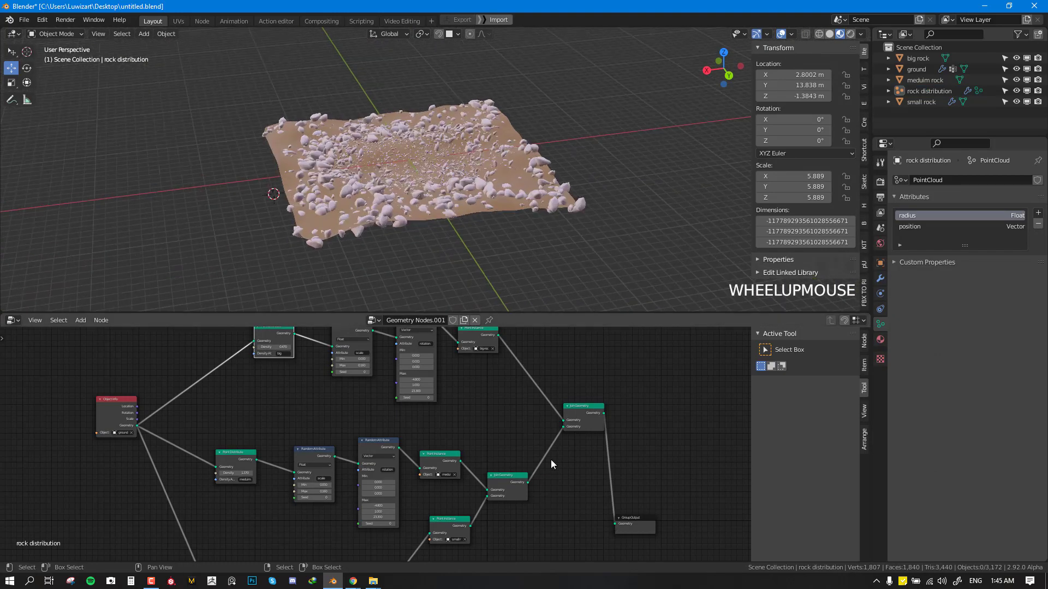
Move the Group Output node farther from the last Join Geometry node to make room for more nodes.
middle_click_drag(574, 467, 533, 424)
left_click_drag(529, 374, 512, 352)
left_click(62, 369)
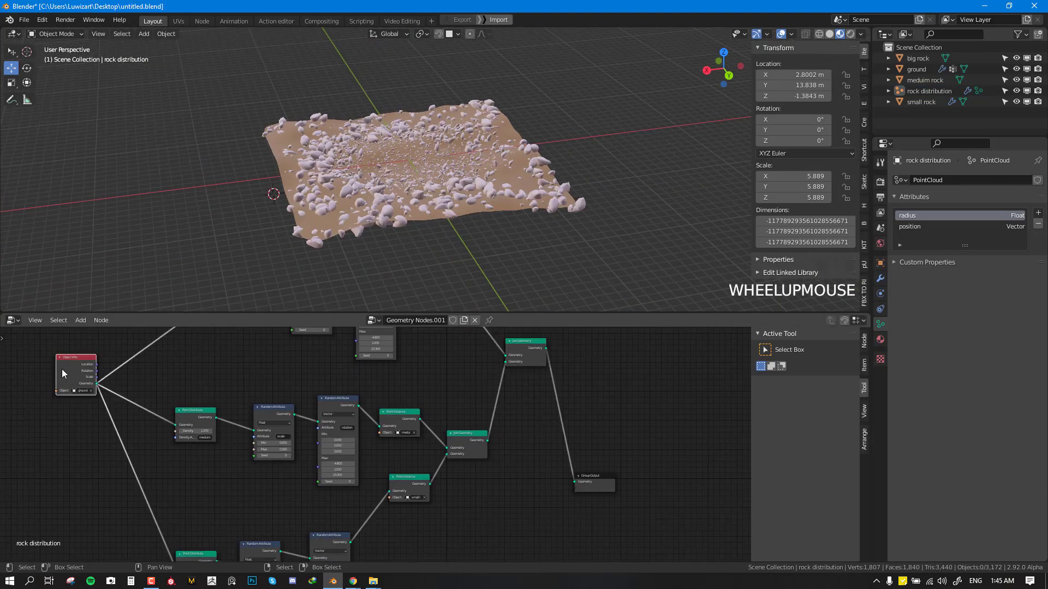
middle_click_drag(494, 462, 460, 461)
left_click_drag(554, 474, 666, 452)
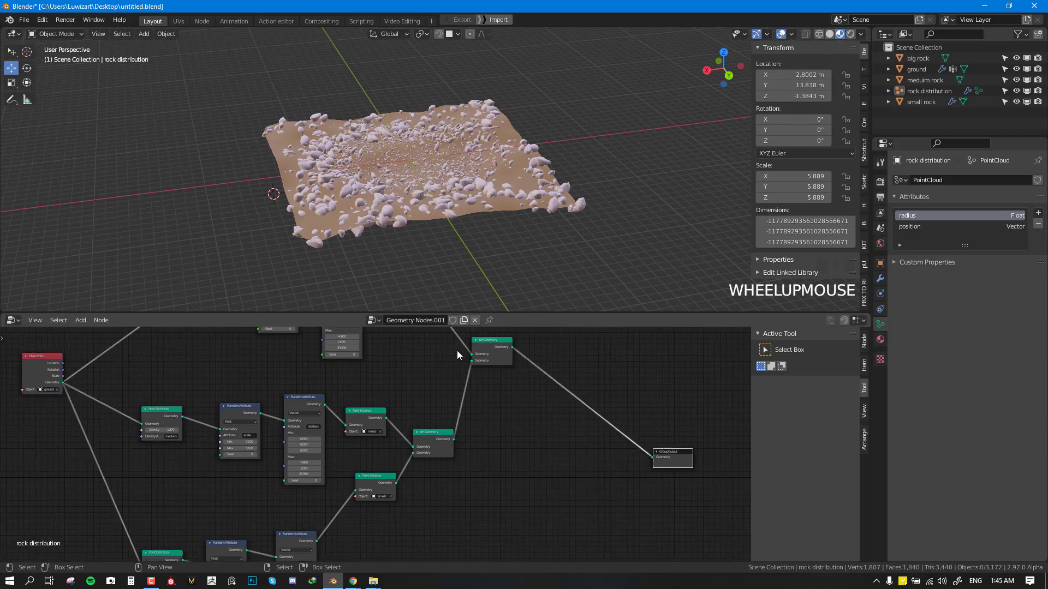
middle_click_drag(522, 380, 517, 417)
scroll(516, 414, "up", 1)
Examine the thinned rock scatter on the ground from several angles and up close.
middle_click_drag(530, 210, 571, 210)
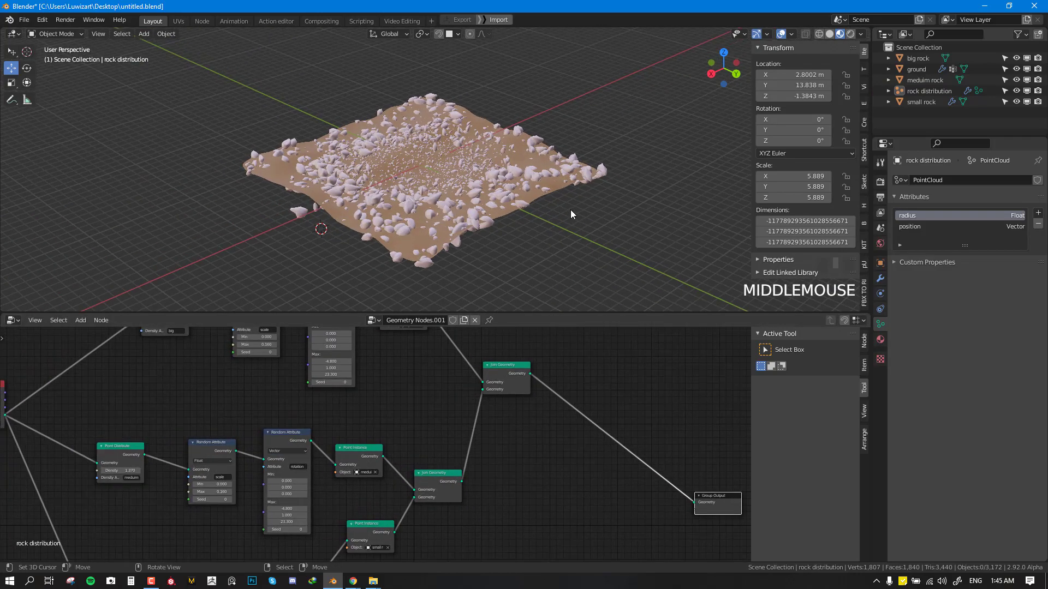
scroll(594, 189, "up", 1)
middle_click_drag(469, 191, 482, 121)
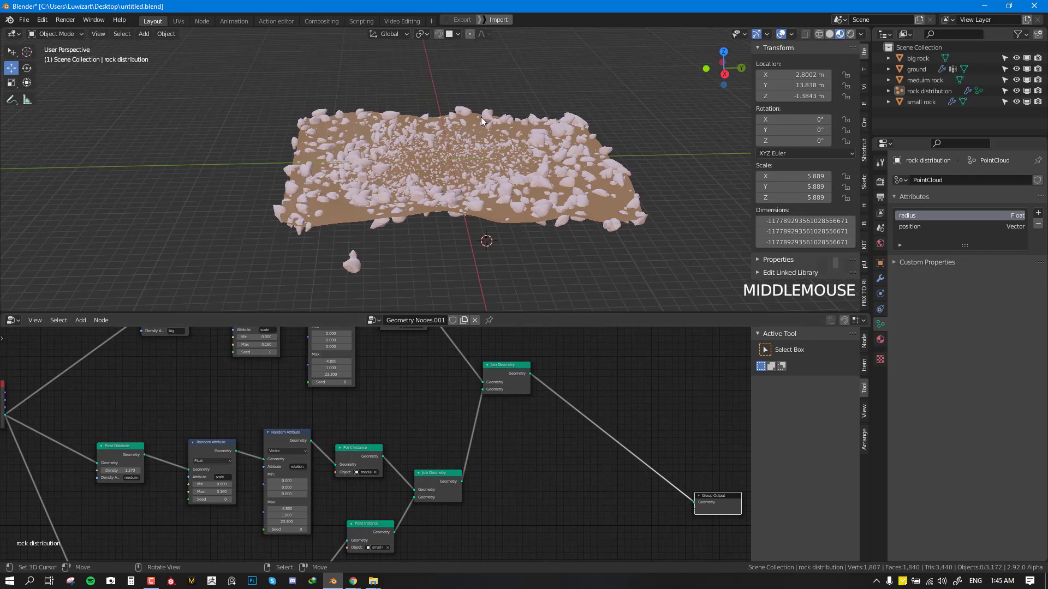
scroll(544, 179, "down", 1)
middle_click_drag(545, 178, 510, 257)
scroll(505, 197, "up", 2)
scroll(522, 211, "up", 1)
middle_click_drag(561, 165, 545, 162)
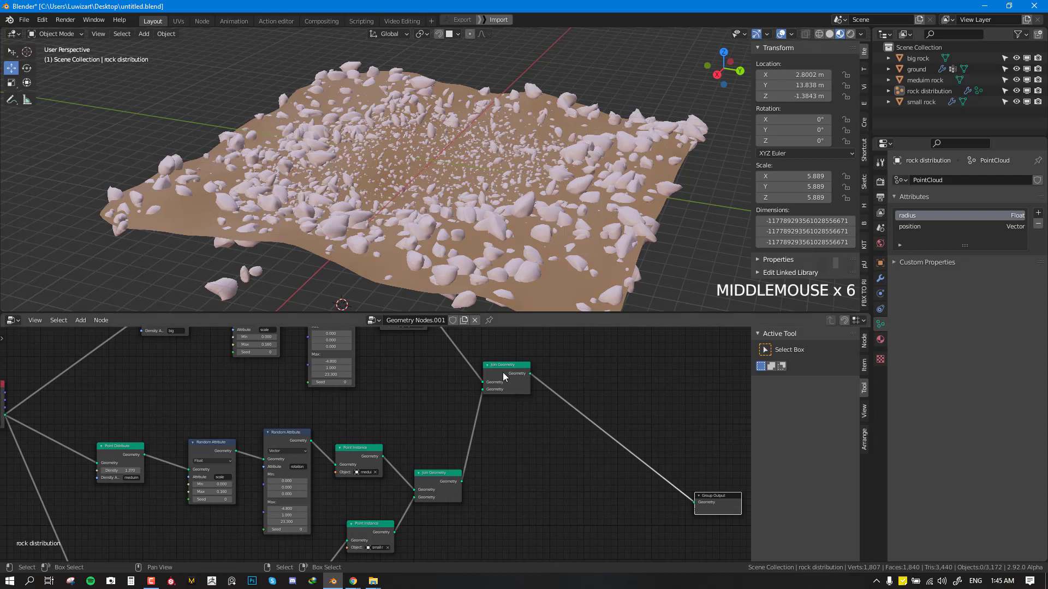
Duplicate the last Join Geometry node and insert the copy on the link to the Group Output.
left_click_drag(502, 373, 483, 368)
key("shift+d")
left_click(579, 411)
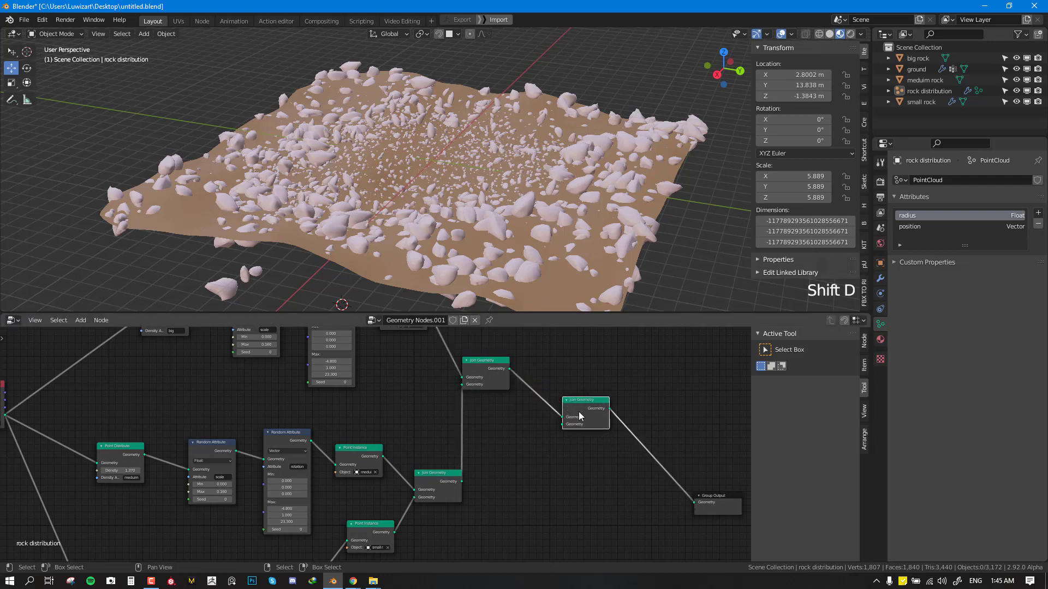
Duplicate the Object Info node, place the copy below the new Join Geometry node, and set its object to big rock.
scroll(494, 424, "down", 3)
middle_click_drag(494, 424, 516, 424)
scroll(285, 343, "down", 1)
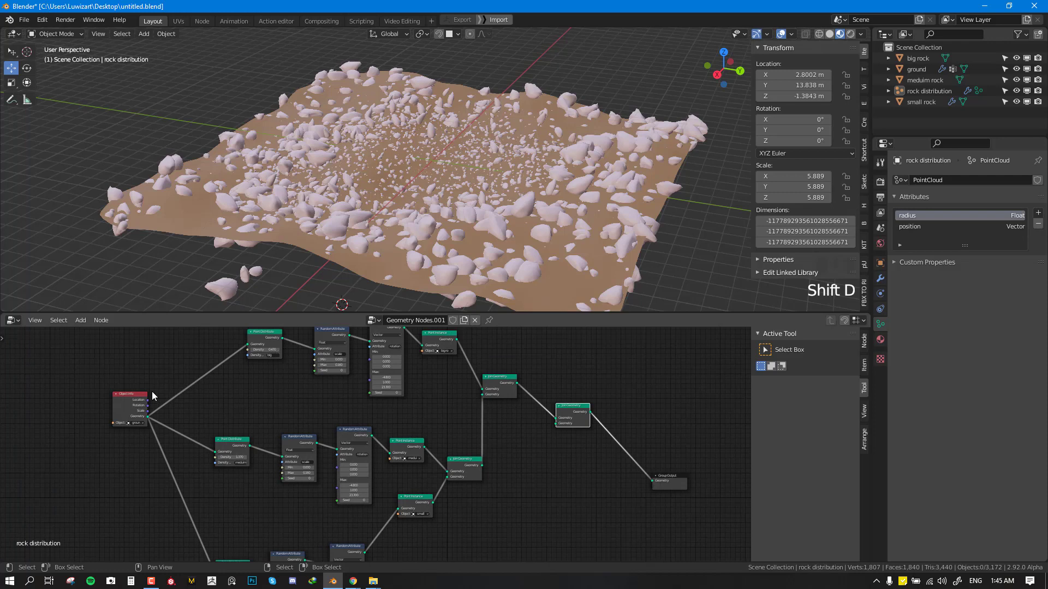
left_click(137, 413)
key("shift+d")
left_click(567, 489)
scroll(543, 494, "up", 3)
middle_click_drag(541, 495, 549, 459)
left_click_drag(577, 455, 542, 477)
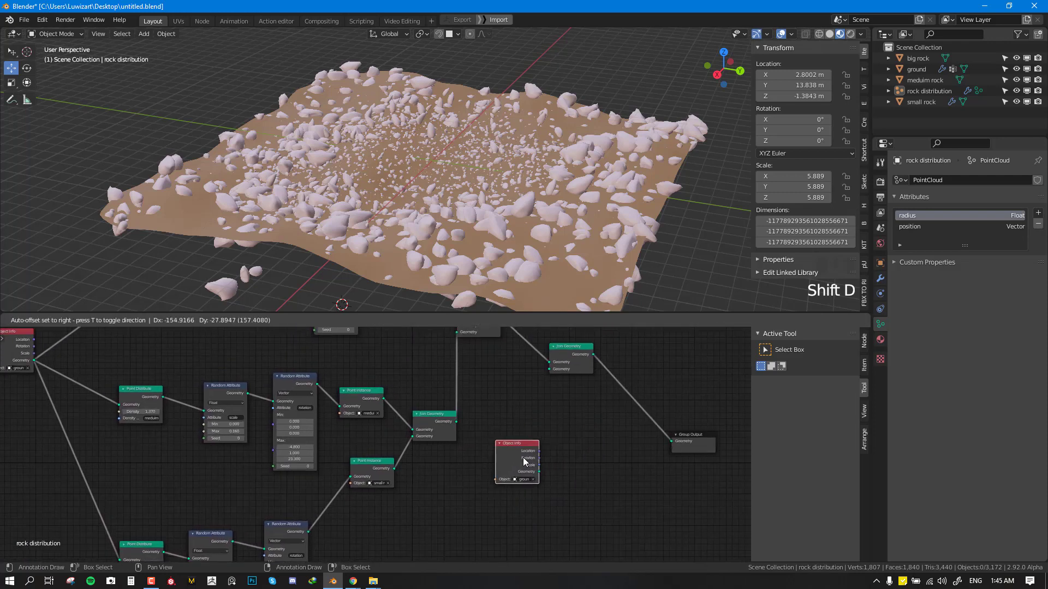
left_click(523, 457)
scroll(555, 502, "up", 1)
left_click(560, 484)
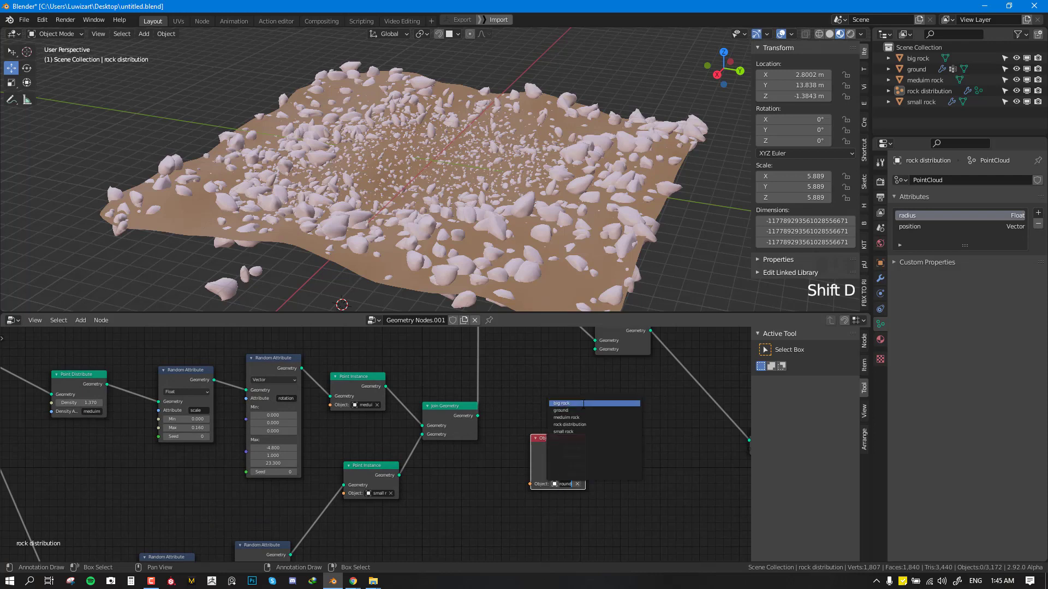
left_click(583, 403)
Link the big rock Object Info's geometry to the new Join Geometry's free input and select the rock distribution.
middle_click_drag(571, 442, 529, 462)
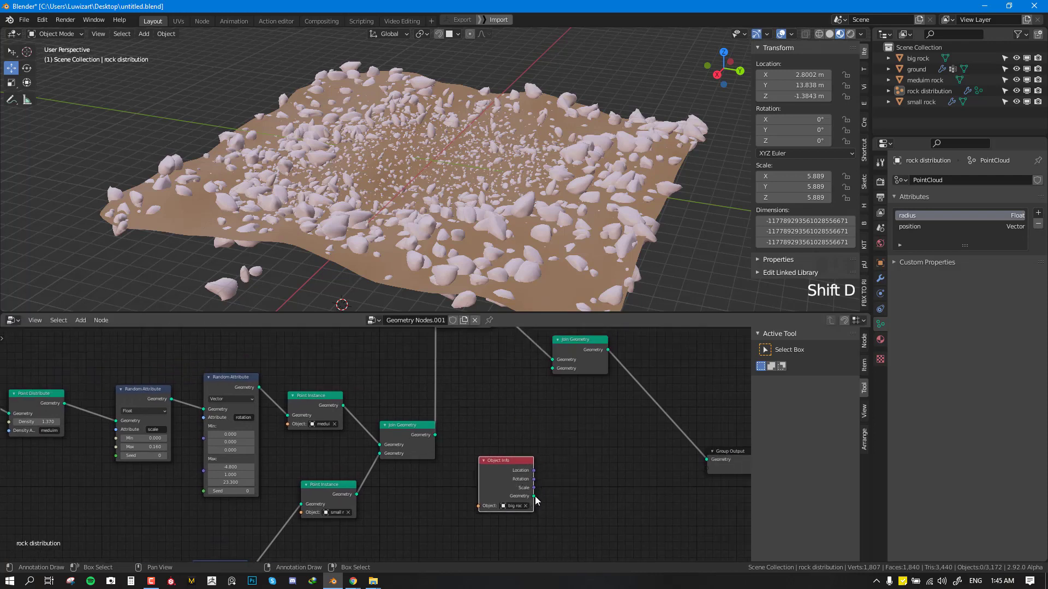
left_click_drag(533, 496, 552, 369)
scroll(601, 238, "down", 3)
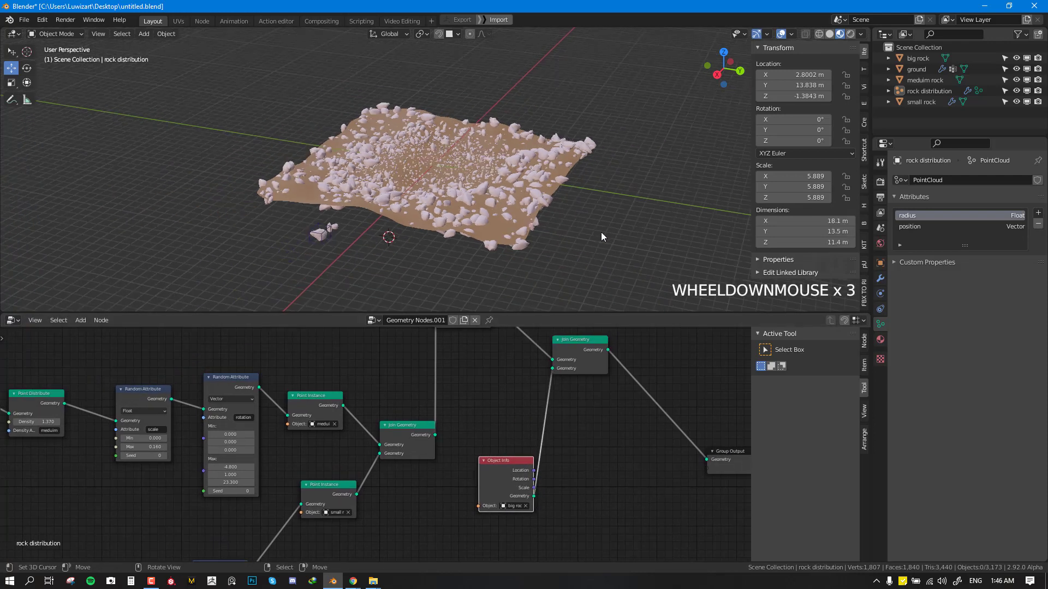
middle_click_drag(601, 231, 547, 222)
scroll(547, 221, "up", 1)
middle_click_drag(382, 257, 341, 261, "shift")
right_click_drag(341, 260, 382, 259)
key("ctrl+z")
middle_click_drag(362, 254, 346, 233)
Spread the nodes apart and insert a Transform node between the big rock Object Info and the new Join Geometry.
left_click_drag(503, 467, 481, 445)
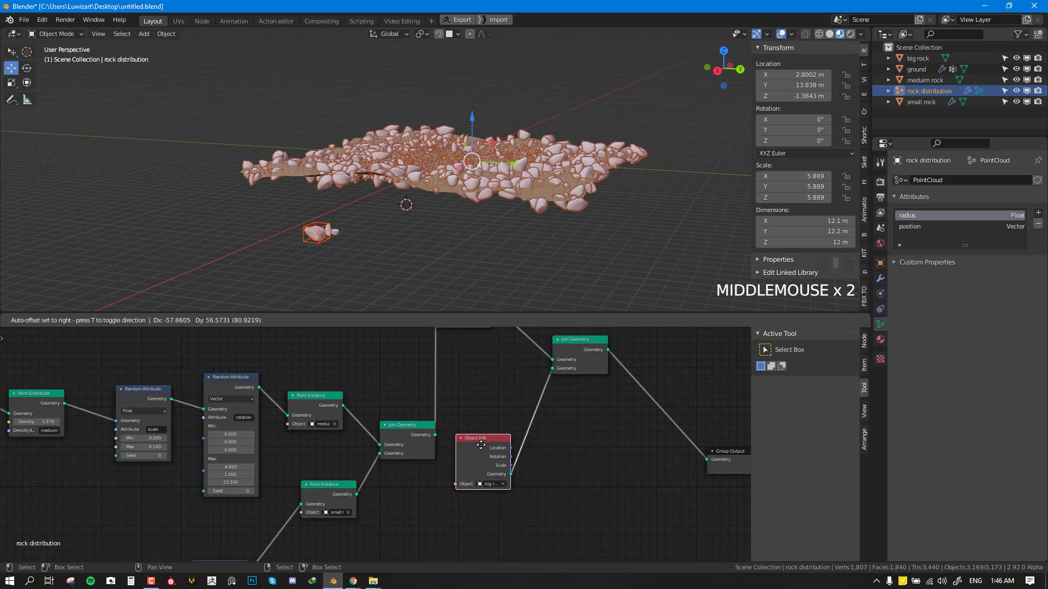
middle_click_drag(533, 355, 510, 404)
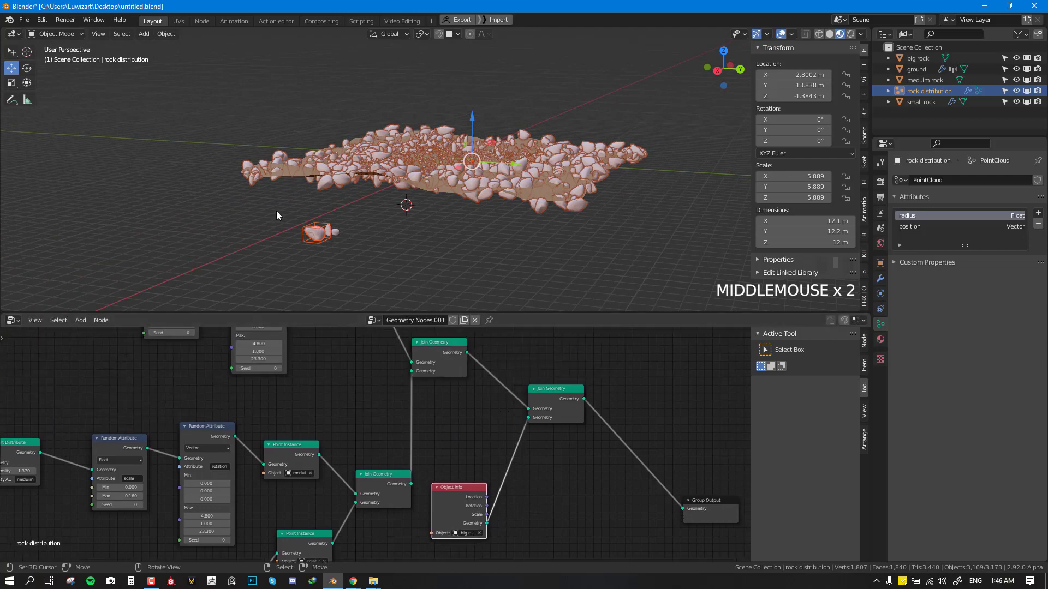
left_click_drag(558, 417, 594, 394)
key("shift+a")
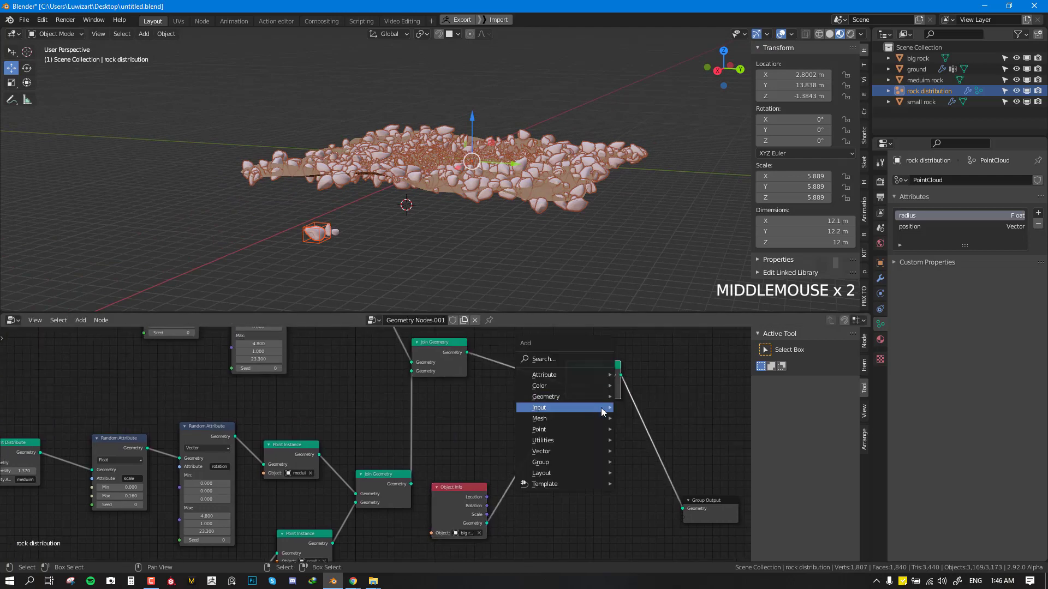
mouse_move(584, 398)
left_click(663, 417)
left_click(562, 487)
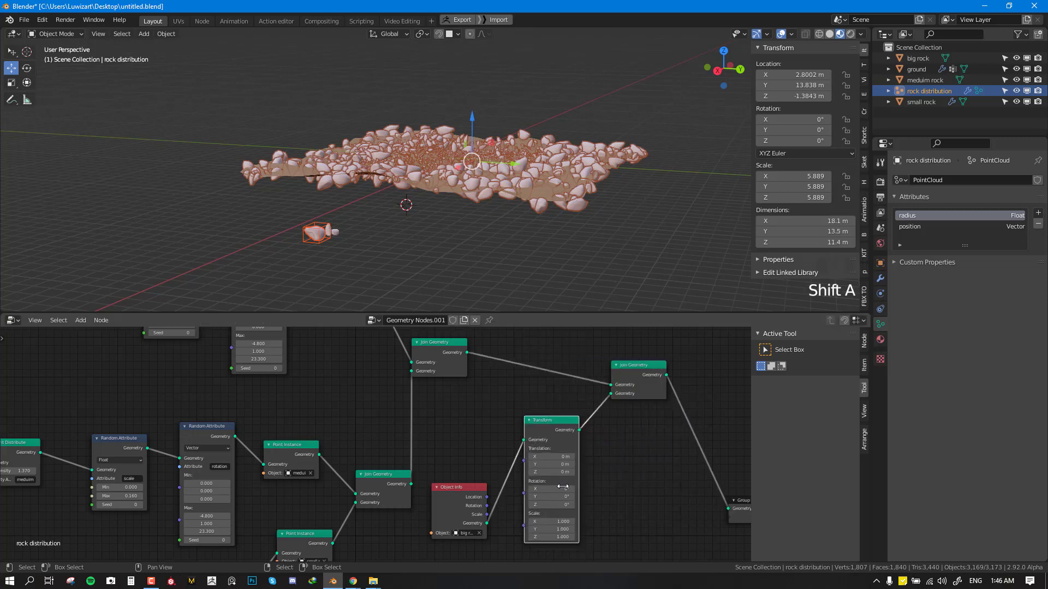
Translate the single big rock over the scatter, to Y 27.9 m and Z 9.5 m, and rotate it slightly about Y and Z.
mouse_move(551, 457)
left_mouse_down()
mouse_move(564, 457)
mouse_move(547, 468)
mouse_move(542, 457)
mouse_move(552, 464)
left_mouse_up()
middle_click_drag(581, 306, 551, 306)
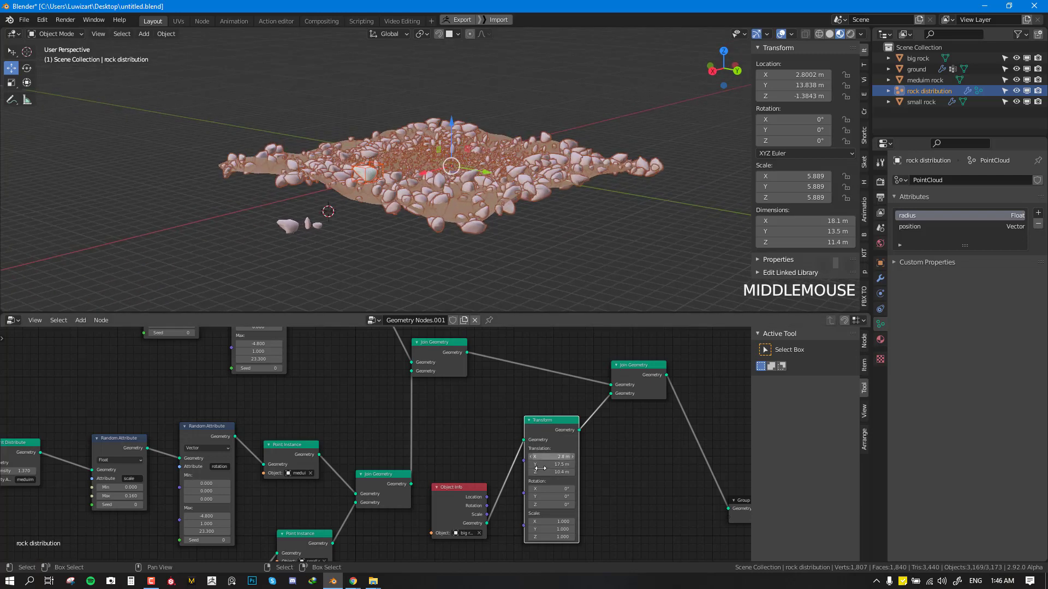
left_click_drag(551, 472, 575, 463)
middle_click_drag(658, 187, 704, 202)
left_click_drag(575, 478, 579, 471)
left_click_drag(575, 511, 578, 510)
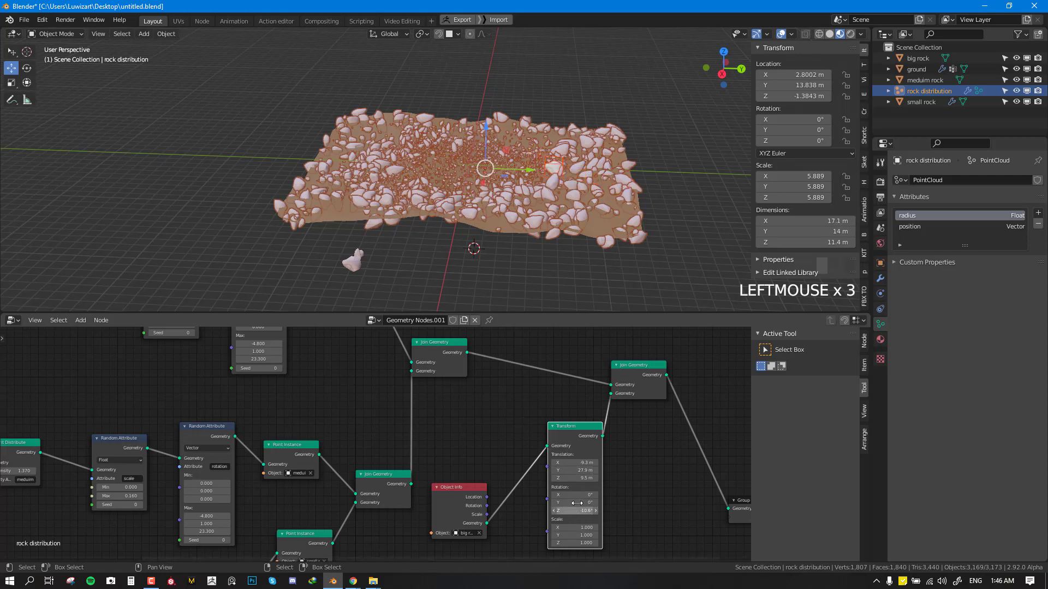
left_click_drag(576, 502, 573, 503)
right_click(424, 233)
Examine the placement of the single big rock among the scattered rocks from several angles.
scroll(493, 177, "up", 4)
middle_click_drag(648, 176, 639, 177)
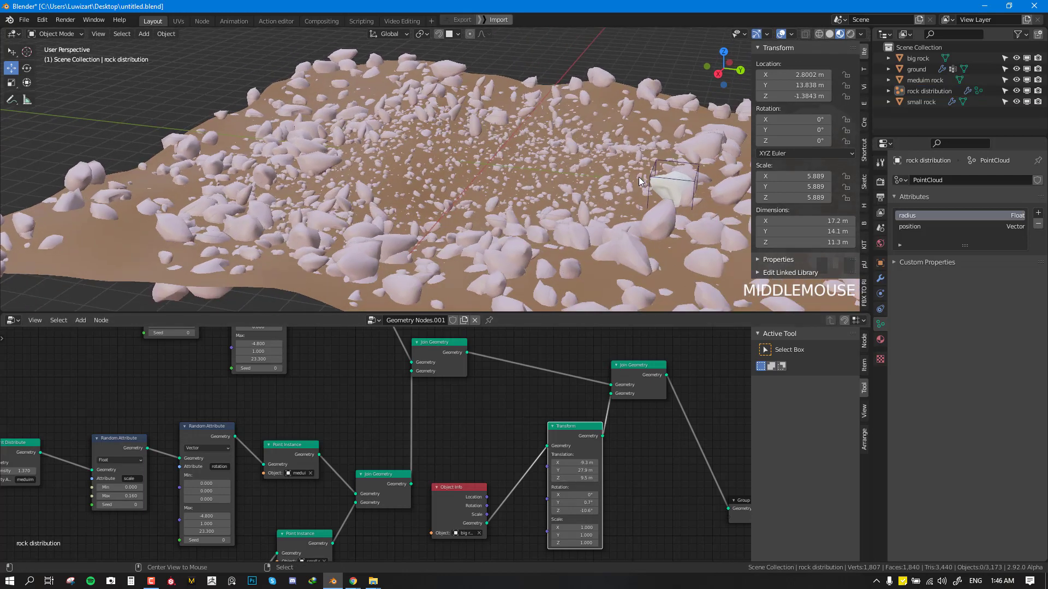
scroll(639, 177, "down", 1)
right_click(634, 179)
scroll(515, 218, "down", 1)
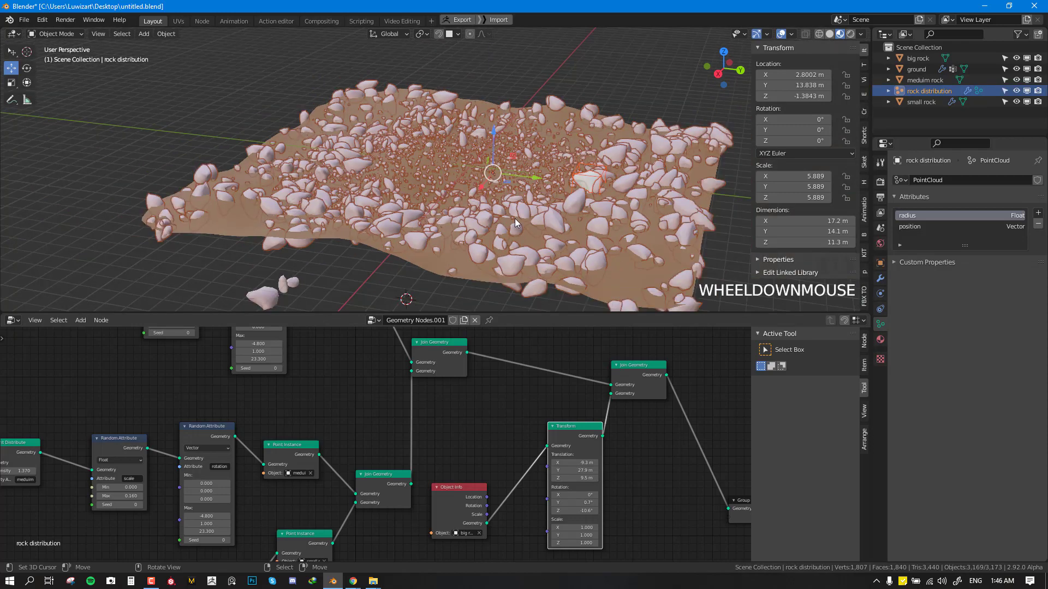
middle_click_drag(515, 218, 626, 217)
right_click(625, 219)
middle_click_drag(626, 178, 584, 188)
scroll(591, 171, "up", 2)
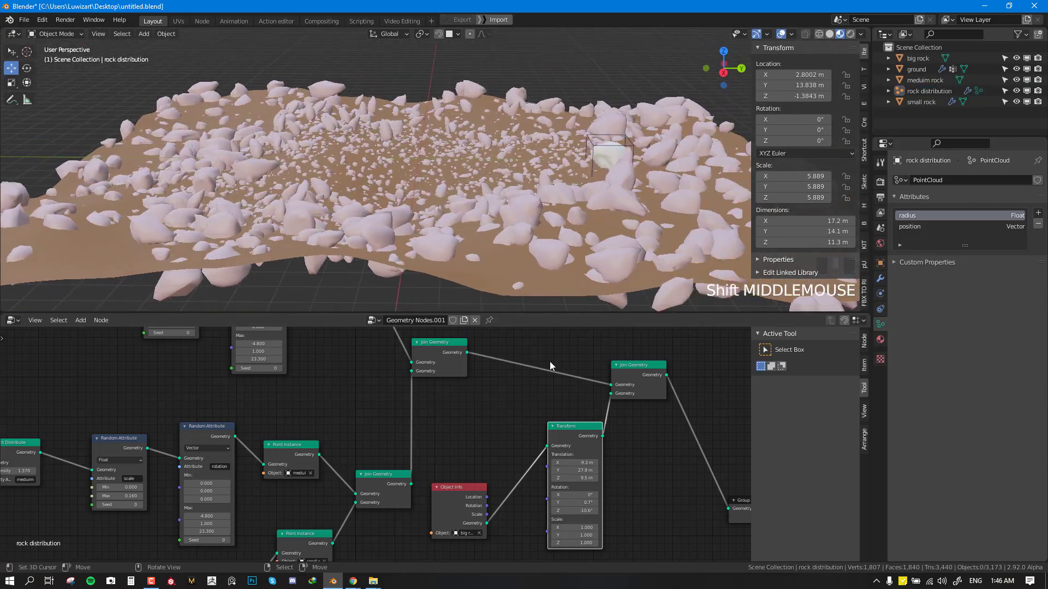
Align the big rock Object Info node beside its Transform node and view the scatter from higher up.
middle_click_drag(604, 451, 632, 429, "shift")
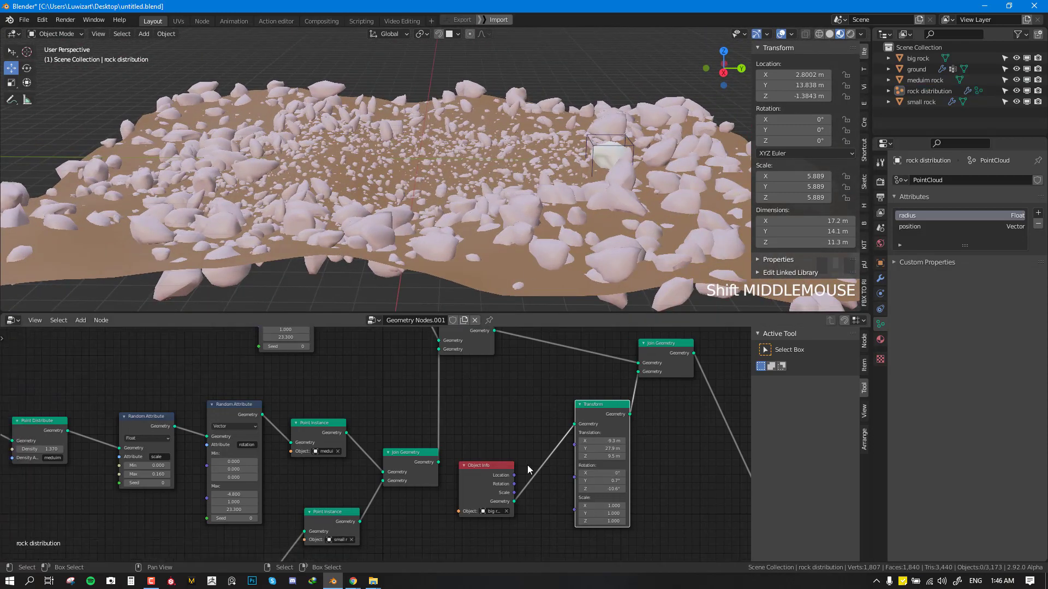
left_click_drag(494, 466, 502, 398)
right_click(605, 440)
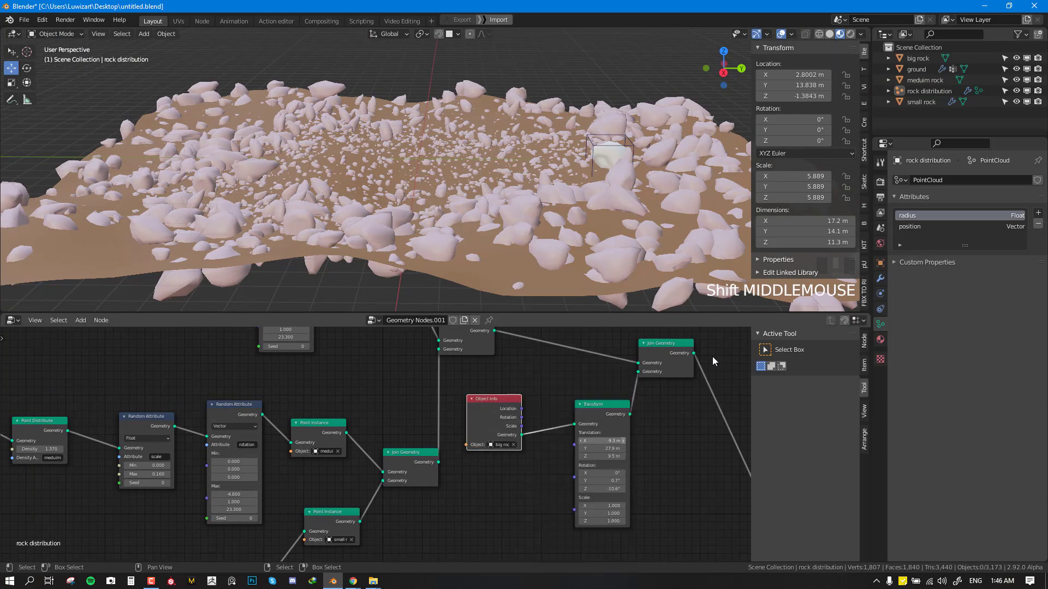
middle_click_drag(536, 191, 610, 182)
scroll(610, 182, "down", 2)
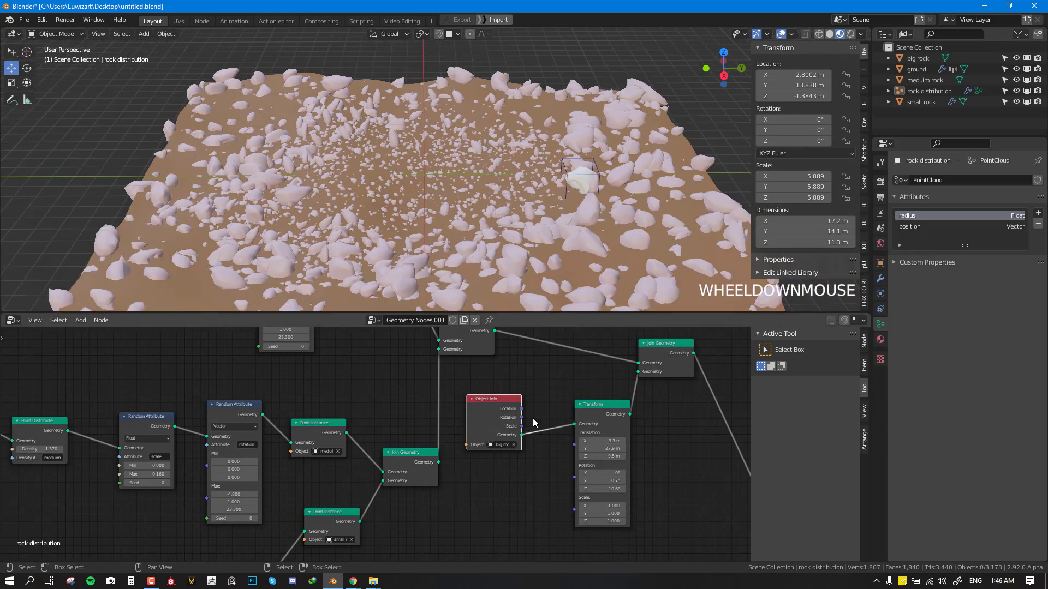
Duplicate the Join Geometry node that receives the Transform and insert the copy before the Group Output.
scroll(617, 408, "down", 2)
left_click(568, 375)
key("shift+d")
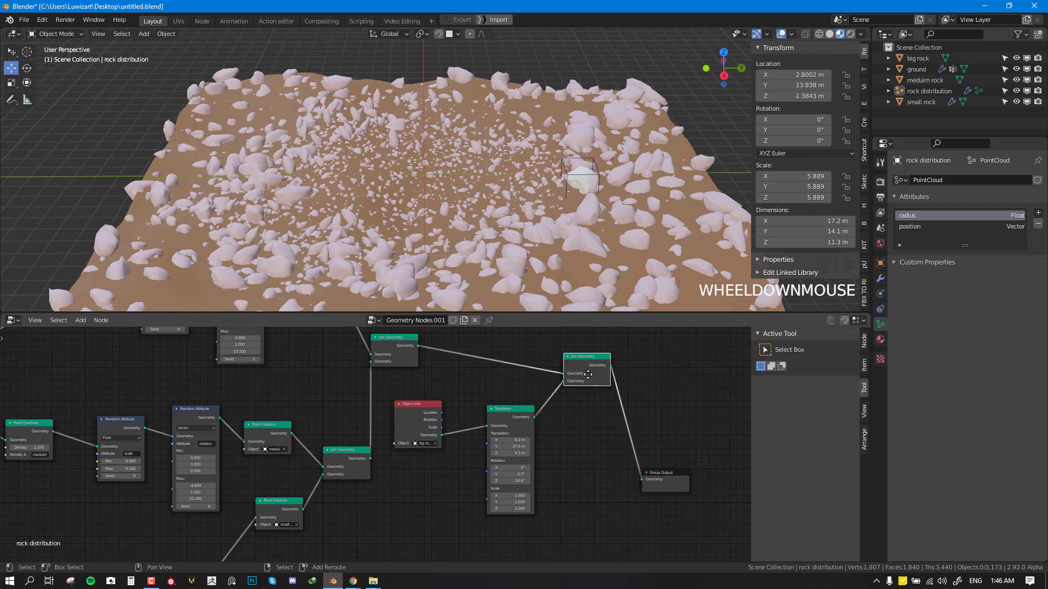
left_click_drag(530, 417, 516, 415)
left_click(423, 411, "shift")
key("shift+d")
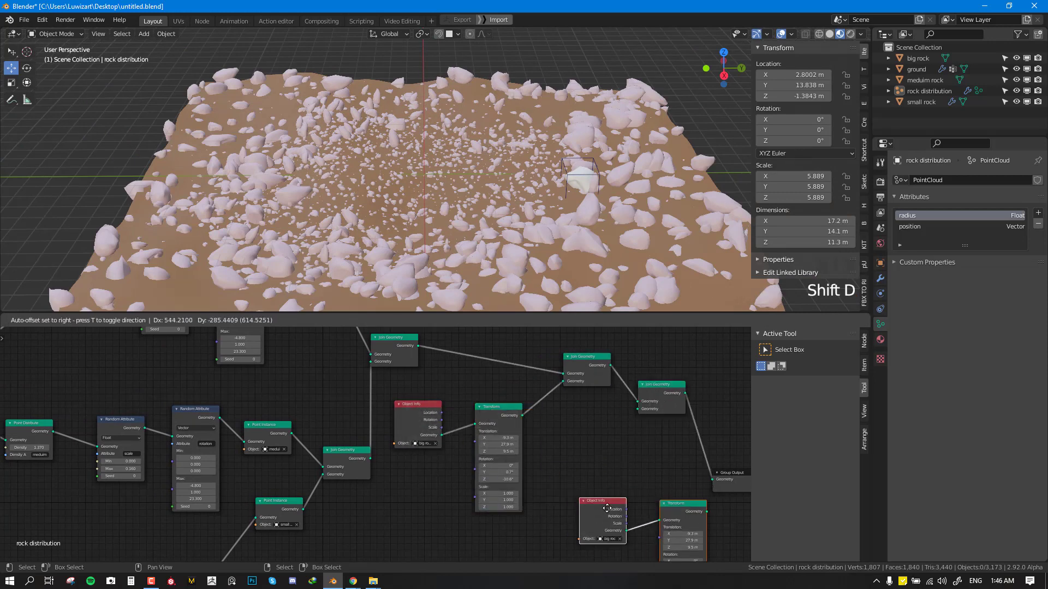
left_click(577, 488)
key("x")
Duplicate the Transform node, feed it the big rock's geometry, and link its output to the newest Join Geometry.
left_click(521, 417)
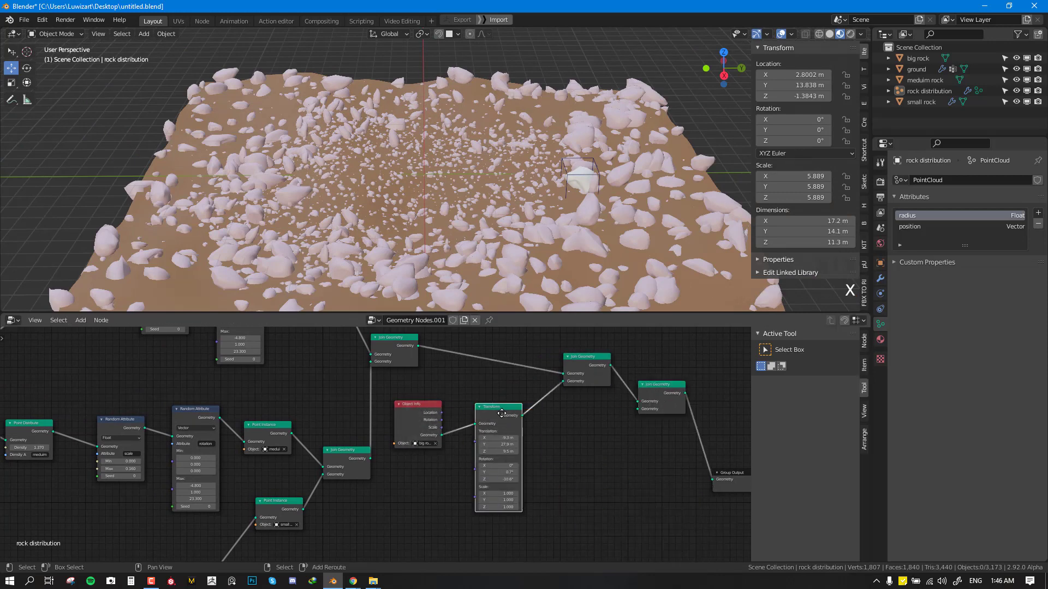
key("shift+d")
left_click_drag(441, 435, 640, 410)
middle_click_drag(648, 394, 641, 394)
Change the second Transform's translation to place another big rock on the opposite side of the scatter.
left_click_drag(575, 463, 360, 472)
middle_click_drag(486, 82, 555, 116)
mouse_move(503, 177)
middle_mouse_down()
mouse_move(556, 167)
mouse_move(473, 168)
mouse_move(503, 194)
middle_mouse_up()
scroll(557, 168, "up", 1)
right_click(541, 179)
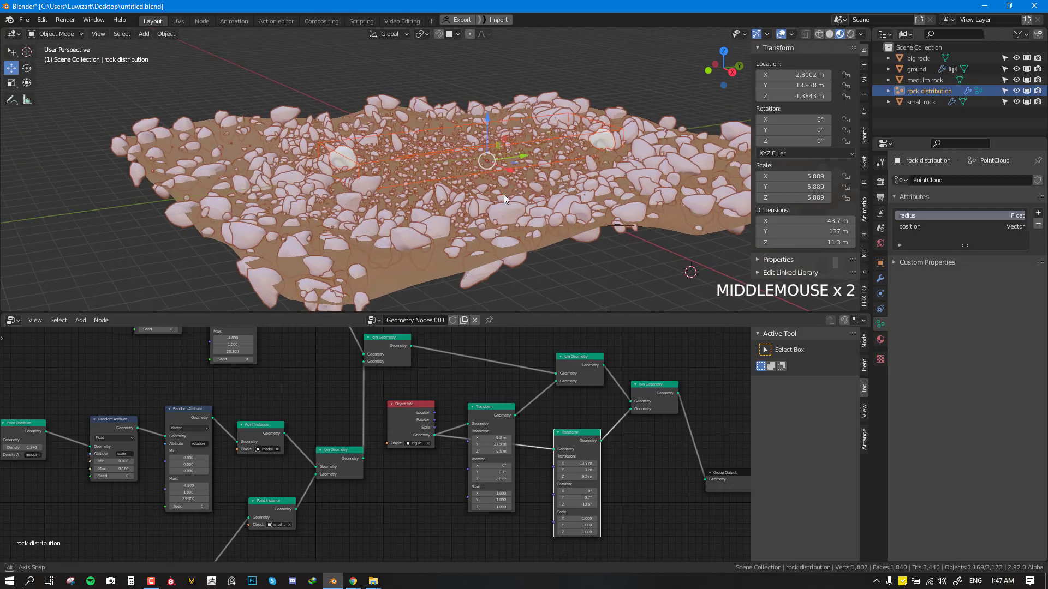
Move the Group Output farther out and insert a duplicate of the Transform node between the last Join Geometry and it.
scroll(600, 410, "down", 5)
left_click_drag(522, 465, 652, 418)
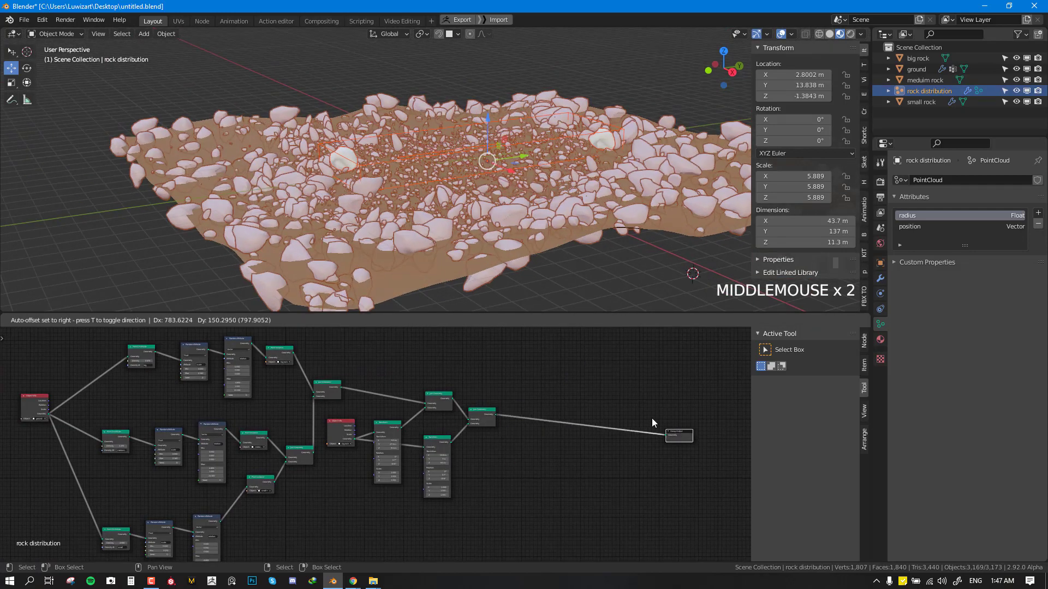
scroll(541, 421, "up", 2)
key("shift+d")
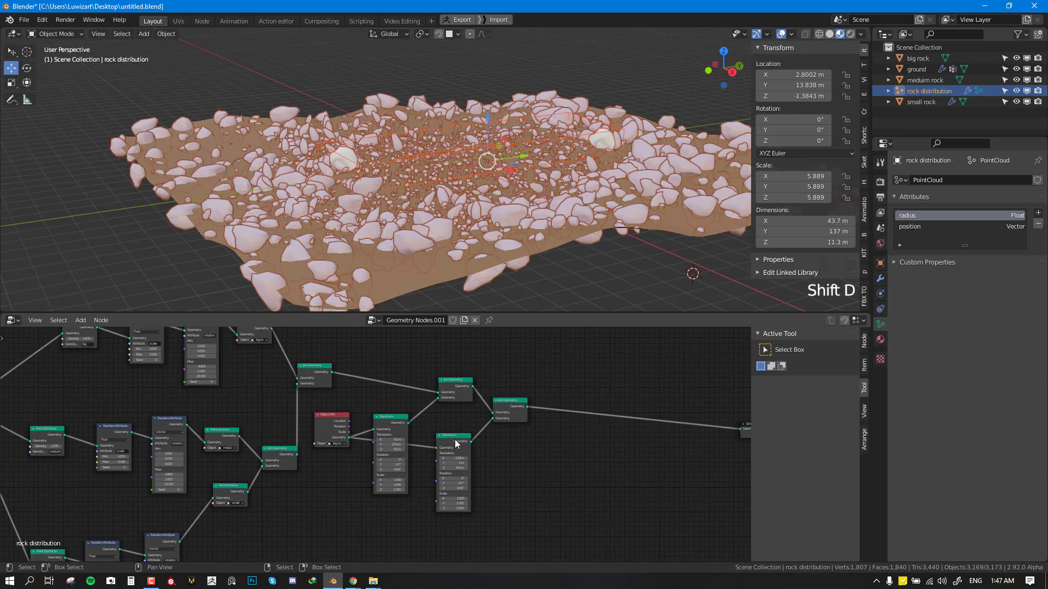
left_click(664, 413)
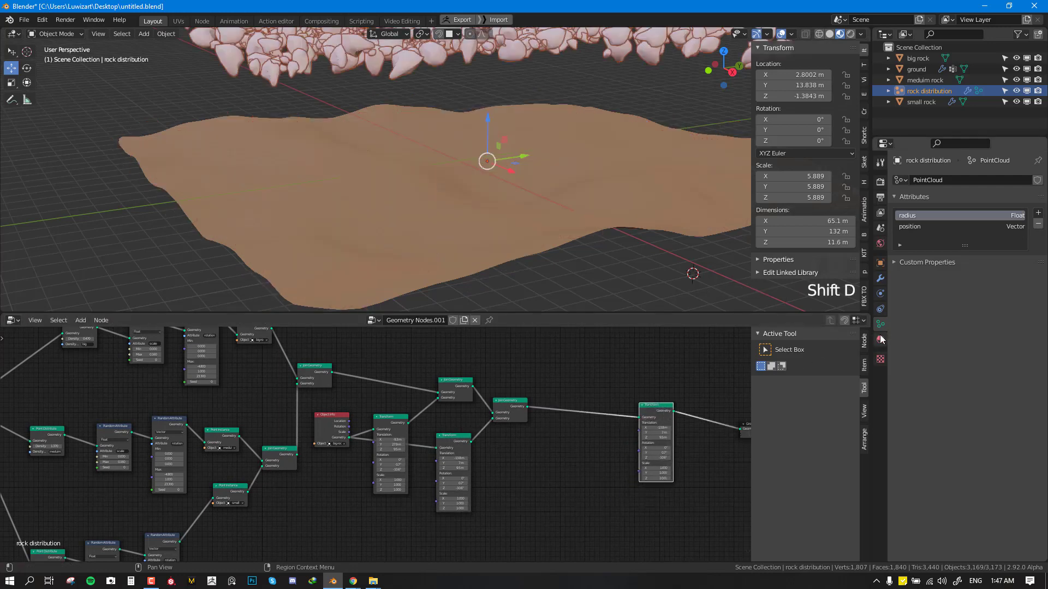
Reset the newly inserted Transform node to its default values from its node properties.
left_click(864, 340)
left_click(863, 364)
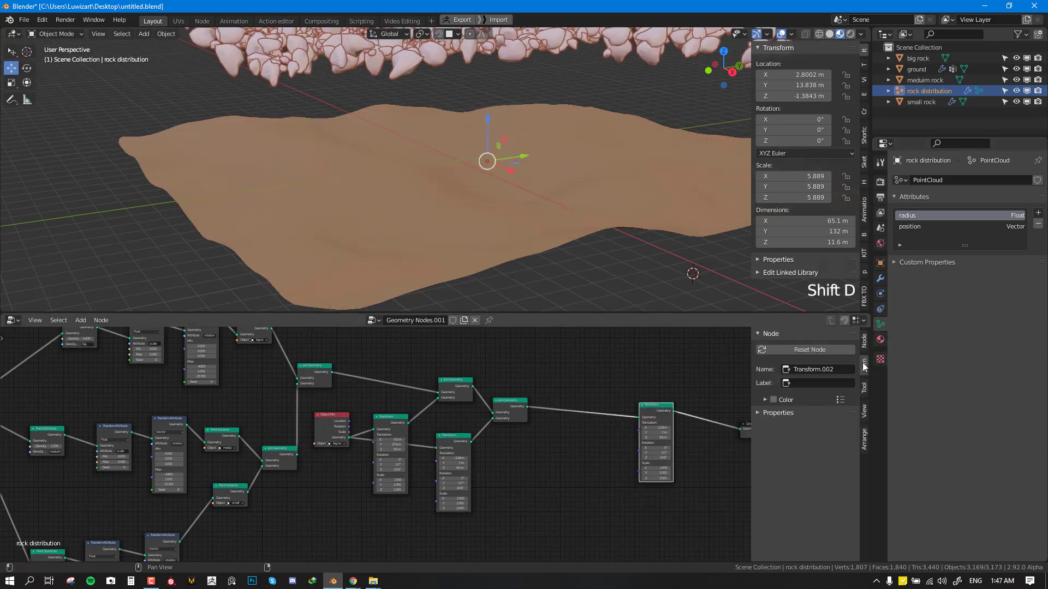
left_click(824, 351)
Reduce the Y scale of the final Transform node to narrow the whole rock scatter, and view it from the side.
scroll(461, 238, "up", 2)
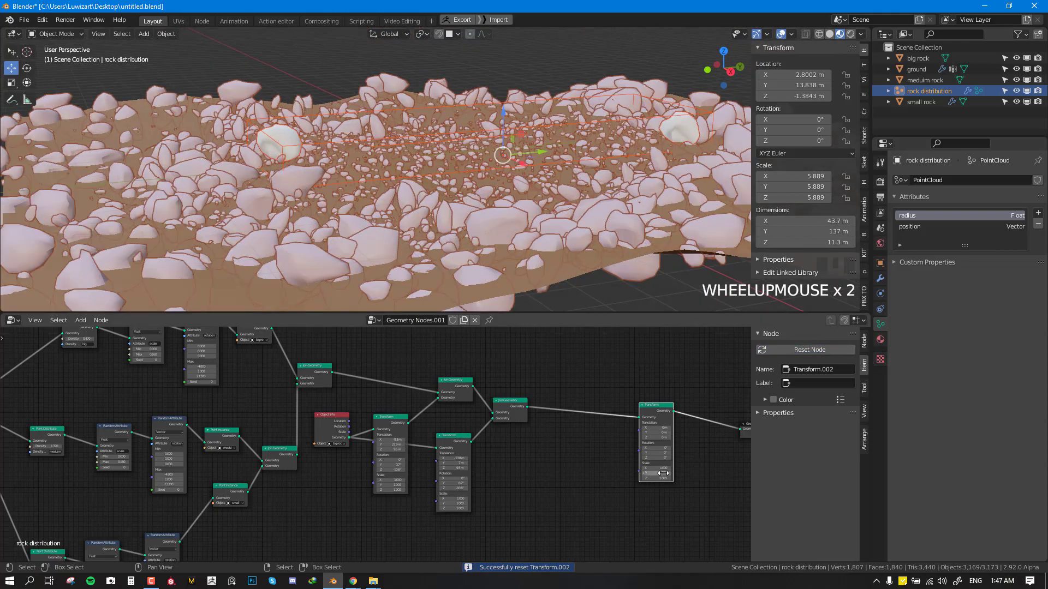
left_click_drag(663, 473, 605, 473)
scroll(476, 261, "down", 2)
middle_click_drag(477, 261, 525, 252)
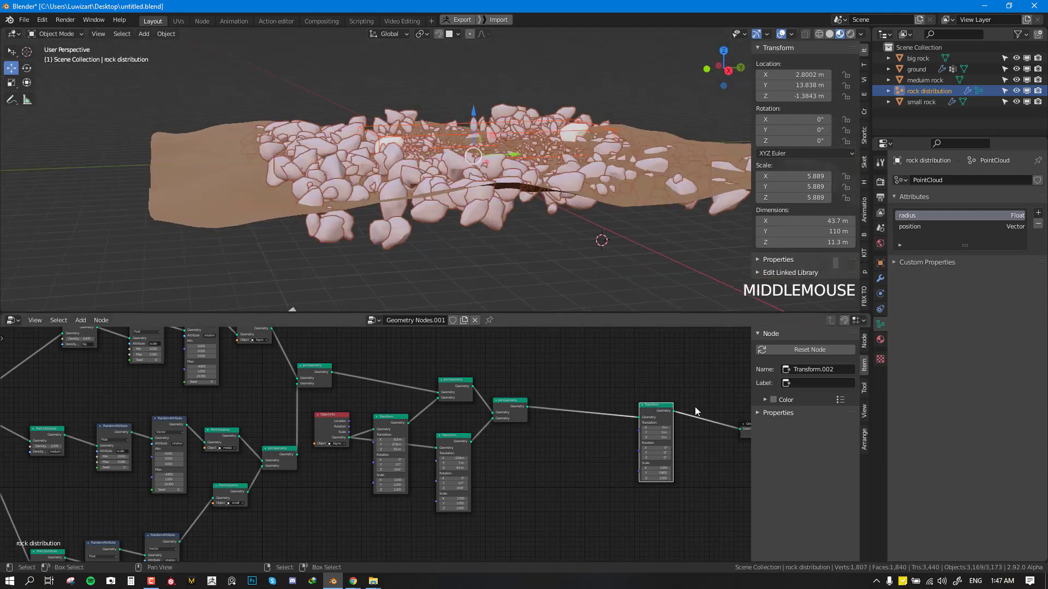
Undo the scale edits and the insertion of the final Transform node, back to the direct link into the Group Output, and deselect everything.
mouse_move(662, 452)
left_mouse_down()
mouse_move(707, 452)
mouse_move(669, 452)
left_mouse_up()
key("ctrl+z")
key("ctrl+z")
key("ctrl+z")
key("ctrl+z")
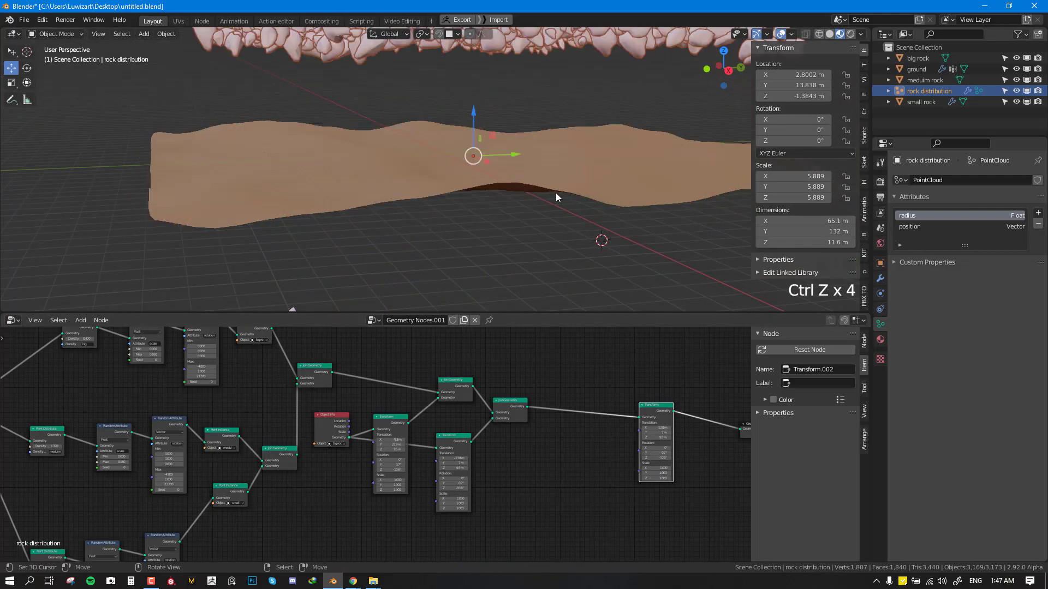
scroll(556, 194, "down", 3)
key("ctrl+z")
middle_click_drag(559, 200, 509, 218)
scroll(509, 218, "up", 1)
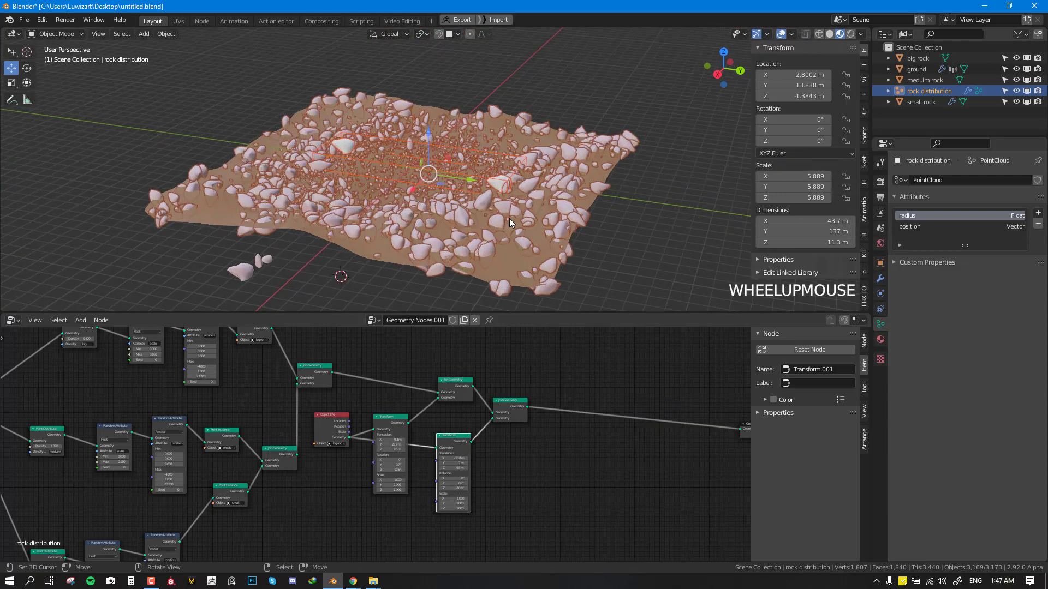
key("alt+a")
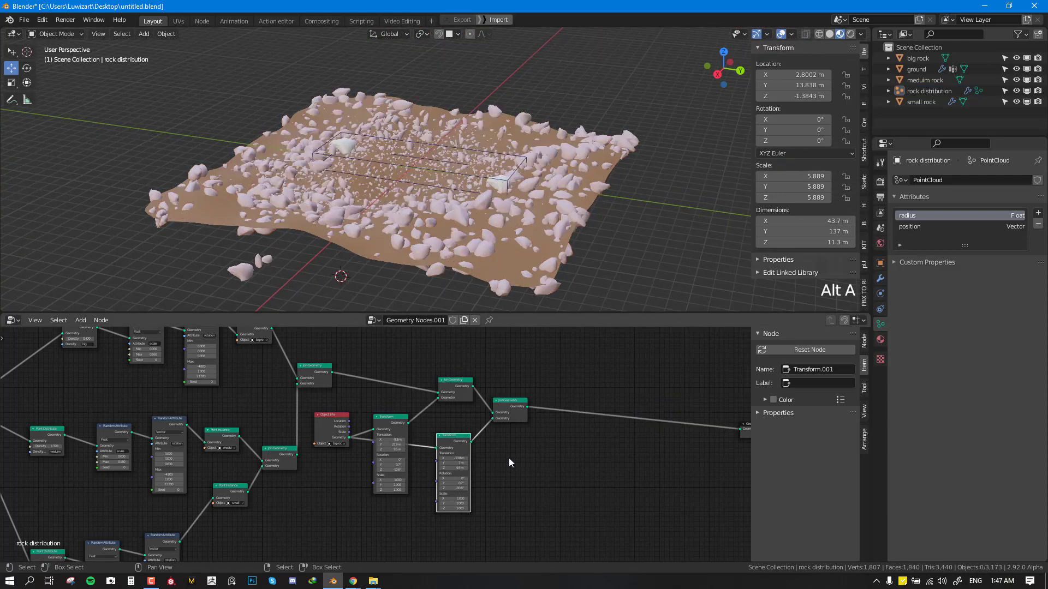
Align the last Join Geometry node with its neighbour and move the Group Output close beside it.
scroll(523, 418, "up", 1)
left_click_drag(544, 396, 539, 375)
middle_click_drag(584, 399, 496, 434)
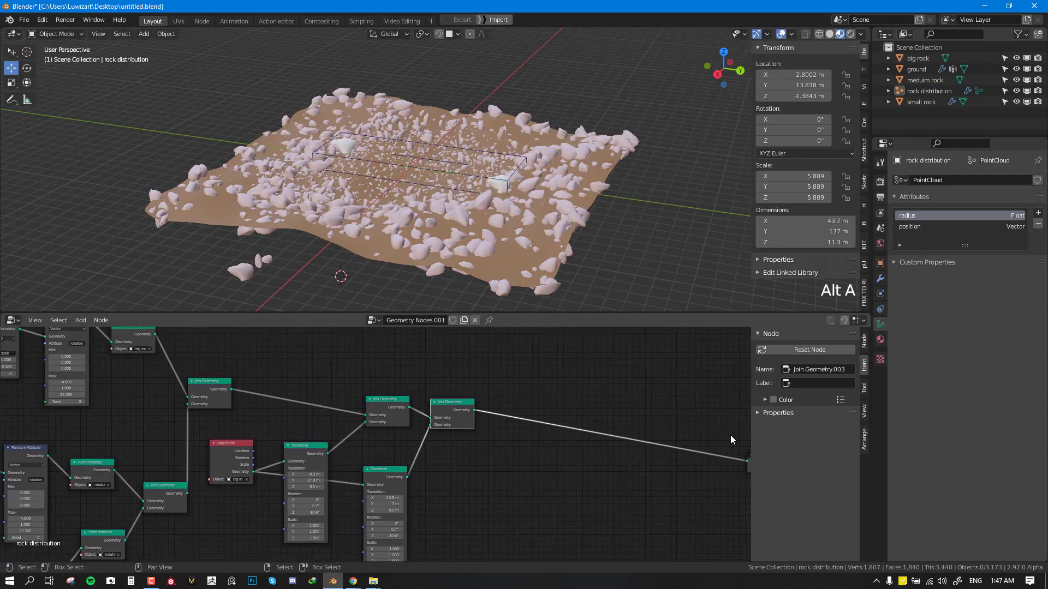
scroll(730, 435, "down", 1)
left_click_drag(683, 462, 507, 407)
scroll(458, 428, "down", 3)
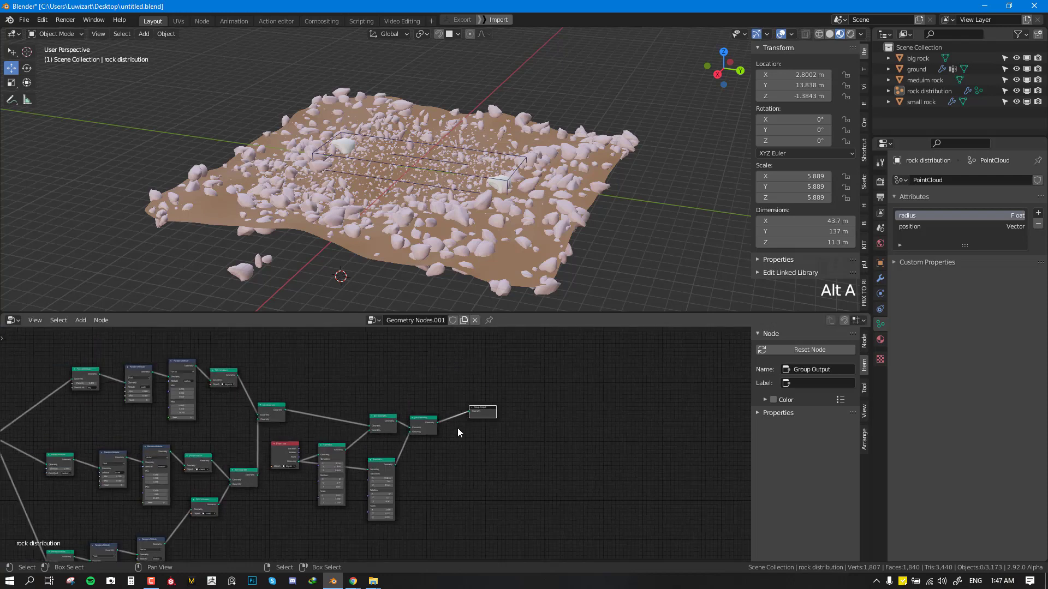
Examine the complete rock distribution node tree in a maximized node editor, and return to the split layout.
middle_click_drag(458, 428, 637, 387)
key("ctrl+space")
scroll(636, 386, "up", 1)
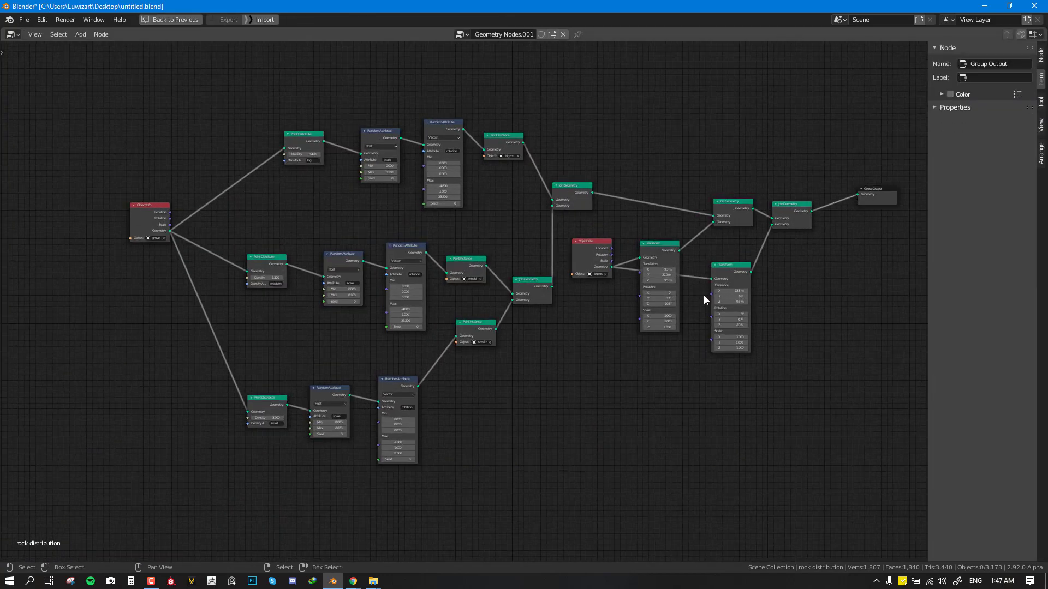
scroll(703, 296, "up", 1)
key("ctrl+space")
scroll(408, 496, "down", 3)
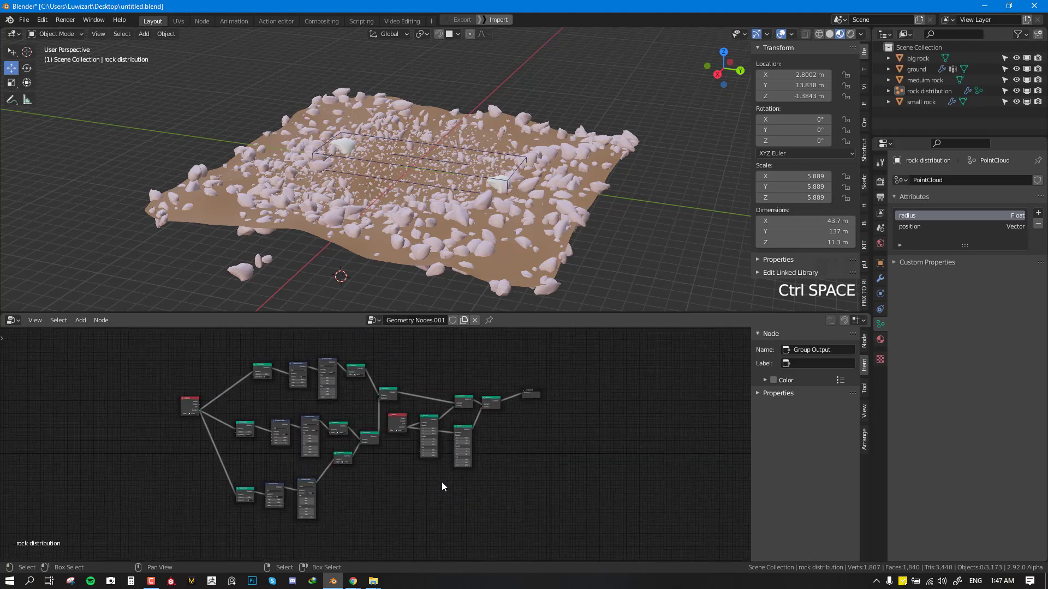
key("ctrl+space")
scroll(388, 401, "up", 1)
key("ctrl+space")
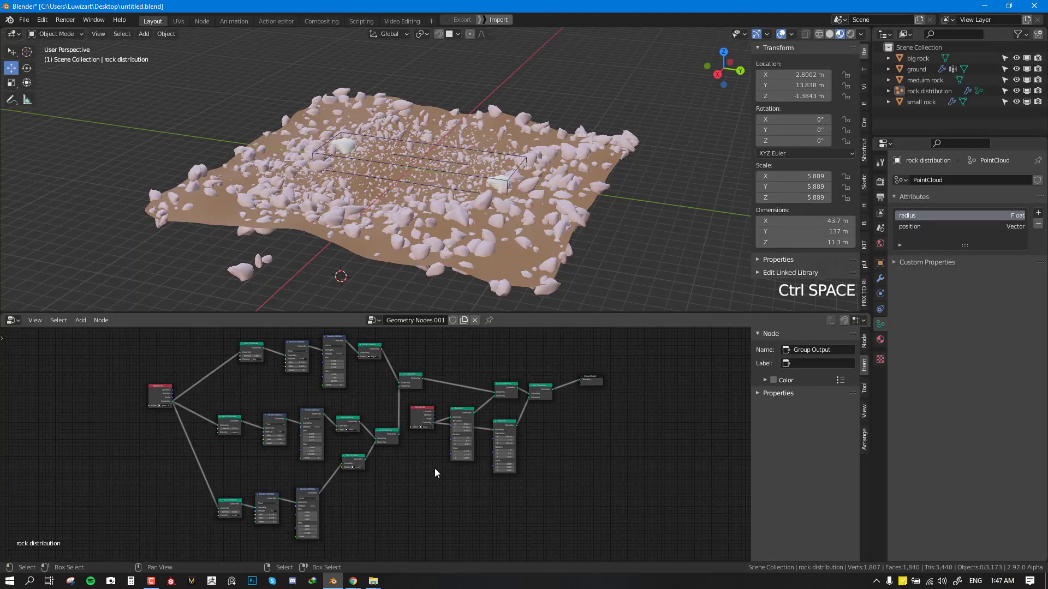
middle_click_drag(434, 468, 557, 474)
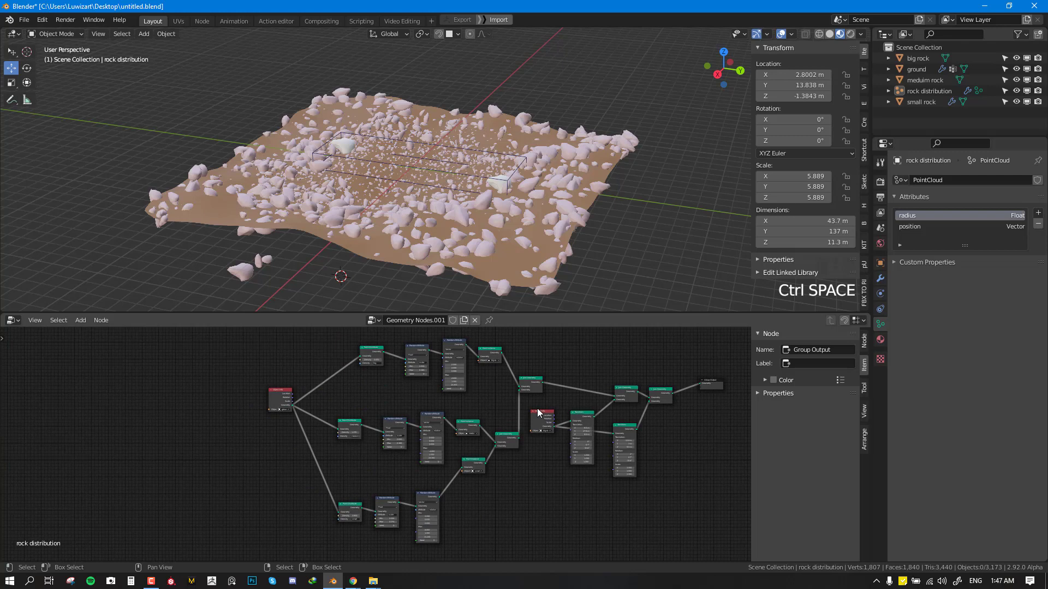
Hide the viewport overlays, select the rock distribution, and check it from above and in a wireframe front view.
middle_click_drag(602, 151, 640, 227)
key("alt+grave")
scroll(626, 206, "down", 3)
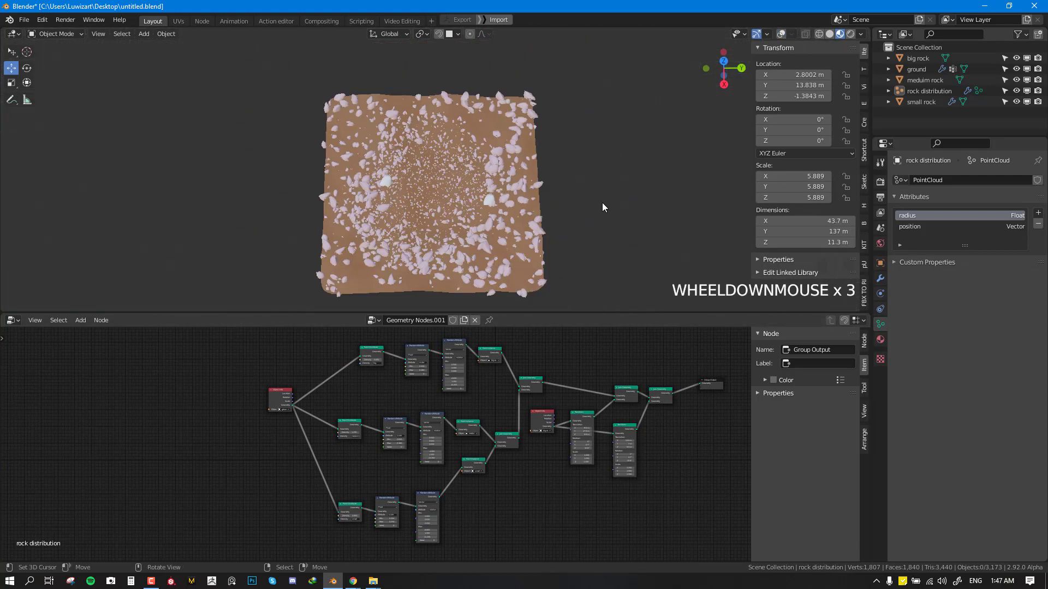
right_click(519, 193)
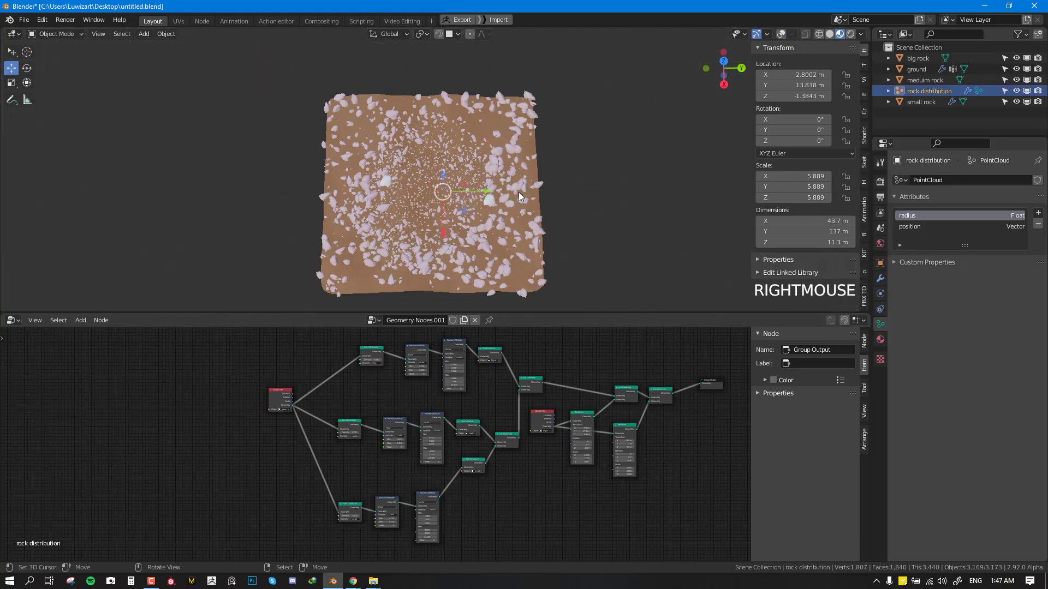
mouse_move(519, 193)
middle_mouse_down()
mouse_move(509, 194)
mouse_move(499, 151)
middle_mouse_up()
key("shift+z")
key("KP_1")
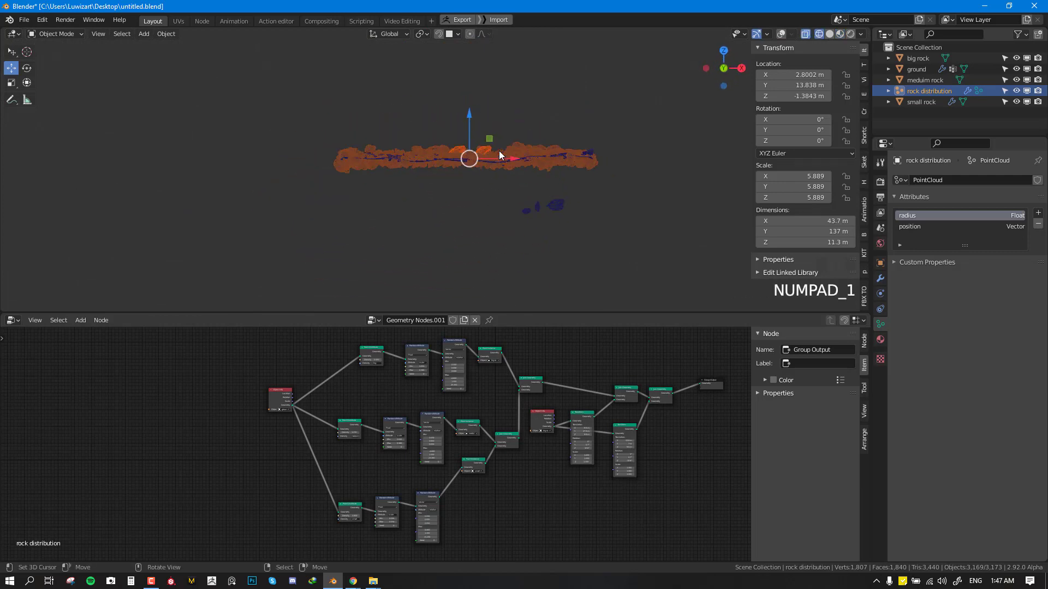
scroll(521, 164, "up", 2)
key("shift+z")
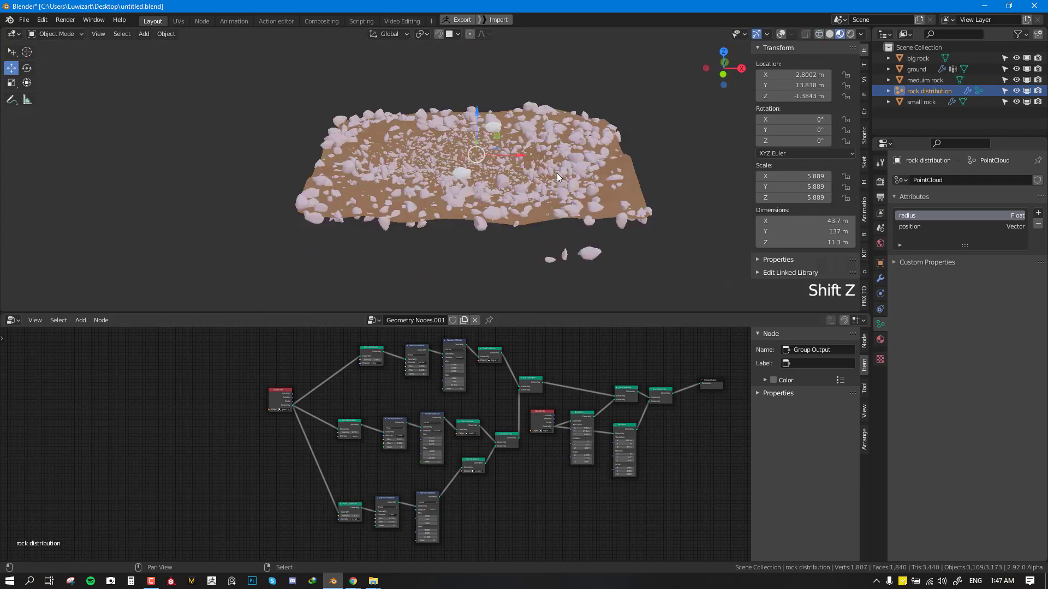
Deselect everything and examine the scattered rocks and both big rocks up close from around the ground.
mouse_move(623, 217)
middle_mouse_down()
mouse_move(561, 207)
mouse_move(618, 179)
mouse_move(574, 210)
mouse_move(553, 185)
mouse_move(500, 206)
mouse_move(433, 204)
mouse_move(594, 208)
middle_mouse_up()
scroll(604, 193, "up", 2)
scroll(553, 185, "up", 4)
scroll(433, 204, "down", 3)
key("alt+a")
scroll(456, 213, "up", 1)
scroll(456, 214, "up", 1)
left_click_drag(594, 208, 450, 209, "ctrl+alt")
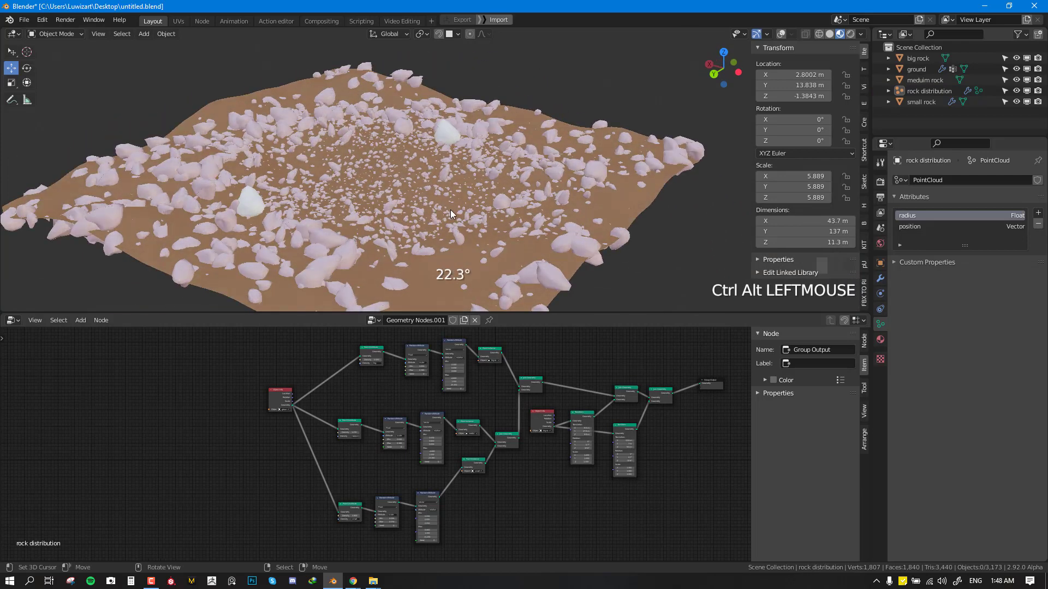